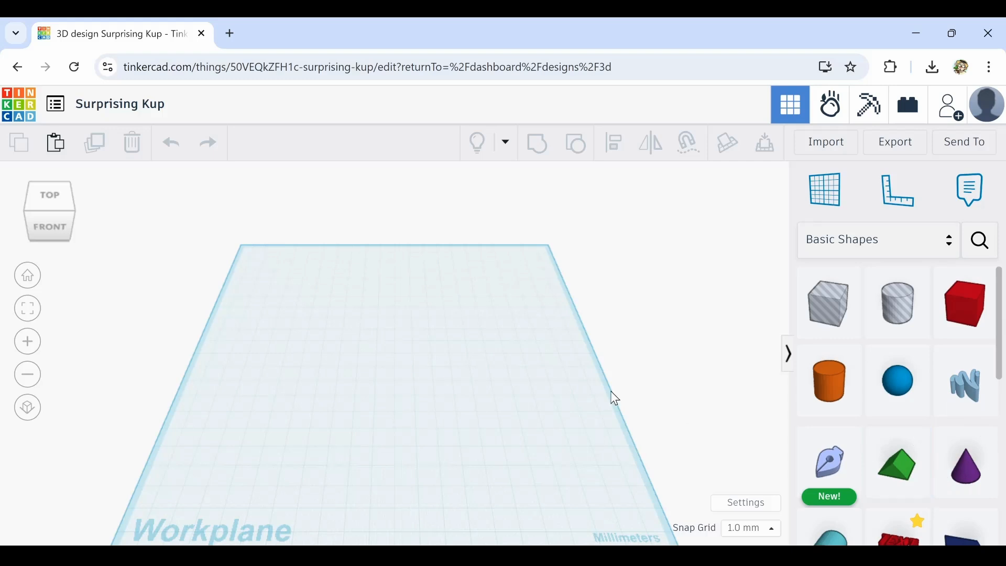
scroll(663, 304, "down", 3)
middle_click_drag(611, 376, 610, 320)
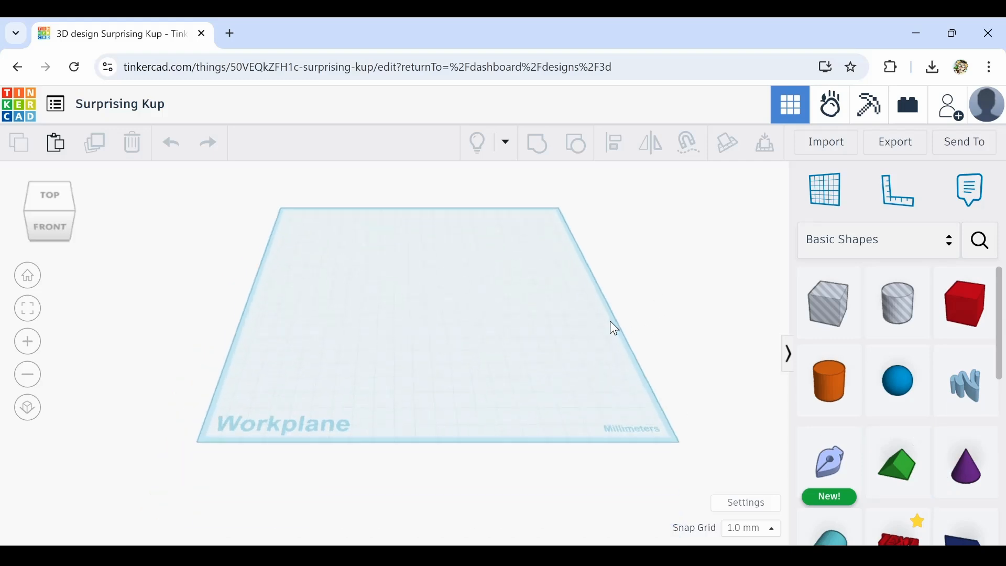
scroll(346, 314, "up", 3)
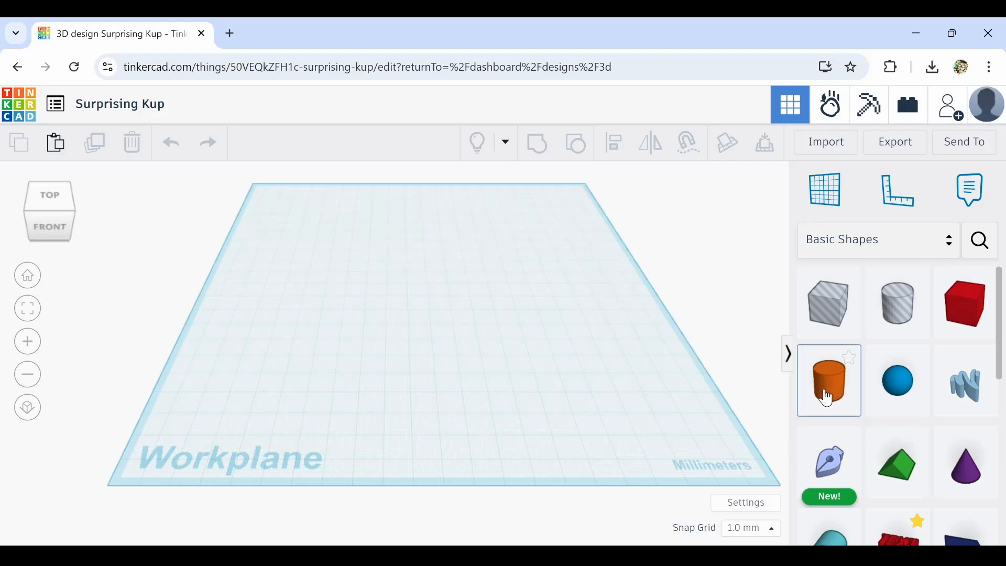
scroll(346, 317, "up", 3)
scroll(388, 308, "down", 3)
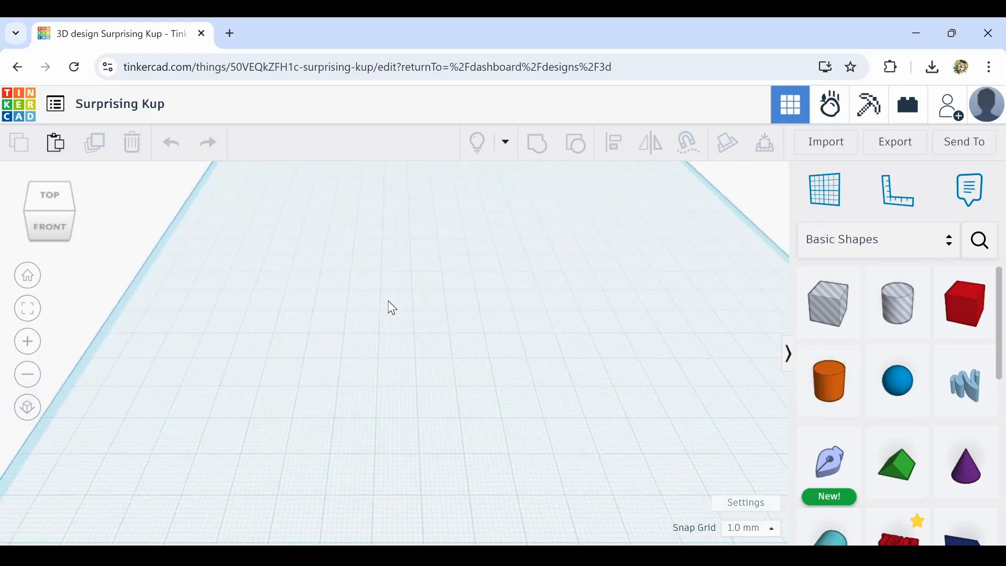
middle_click_drag(432, 306, 411, 293)
scroll(412, 295, "down", 3)
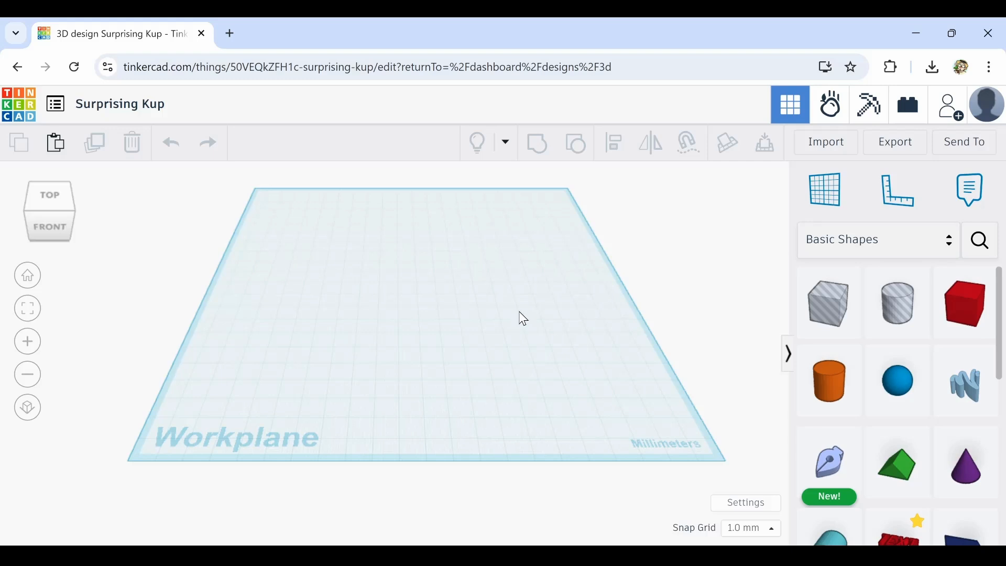
middle_click_drag(518, 312, 529, 322)
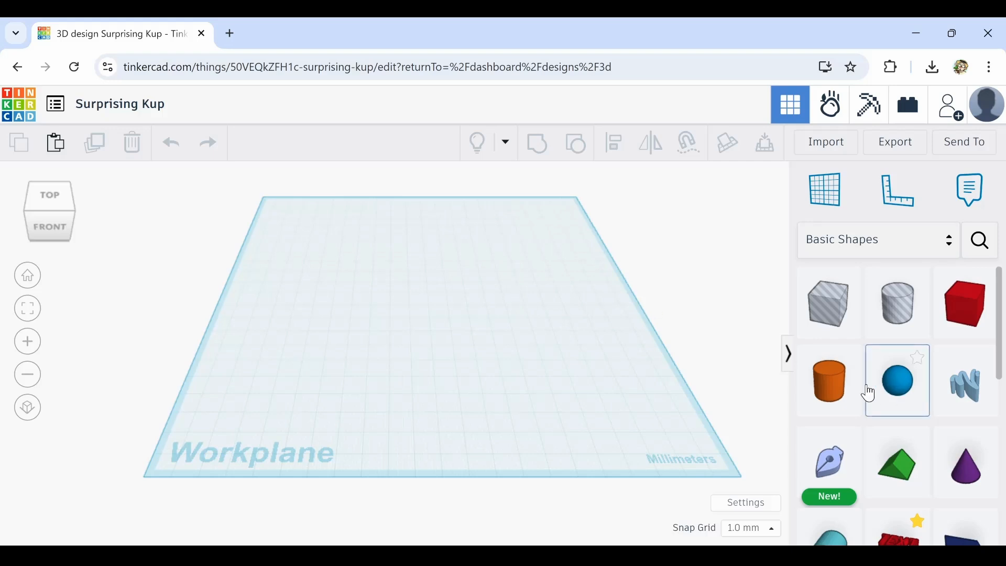
Place a cylinder from the basic shapes near the center of the workplane
left_click(829, 380)
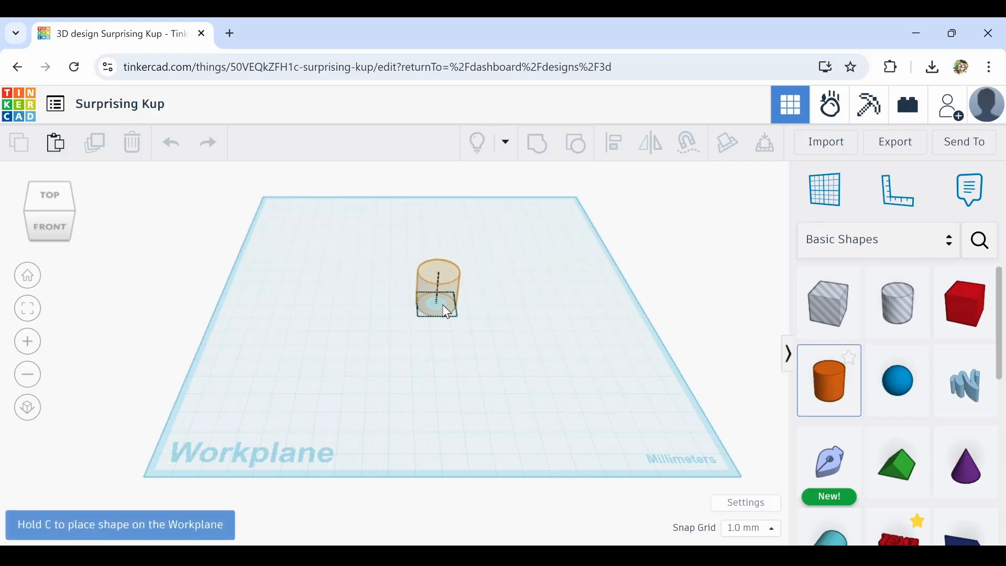
left_click(453, 310)
scroll(454, 314, "up", 5)
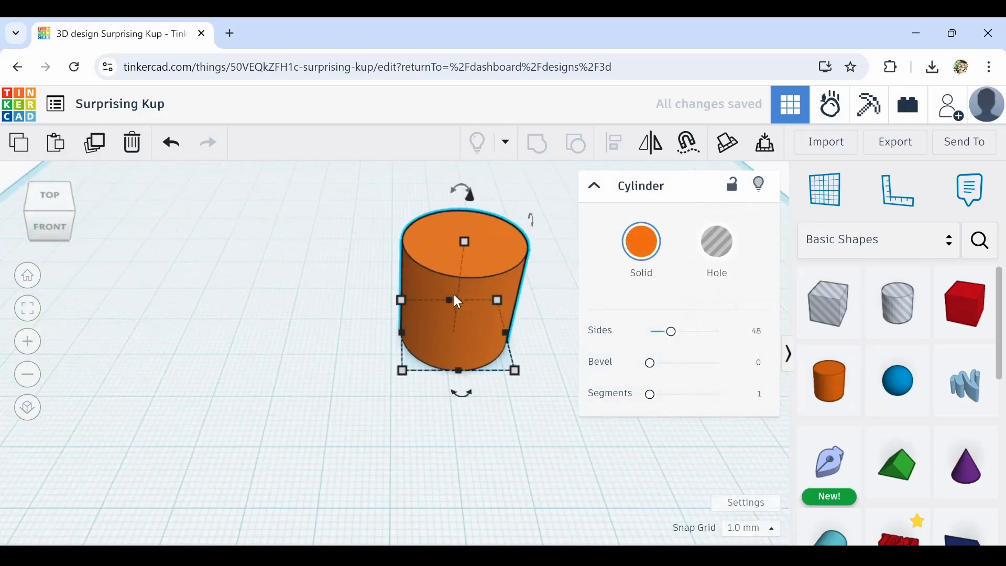
right_click_drag(470, 268, 448, 290)
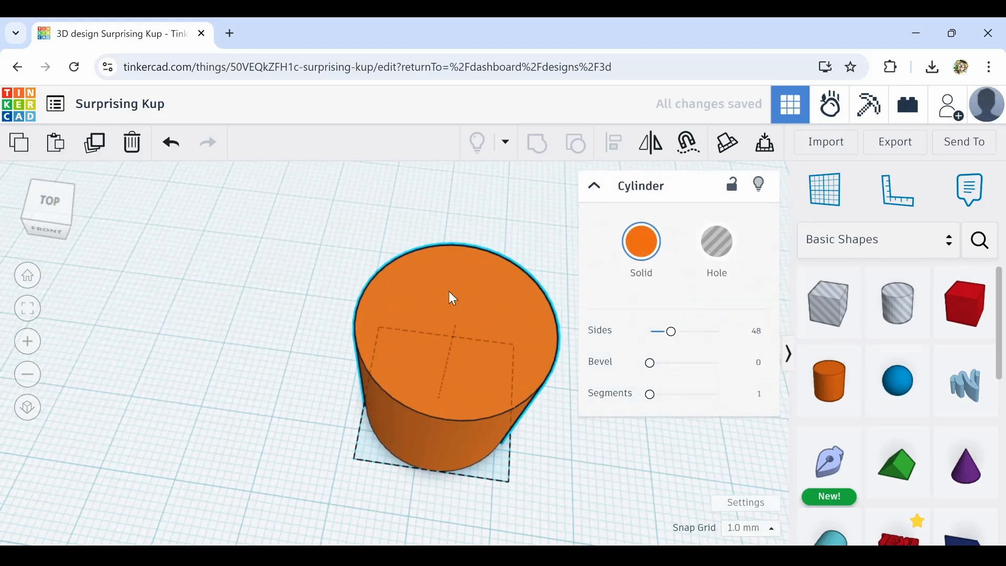
scroll(419, 299, "up", 3)
scroll(394, 305, "up", 3)
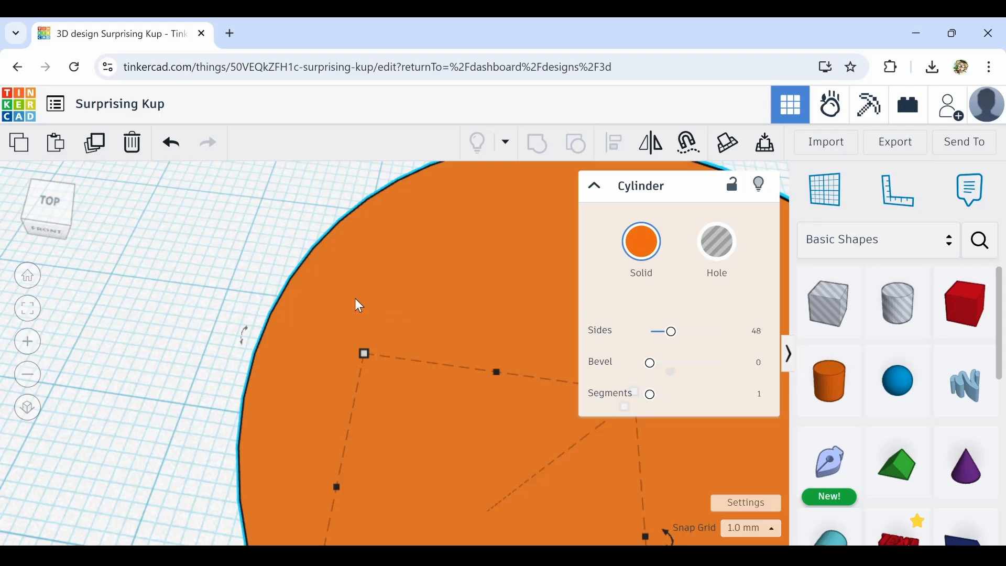
scroll(355, 299, "down", 5)
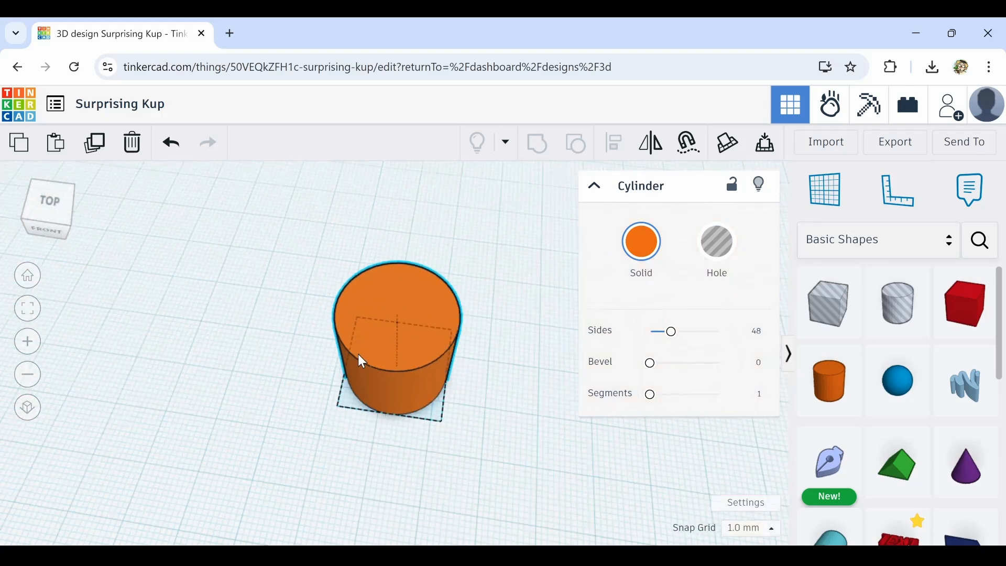
left_click(388, 363)
scroll(442, 317, "up", 5)
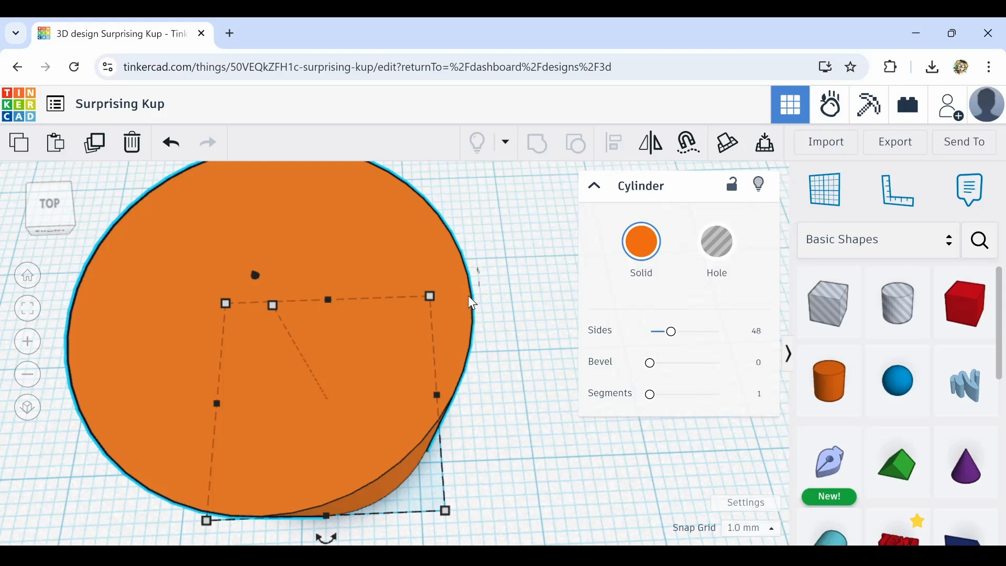
scroll(471, 303, "up", 4)
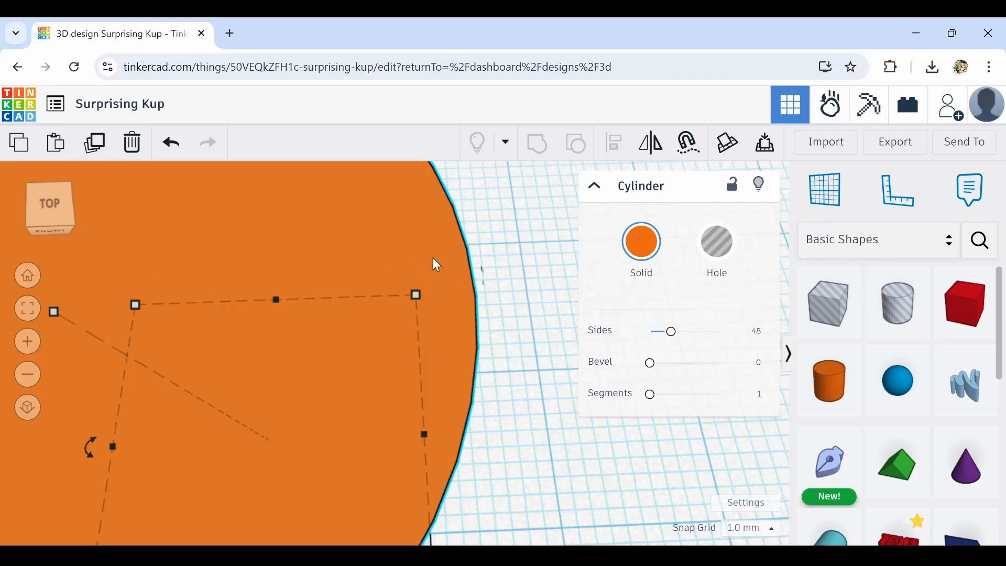
scroll(454, 309, "down", 5)
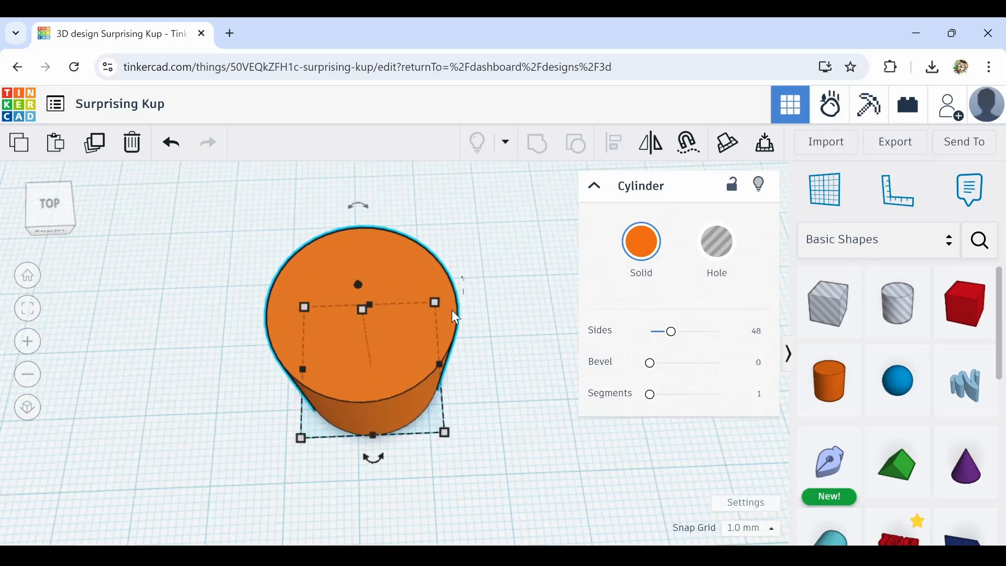
scroll(429, 288, "up", 5)
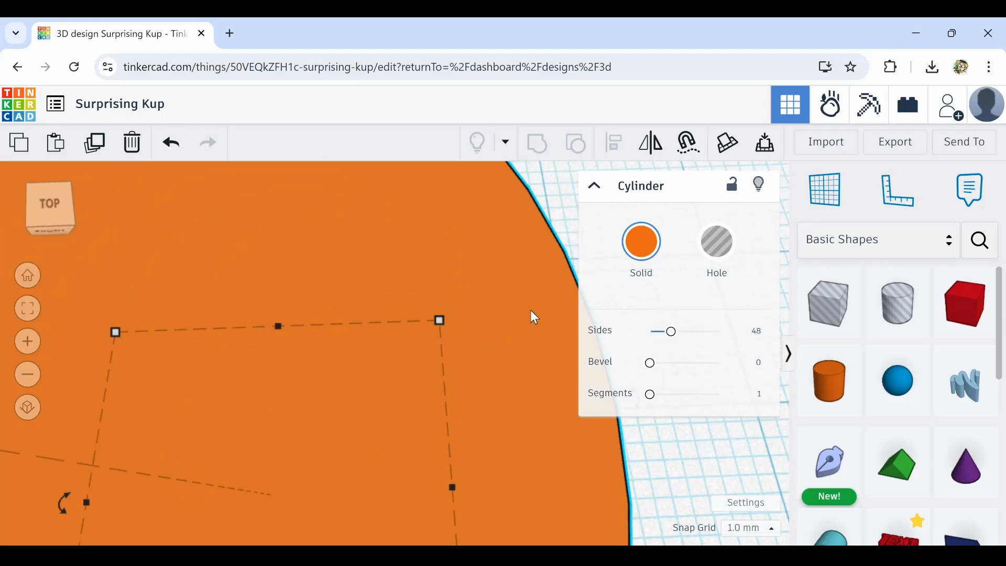
scroll(496, 297, "down", 5)
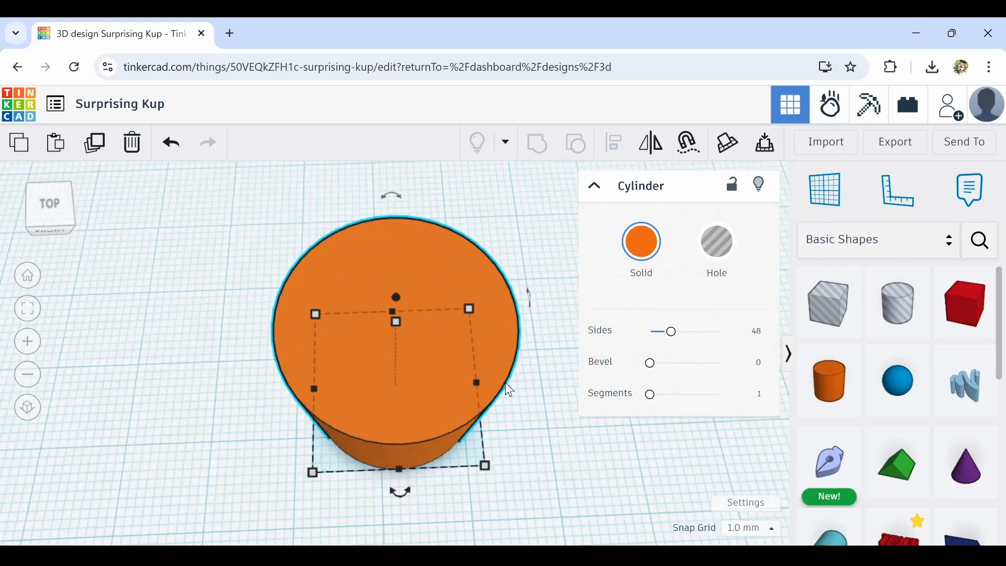
scroll(505, 382, "down", 3)
right_click_drag(505, 426, 478, 373)
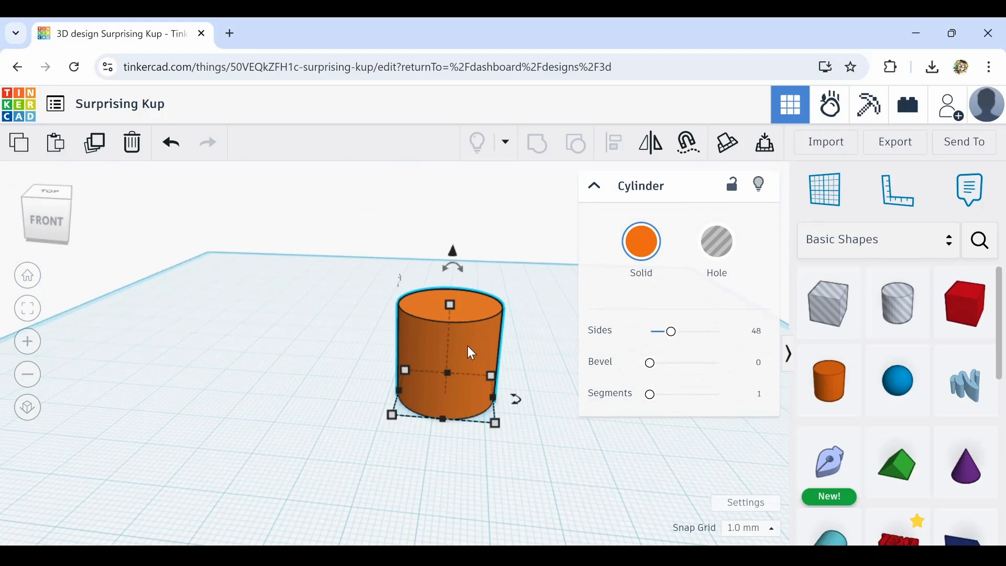
Set the cylinder's height to 122 mm
left_click_drag(449, 304, 452, 213)
middle_click_drag(532, 457, 405, 448)
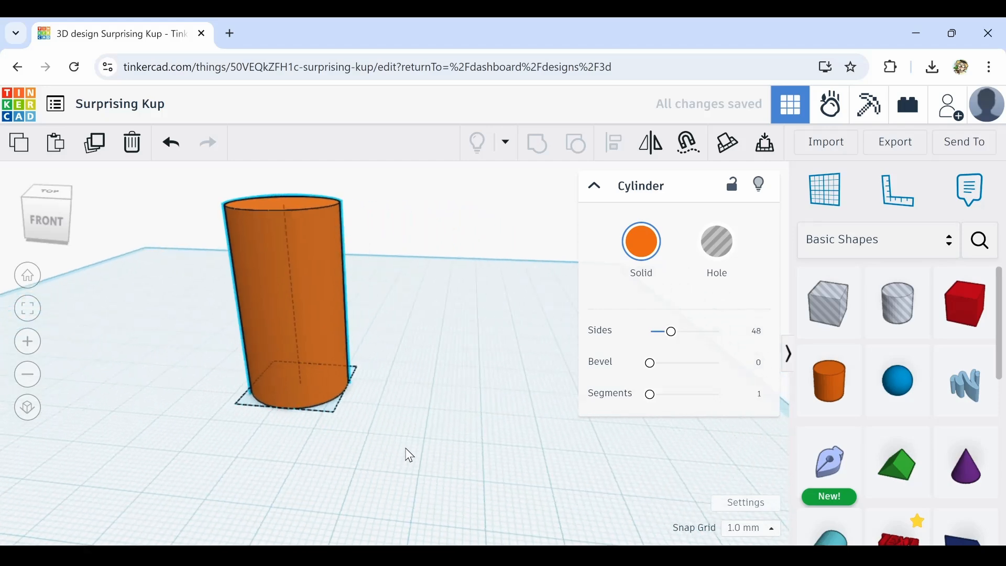
right_click_drag(440, 371, 440, 406)
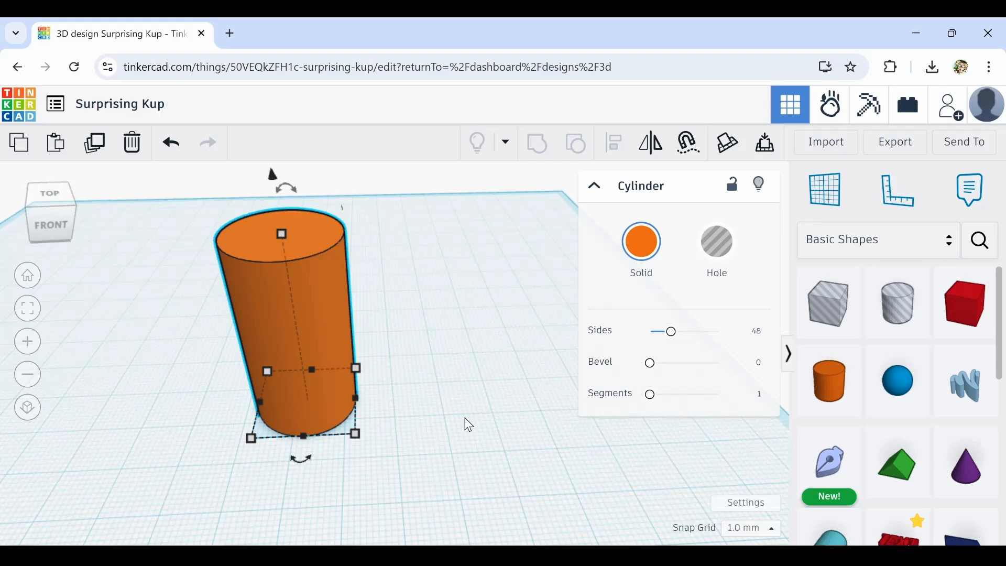
left_click(397, 322)
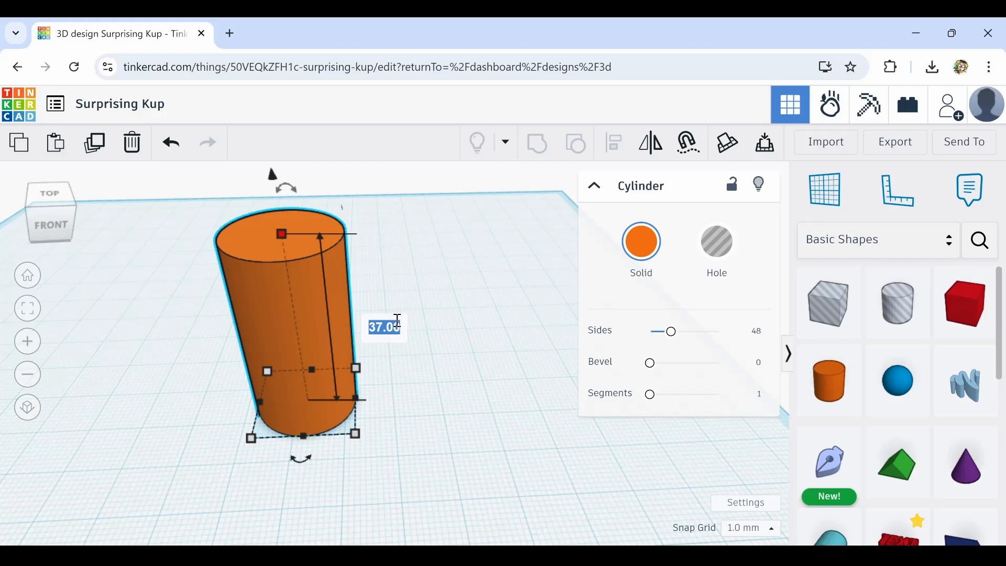
type("122")
key("Return")
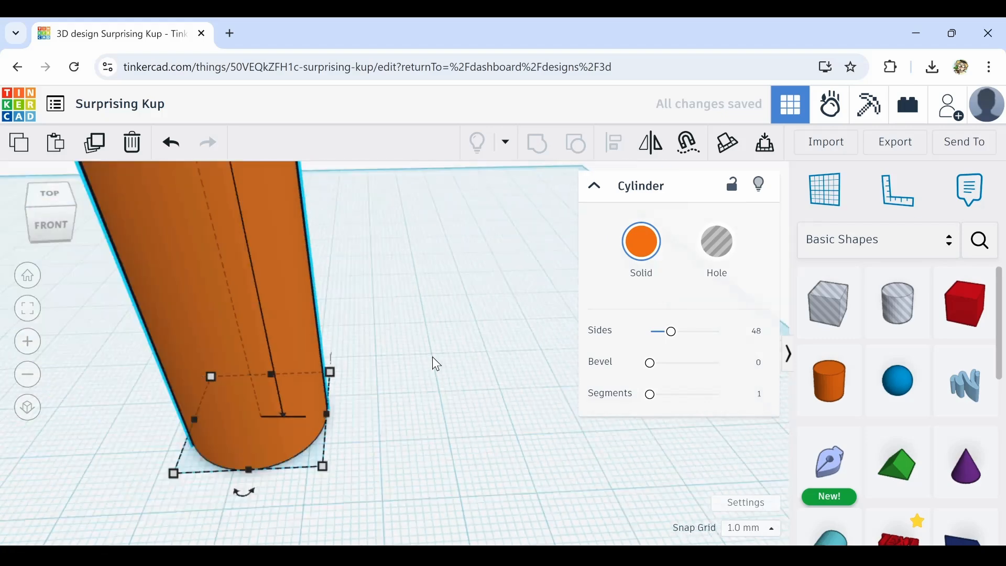
Set the cylinder's depth to 67 mm
key("f")
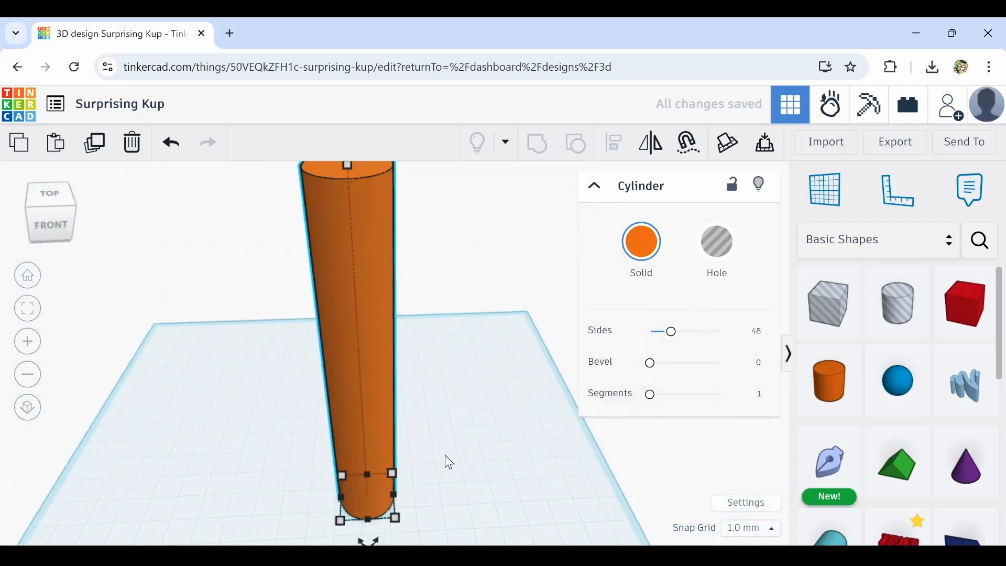
scroll(445, 455, "down", 2)
middle_click_drag(444, 450, 408, 391)
mouse_move(379, 432)
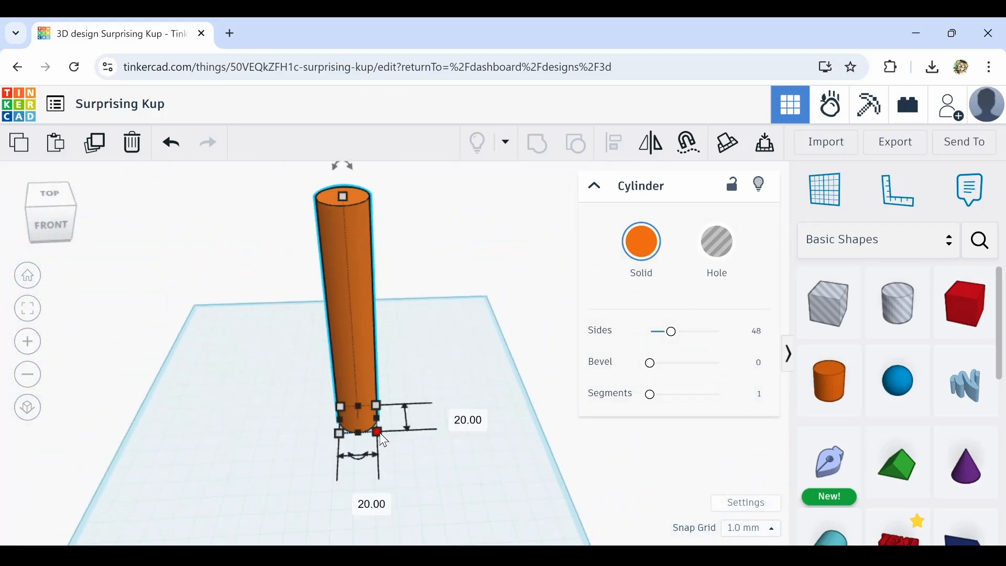
left_click(449, 417)
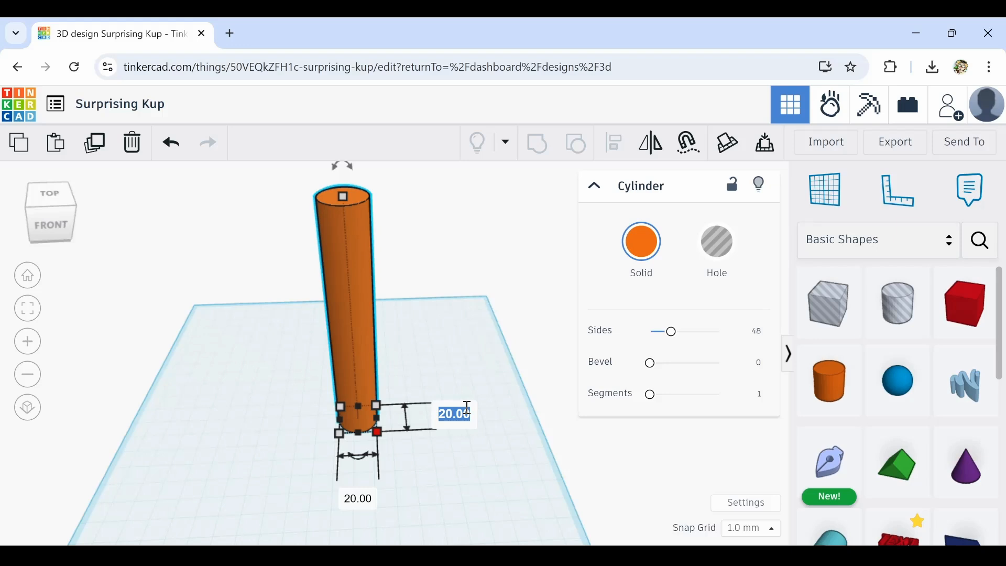
type("67")
key("Return")
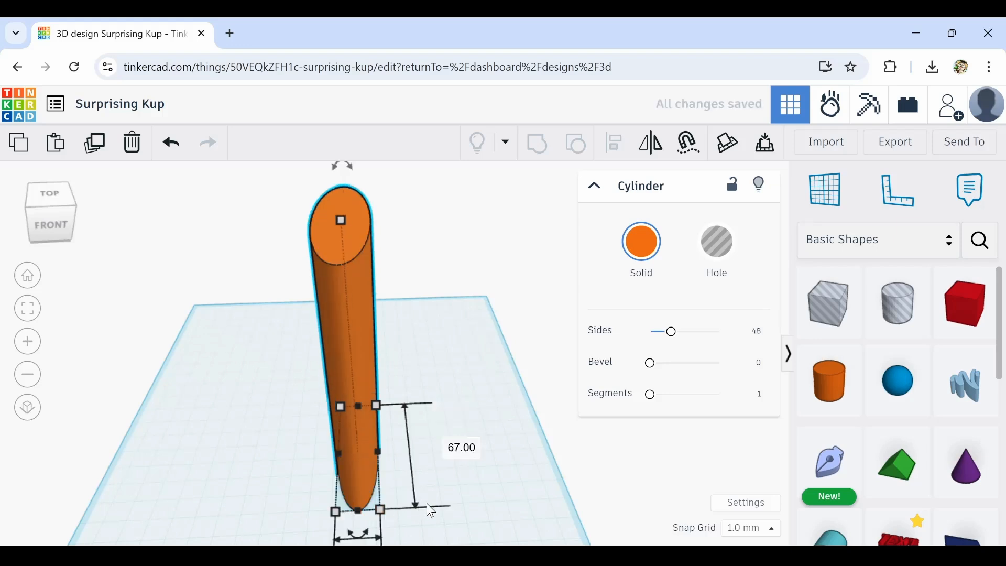
Set the cylinder's width to 67 mm
scroll(458, 494, "down", 2)
right_click_drag(496, 474, 437, 500)
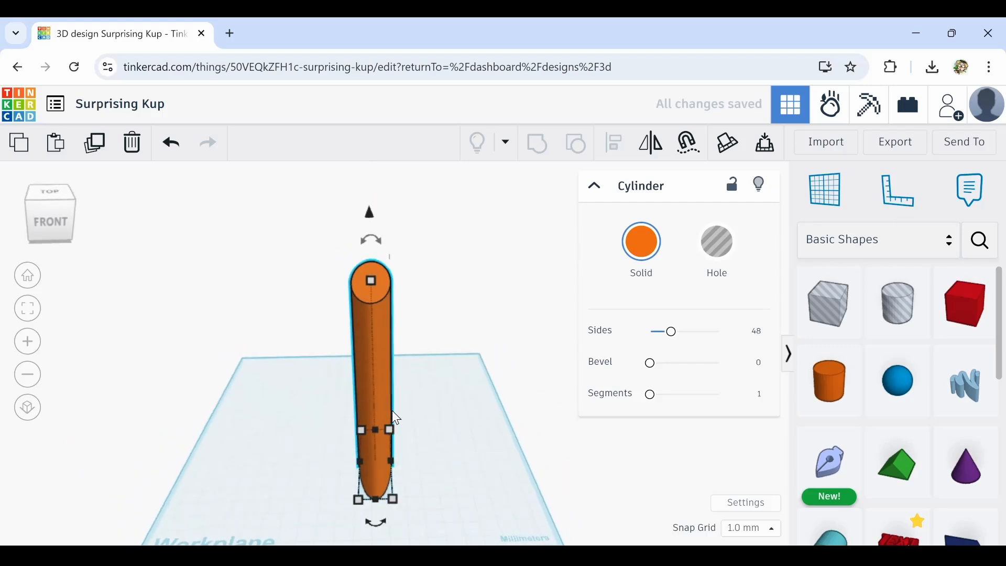
mouse_move(390, 429)
left_click(375, 390)
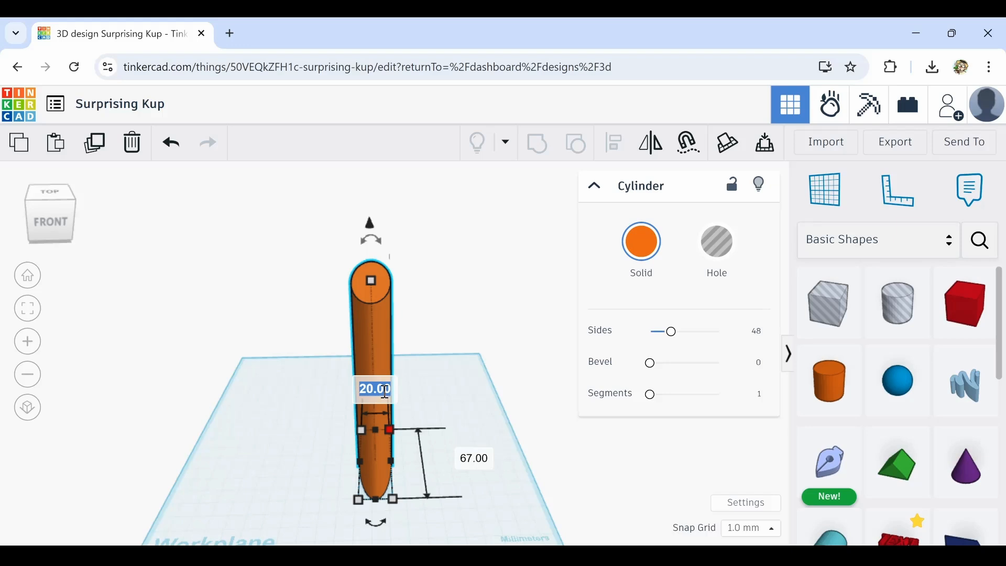
type("6")
key("Return")
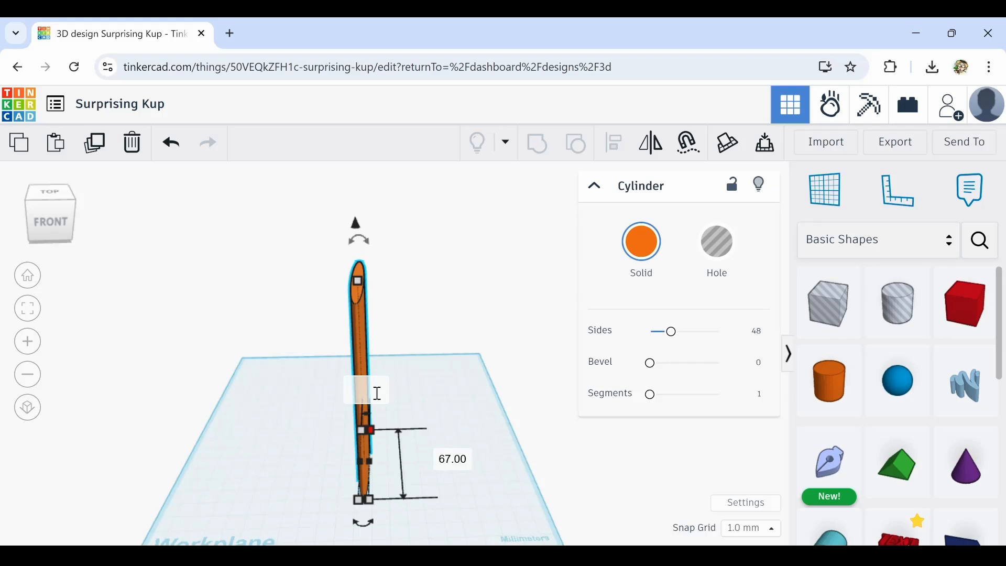
type("67")
key("Return")
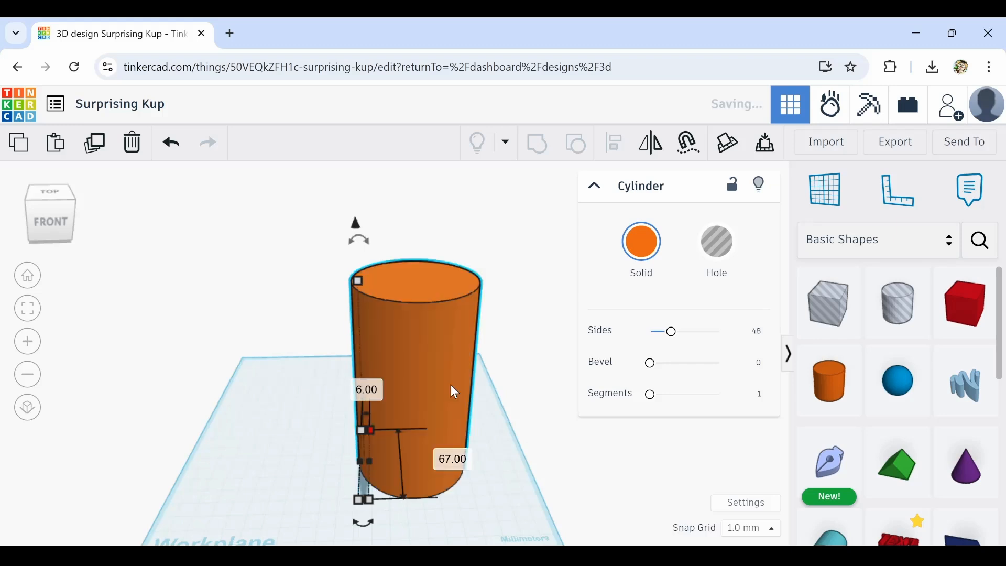
Increase the cylinder's Sides to 128 for a smoother surface
scroll(463, 372, "down", 3)
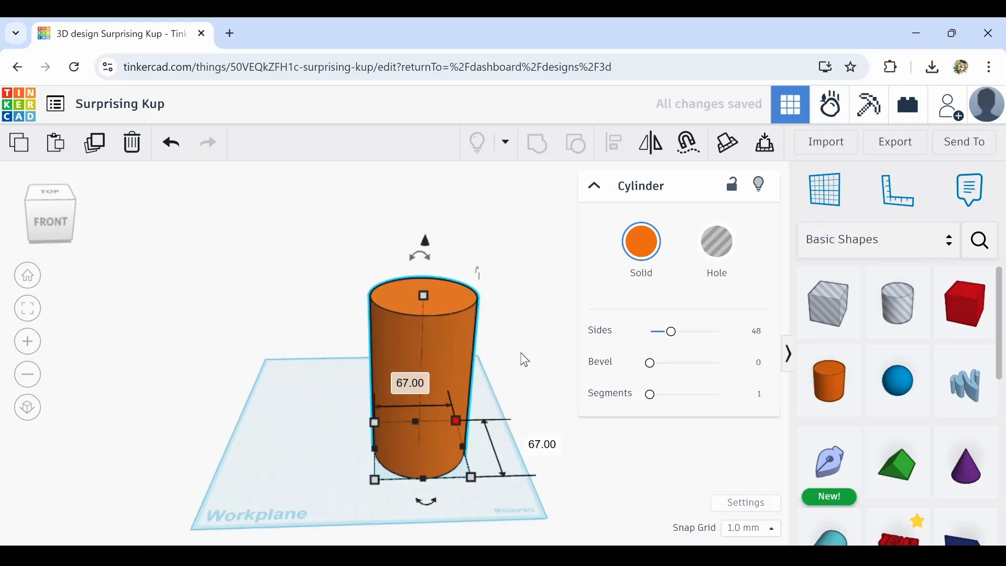
right_click_drag(521, 353, 495, 371)
scroll(459, 393, "up", 4)
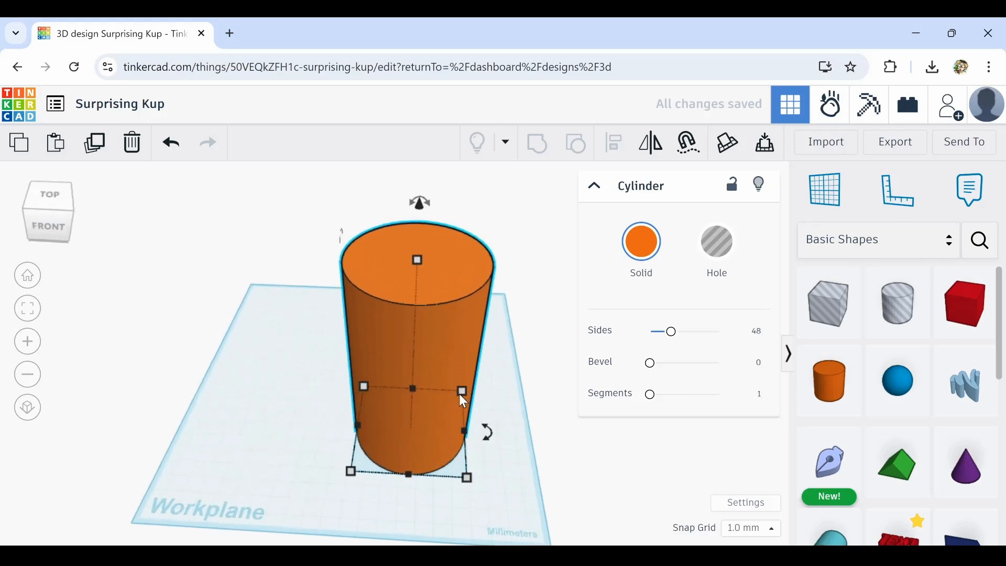
left_click_drag(671, 335, 743, 335)
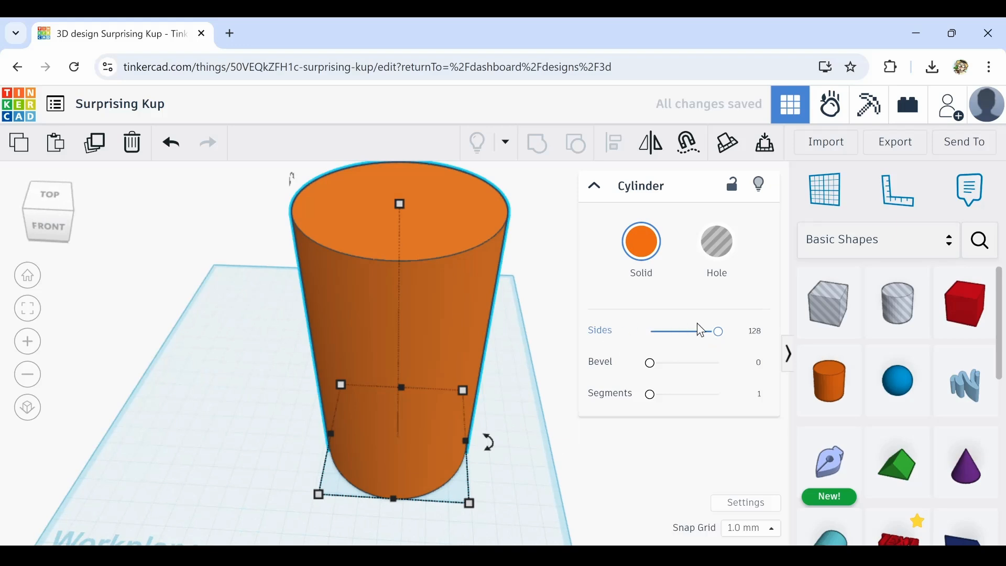
Move the cylinder toward the workplane's left front corner
mouse_move(464, 394)
right_mouse_down()
mouse_move(473, 369)
mouse_move(470, 396)
right_mouse_up()
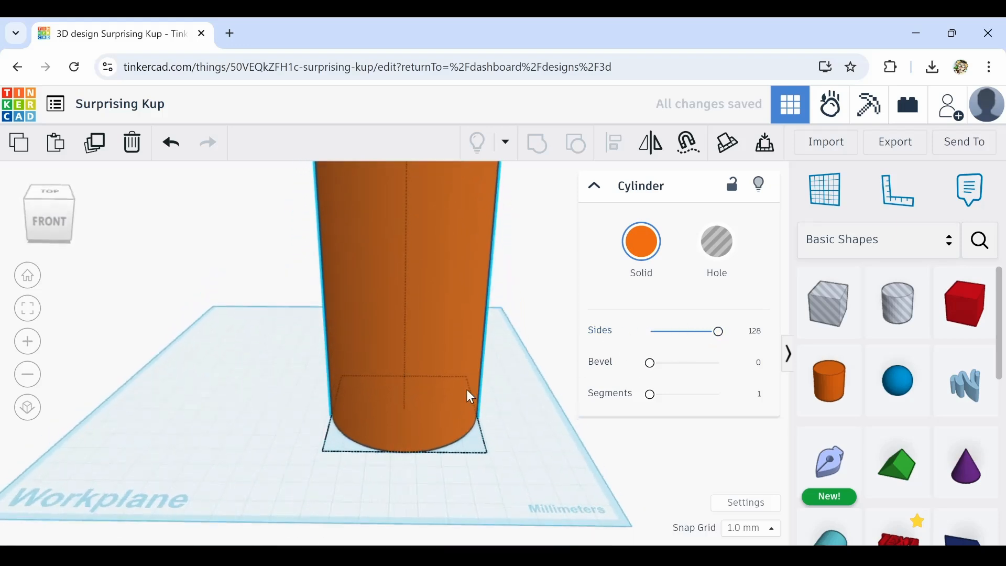
scroll(469, 397, "down", 5)
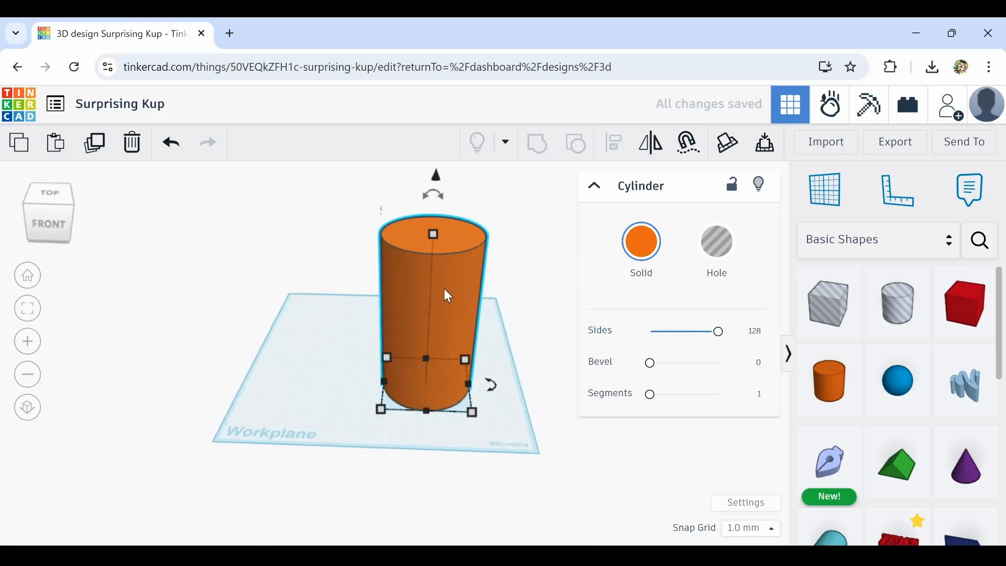
left_click_drag(444, 289, 338, 246)
scroll(362, 233, "up", 3)
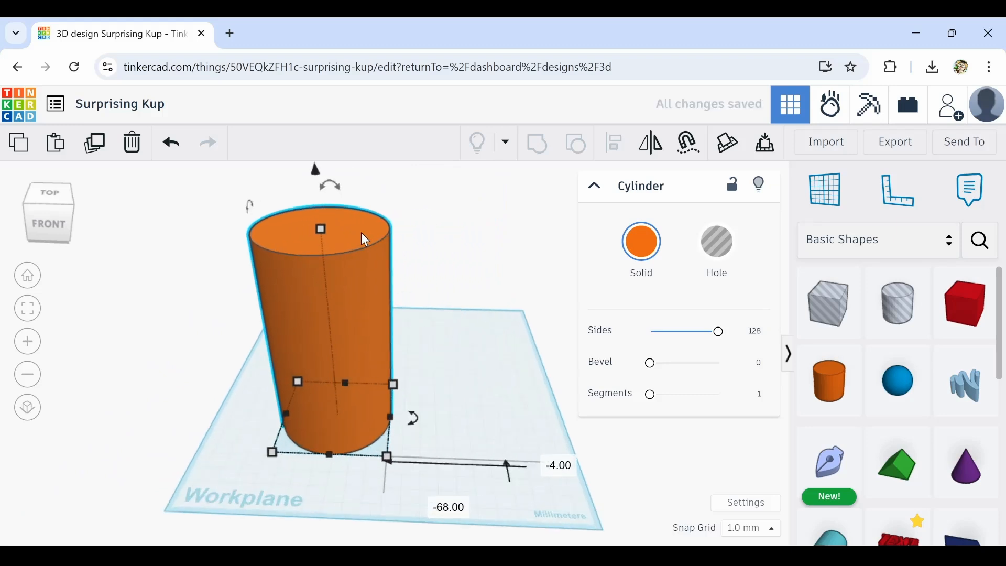
scroll(361, 233, "up", 2)
right_click_drag(340, 269, 370, 265)
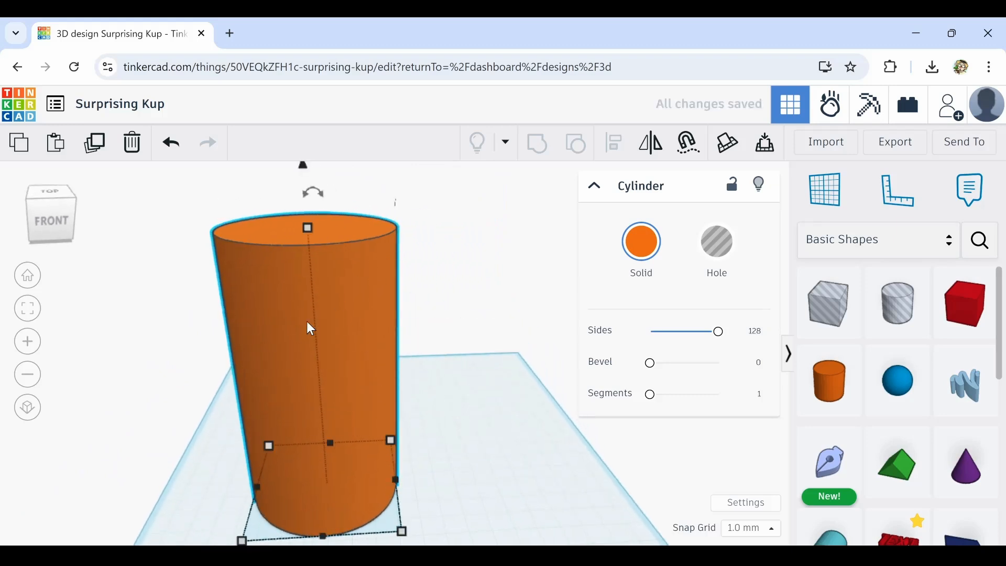
Convert the 67 mm cylinder into a hole and nudge it slightly into position
scroll(307, 328, "down", 1)
left_click_drag(322, 319, 342, 372)
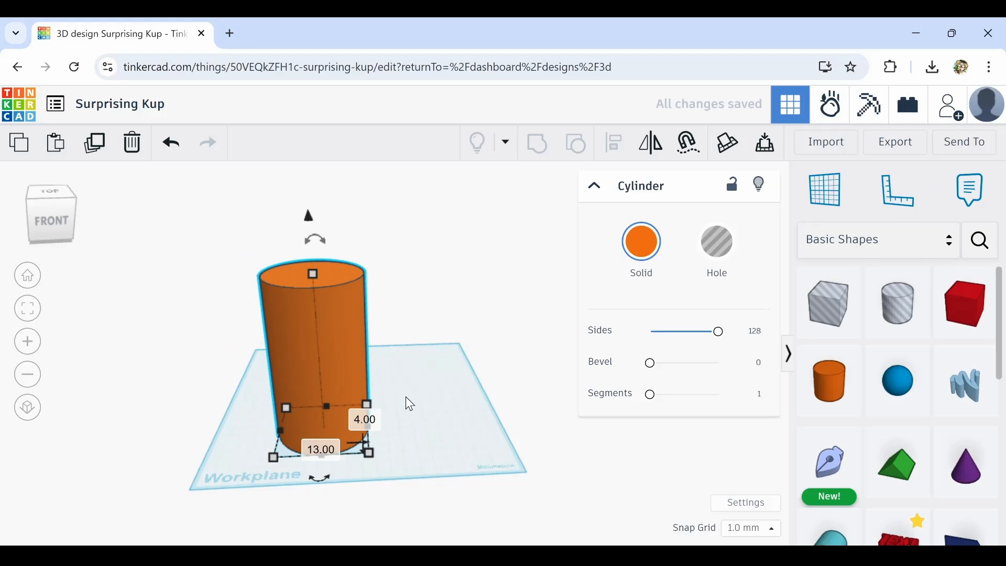
left_click(716, 241)
right_click_drag(296, 358, 300, 360)
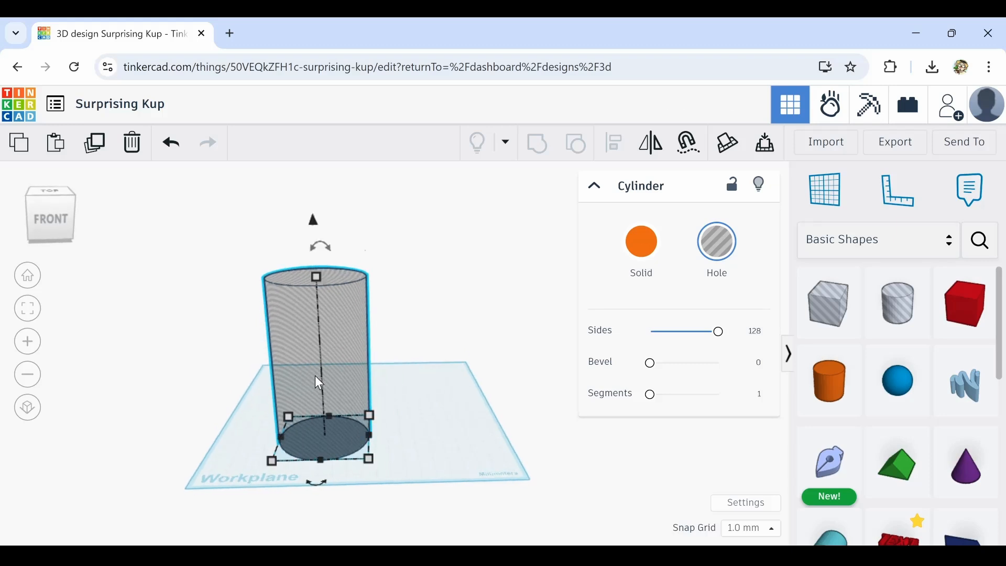
key("Up")
key("Up")
key("Up")
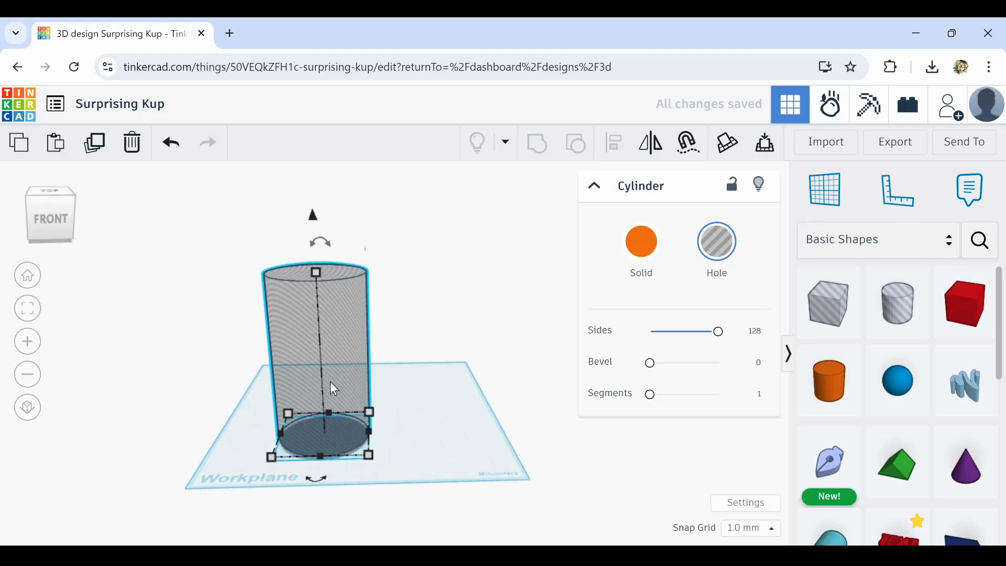
Duplicate the hole cylinder and move the copy off the workplane to the left as a spare
scroll(352, 484, "up", 6)
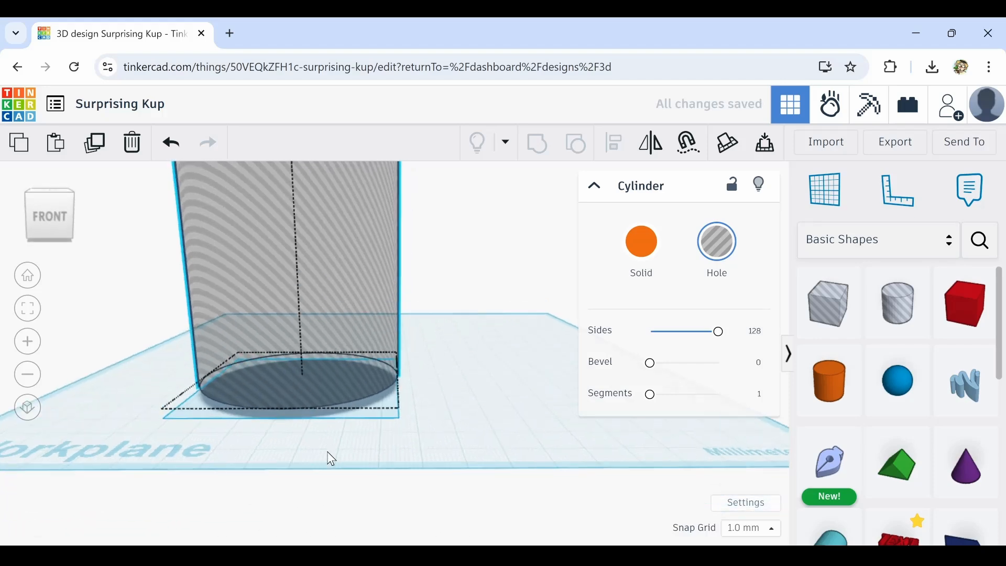
right_click_drag(324, 445, 349, 453)
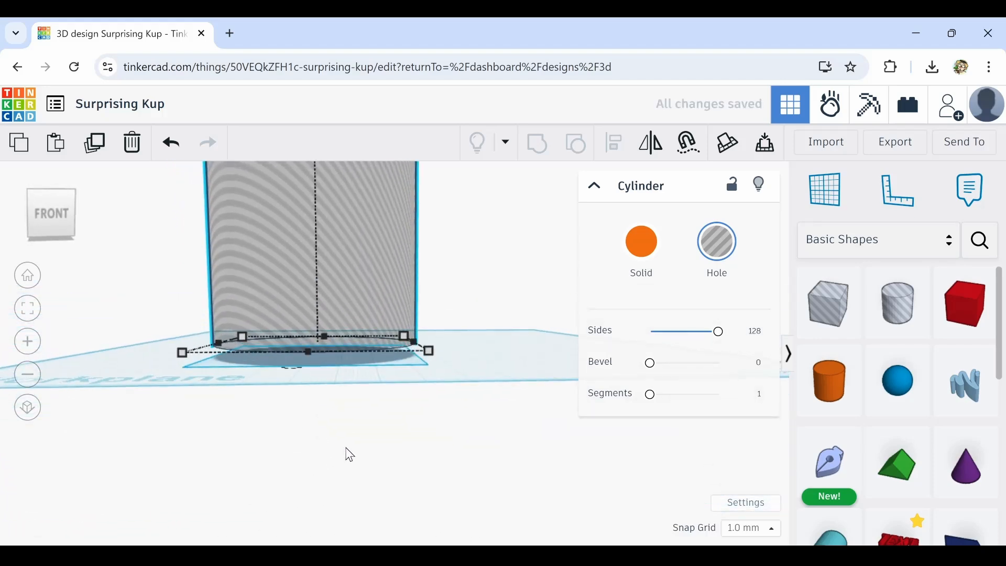
mouse_move(380, 386)
right_mouse_down()
mouse_move(377, 363)
mouse_move(377, 388)
mouse_move(391, 395)
right_mouse_up()
scroll(388, 389, "down", 2)
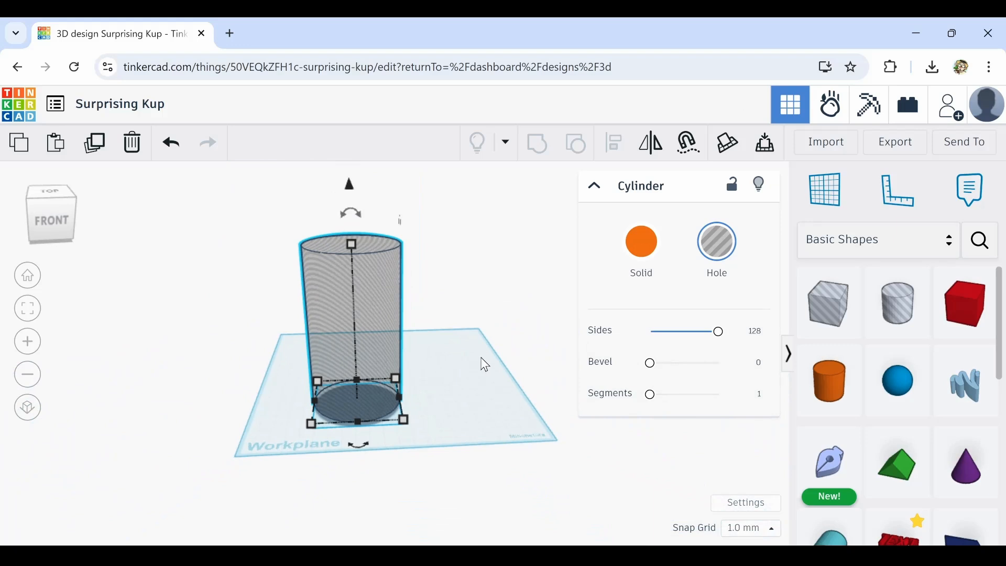
right_click_drag(480, 362, 453, 372)
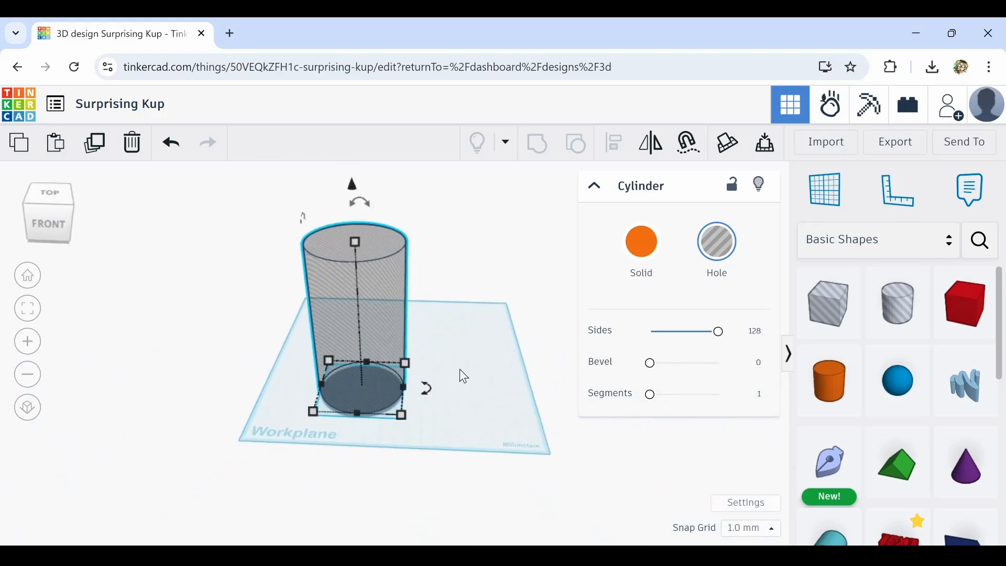
left_click(459, 367)
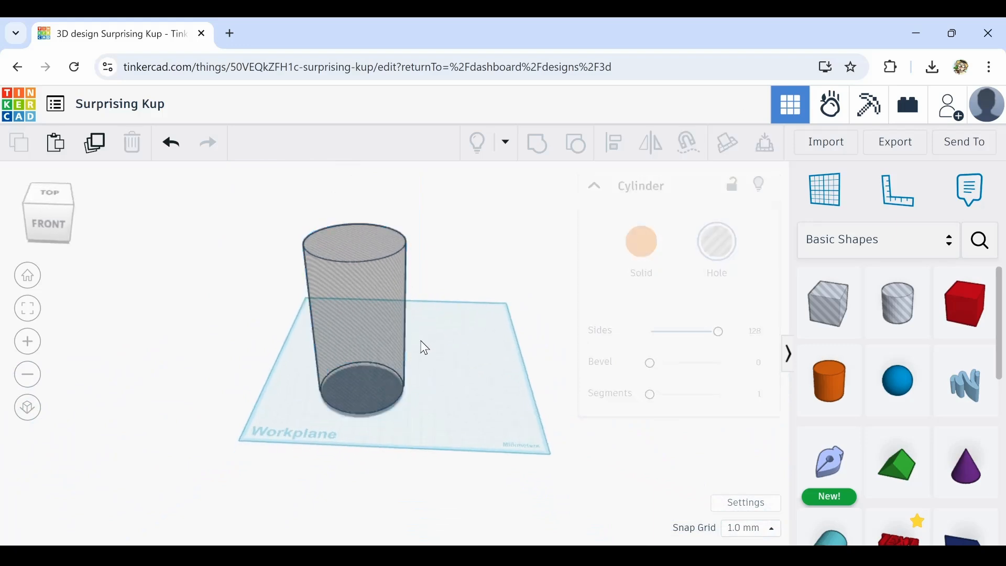
left_click(378, 311)
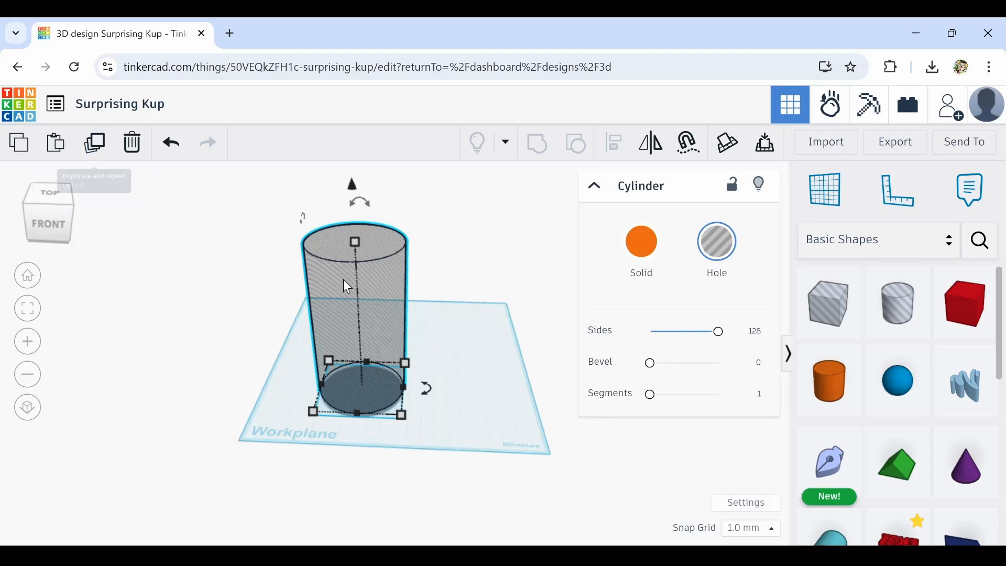
left_click(105, 151)
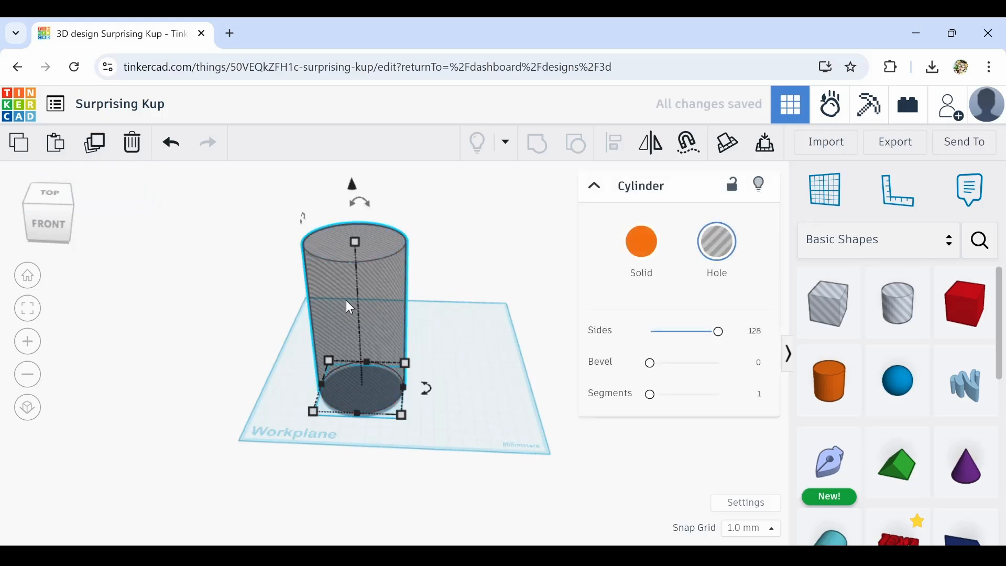
left_click_drag(368, 310, 3, 298)
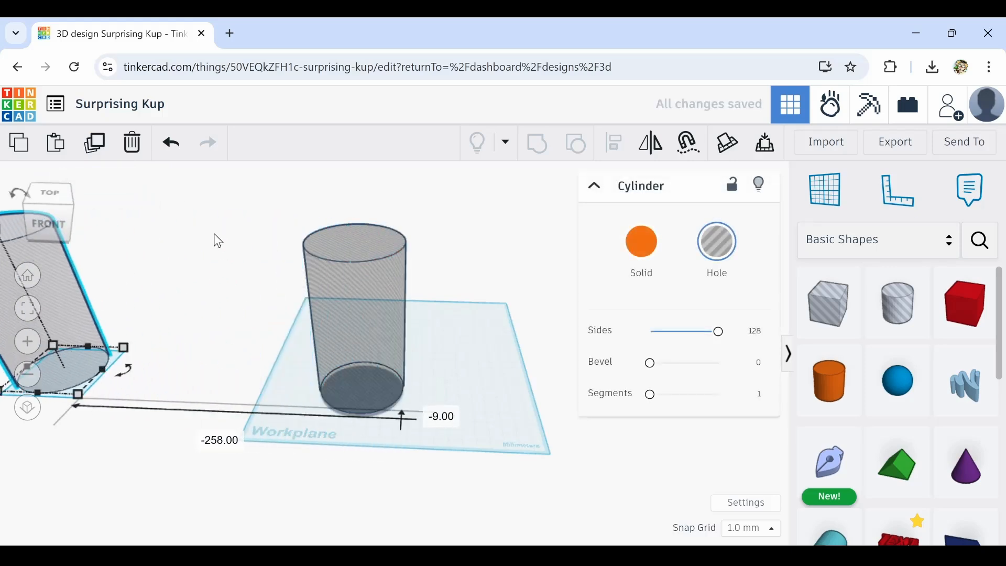
Duplicate the original hole cylinder in place and turn the copy into a solid
left_click(270, 297)
left_click(369, 286)
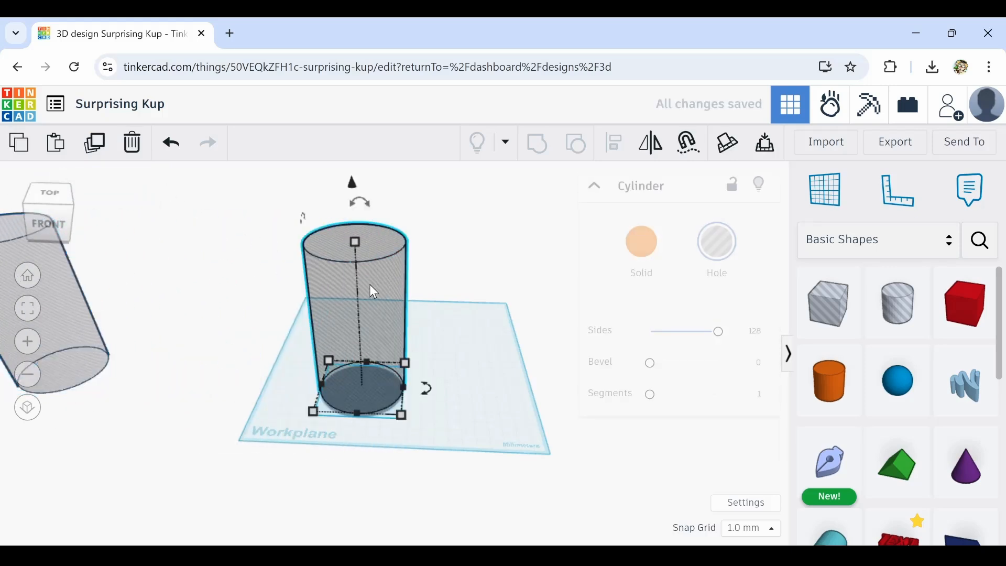
left_click(97, 148)
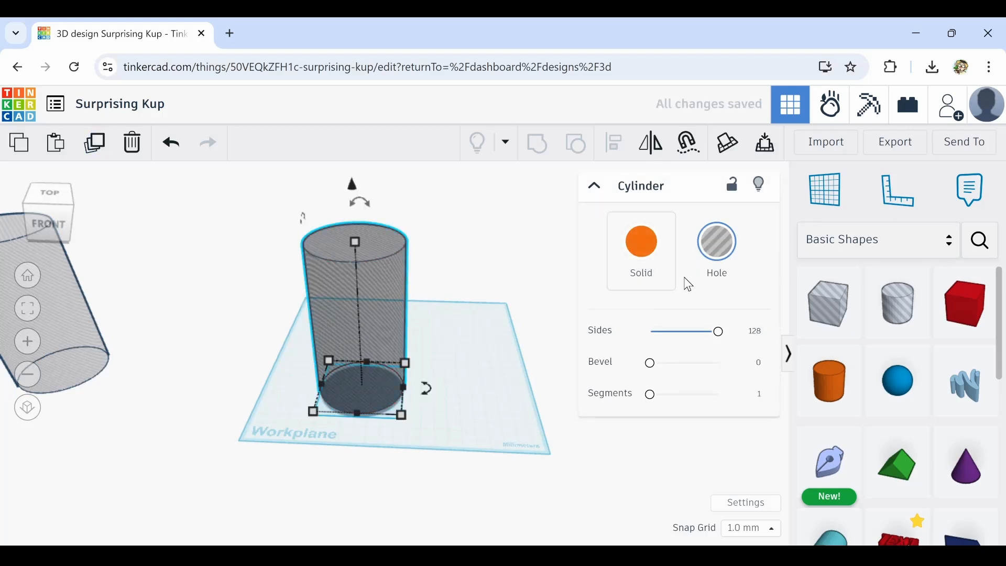
left_click(649, 255)
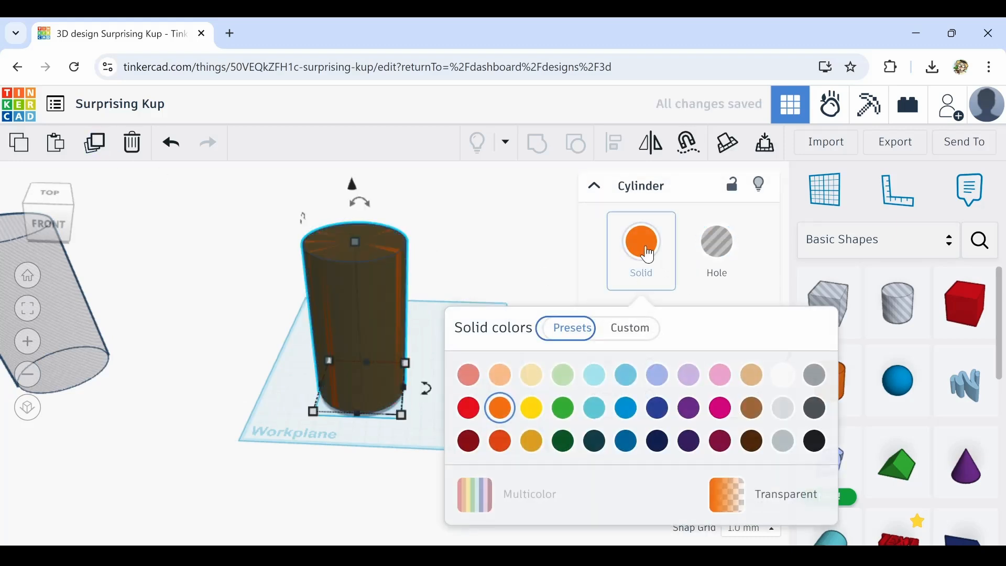
Scale the solid copy to 81 mm wide and deep and lower its height to about 111 mm
mouse_move(397, 421)
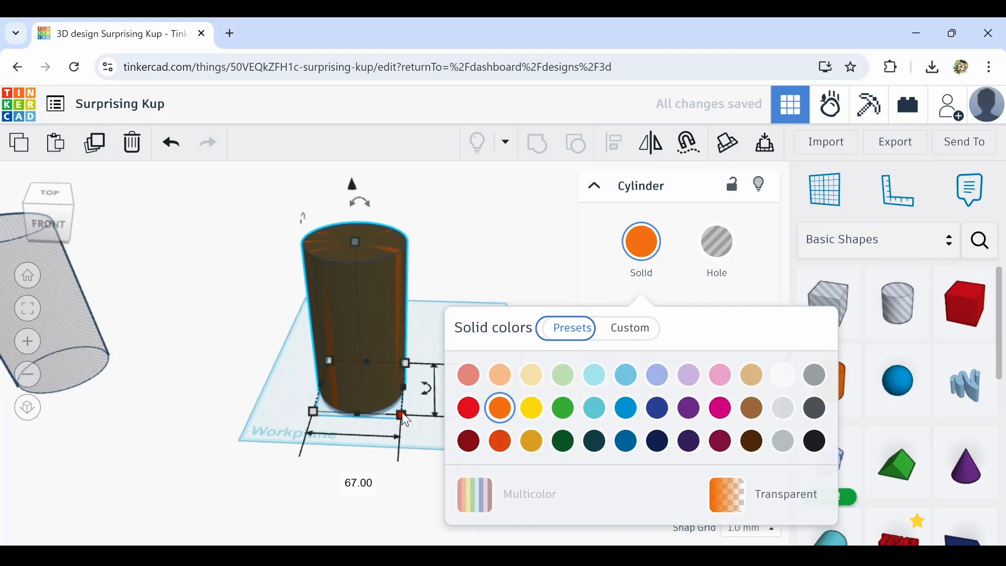
mouse_move(405, 414)
left_mouse_down()
mouse_move(422, 428)
mouse_move(372, 391)
mouse_move(412, 422)
left_mouse_up()
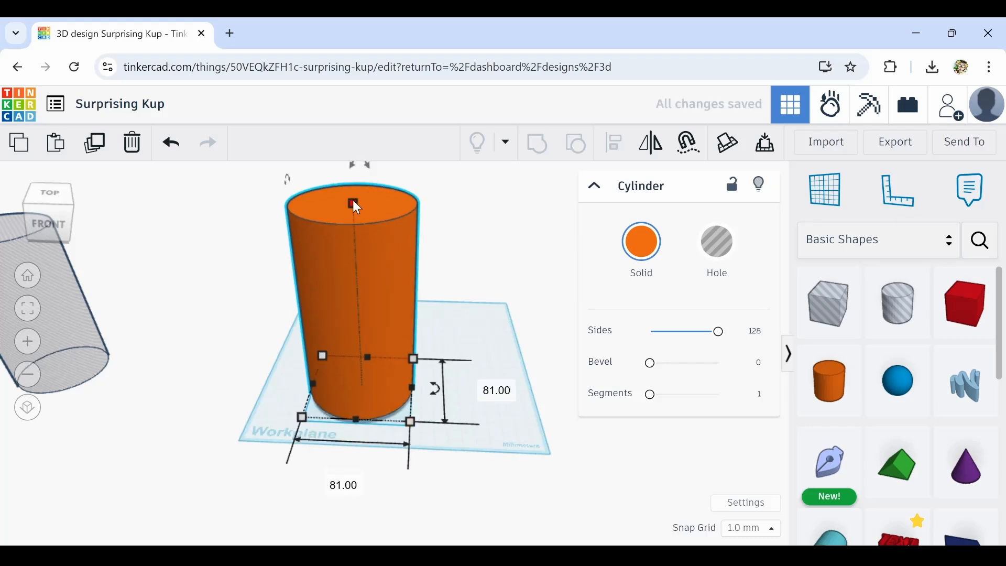
left_click_drag(353, 202, 369, 255)
Select the solid cylinder together with the hole cylinder and group them into a hollow cup
scroll(347, 277, "up", 3)
scroll(347, 276, "up", 2)
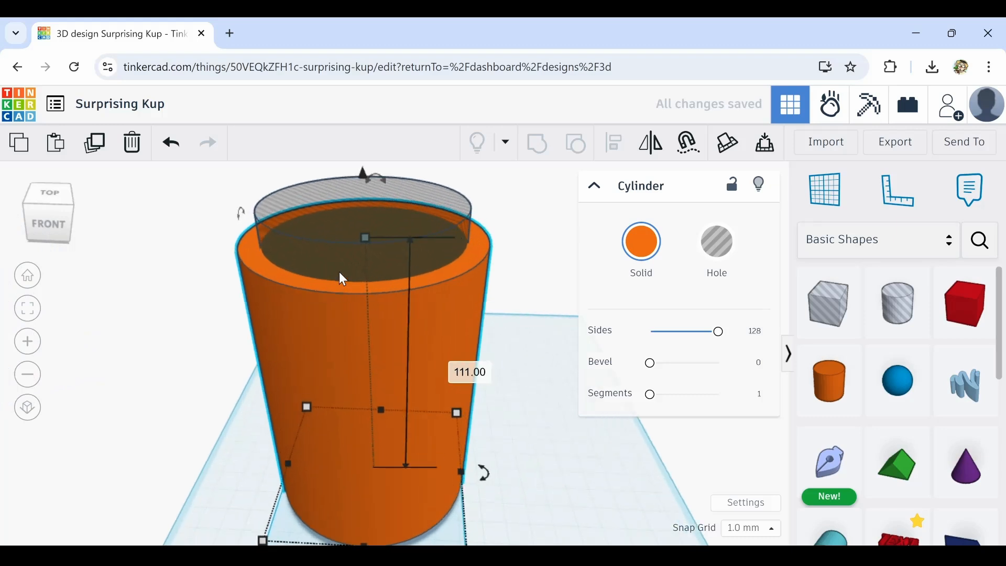
right_click_drag(339, 271, 322, 297)
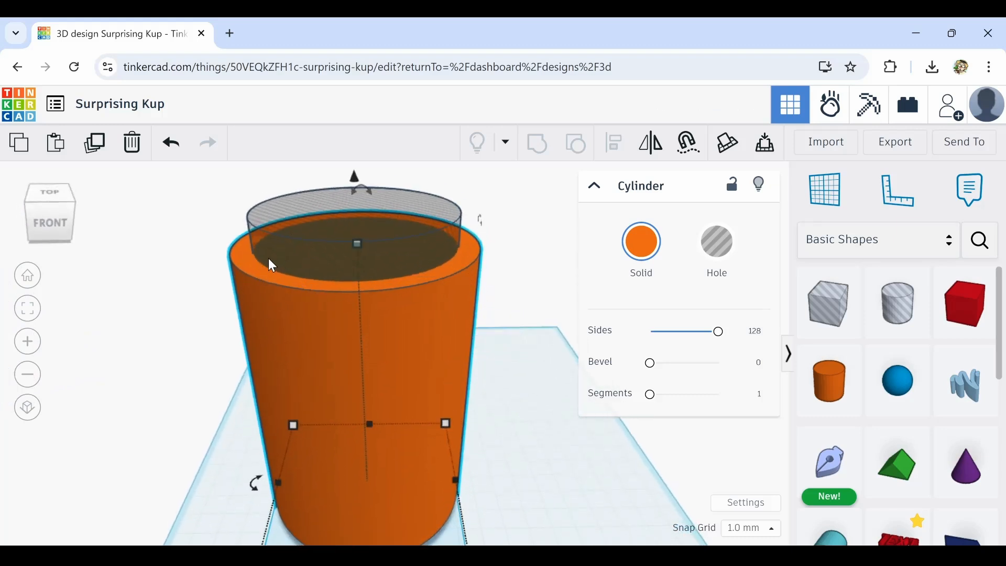
scroll(321, 284, "down", 5)
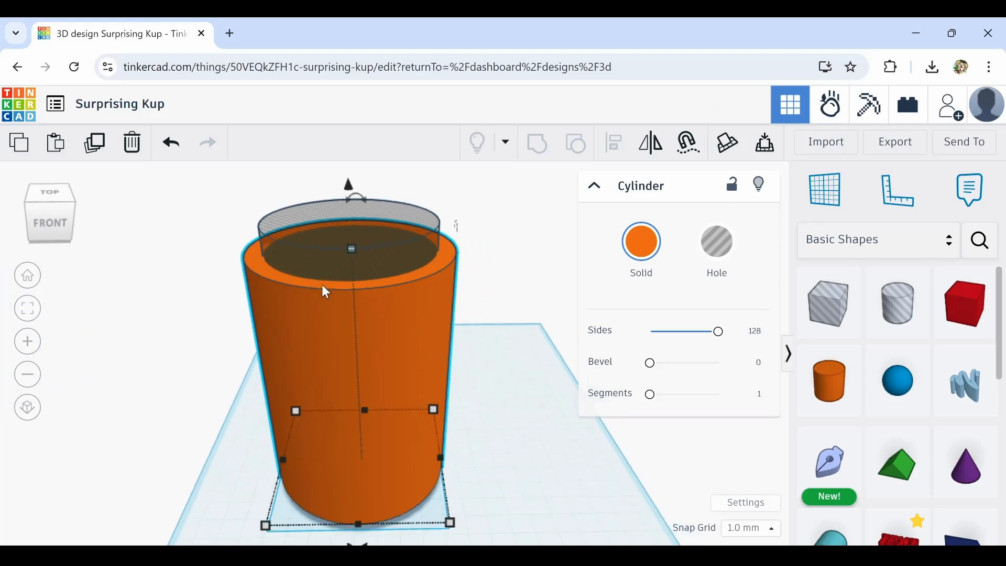
mouse_move(389, 368)
right_mouse_down()
mouse_move(360, 324)
mouse_move(372, 363)
right_mouse_up()
left_click(294, 335)
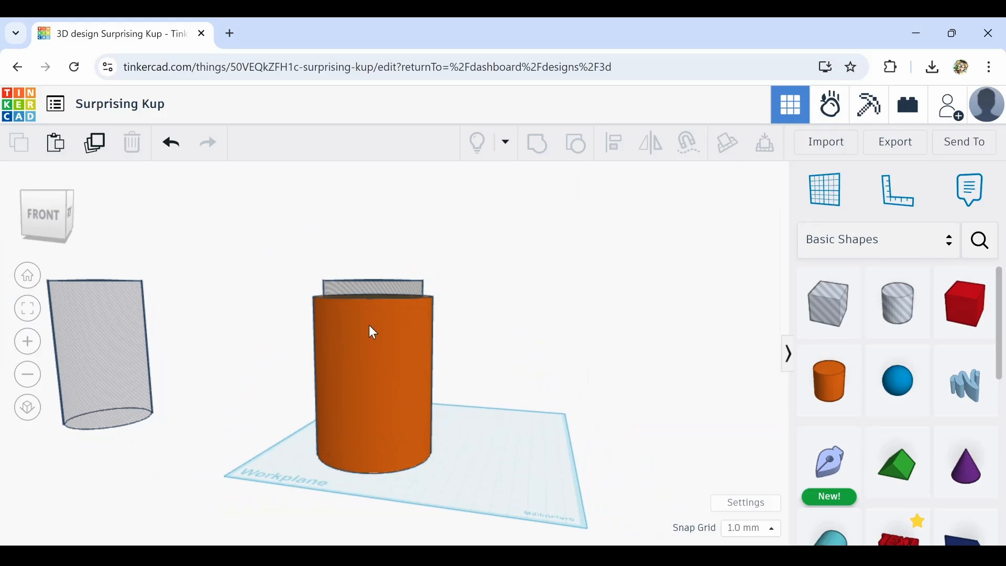
left_click(382, 387)
right_click_drag(387, 423, 413, 504)
scroll(388, 500, "up", 4)
scroll(386, 492, "up", 3)
scroll(413, 504, "down", 5)
right_click_drag(470, 438, 480, 346)
mouse_move(415, 245)
left_mouse_down()
mouse_move(404, 251)
mouse_move(402, 237)
left_mouse_up()
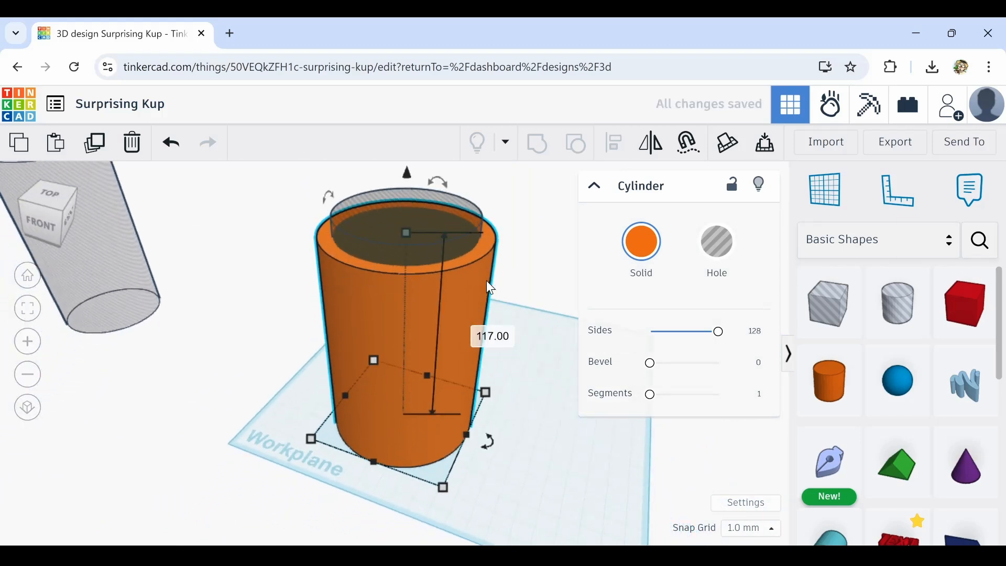
left_click(519, 283)
scroll(520, 282, "down", 2)
right_click_drag(516, 354, 552, 228)
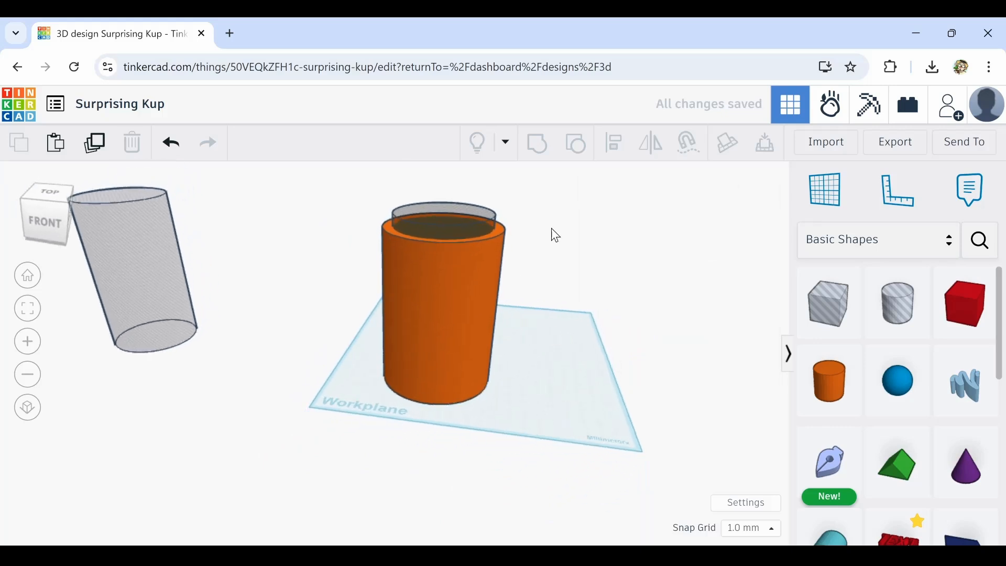
left_click_drag(504, 269, 388, 361)
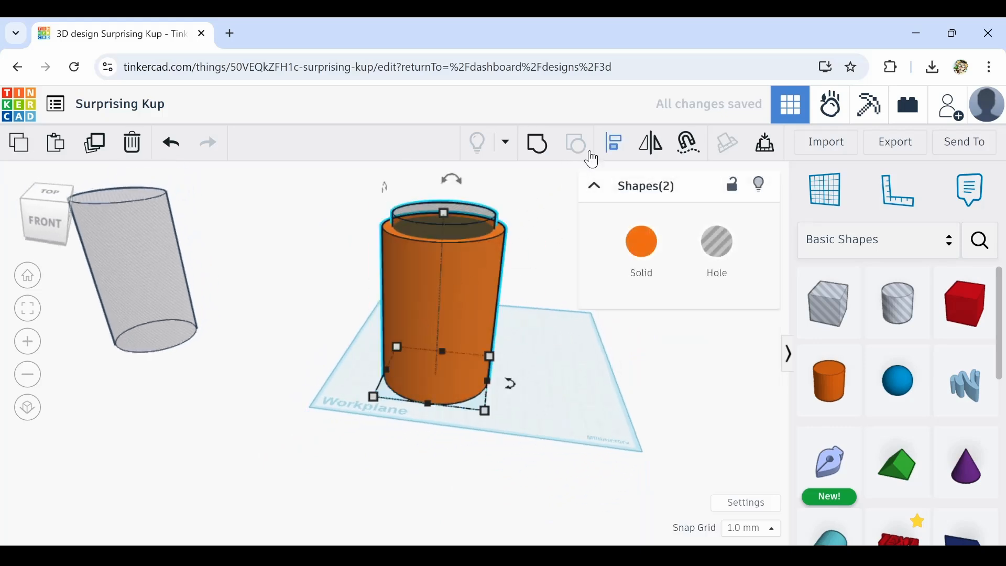
left_click(538, 145)
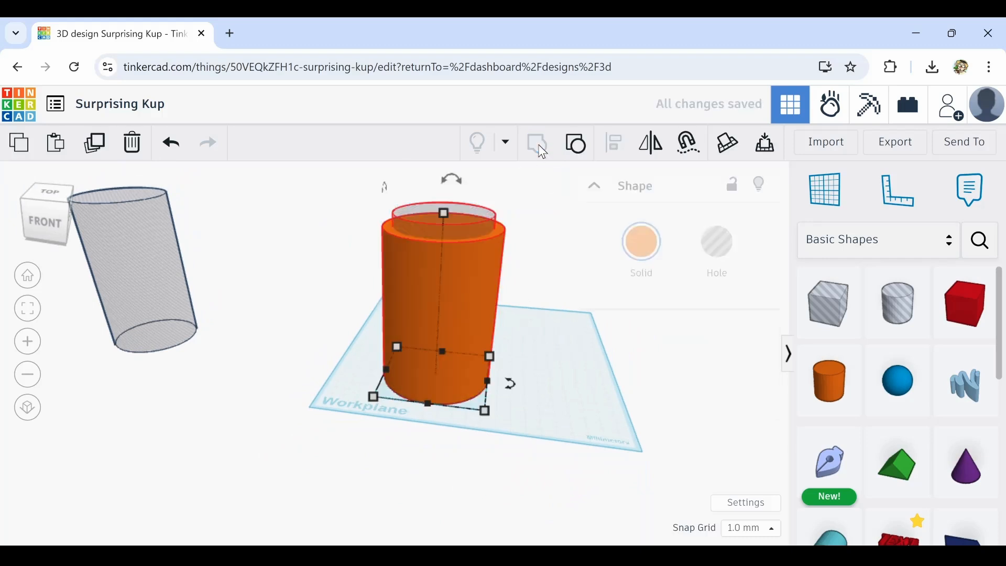
right_click_drag(515, 296, 516, 329)
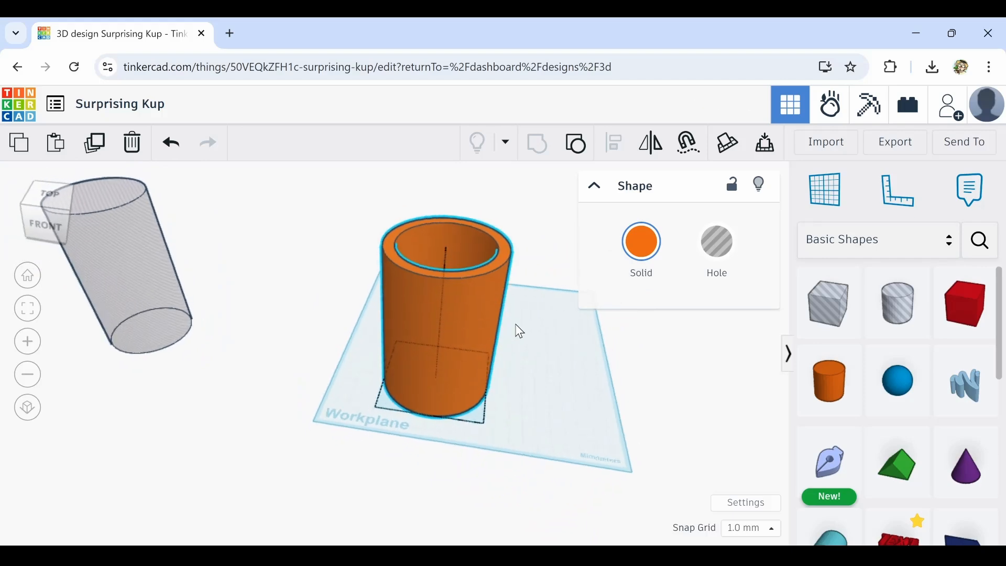
Give the spare hole cylinder a green colour and move it closer to the workplane, keeping it a hole
left_click(157, 260)
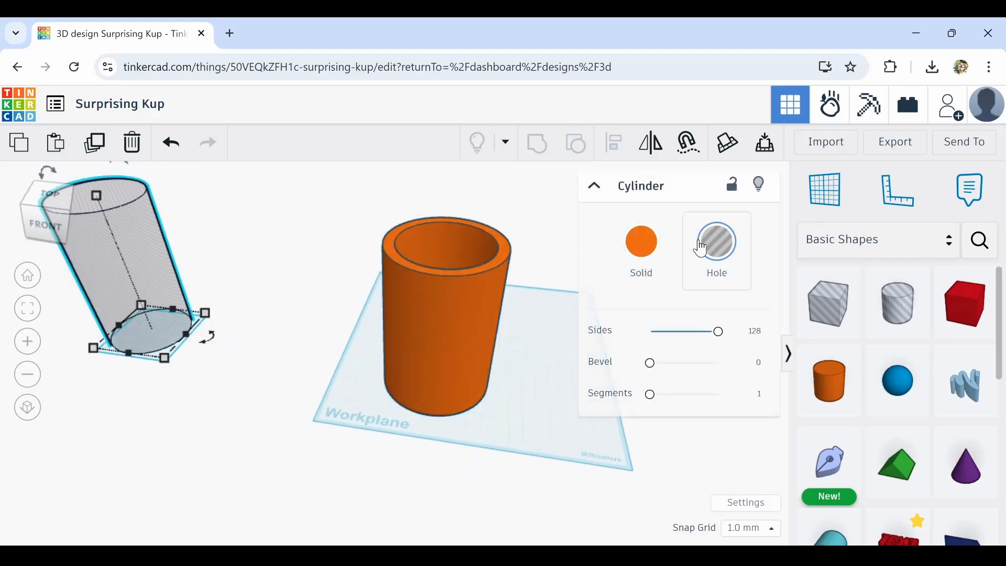
left_click(638, 249)
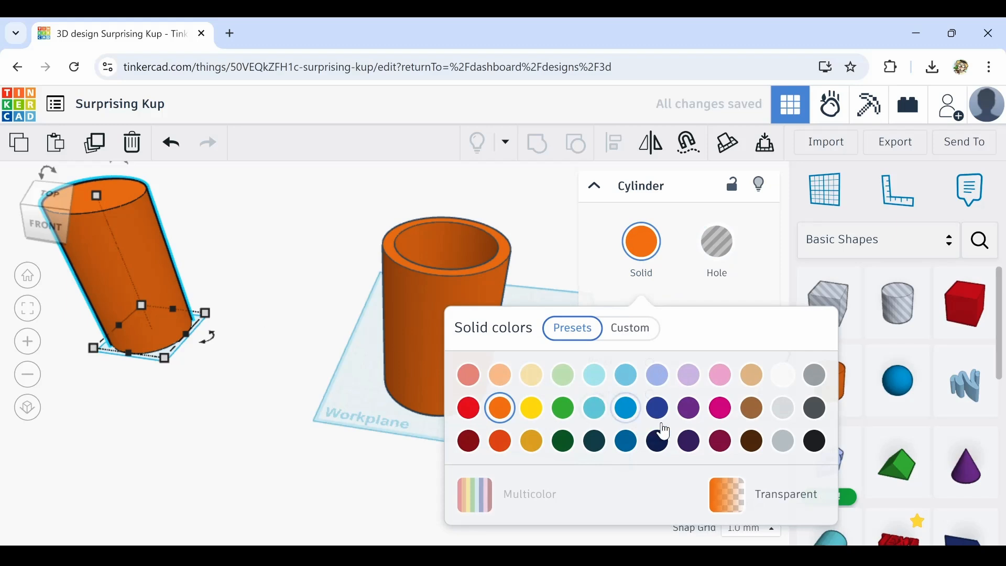
left_click(563, 408)
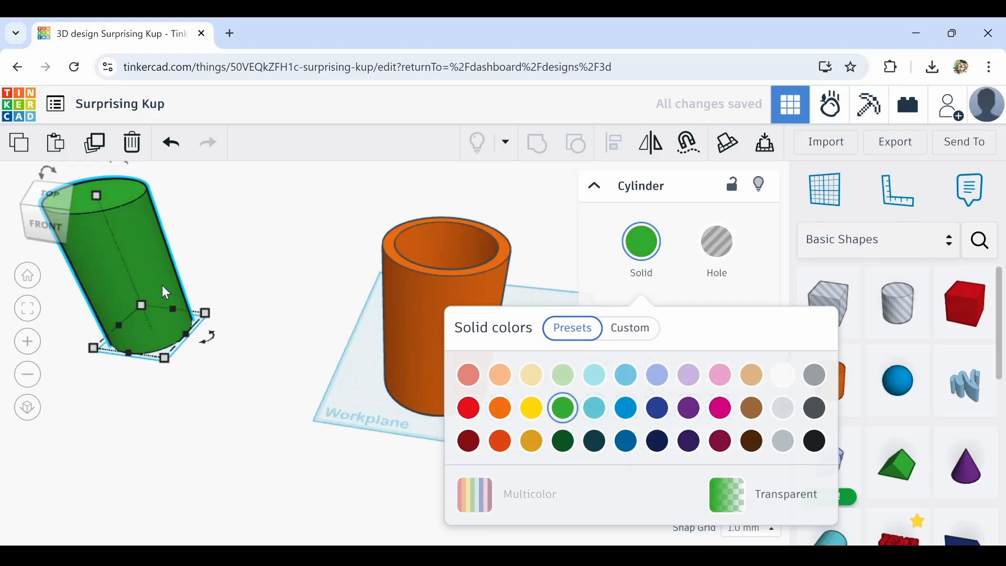
left_click_drag(166, 291, 229, 301)
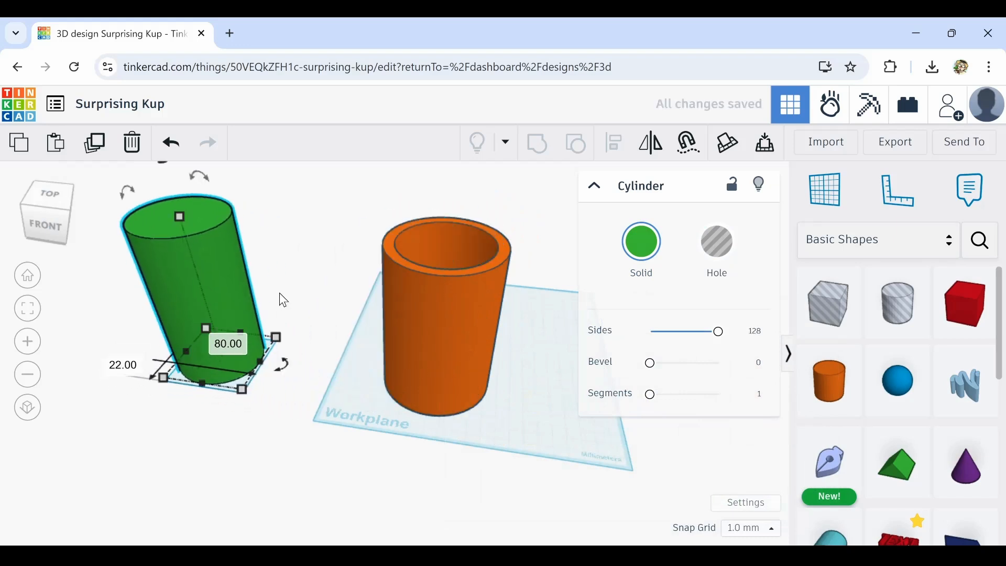
left_click(717, 242)
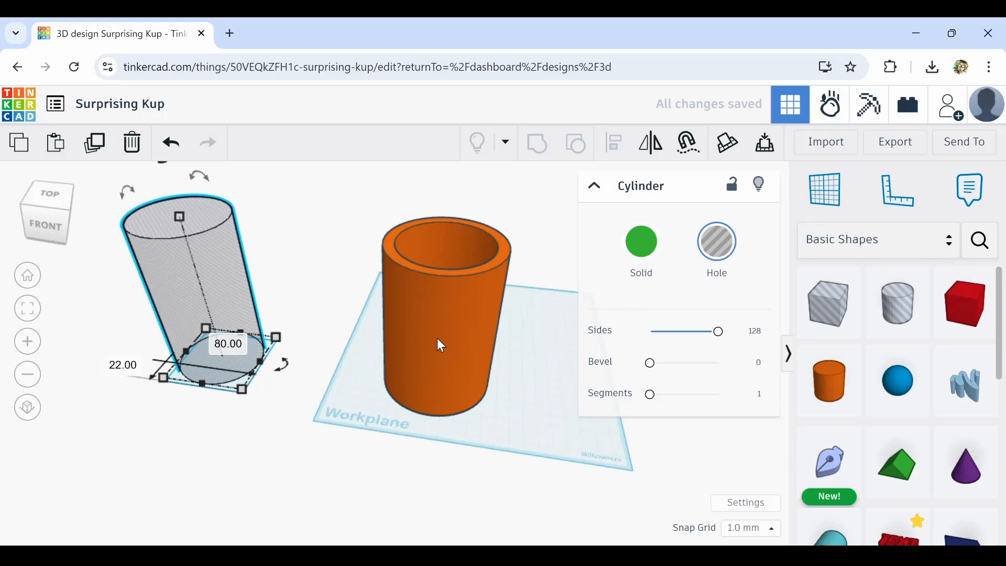
Move the grouped cup toward the back of the workplane
left_click_drag(441, 344, 437, 272)
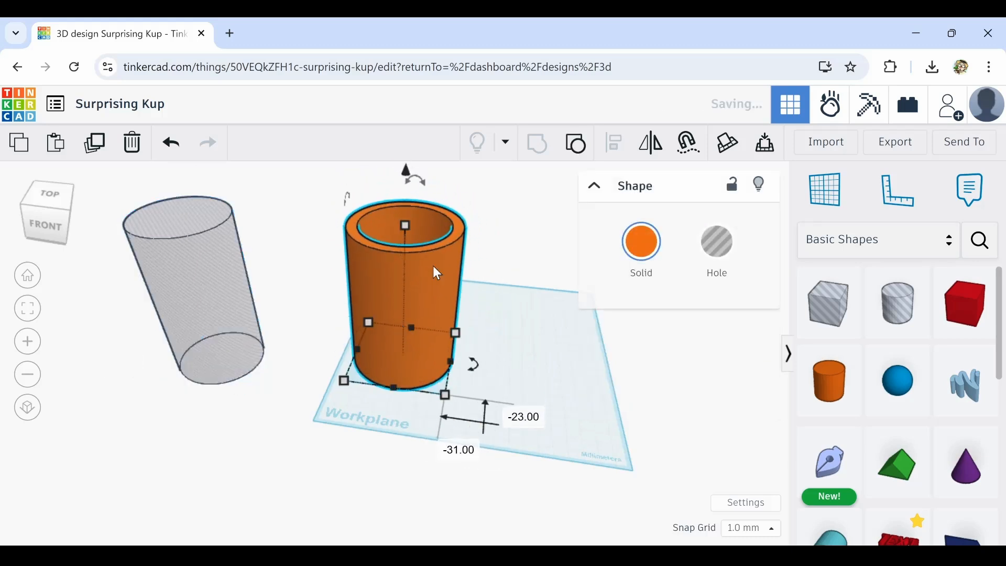
scroll(462, 242, "up", 10)
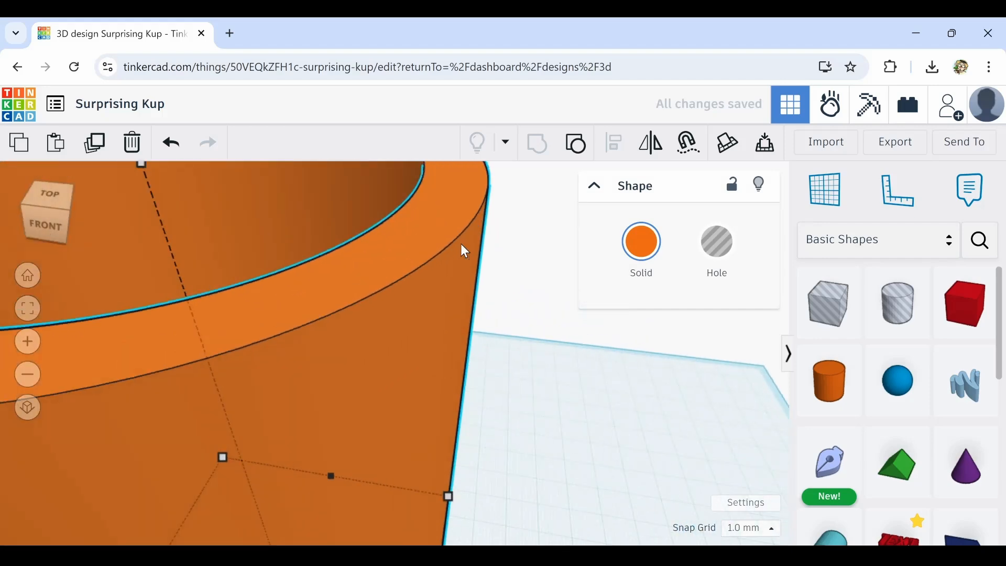
scroll(462, 248, "down", 10)
left_click_drag(375, 292, 369, 234)
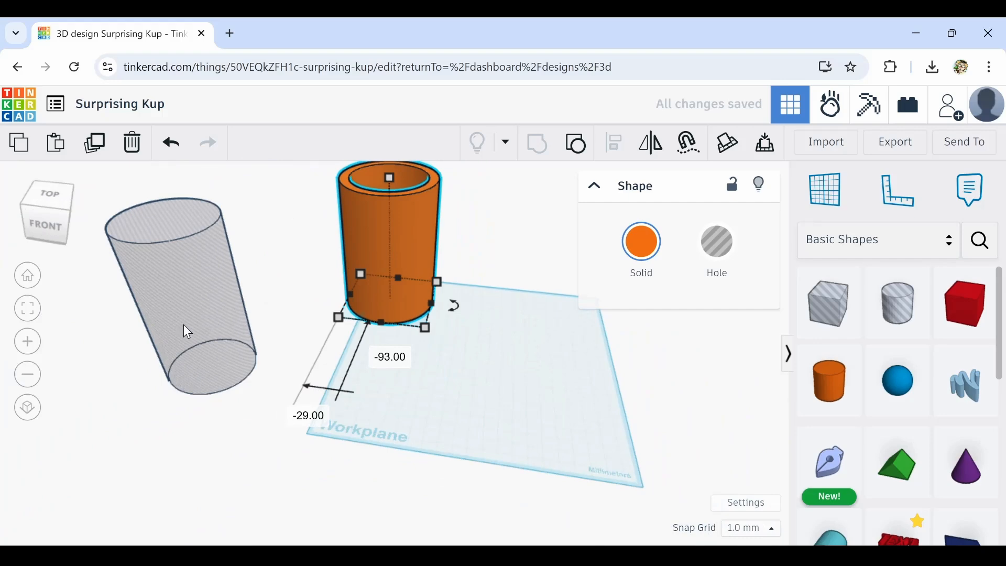
Move the spare hole cylinder onto the workplane, duplicate it and set the copy aside
left_click_drag(187, 331, 363, 366)
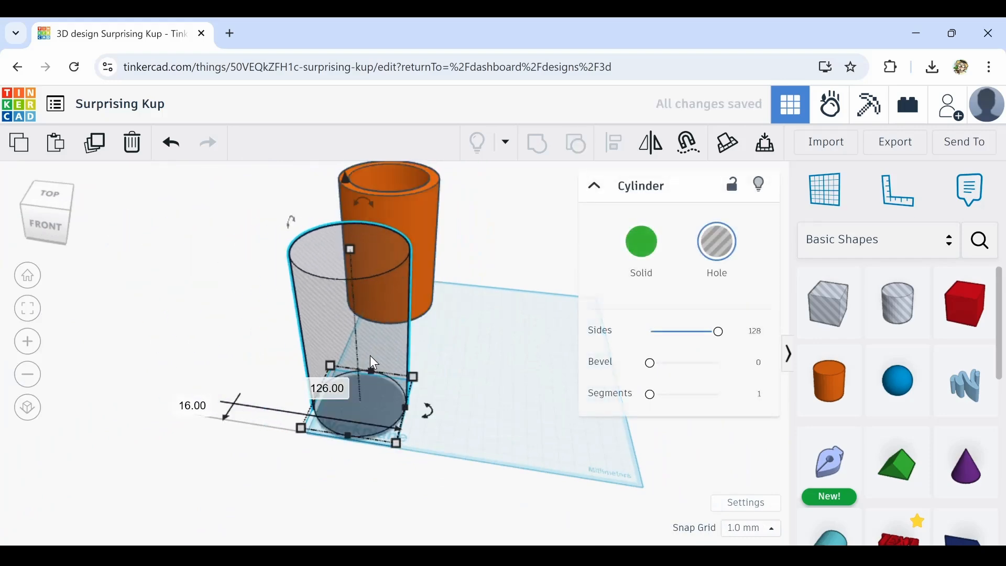
left_click(94, 143)
left_click_drag(347, 262, 3, 275)
Duplicate the hole cylinder on the workplane again and move the copy to its right
left_click(314, 258)
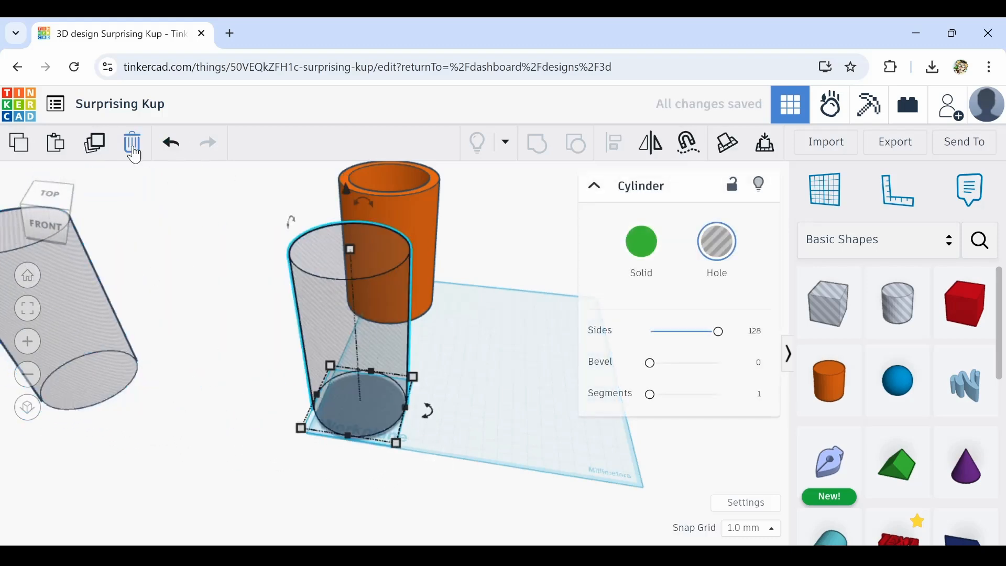
left_click(95, 143)
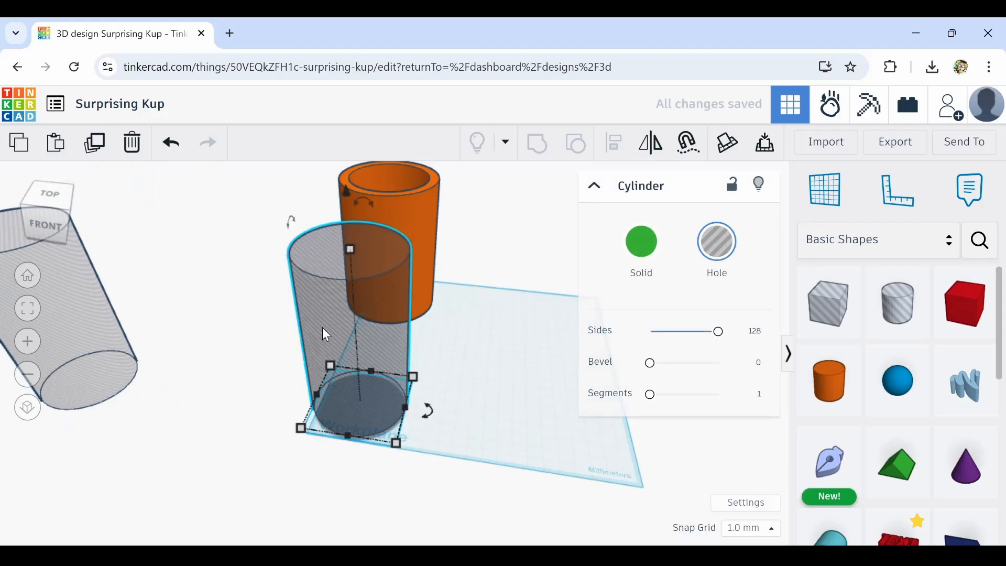
left_click_drag(322, 327, 505, 335)
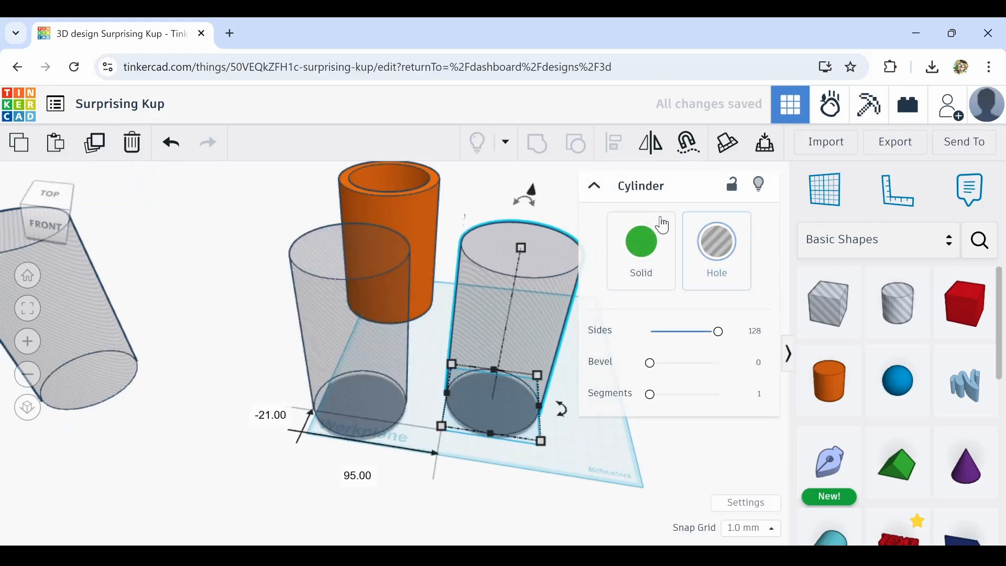
Make the copied cylinder solid and set its bevel to 1.25 and its segments to 10
left_click(643, 245)
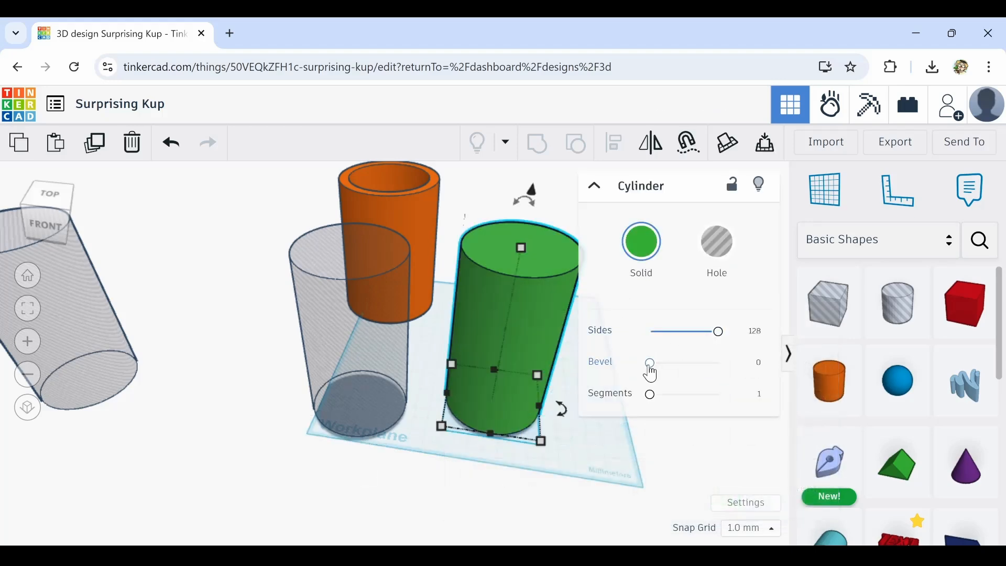
left_click_drag(652, 370, 685, 377)
scroll(500, 273, "up", 5)
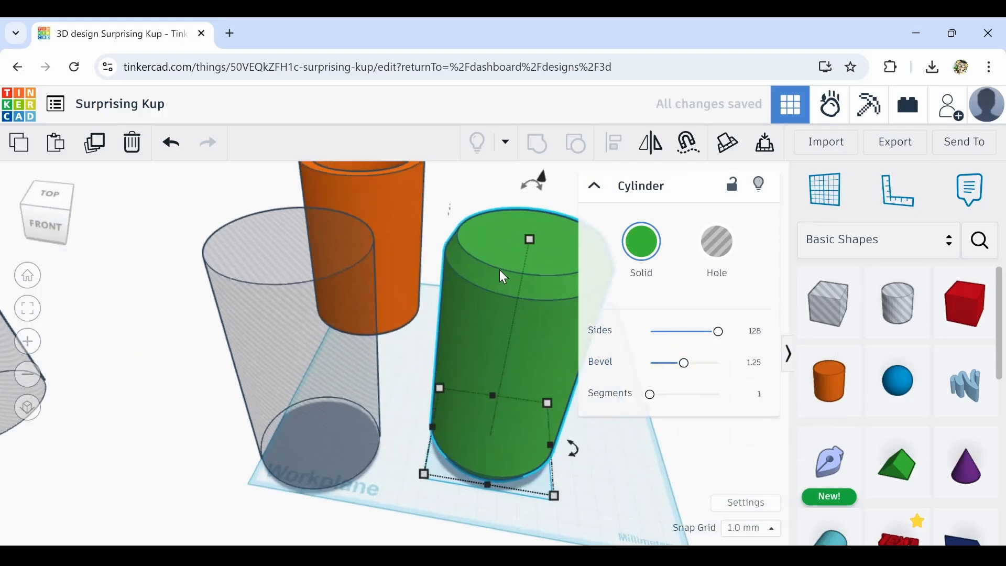
scroll(500, 269, "down", 3)
middle_click_drag(563, 341, 463, 321)
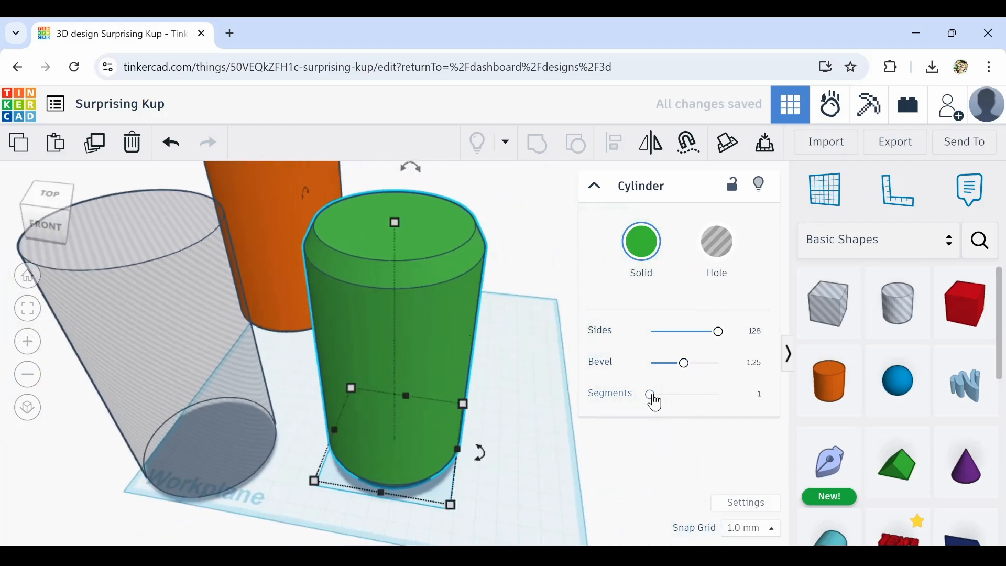
left_click_drag(654, 399, 728, 407)
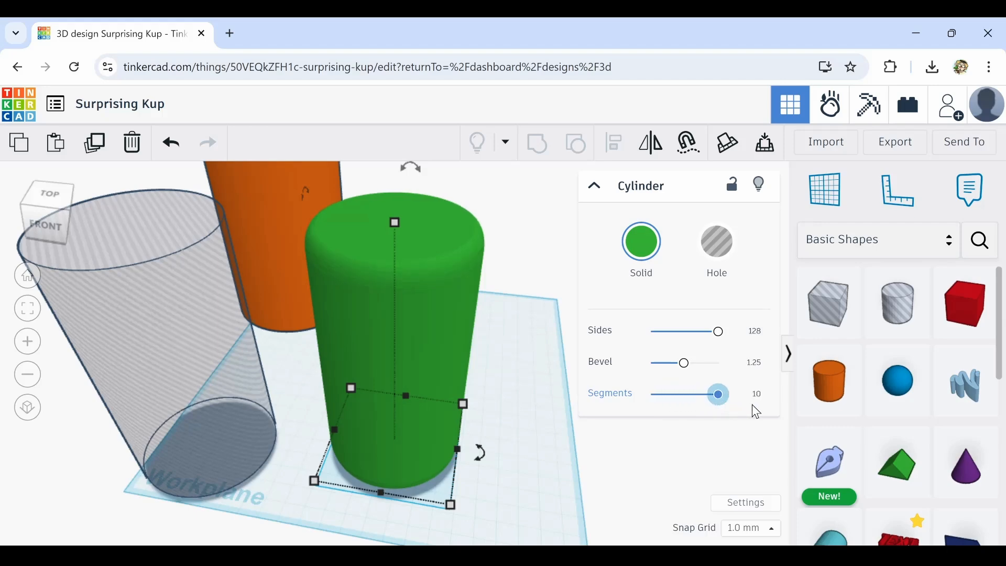
Move the bevelled solid cylinder over the hole cylinder on the workplane
right_click_drag(463, 291, 489, 284)
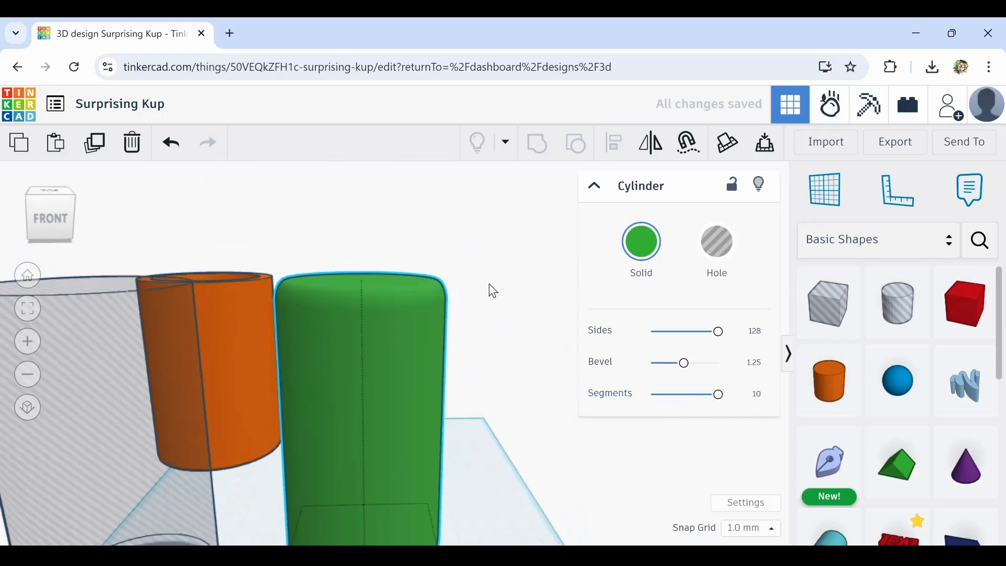
right_click_drag(505, 436, 456, 403)
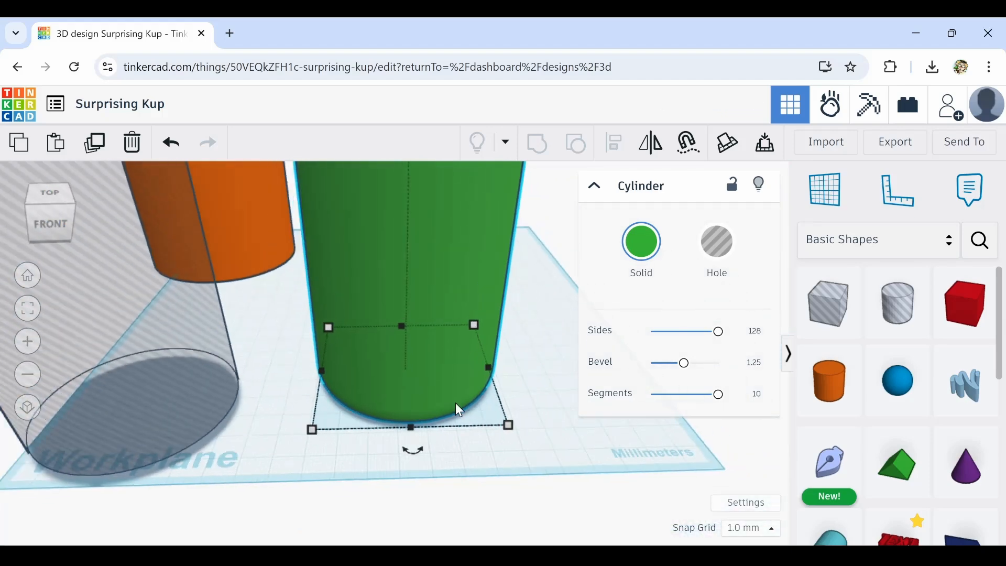
scroll(455, 404, "down", 5)
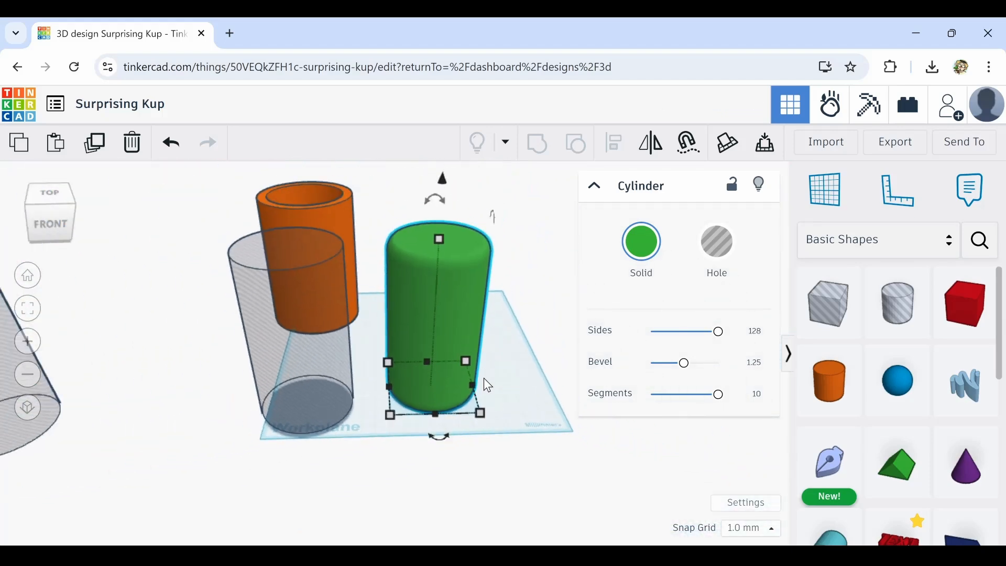
left_click_drag(476, 369, 308, 352)
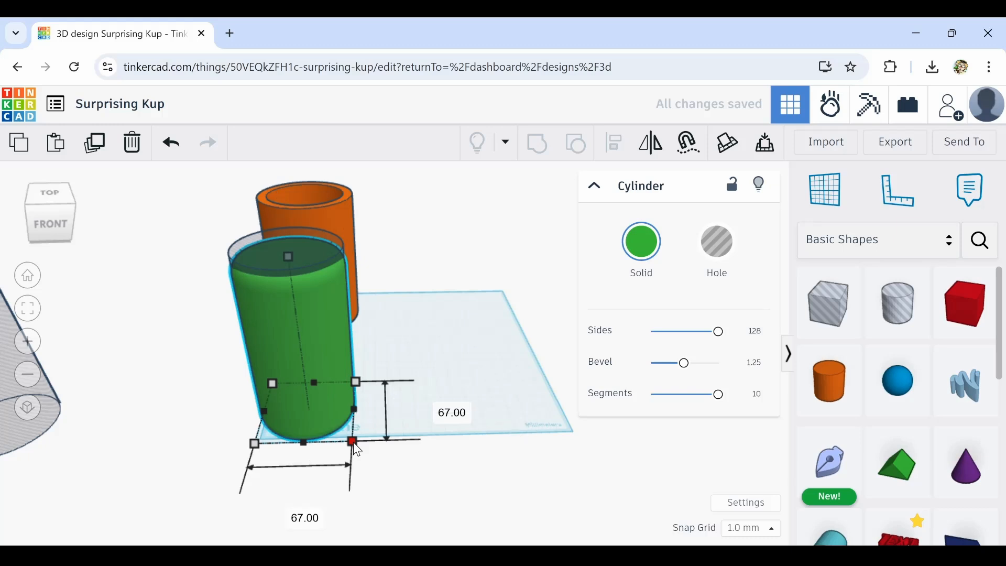
Scale the bevelled solid cylinder to 77 mm wide and deep and about 118 mm tall, nudging it into place
left_click_drag(353, 442, 366, 450)
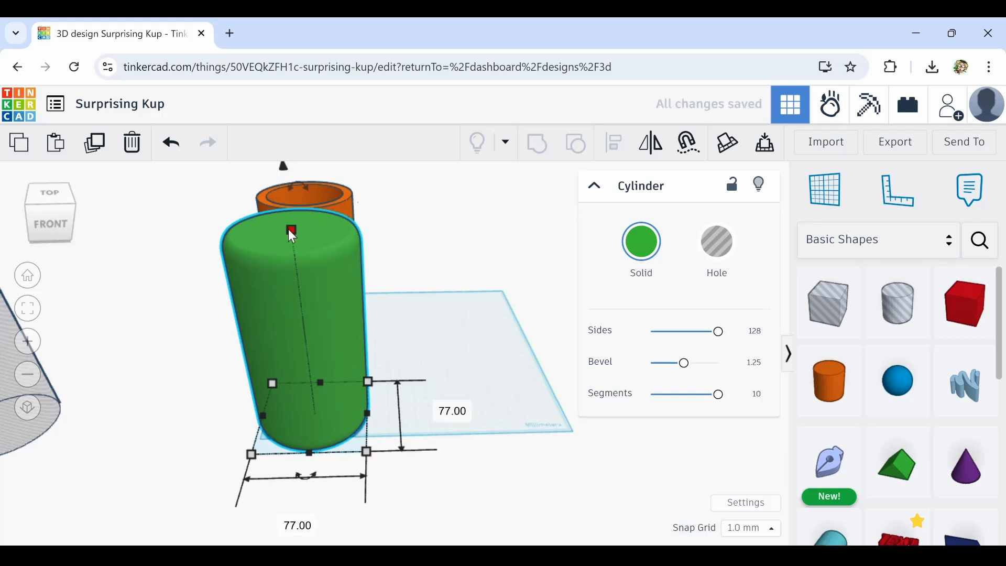
left_click_drag(288, 229, 313, 272)
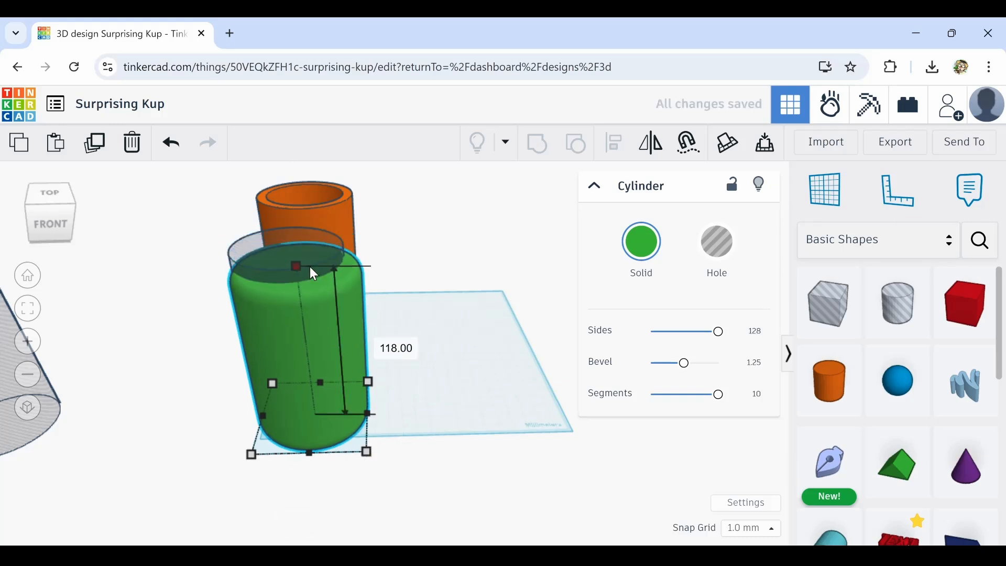
left_click_drag(294, 332, 286, 327)
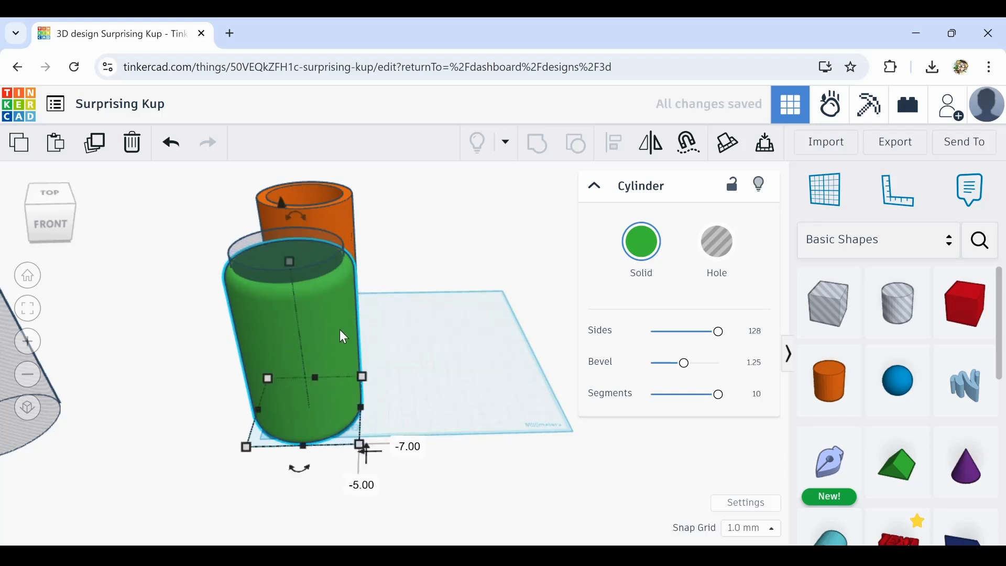
Select the bevelled solid and the hole cylinder and centre-align them on both horizontal axes
right_click_drag(534, 310, 613, 227)
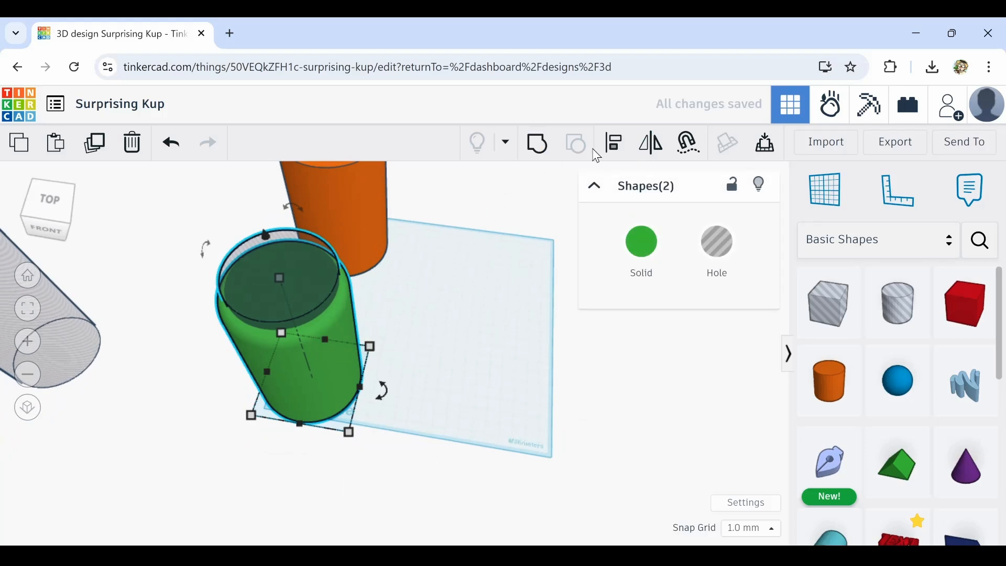
left_click(616, 160)
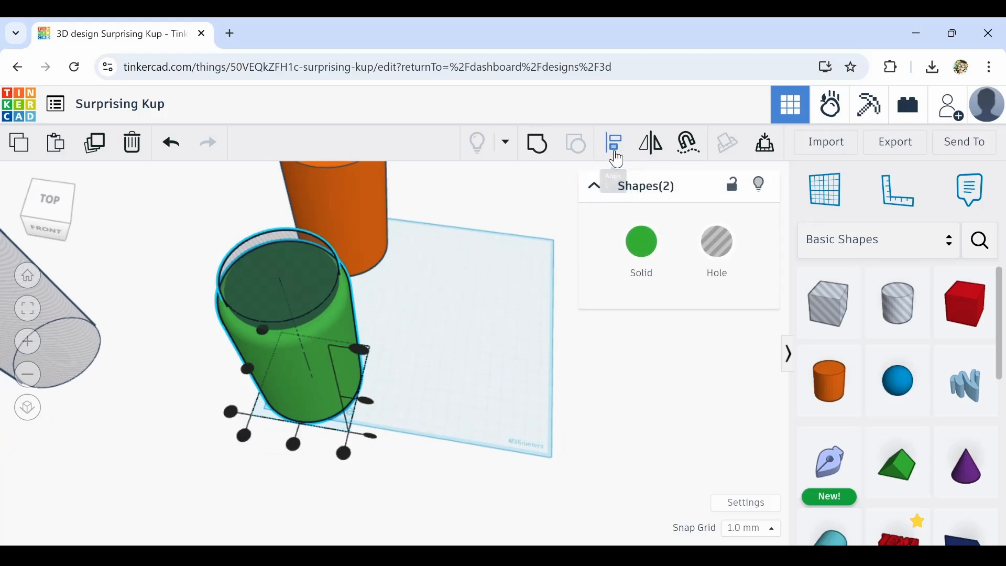
left_click(248, 370)
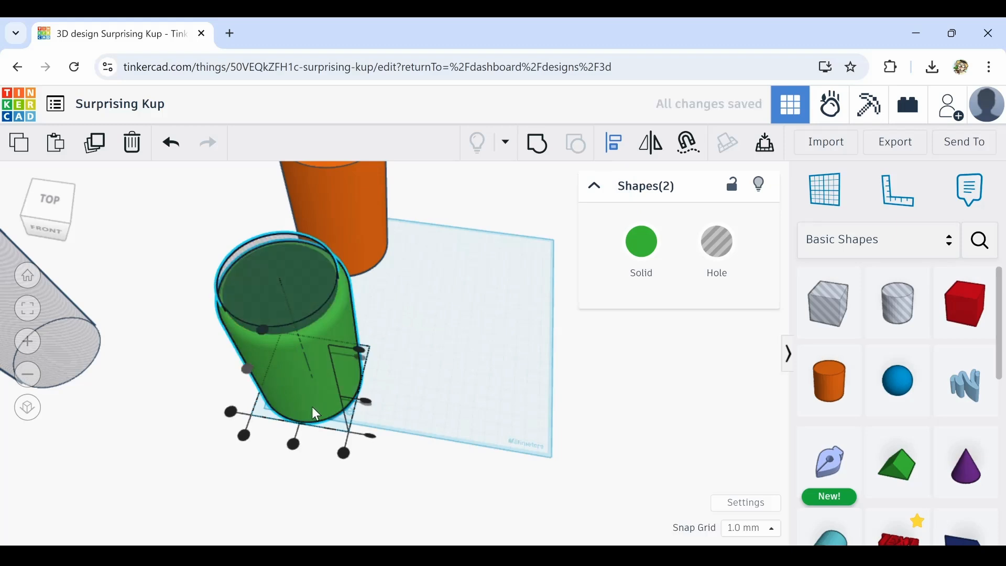
left_click(294, 446)
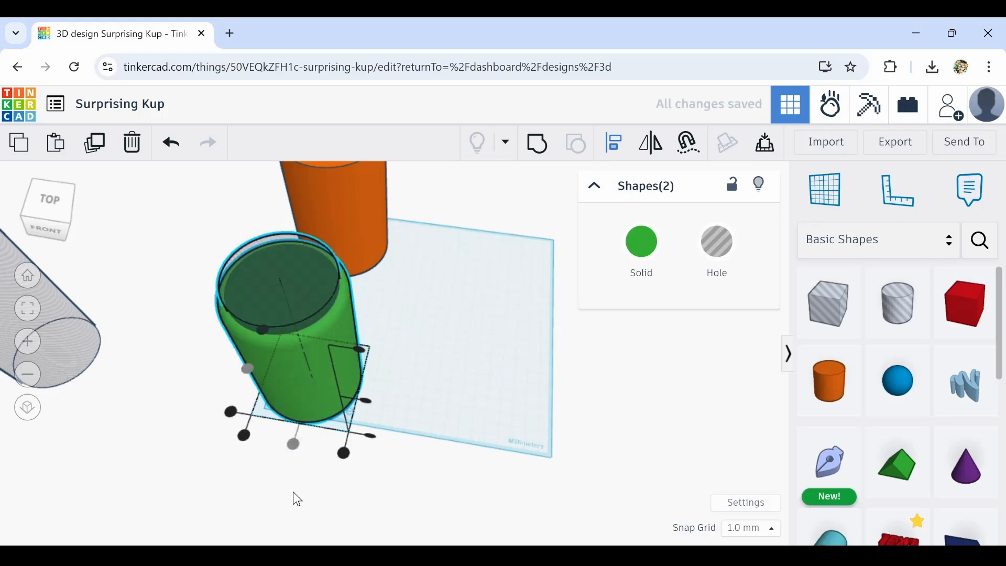
Group the bevelled solid with the hole cylinder into a green hollow cup
right_click_drag(297, 498, 331, 372)
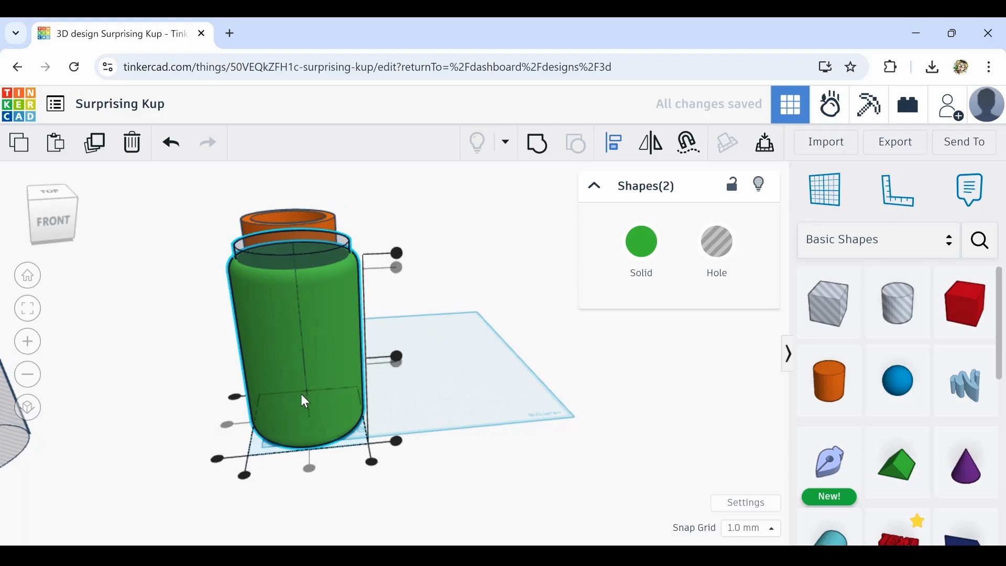
right_click_drag(305, 502, 446, 308)
left_click_drag(307, 423, 309, 422)
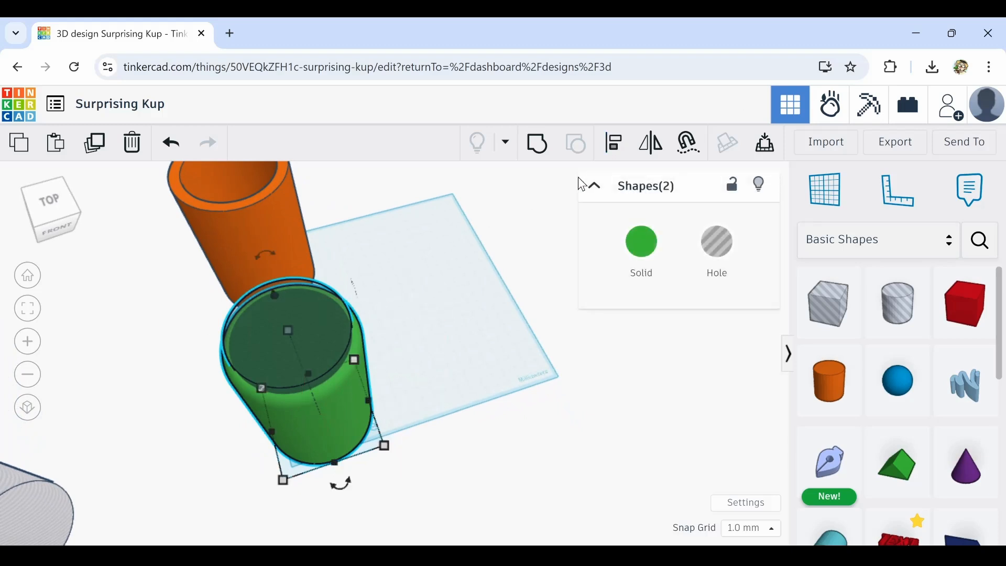
left_click(542, 157)
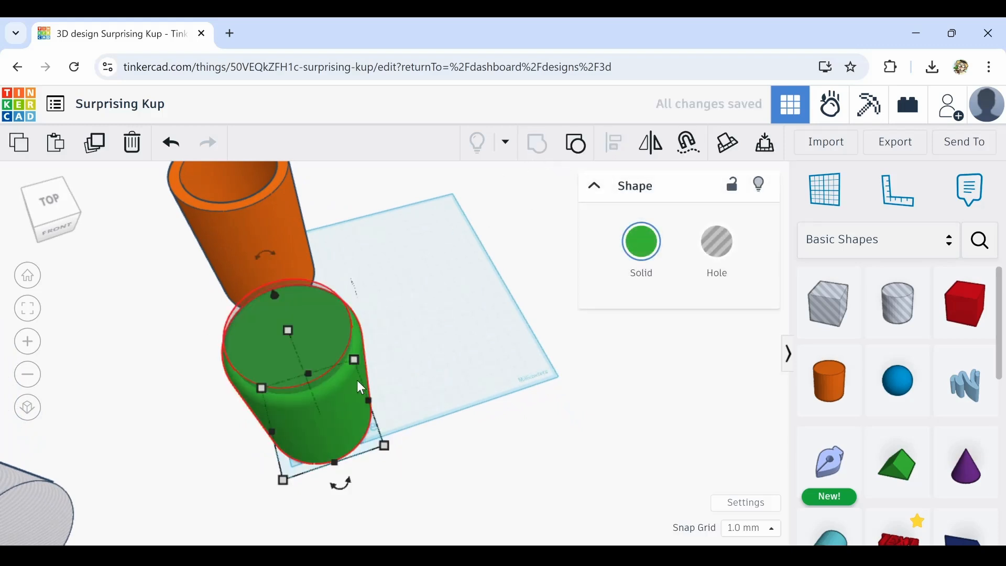
Orbit and zoom around the green cup to inspect its hollow inside and rounded edges
scroll(313, 388, "up", 1)
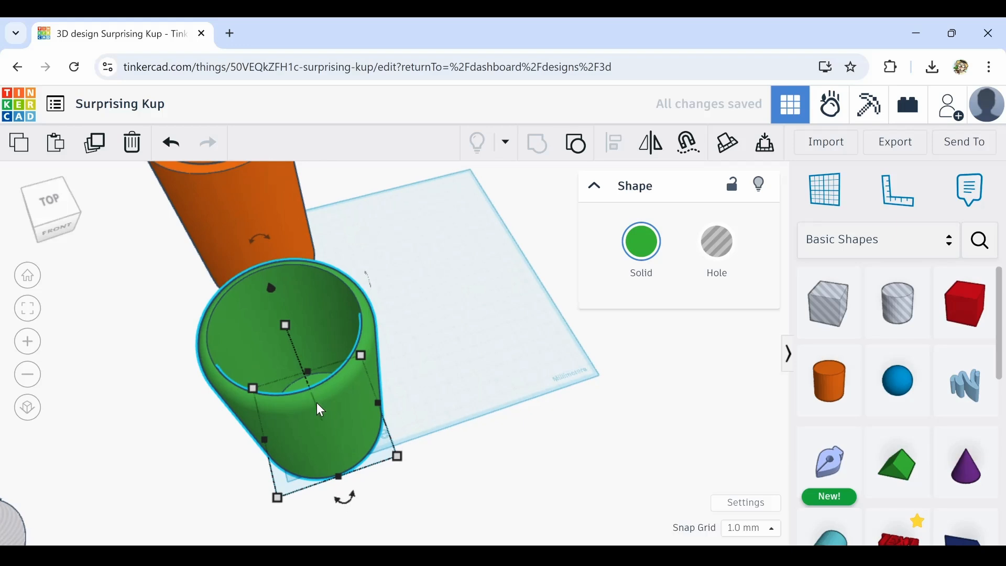
right_click_drag(320, 410, 445, 208)
right_click_drag(493, 281, 427, 377)
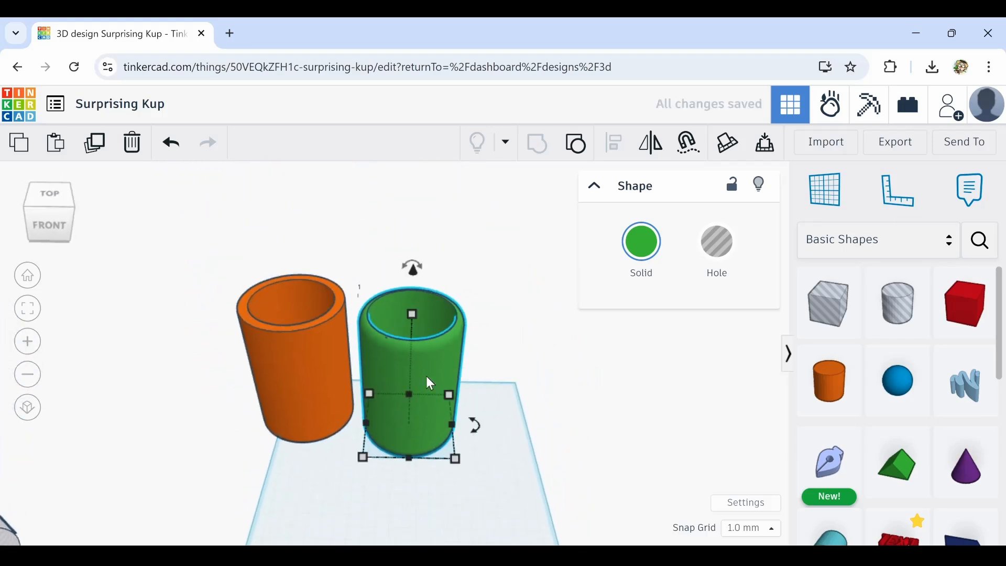
scroll(390, 332, "up", 3)
mouse_move(378, 341)
right_mouse_down()
mouse_move(377, 317)
mouse_move(359, 393)
mouse_move(375, 429)
mouse_move(402, 411)
mouse_move(399, 386)
mouse_move(339, 333)
mouse_move(355, 444)
mouse_move(400, 409)
mouse_move(389, 349)
right_mouse_up()
scroll(357, 332, "up", 4)
scroll(358, 443, "down", 5)
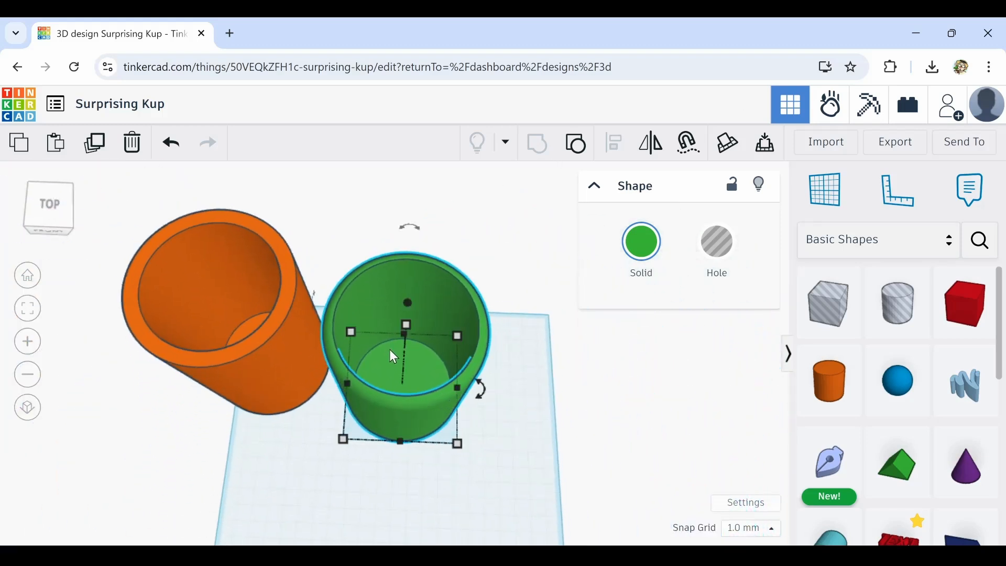
scroll(466, 363, "up", 2)
scroll(466, 363, "down", 4)
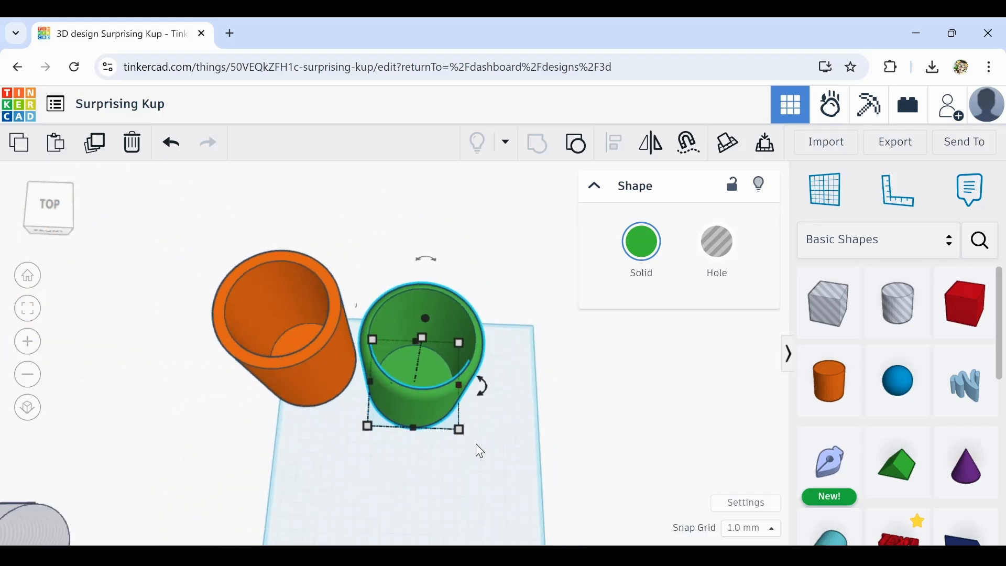
middle_click_drag(476, 443, 433, 314)
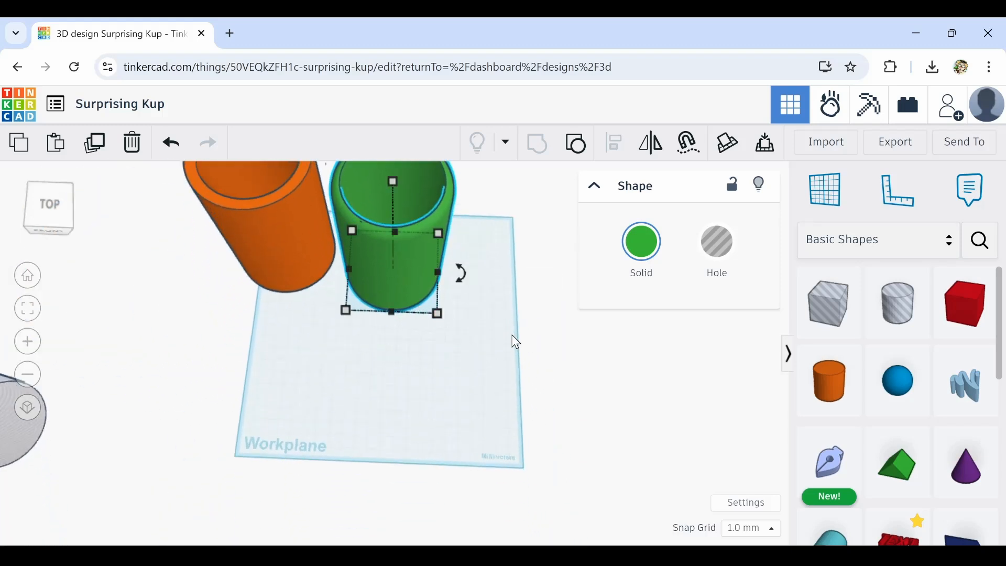
Duplicate the green cup and move the copy toward the front of the workplane
left_click(376, 218)
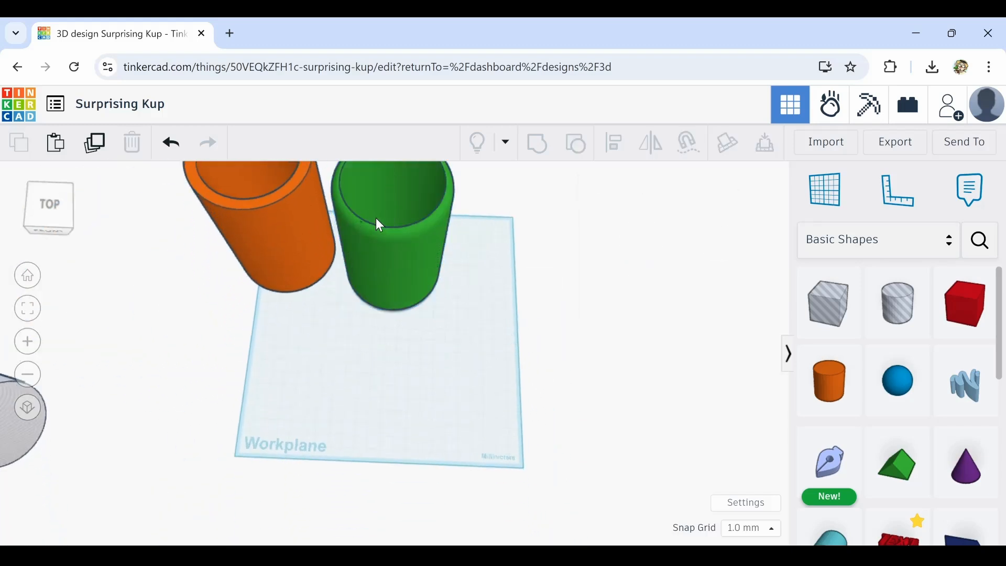
left_click(96, 149)
left_click_drag(396, 270, 355, 461)
Ungroup the copied green cup into its solid and hole cylinders
middle_click_drag(514, 437, 505, 365)
right_click_drag(504, 365, 490, 446)
middle_click_drag(491, 446, 495, 346)
left_click(572, 148)
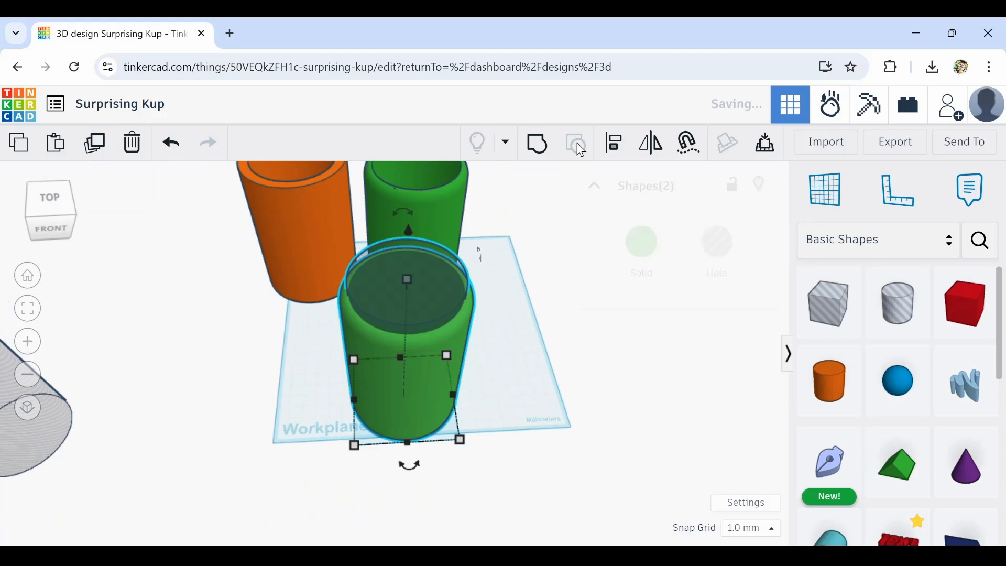
left_click(504, 360)
Adjust the copy's solid cylinder and set its height to about 116 mm
left_click(386, 382)
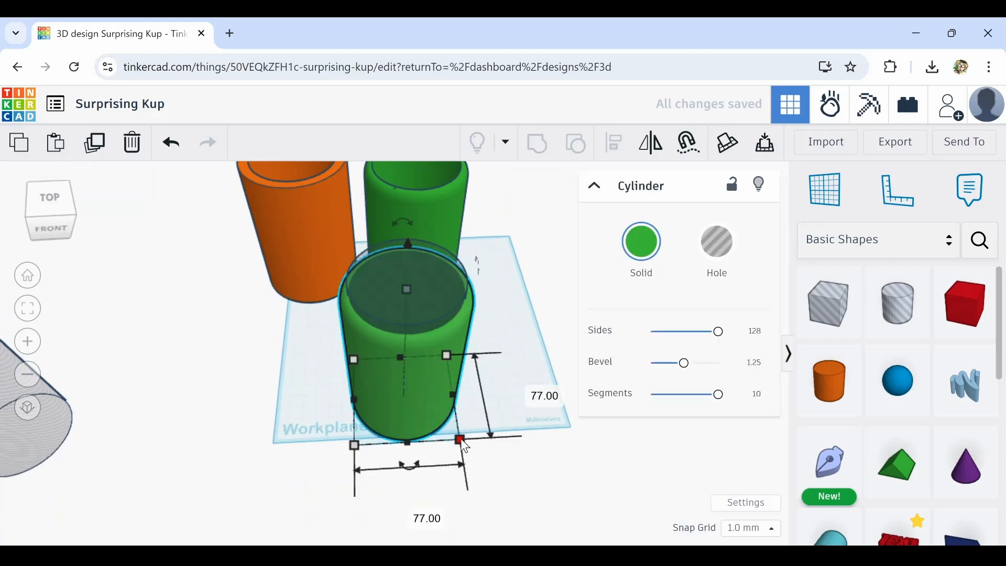
left_click_drag(460, 438, 475, 450)
left_click_drag(409, 247, 407, 291)
right_click_drag(547, 417, 331, 358)
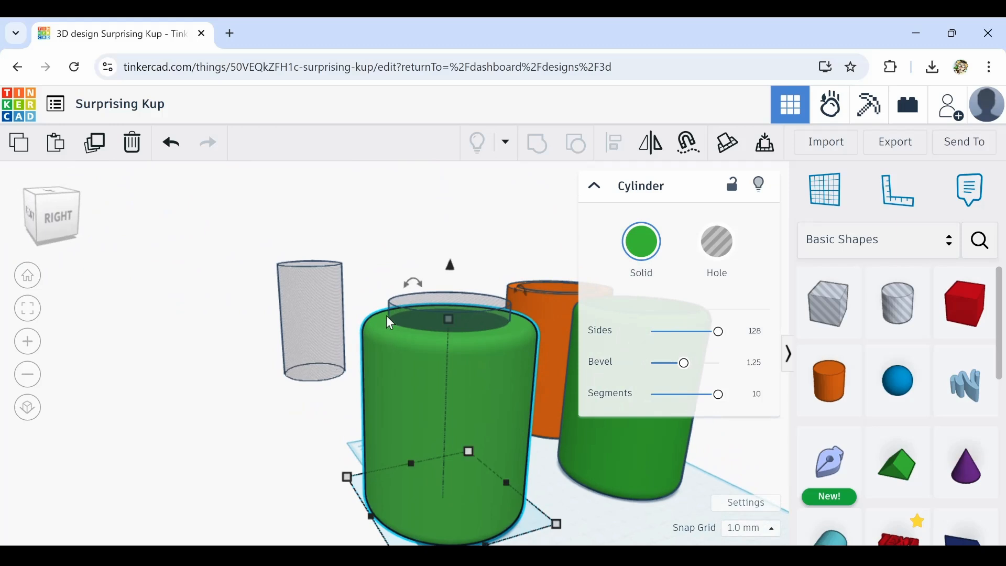
mouse_move(447, 321)
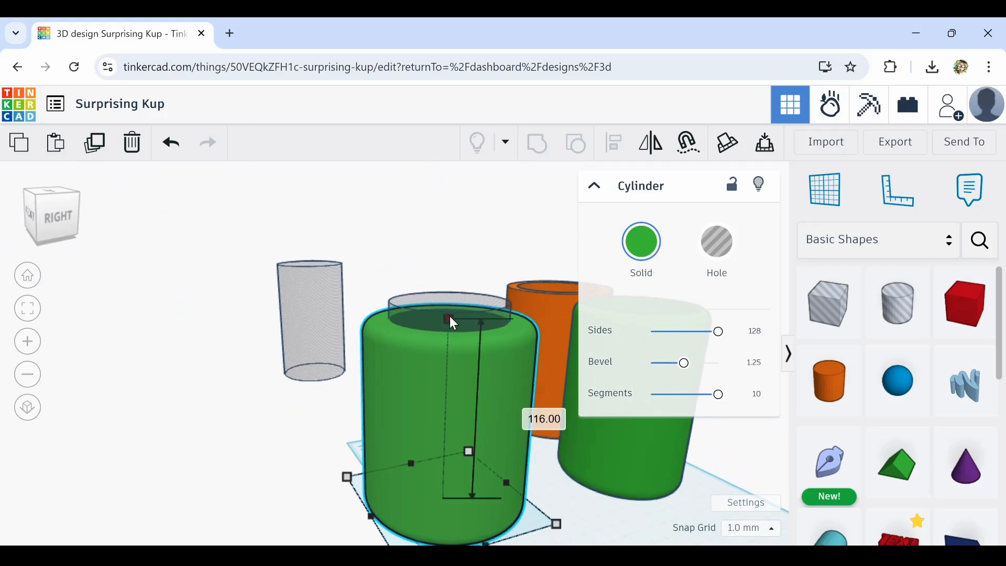
left_click_drag(450, 316, 450, 332)
Select the copy's solid and hole cylinders and group them into a shorter cup
right_click_drag(365, 415, 539, 457)
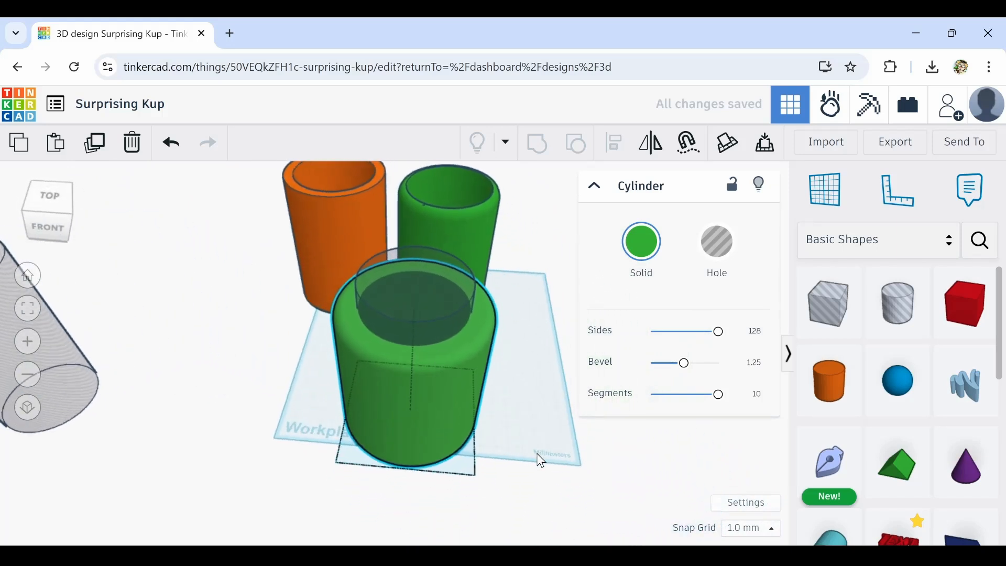
left_click_drag(522, 332, 373, 378)
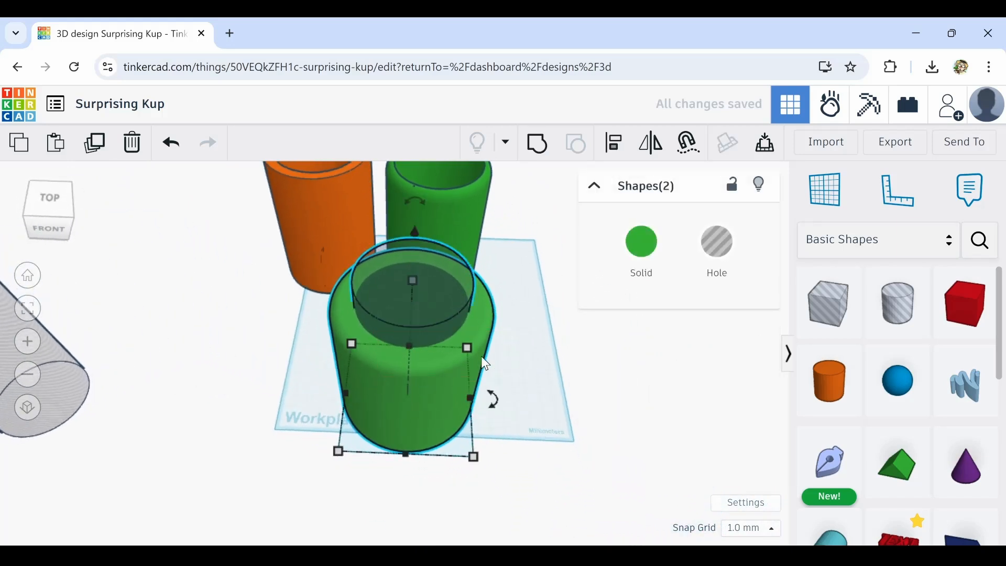
left_click(538, 150)
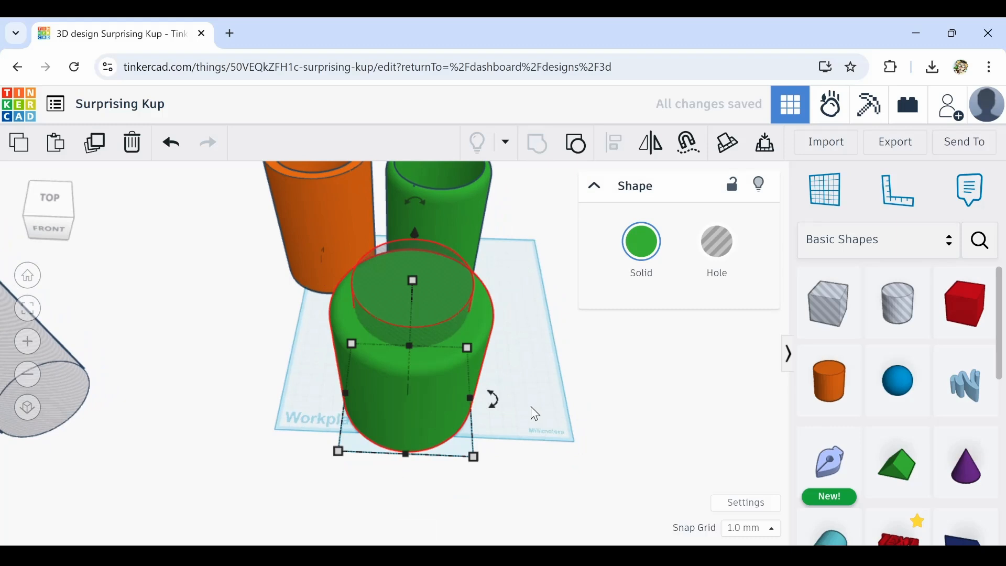
Move the shorter green cup to the back of the workplane, beside the other two cups
scroll(530, 407, "down", 3)
right_click_drag(530, 406, 471, 372)
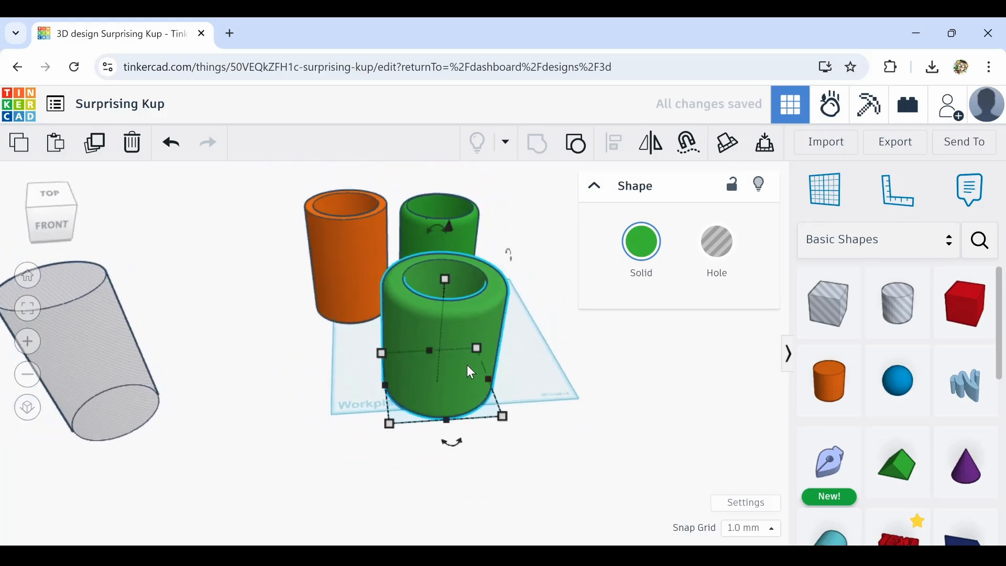
left_click(548, 351)
left_click_drag(446, 373, 546, 289)
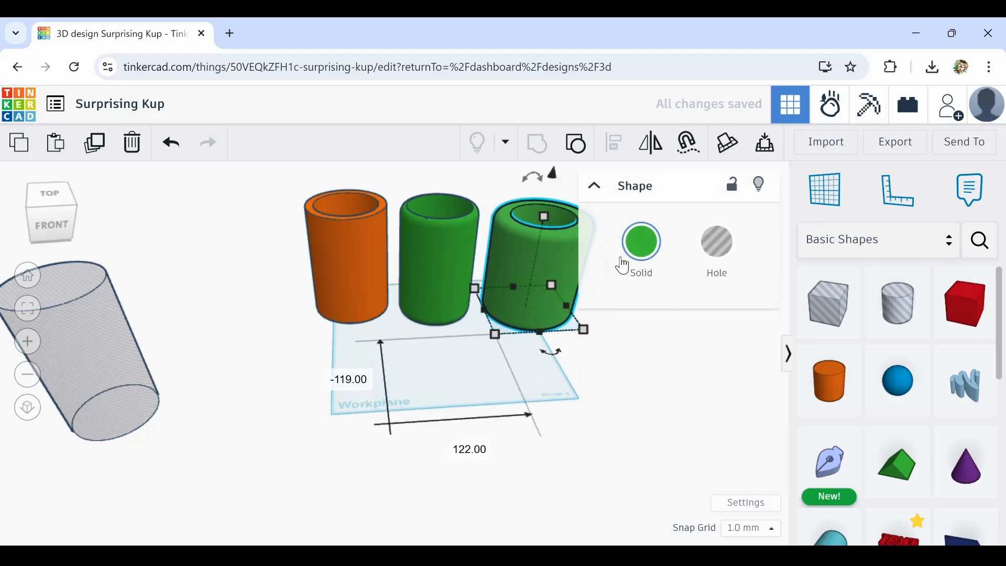
Recolour the shorter cup's solid colour to yellow
left_click(617, 275)
left_click(500, 441)
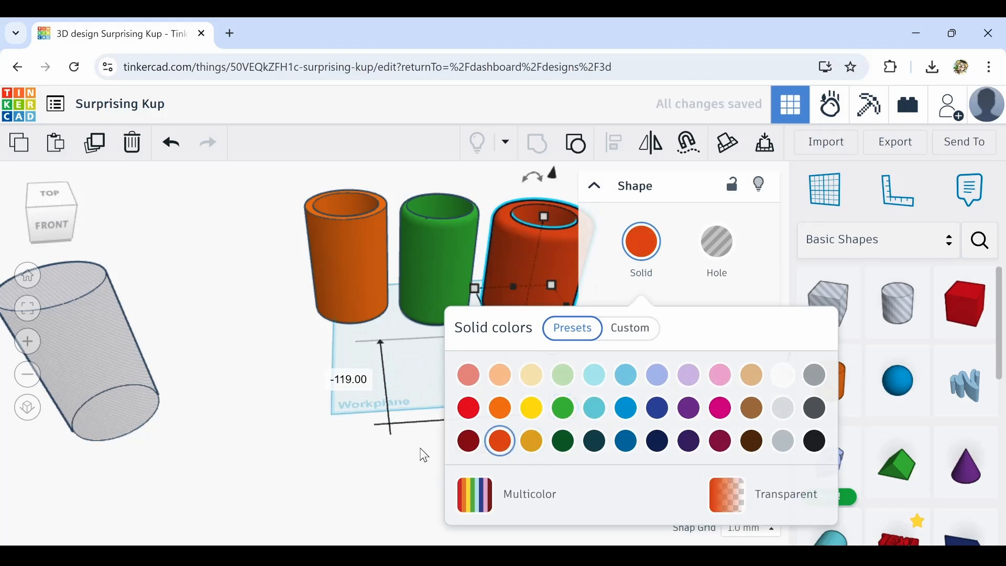
left_click(539, 414)
left_click(359, 418)
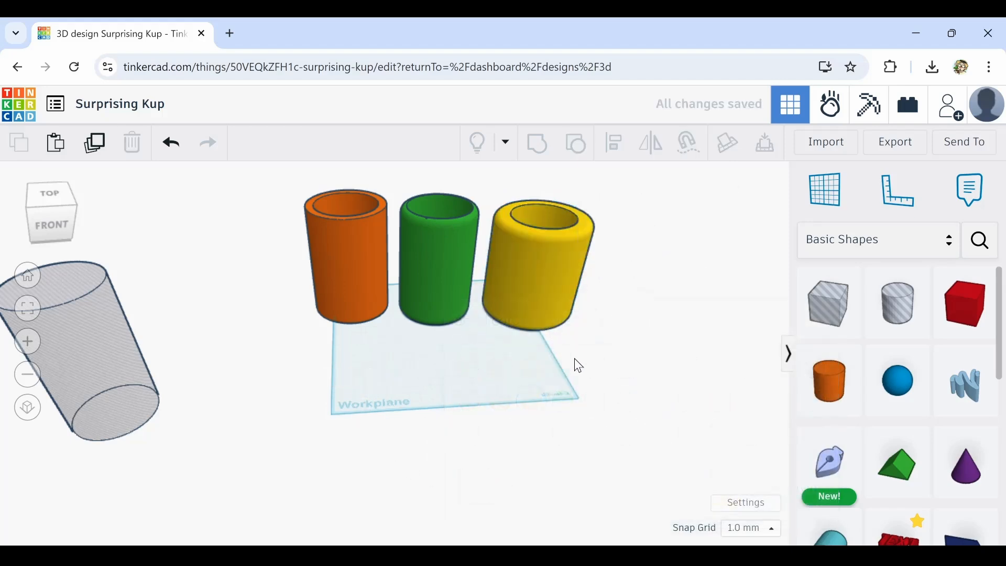
Select all three cups together and move them farther toward the back of the workplane
scroll(557, 397, "up", 1)
left_click_drag(636, 292, 299, 292)
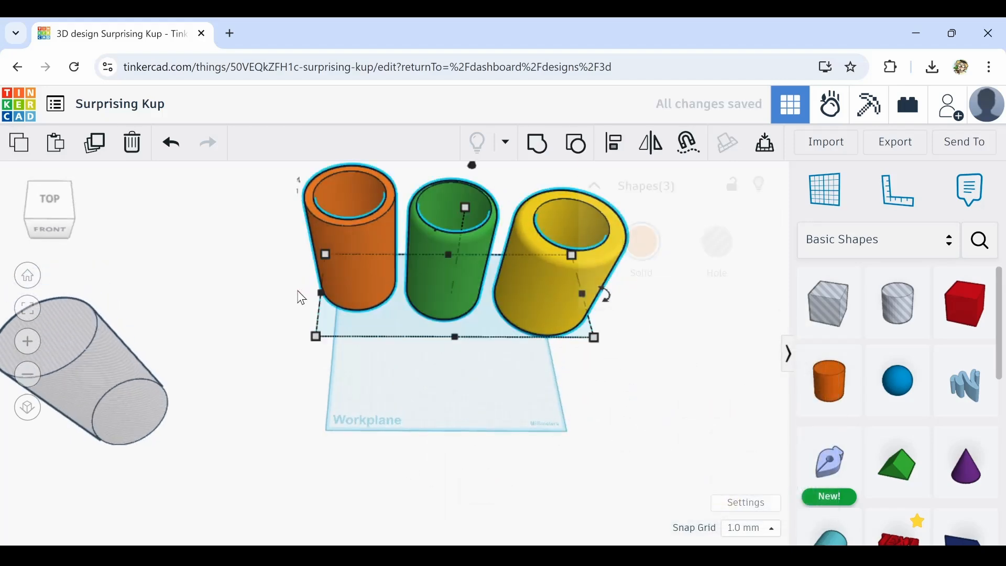
left_click_drag(433, 284, 426, 215)
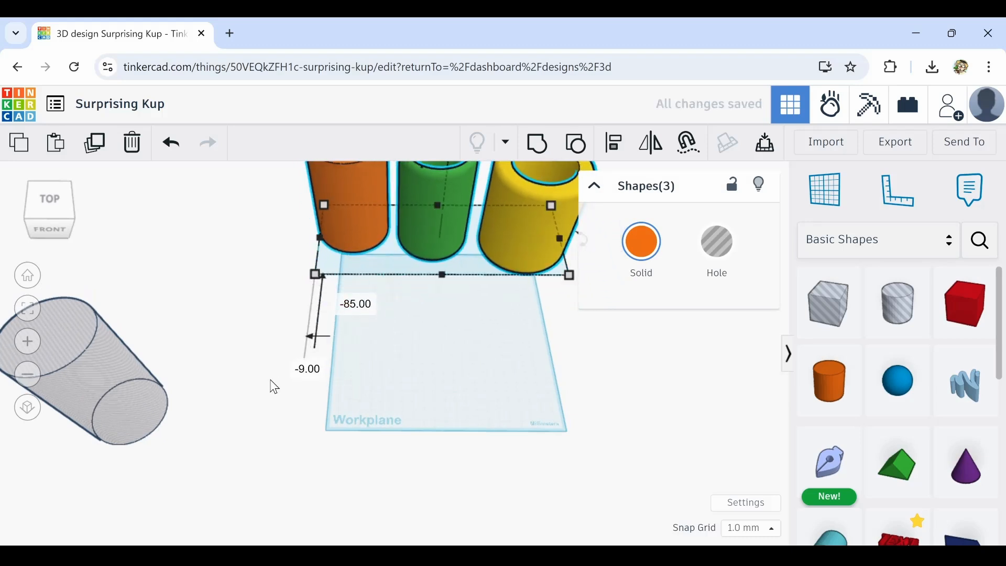
Move the leftover hole cylinder onto the front of the workplane
left_click(166, 405)
left_click(472, 332)
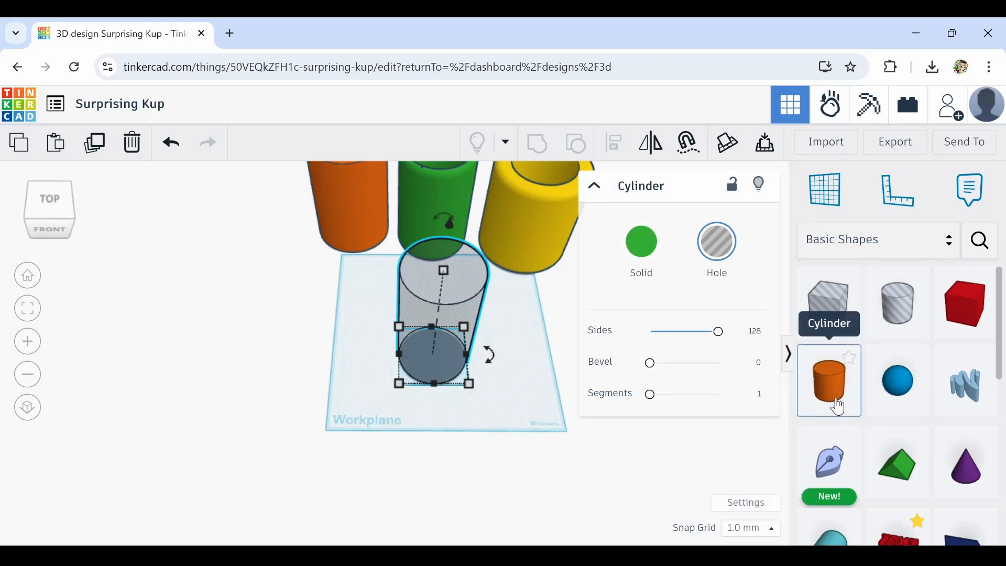
right_click_drag(474, 425, 469, 403)
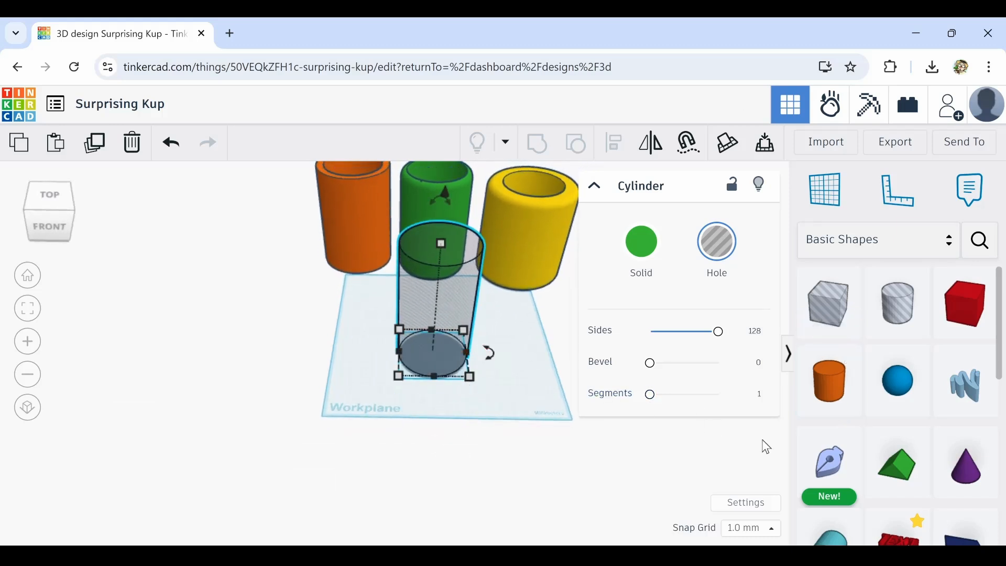
Add a torus from the basic shapes and move it next to the hole cylinder's base
scroll(894, 467, "down", 5)
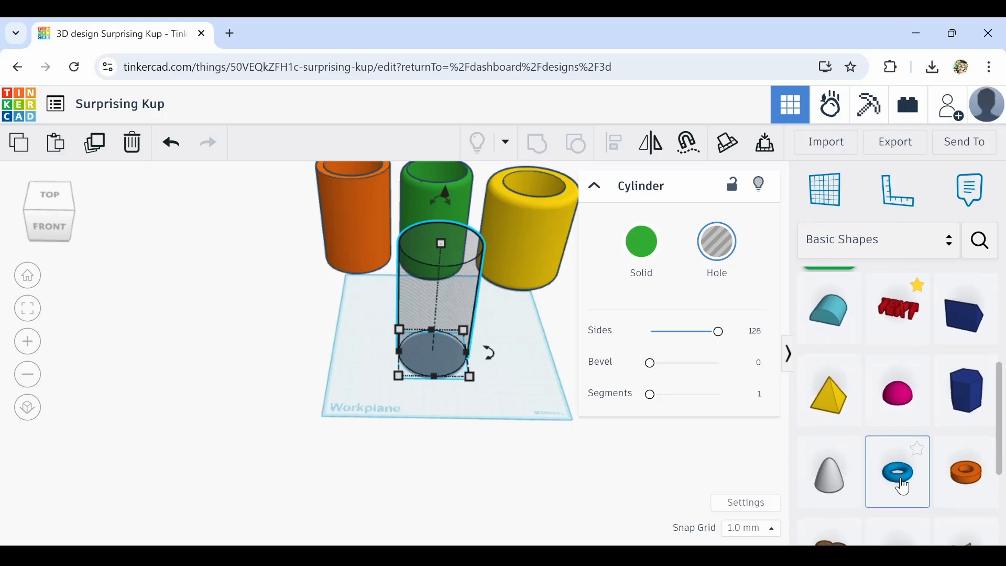
left_click_drag(903, 487, 539, 512)
scroll(366, 392, "up", 5)
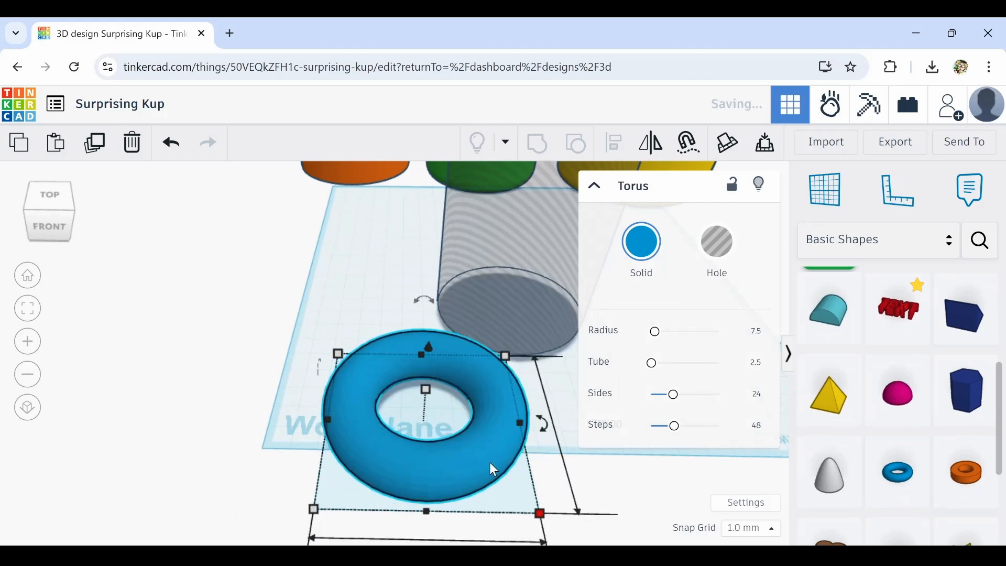
left_click_drag(490, 463, 556, 322)
Reposition the torus under the hole cylinder and enlarge it to wrap around the cylinder's base
scroll(470, 411, "down", 3)
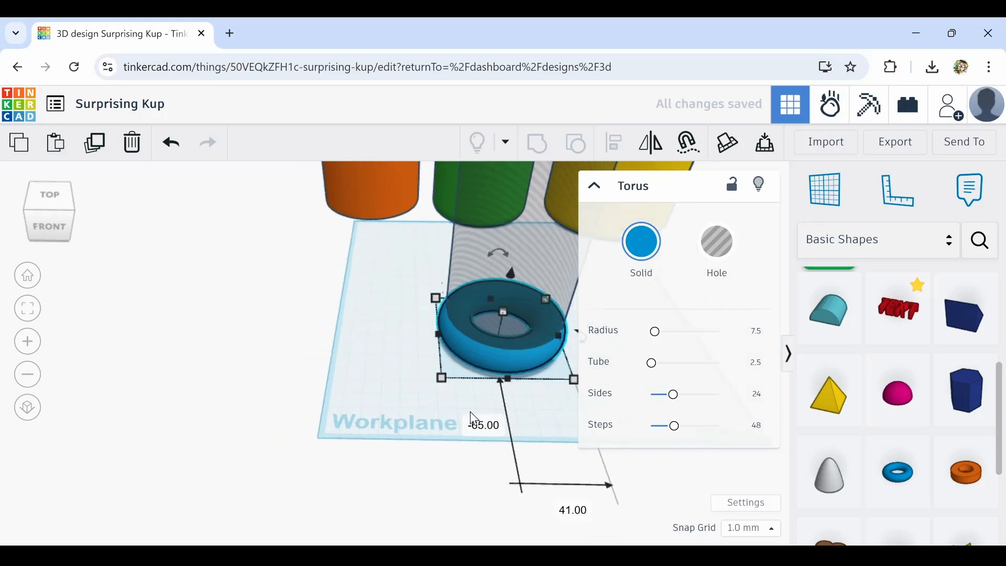
middle_click_drag(471, 428, 331, 449)
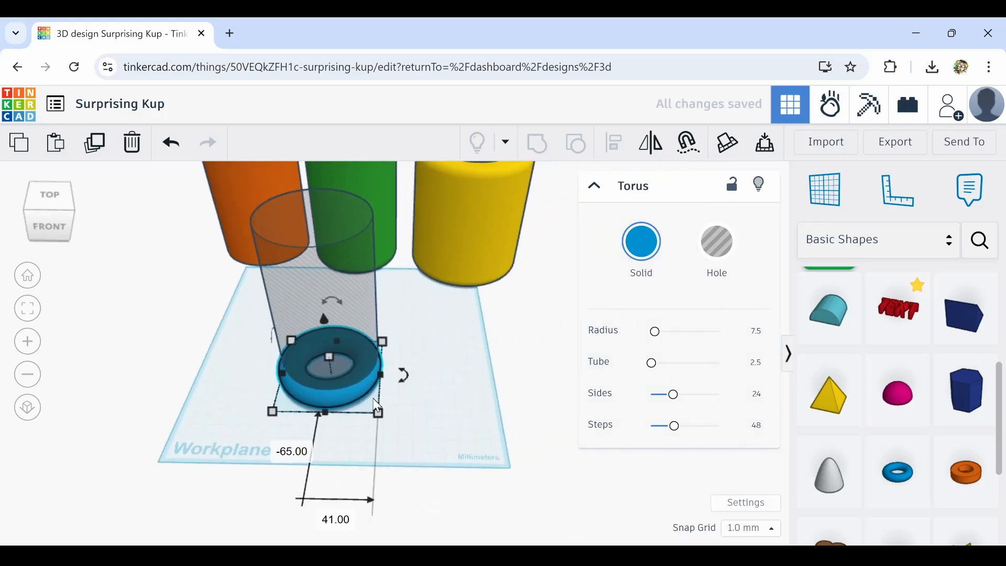
left_click_drag(379, 411, 365, 392)
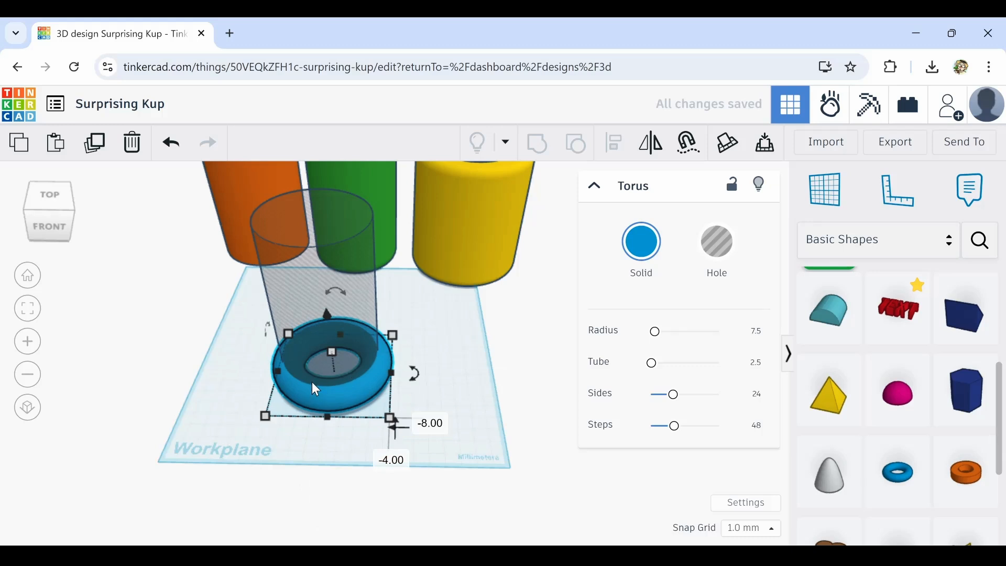
scroll(313, 383, "up", 4)
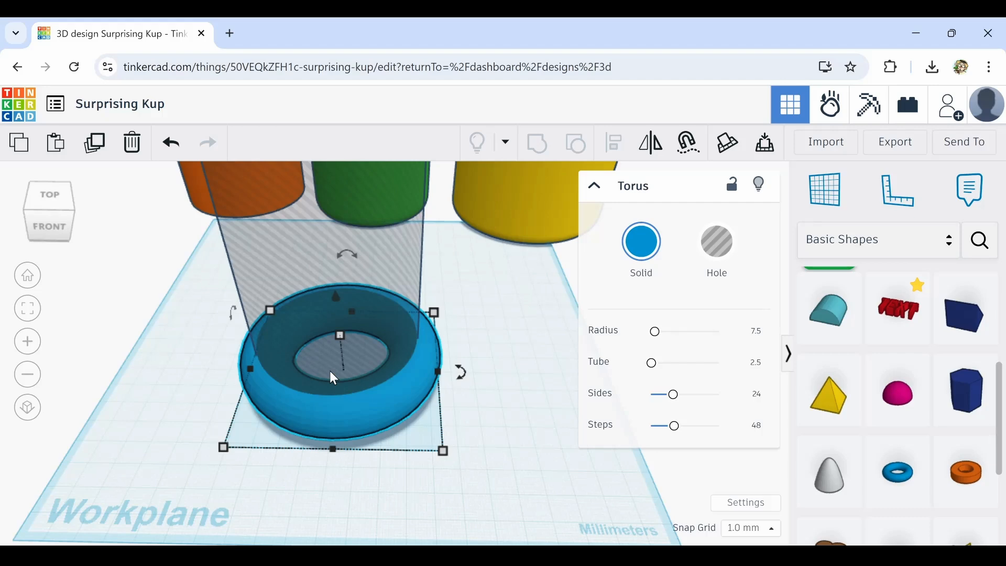
scroll(500, 389, "down", 3)
left_click(501, 389)
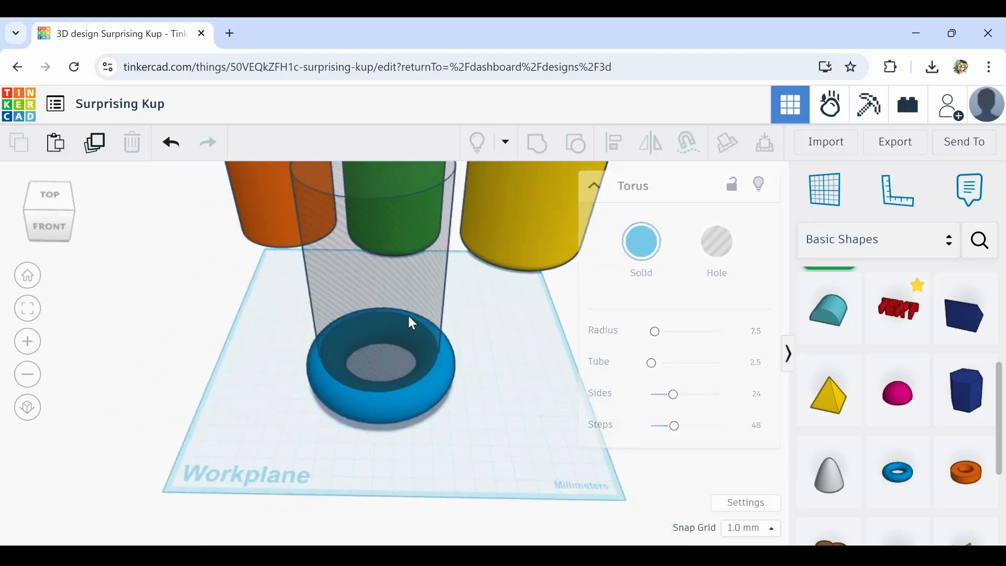
Select the hole cylinder and the torus together and centre-align them on both horizontal axes
left_click(431, 291)
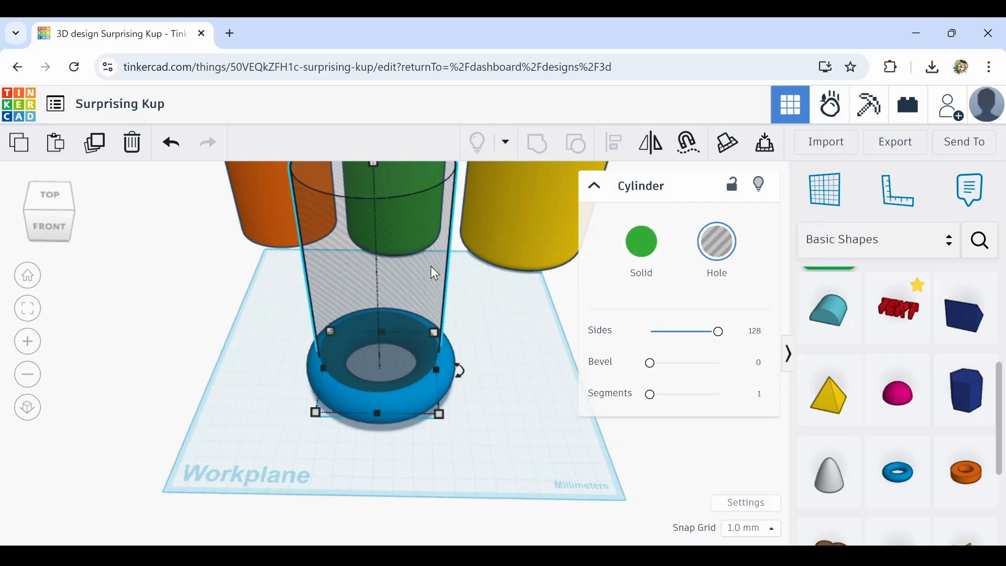
left_click_drag(434, 270, 434, 275)
right_click_drag(447, 296, 497, 276)
left_click_drag(500, 319, 298, 416)
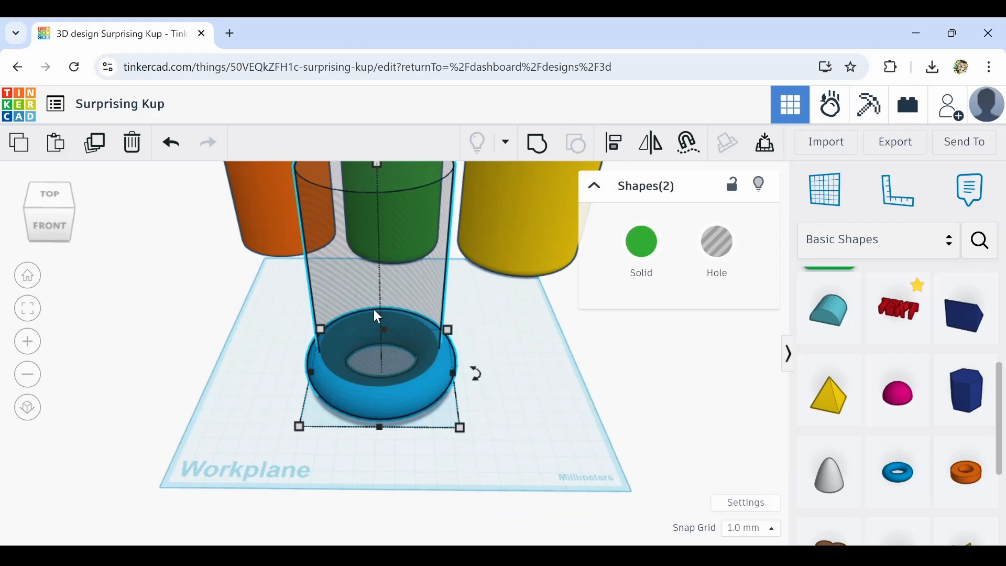
left_click(615, 143)
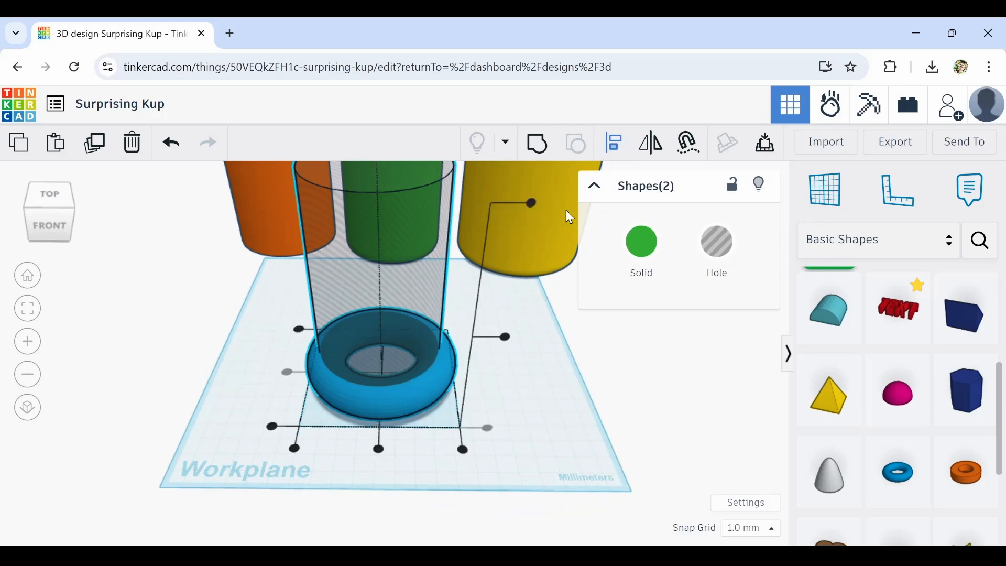
left_click(378, 448)
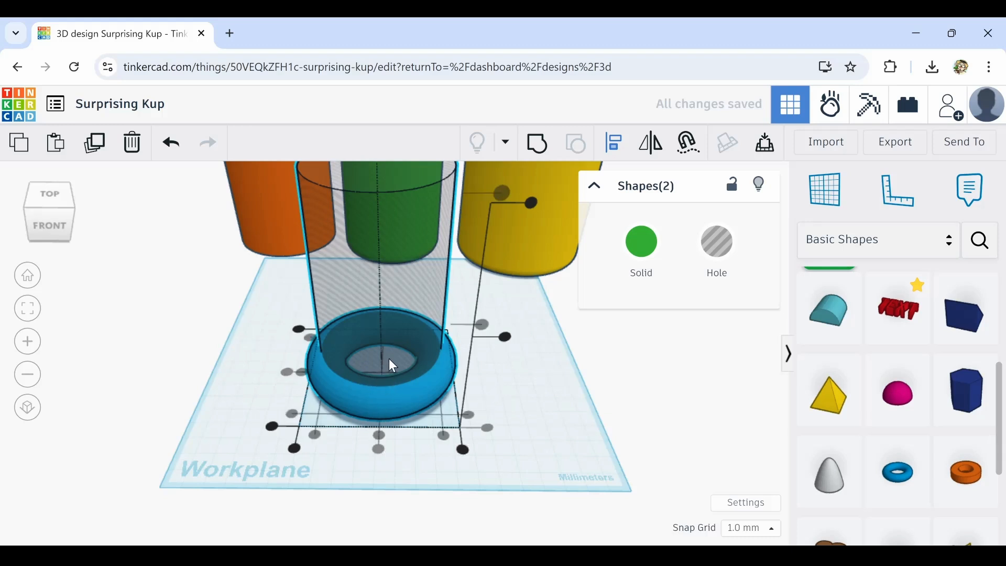
left_click(210, 387)
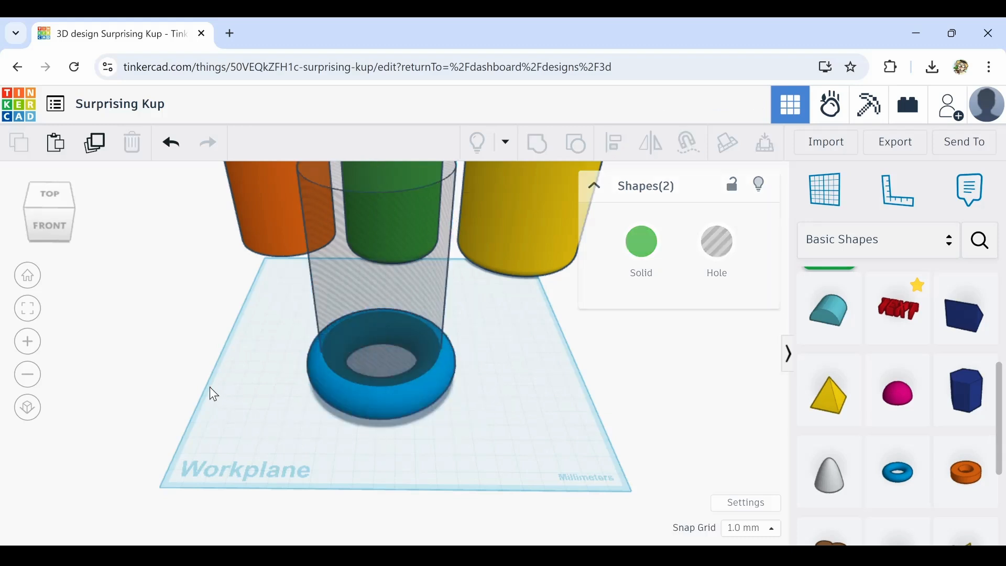
Increase the torus's number of sides to 64
right_click_drag(212, 351, 246, 328)
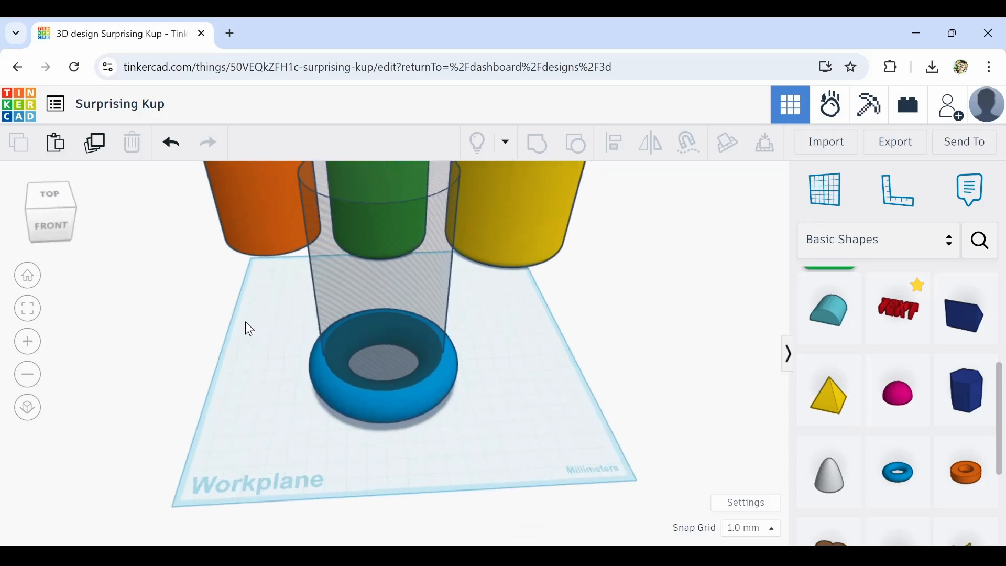
left_click(360, 400)
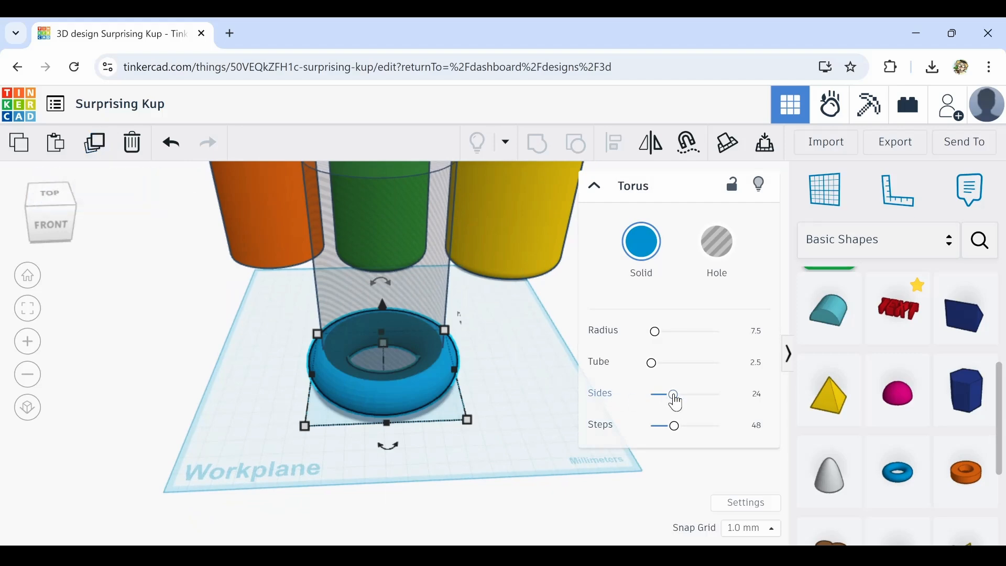
left_click_drag(680, 402, 728, 396)
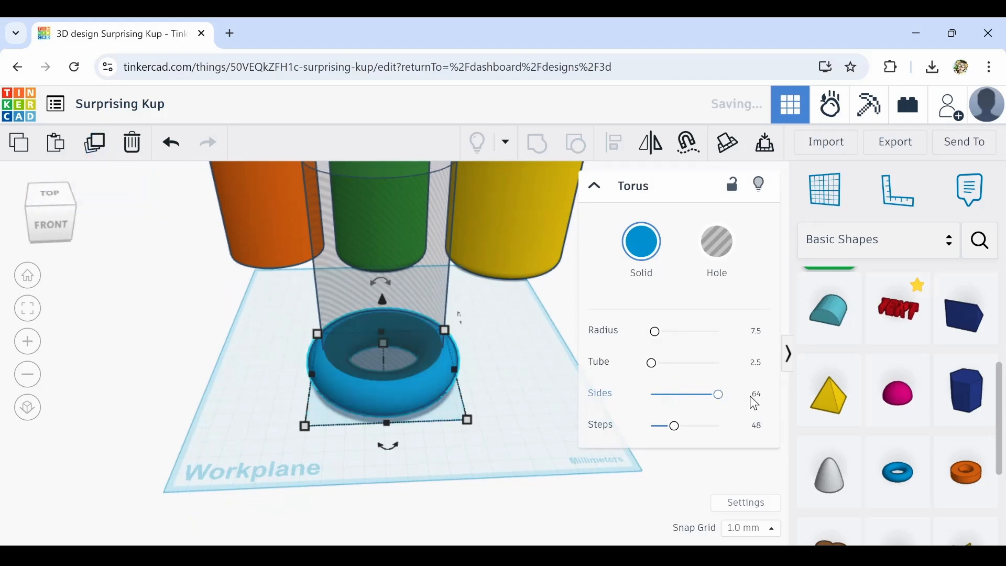
left_click(244, 395)
left_click(358, 389)
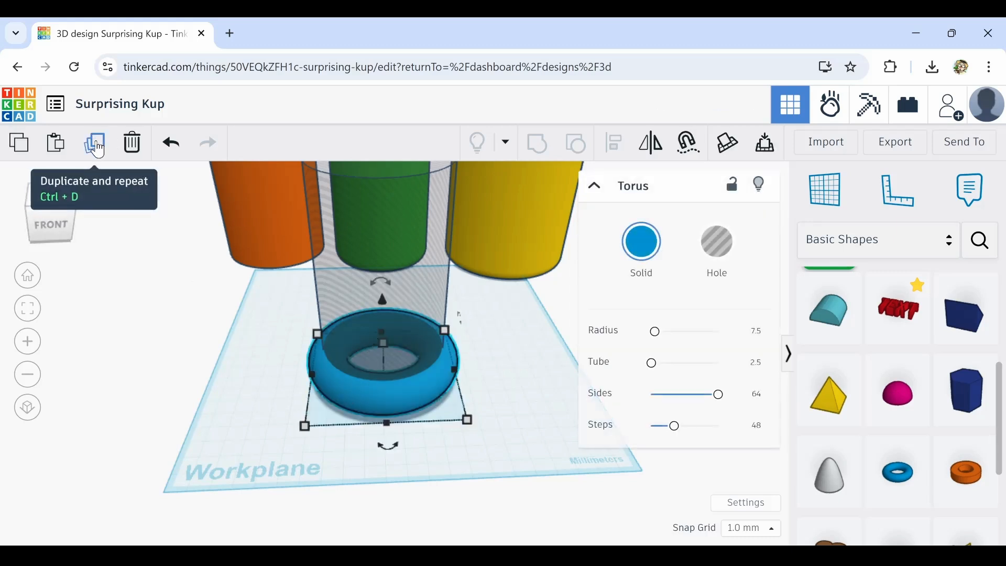
Duplicate the torus and raise the copy 16 mm above the first ring
left_click_drag(382, 300, 385, 272)
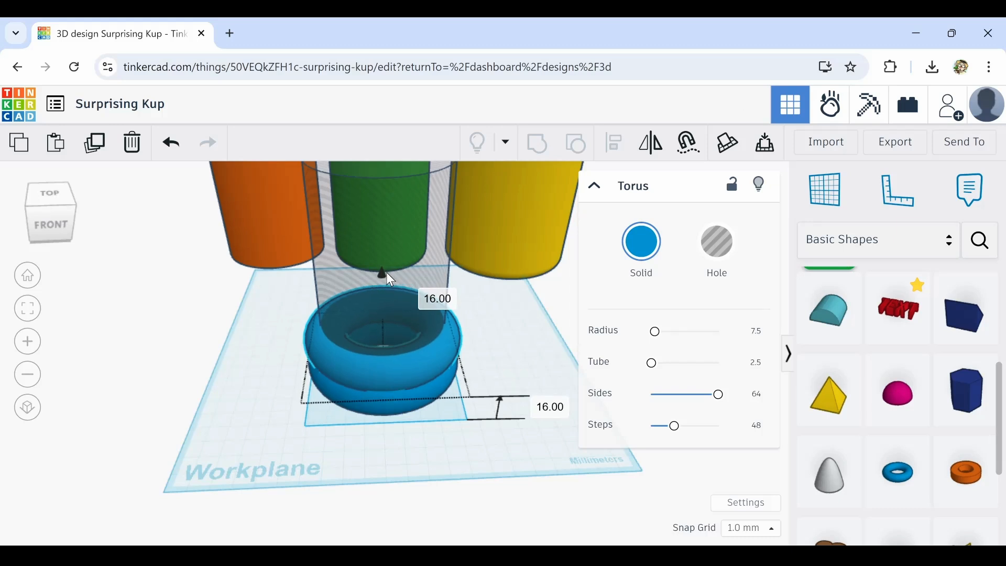
Repeat the duplicate-and-raise several times to stack tori up the hole cylinder
right_click_drag(429, 464, 258, 457)
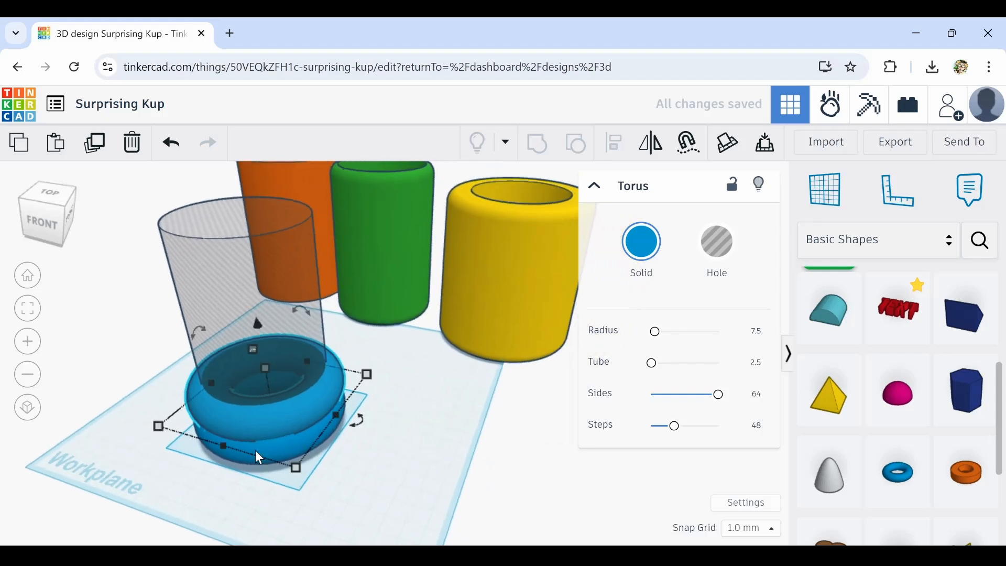
left_click(97, 152)
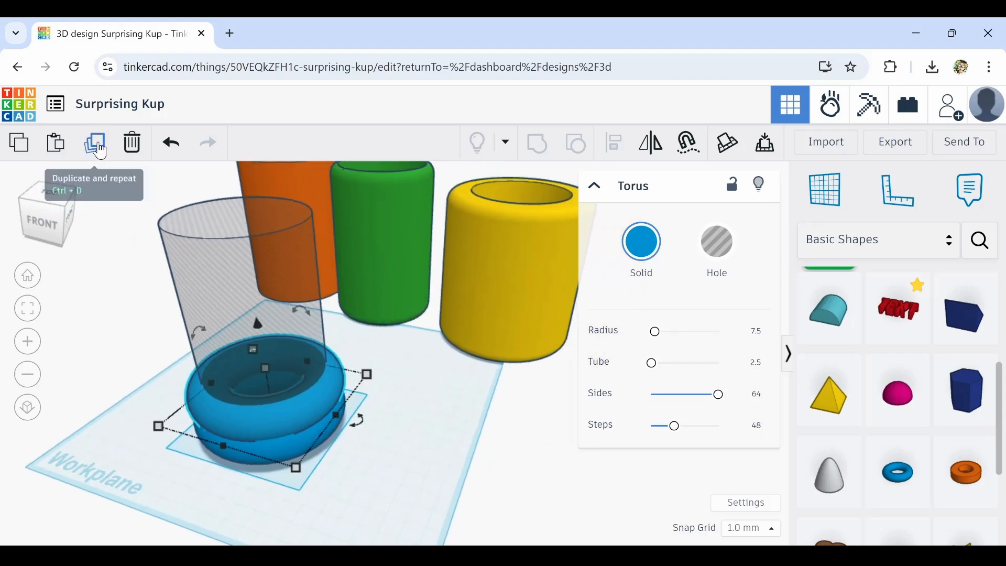
left_click(99, 152)
left_click(100, 151)
left_click(101, 151)
left_click(101, 151)
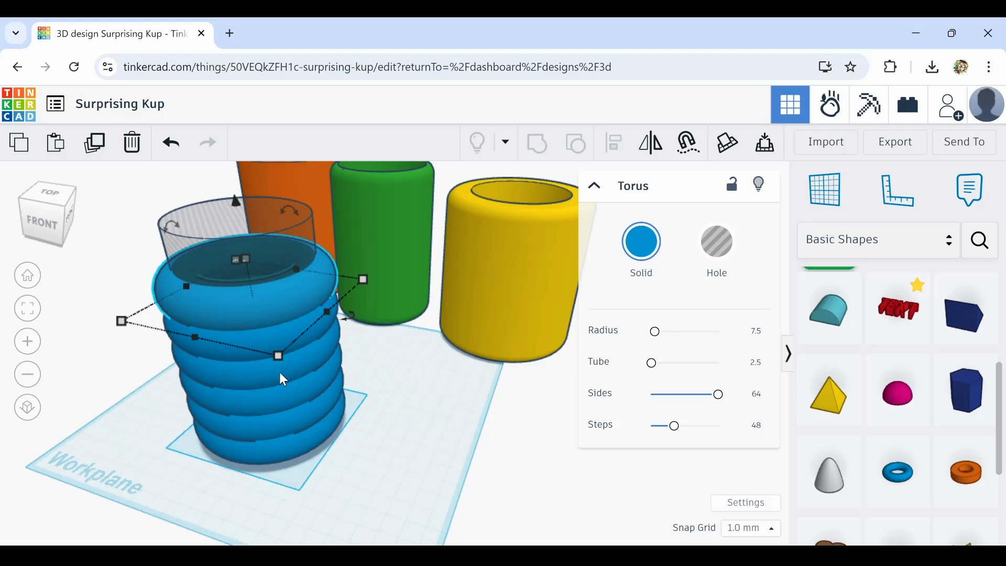
left_click(104, 151)
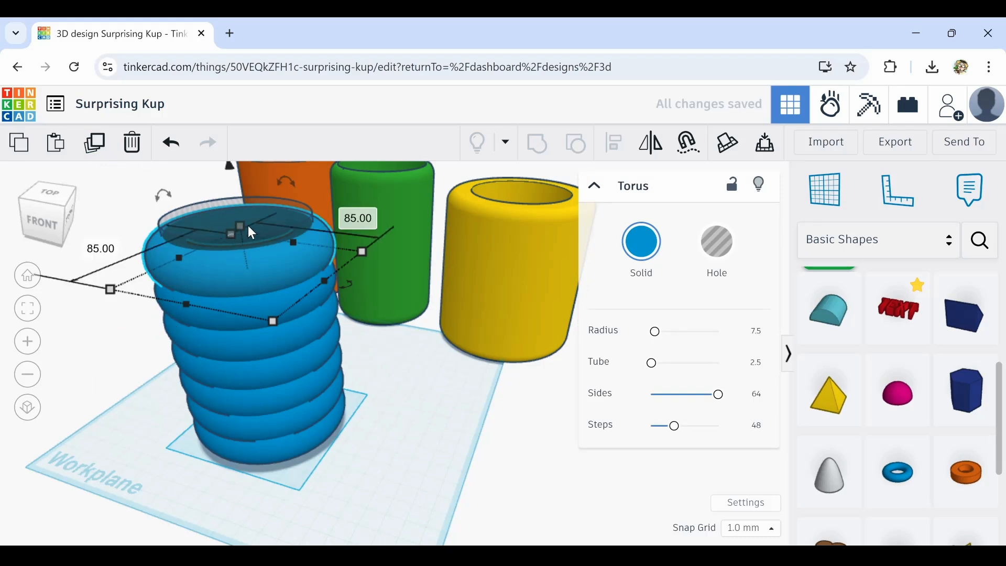
Orbit around the stacked rings to inspect them from above and the side
left_click_drag(240, 224, 243, 244)
left_click(364, 449)
right_click_drag(363, 449, 446, 398)
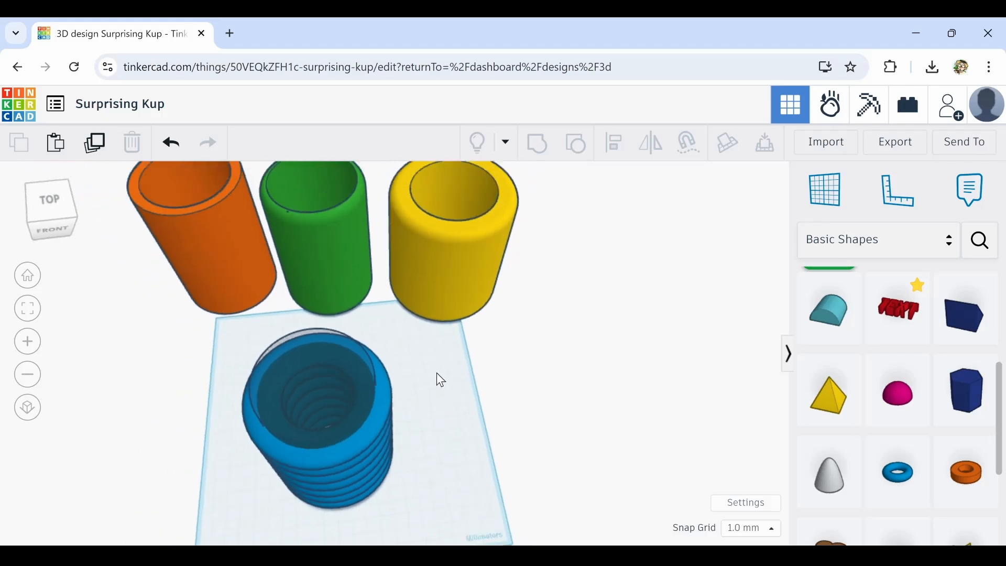
left_click_drag(438, 375, 464, 427)
right_click_drag(466, 424, 263, 308)
Select the hole cylinder inside the rings and nudge it upward slightly
left_click(279, 260)
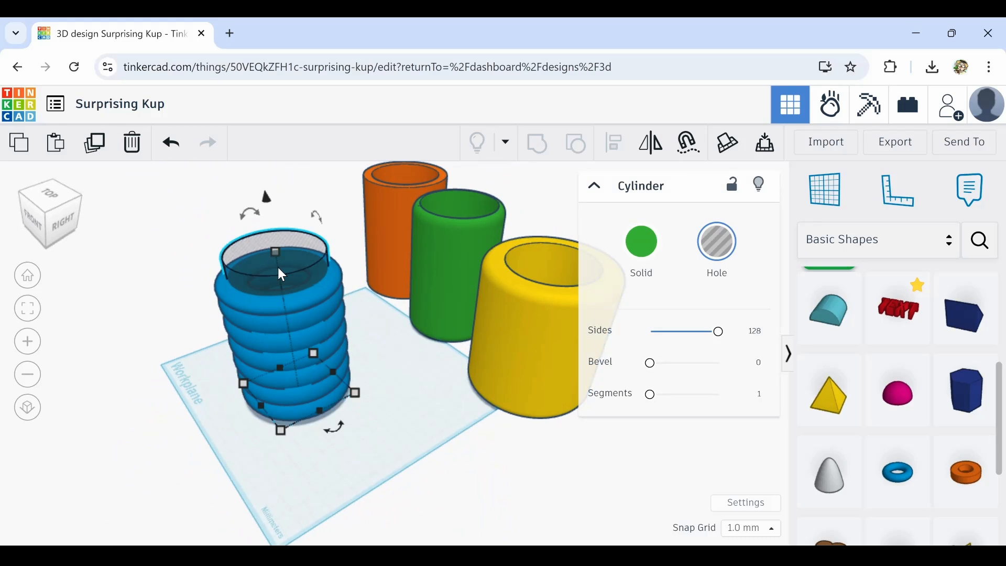
scroll(277, 267, "up", 3)
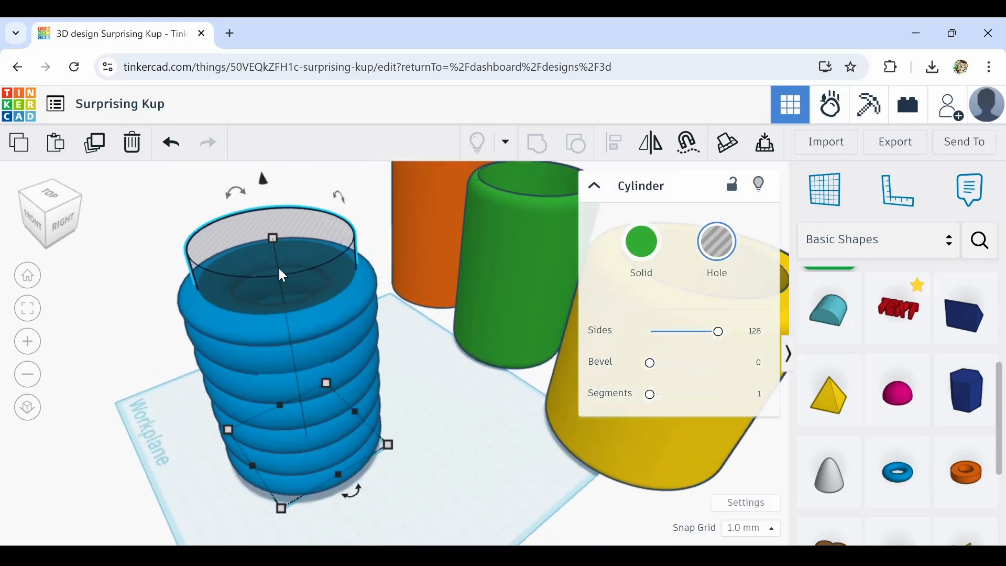
key("ctrl+Up")
key("ctrl+Up")
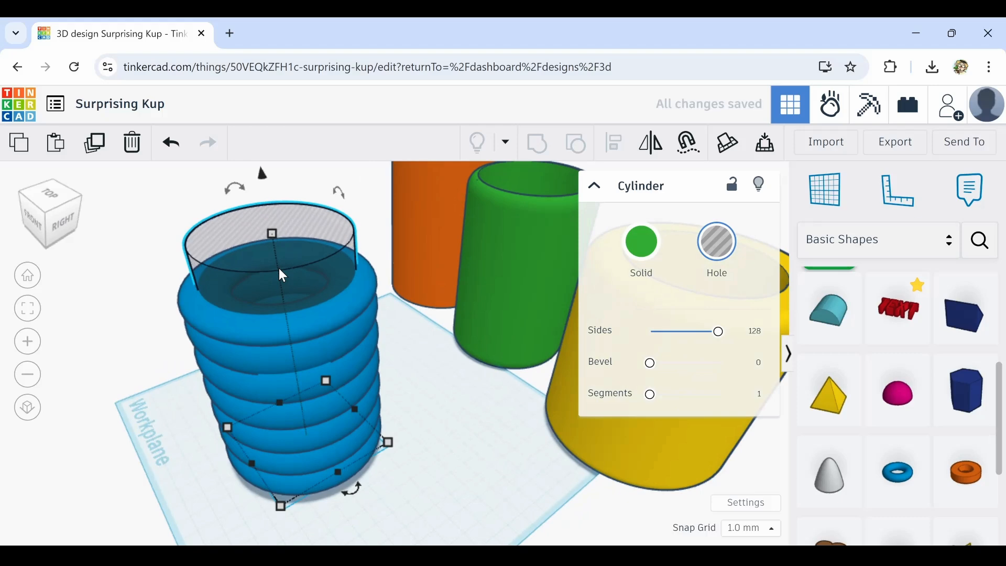
right_click_drag(279, 268, 432, 390)
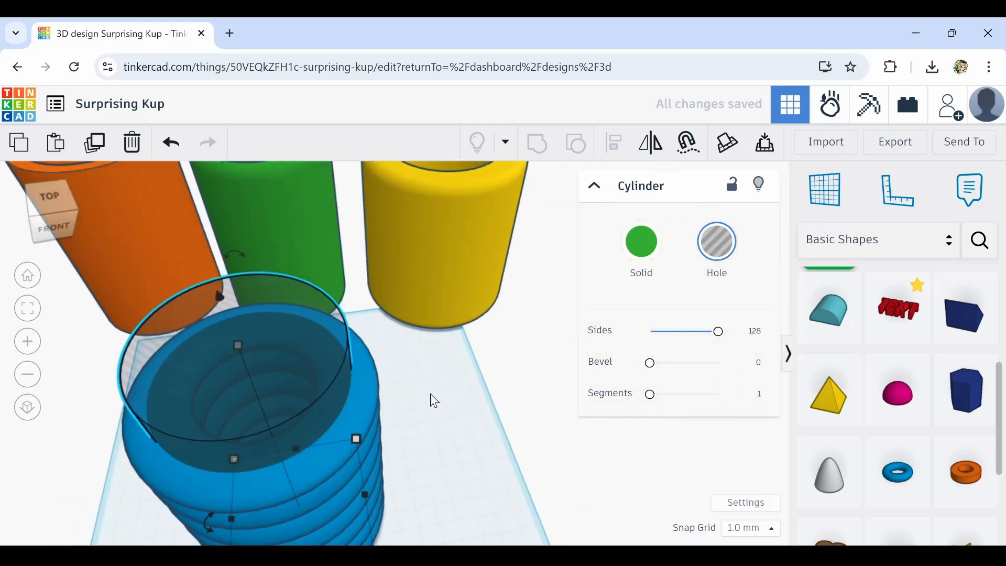
right_click_drag(485, 521, 411, 494)
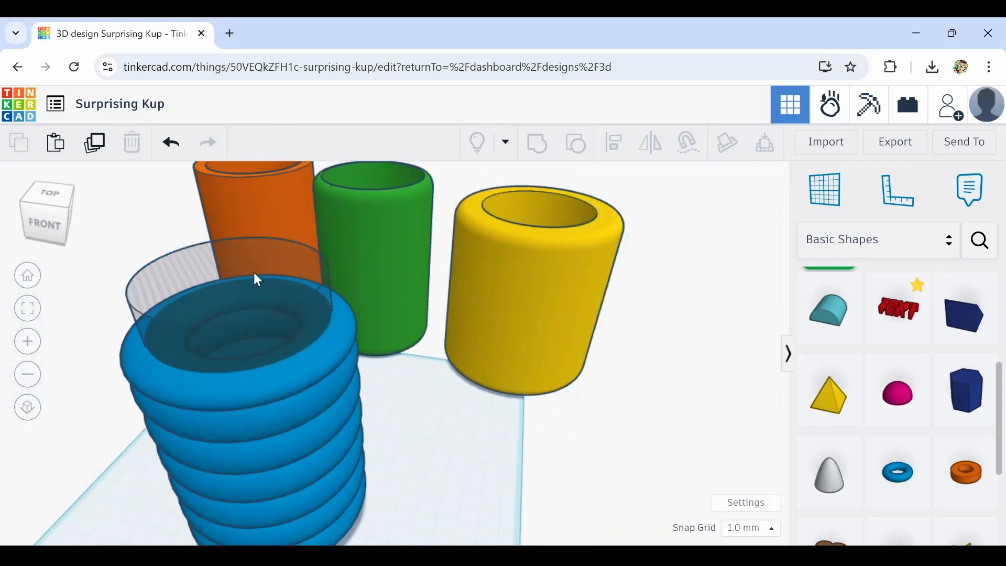
Duplicate the hole cylinder, make the copy solid, and shrink its height to 4 mm as the cup's base
left_click(93, 143)
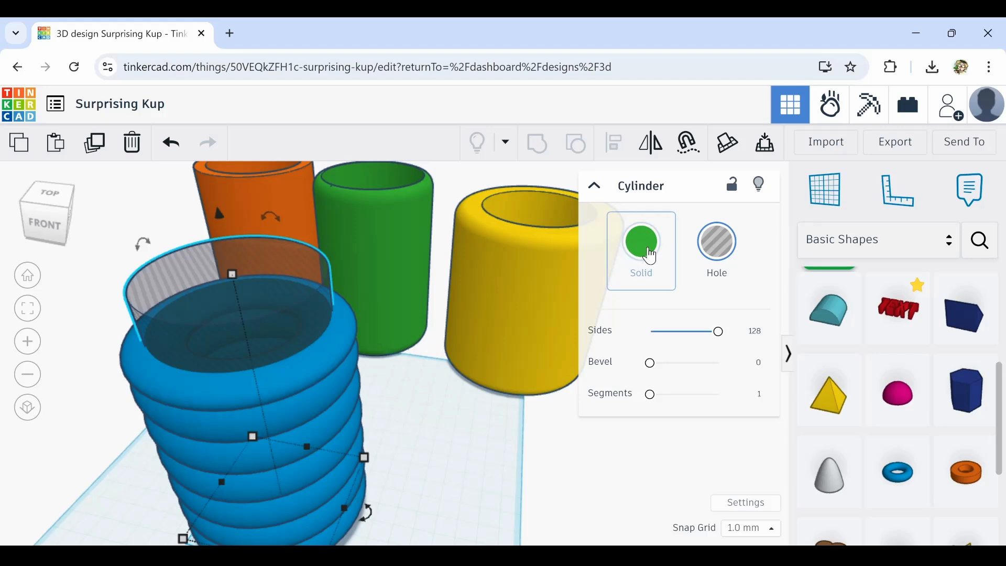
left_click(649, 255)
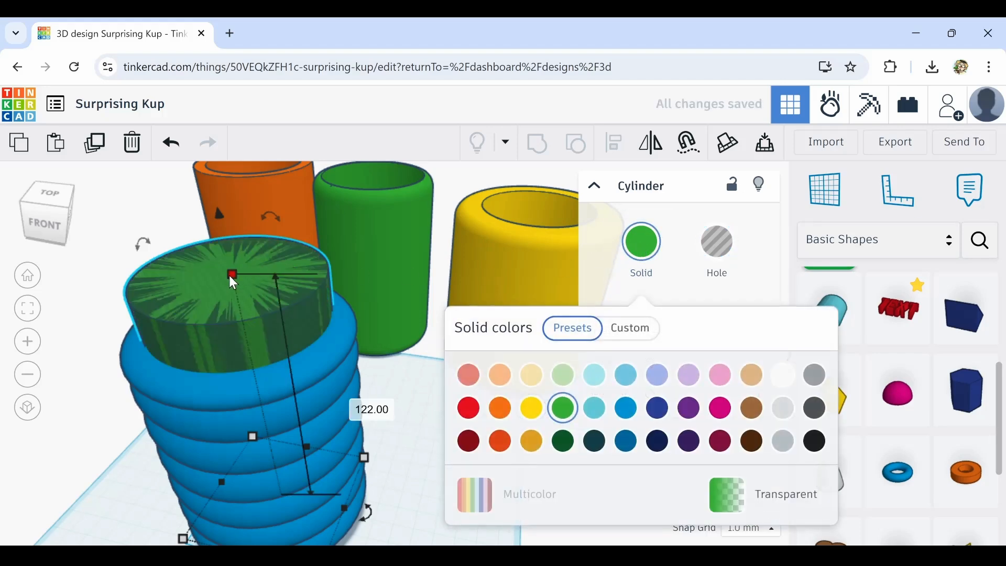
left_click_drag(233, 275, 276, 491)
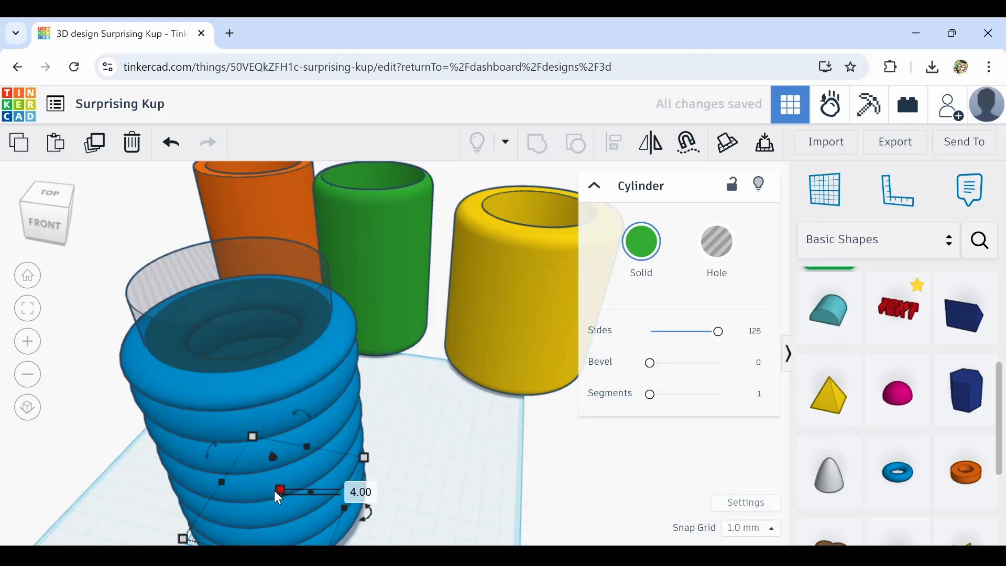
Orbit and zoom around the bottom of the ring stack to inspect the base and rings from the front
right_click_drag(433, 511, 343, 421)
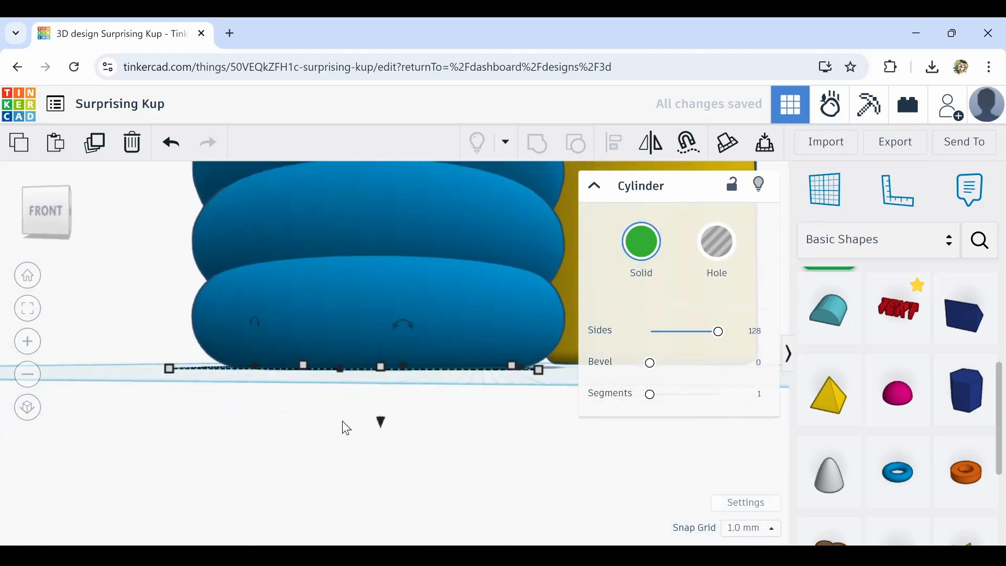
left_click(341, 316)
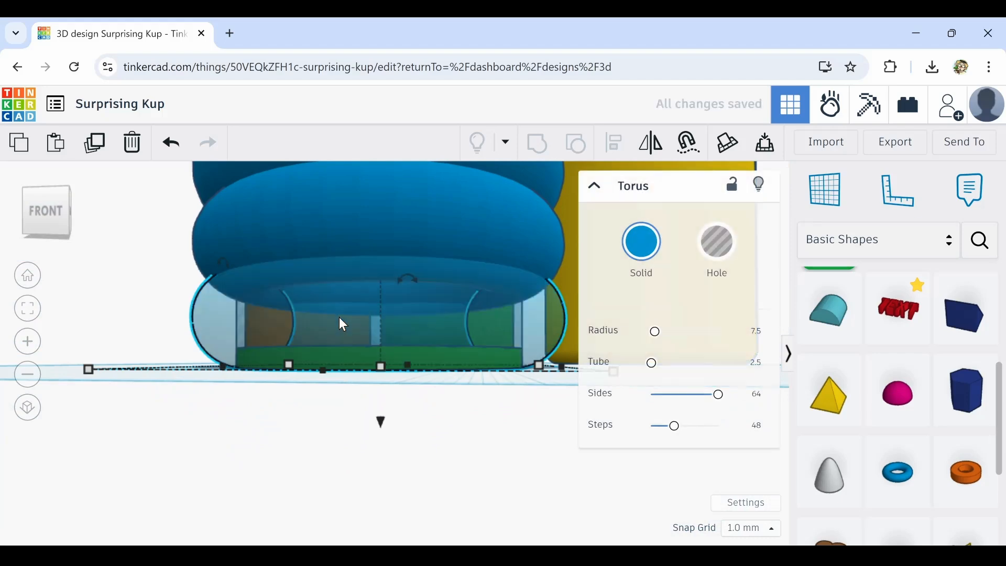
mouse_move(338, 316)
right_mouse_down()
mouse_move(332, 338)
mouse_move(348, 325)
right_mouse_up()
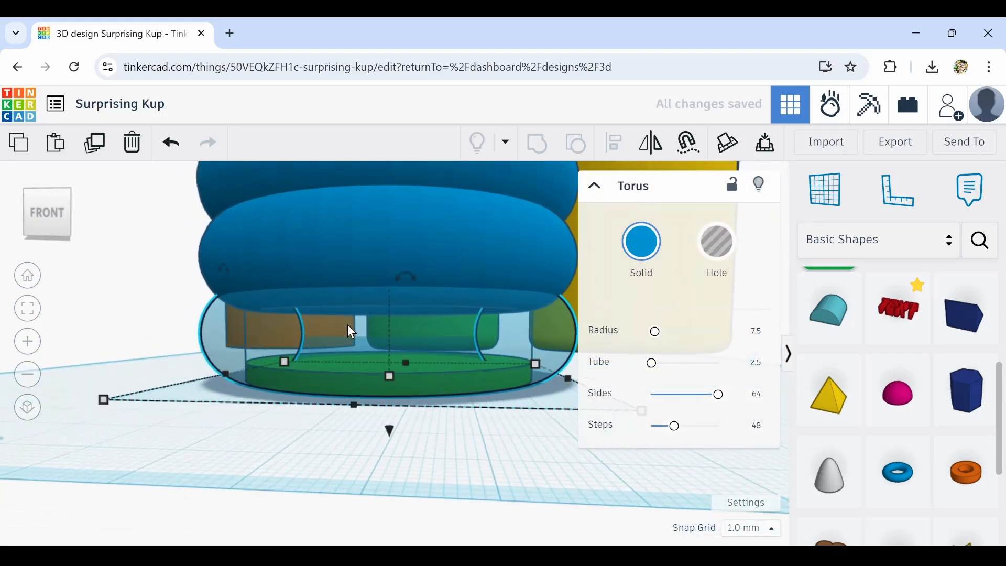
scroll(347, 325, "up", 4)
scroll(347, 325, "down", 1)
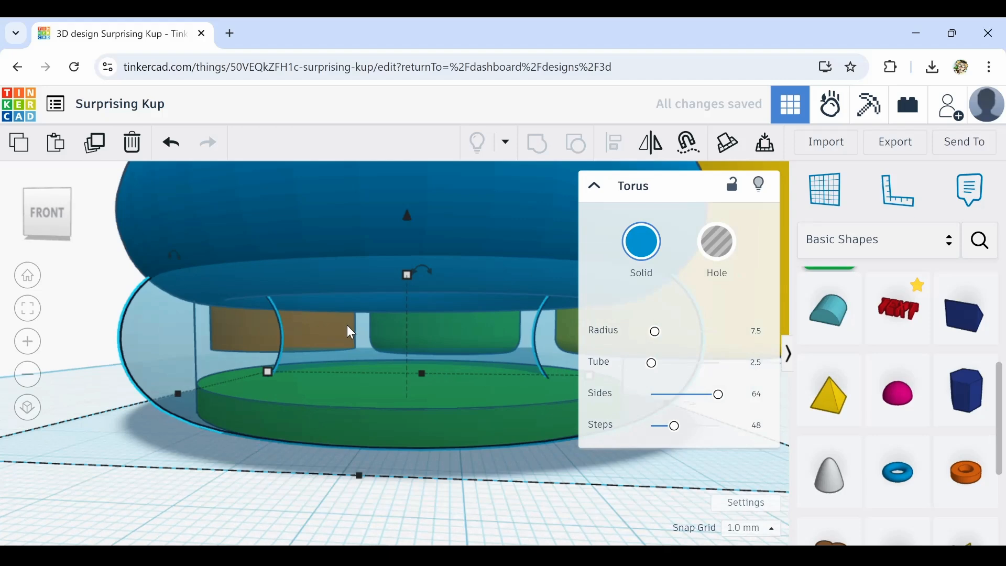
key("t")
scroll(420, 335, "down", 5)
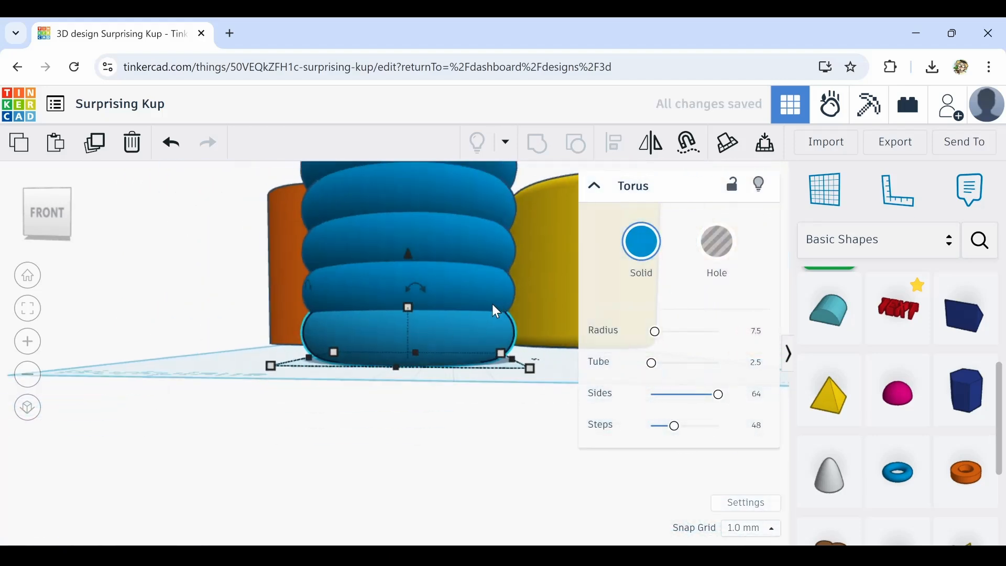
right_click_drag(469, 301, 141, 364)
left_click_drag(121, 338, 300, 516)
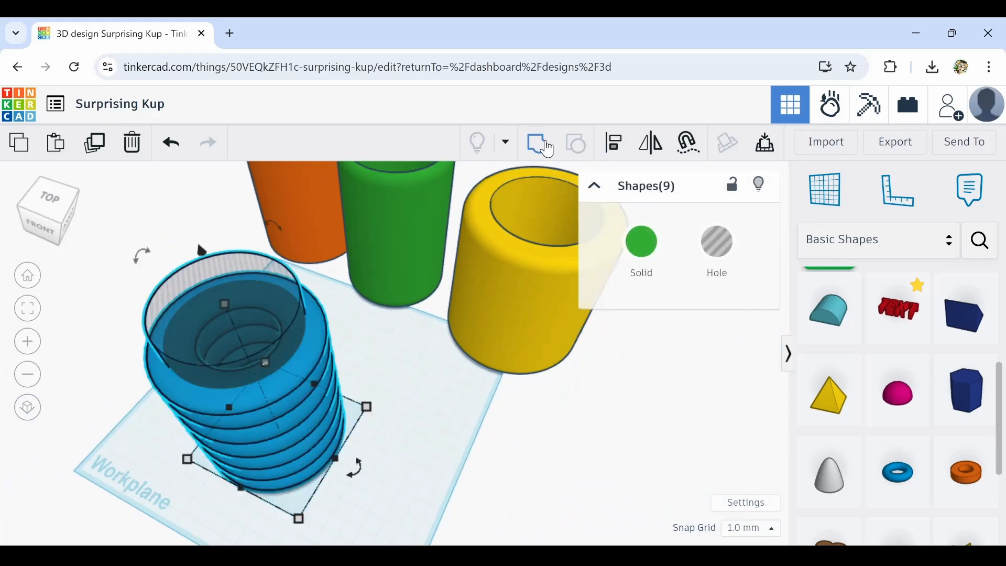
scroll(436, 442, "down", 2)
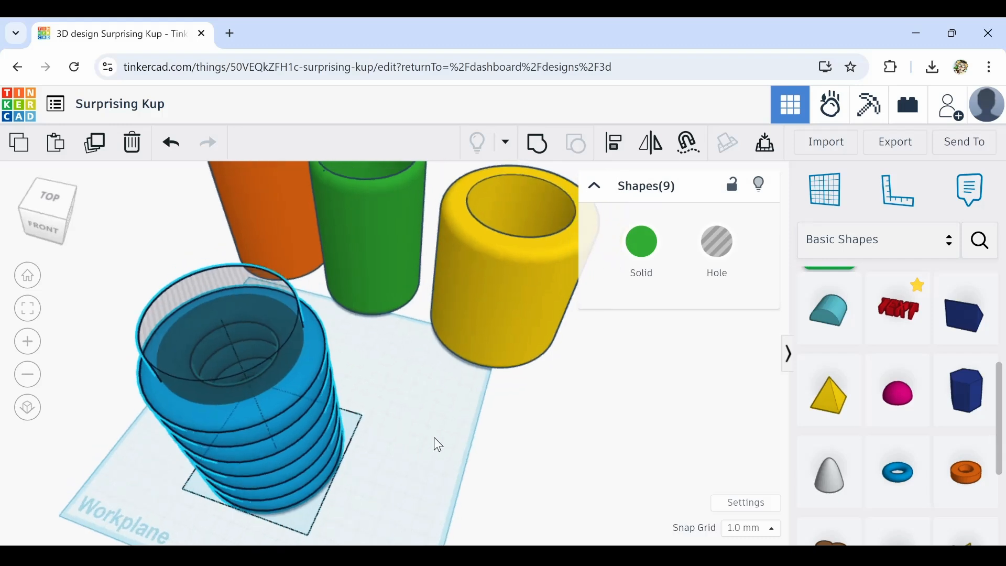
scroll(435, 440, "down", 2)
Duplicate the hole cylinder and move the copy off to the side
left_click(356, 388)
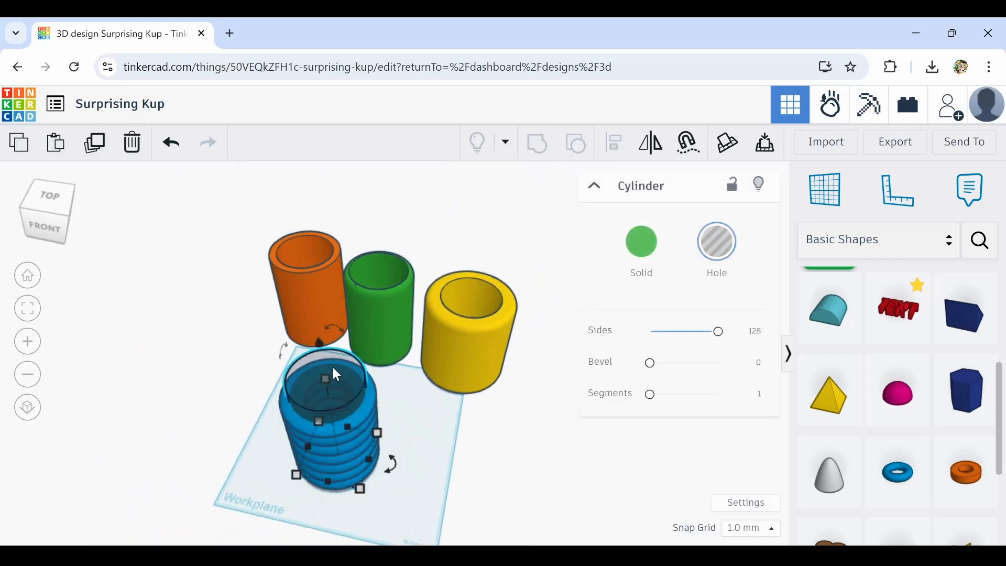
left_click(94, 142)
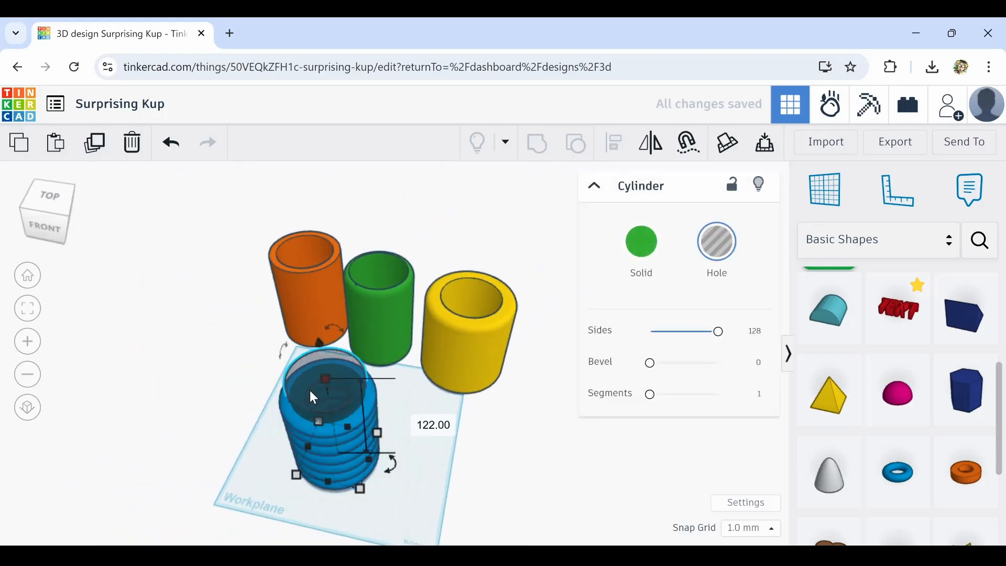
left_click_drag(309, 390, 117, 310)
Group the stacked rings, solid base and hole cylinder into one ribbed cup and move it beside the other cups
left_click_drag(263, 388, 369, 528)
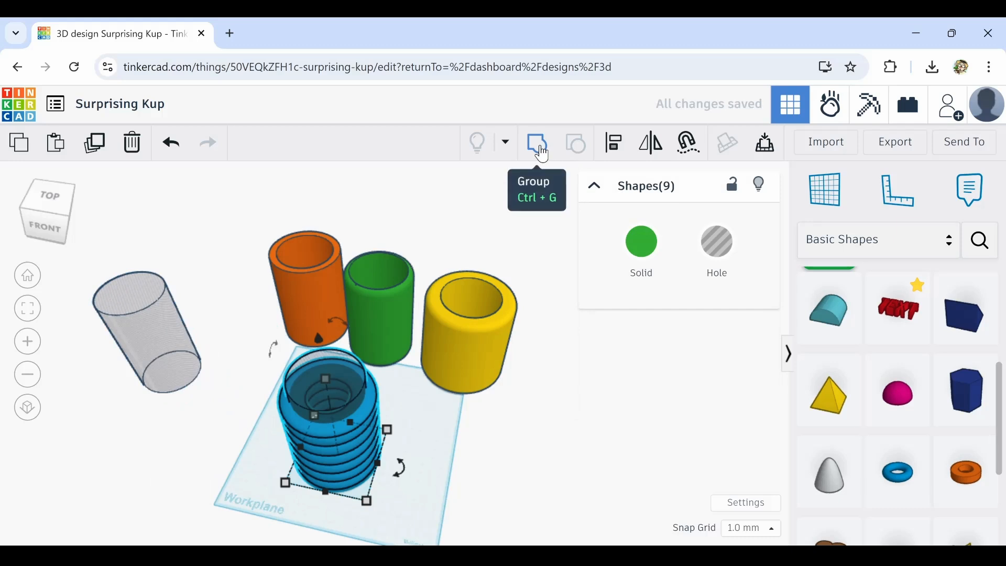
left_click(539, 152)
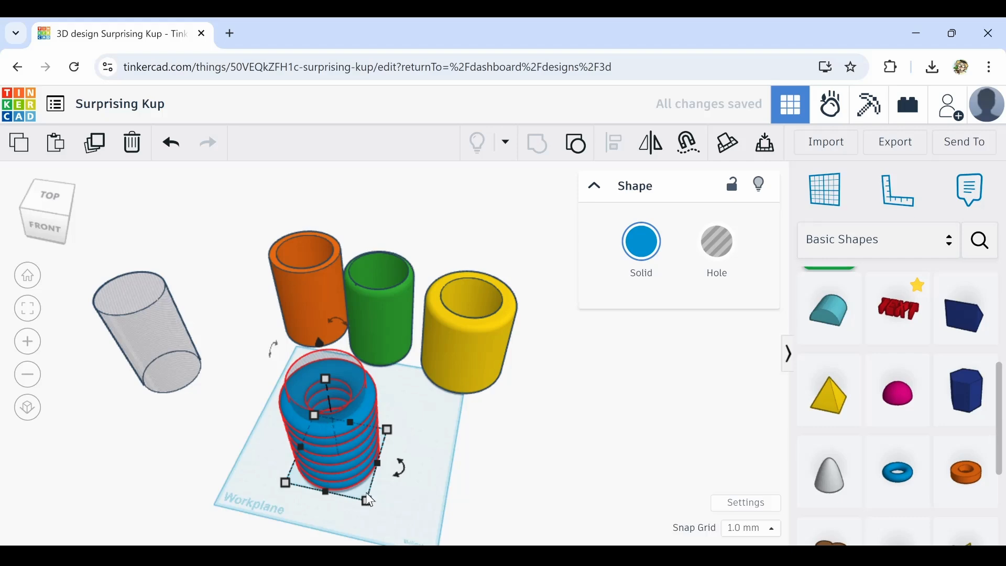
scroll(319, 471, "up", 5)
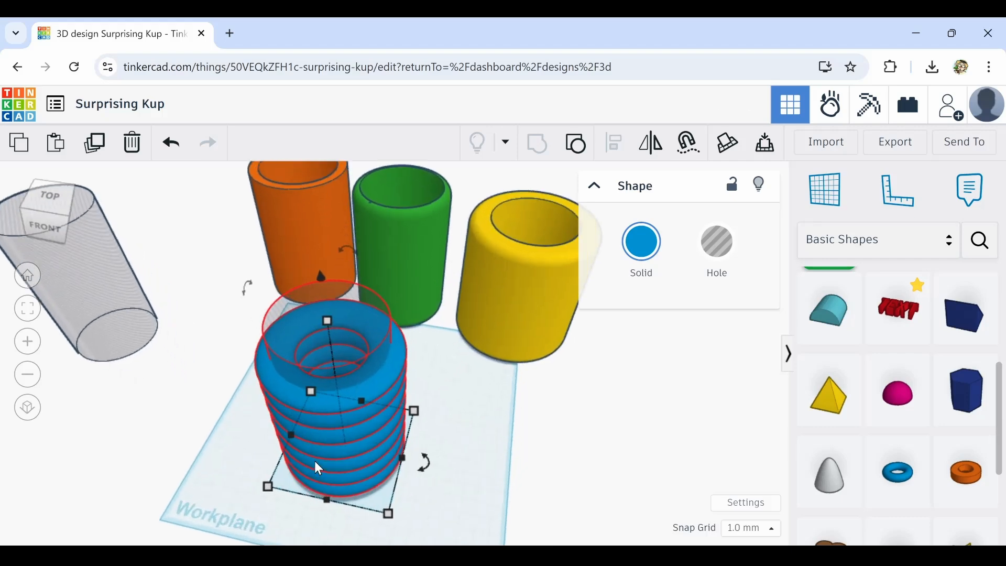
right_click_drag(315, 467, 365, 439)
left_click_drag(366, 439, 674, 307)
Move the spare hole cylinder onto the middle of the workplane
middle_click_drag(444, 442, 259, 478)
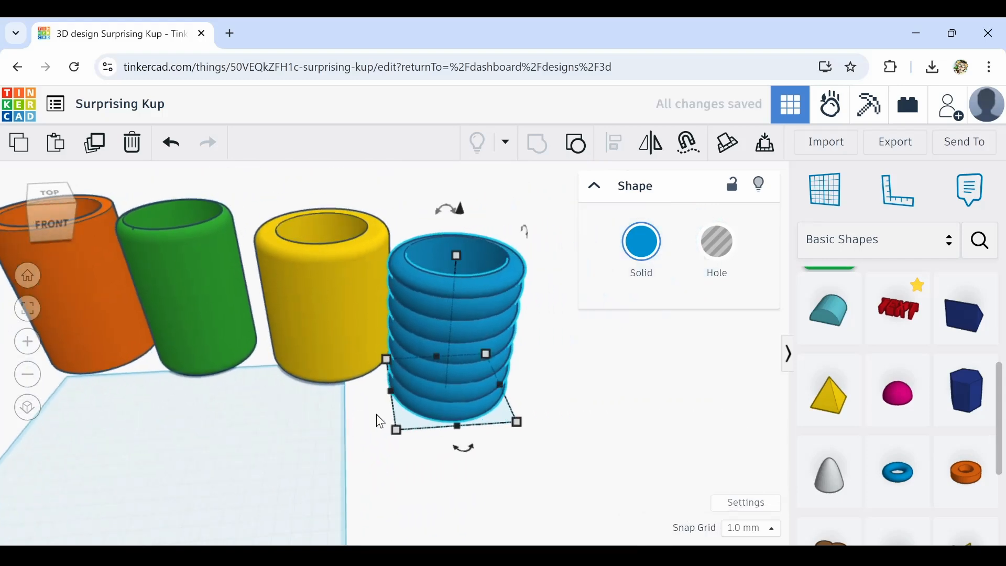
left_click_drag(442, 365, 451, 289)
left_click(174, 150)
middle_click_drag(165, 445, 301, 464)
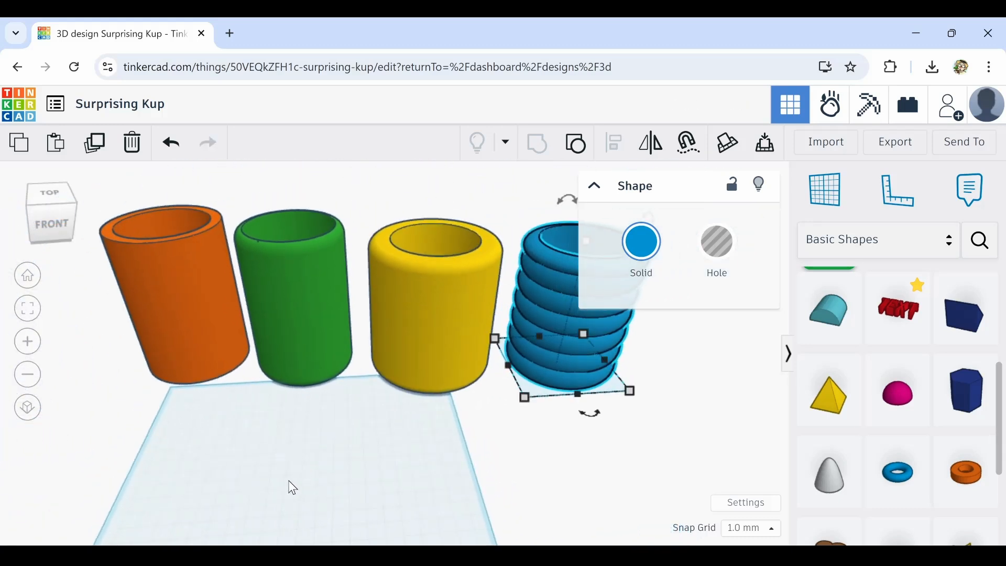
scroll(286, 487, "down", 5)
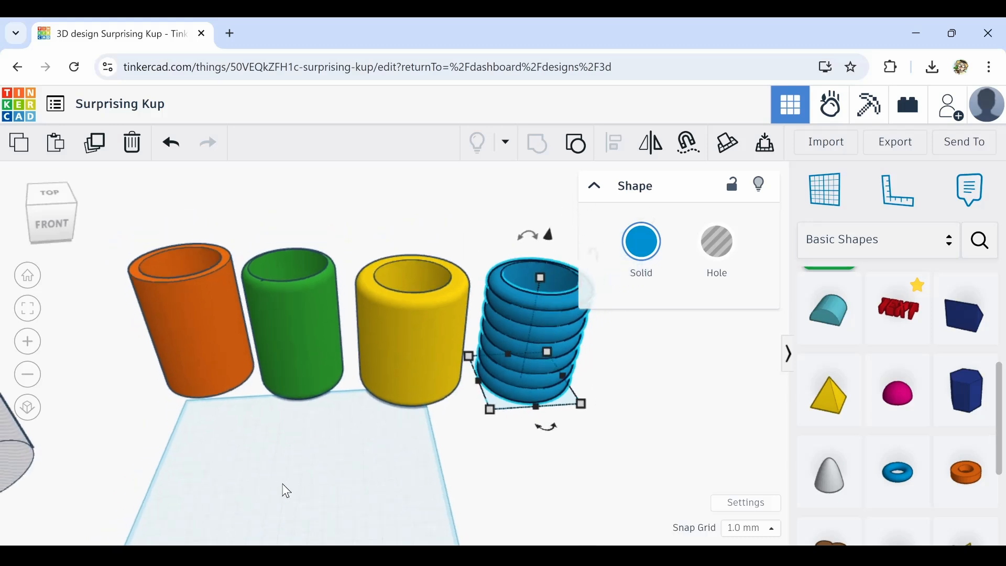
middle_click_drag(398, 413, 395, 343)
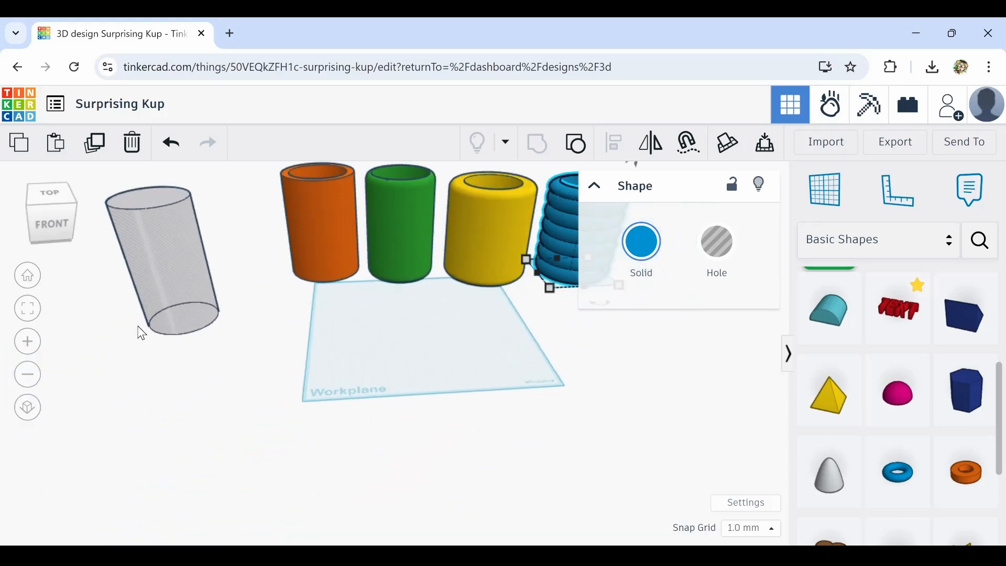
left_click_drag(174, 294, 445, 300)
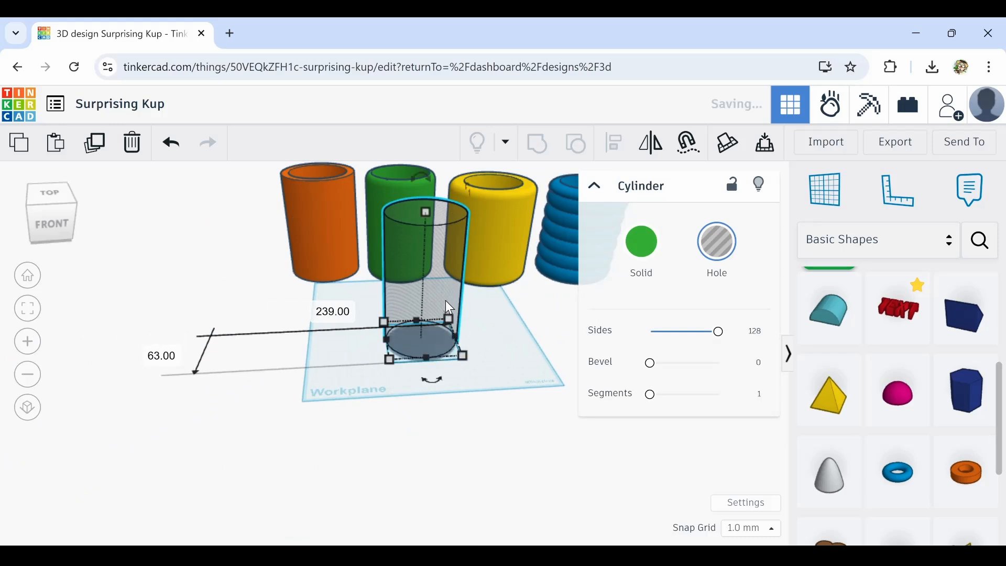
right_click_drag(528, 324, 492, 326)
scroll(491, 325, "up", 3)
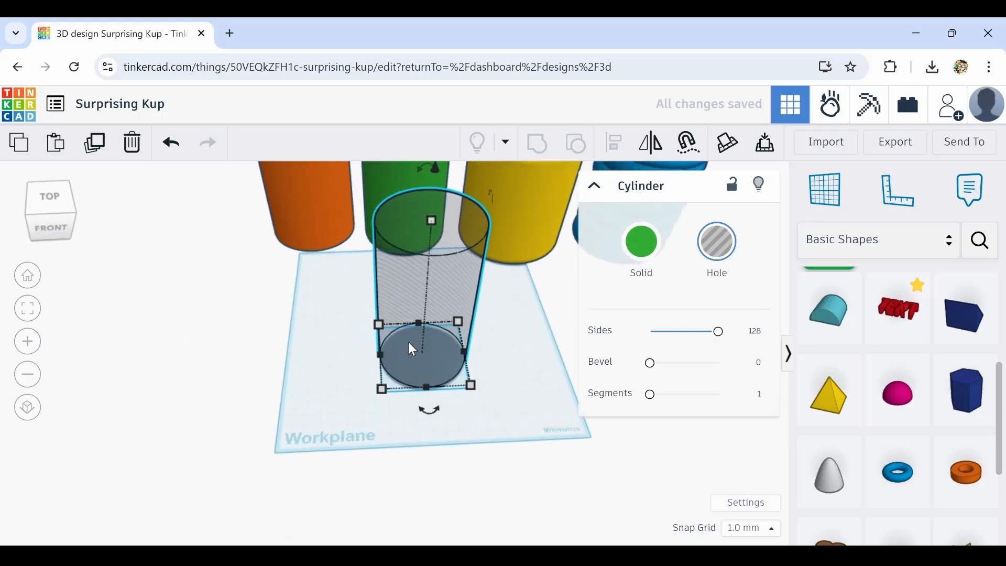
Add a red 20 mm box at the base of the spare hole cylinder
right_click_drag(617, 425, 524, 414)
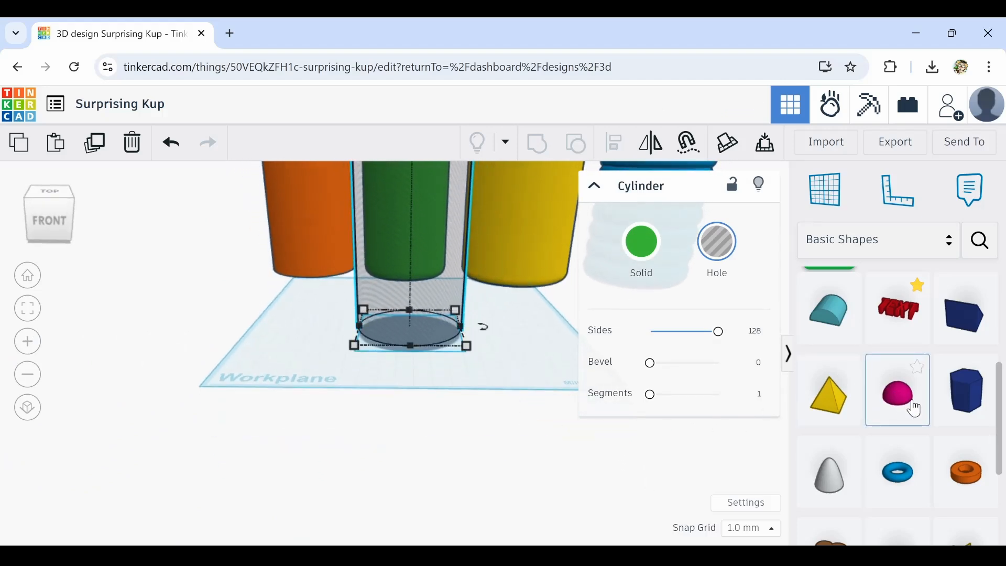
scroll(864, 410, "up", 5)
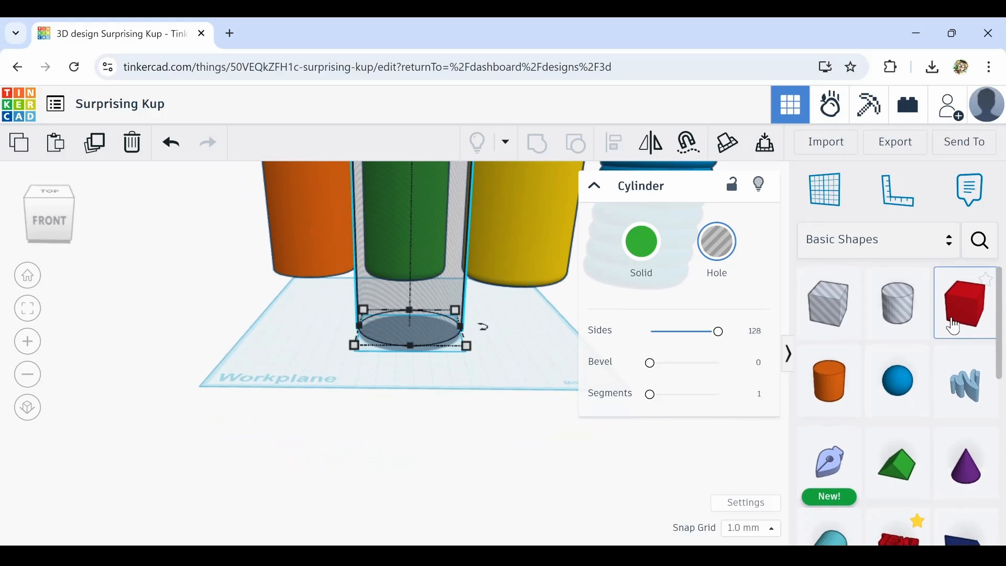
left_click_drag(900, 319, 412, 357)
right_click_drag(514, 324, 462, 449)
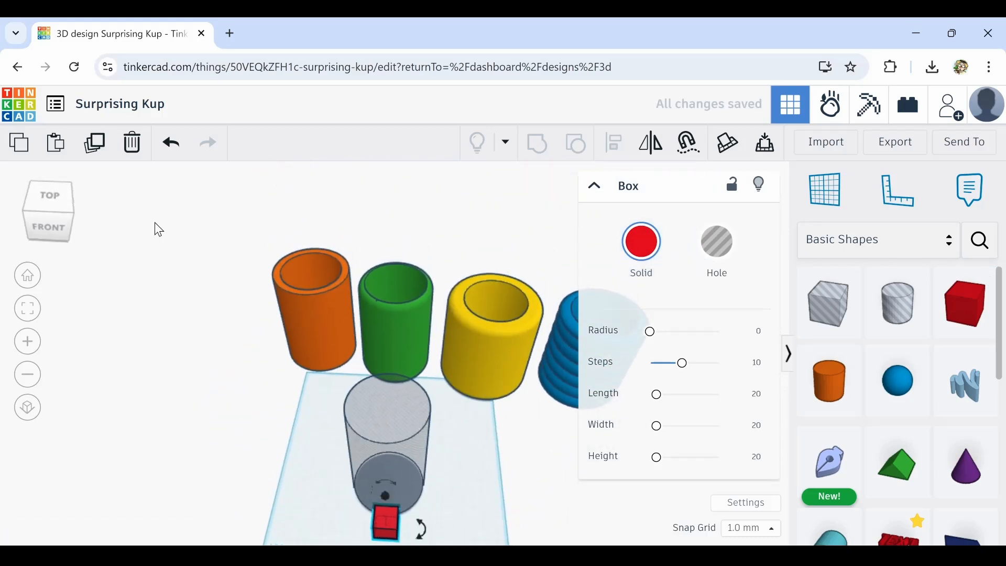
Select the four finished cups and move them aside, away from the workplane
left_click_drag(212, 224, 570, 341)
left_click_drag(507, 321, 39, 346)
right_click_drag(494, 490, 474, 442)
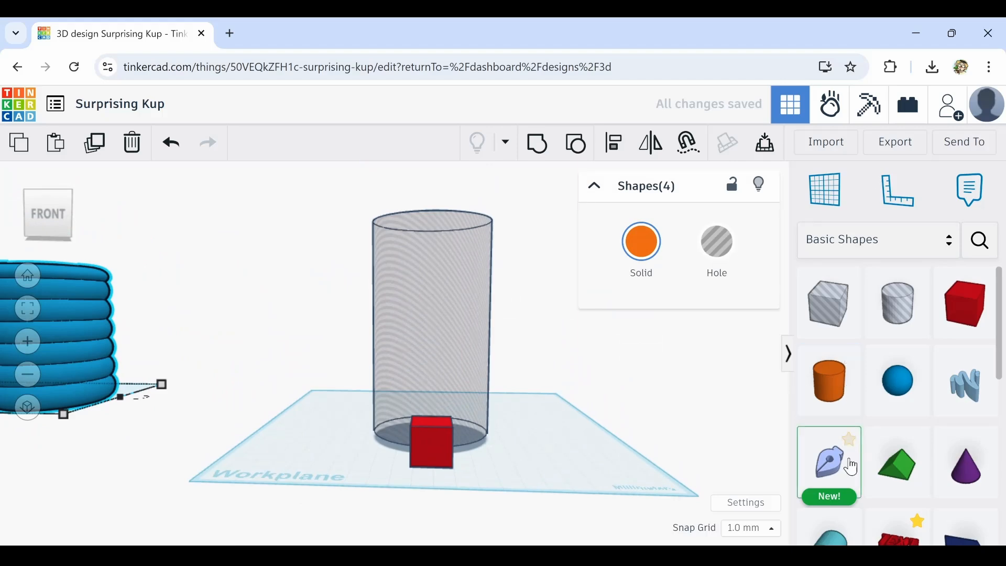
Place a Sketch shape at the spare hole cylinder and set the sketch snap grid to 0.5 mm
left_click_drag(833, 461, 434, 450)
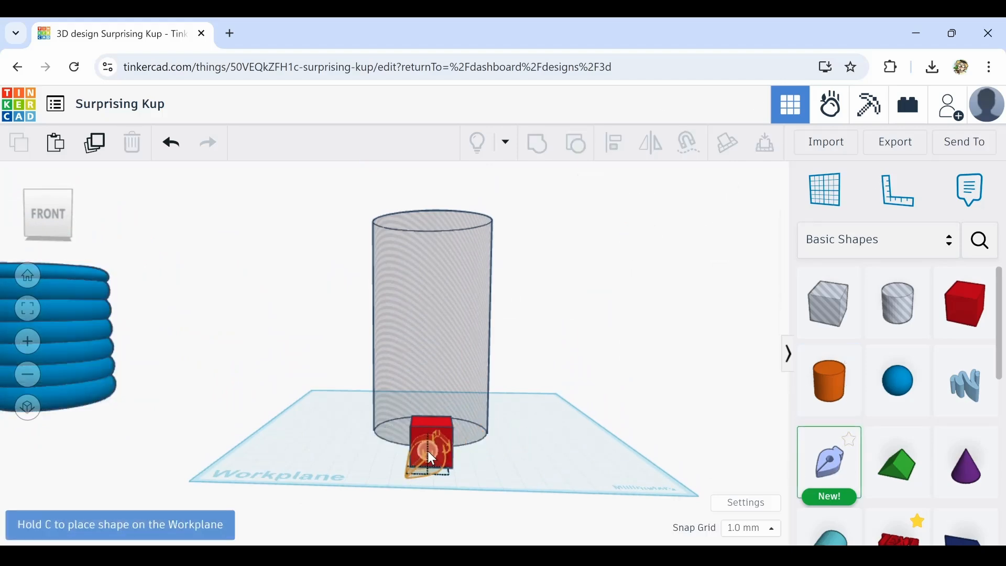
mouse_move(428, 451)
left_mouse_down()
mouse_move(458, 368)
mouse_move(436, 354)
mouse_move(430, 451)
left_mouse_up()
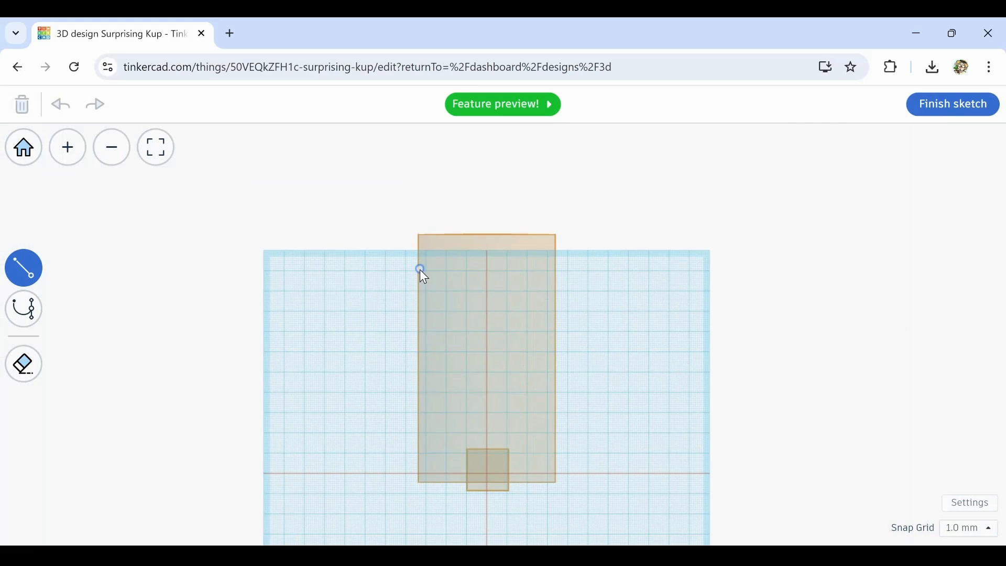
scroll(420, 271, "up", 10)
scroll(418, 273, "up", 1)
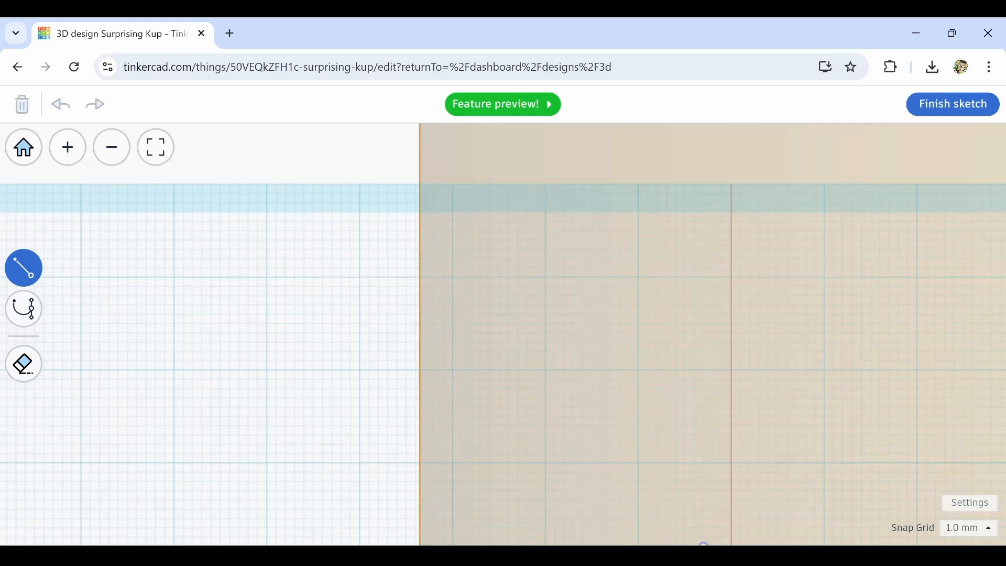
left_click(989, 529)
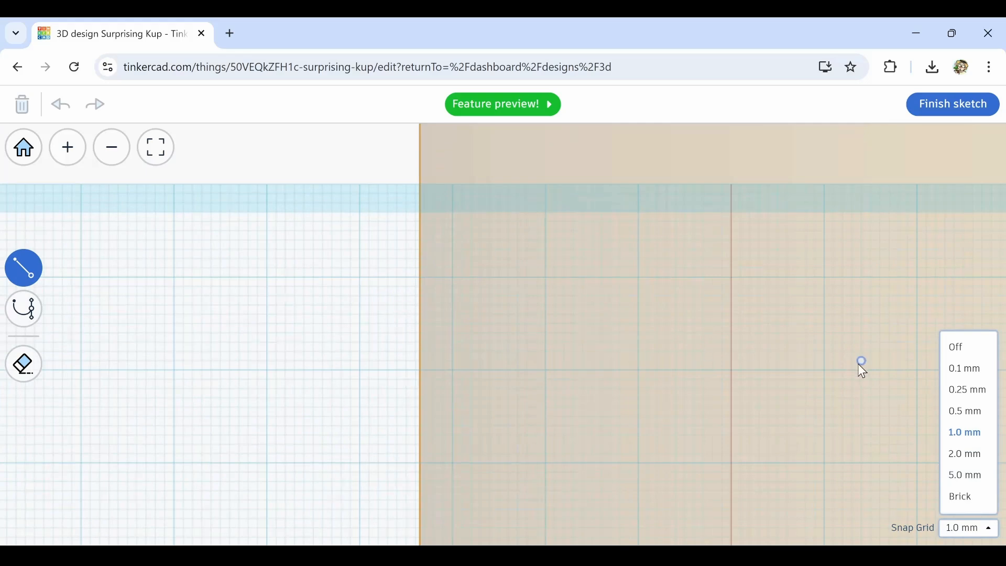
left_click(973, 412)
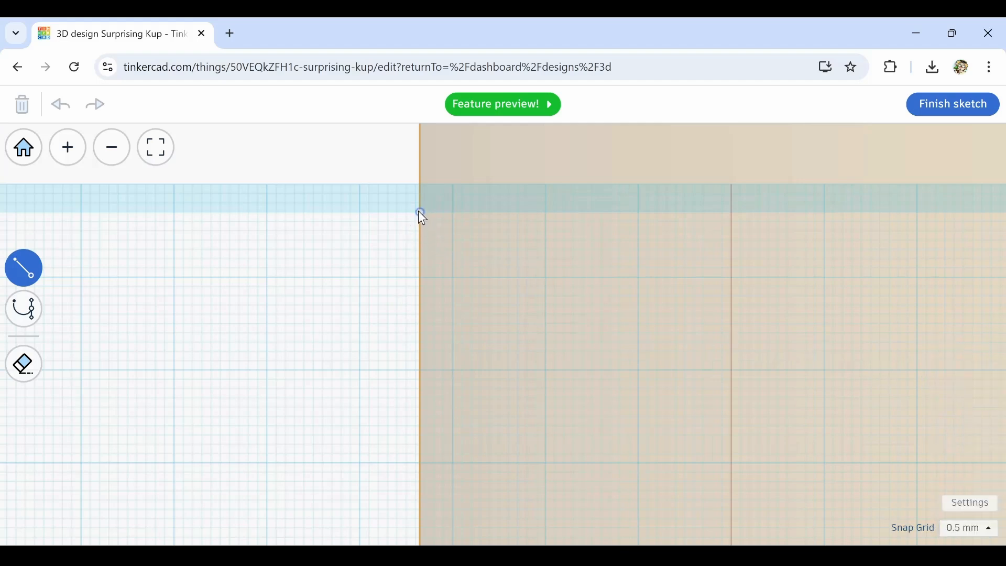
Draw a closed line profile of a cup wall along the hole cylinder's left side, with a 34.5 mm inner base line
middle_click_drag(418, 212, 412, 284)
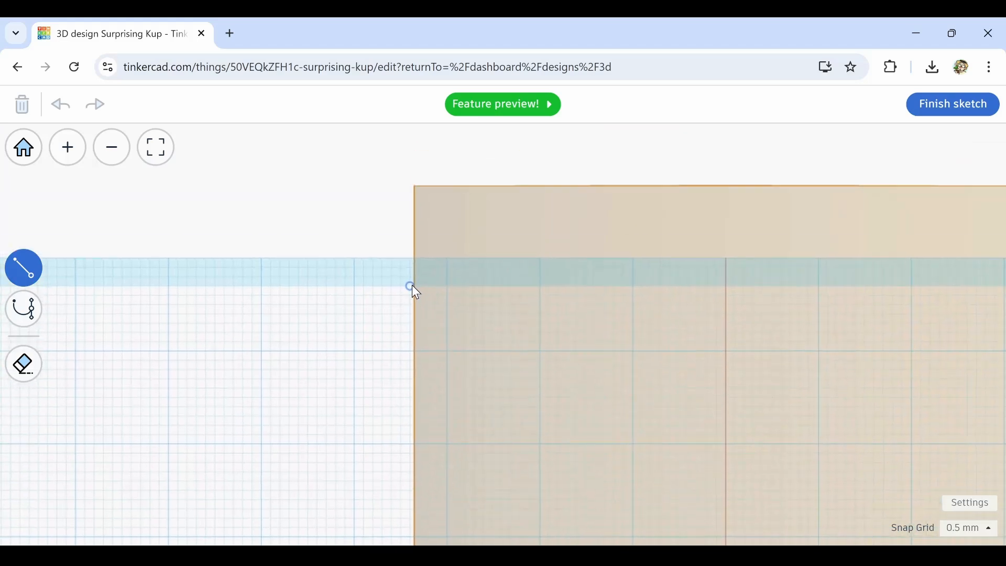
left_click(411, 285)
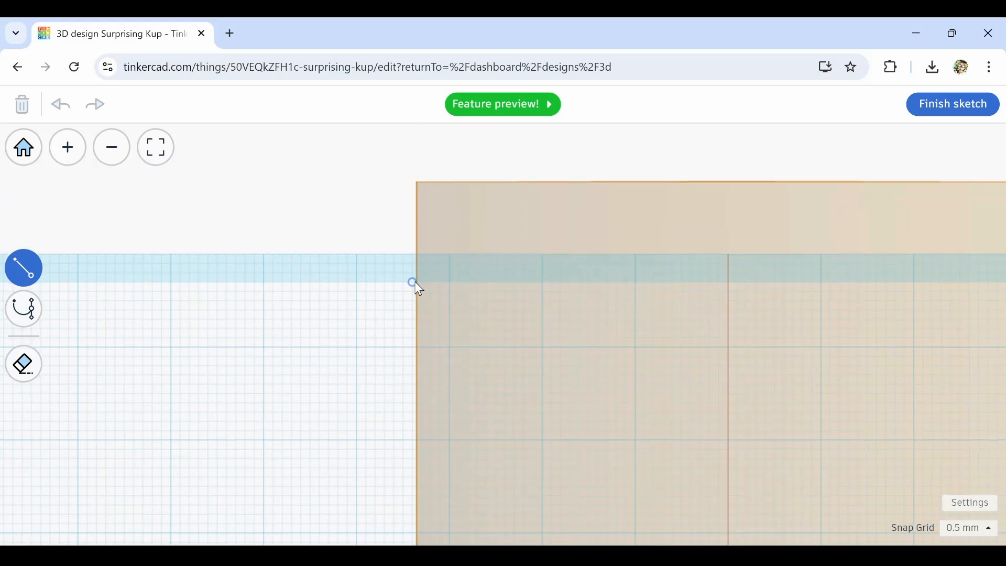
scroll(415, 280, "up", 2)
scroll(347, 306, "down", 4)
middle_click_drag(311, 466, 345, 252)
left_click(351, 300)
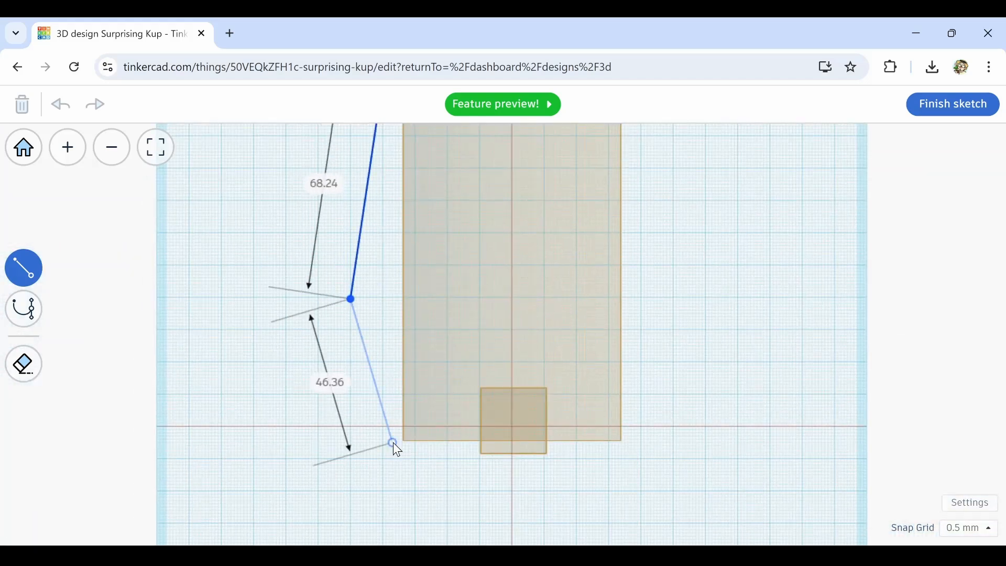
scroll(390, 459, "up", 3)
left_click(389, 459)
middle_click_drag(725, 459, 602, 478)
left_click(604, 478)
left_click(604, 416)
left_click(309, 416)
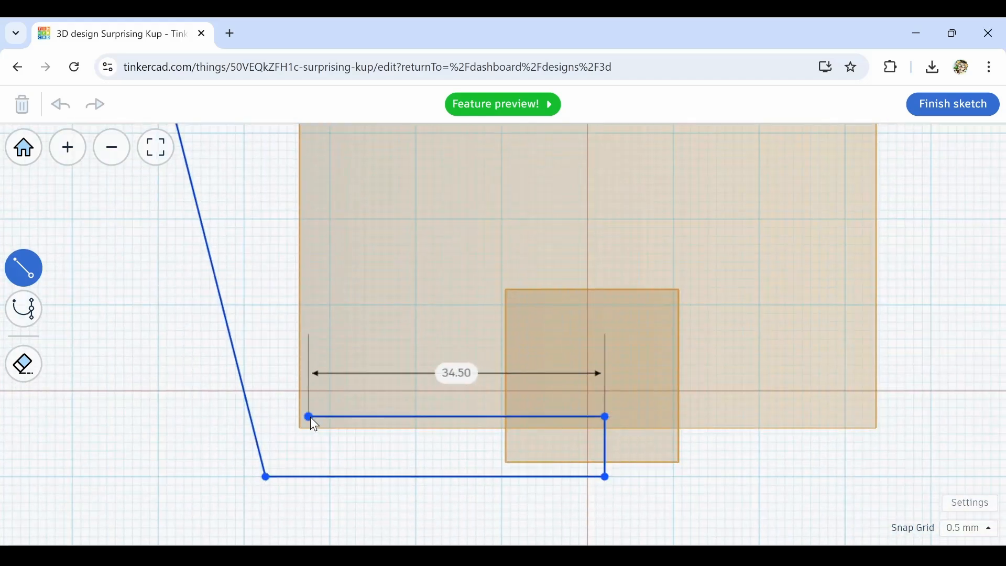
scroll(310, 417, "down", 4)
left_click(289, 214)
left_click(24, 335)
scroll(285, 204, "up", 4)
left_click_drag(298, 240, 303, 240)
scroll(307, 245, "down", 4)
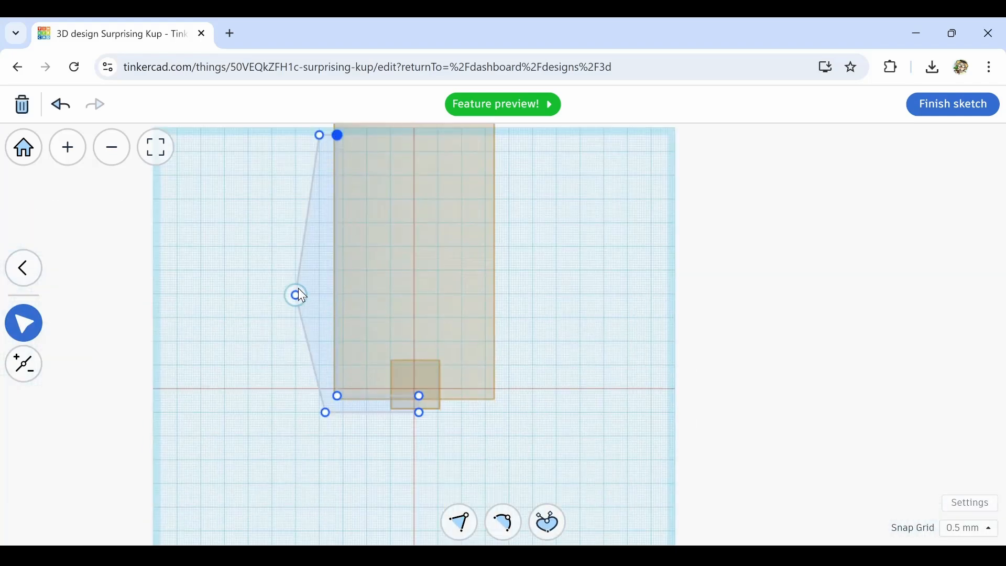
Turn the middle point of the profile's outer wall into a curve point to round the cup's outer side
scroll(287, 293, "up", 1)
mouse_move(291, 300)
middle_mouse_down()
mouse_move(292, 330)
mouse_move(317, 361)
middle_mouse_up()
double_click(312, 350)
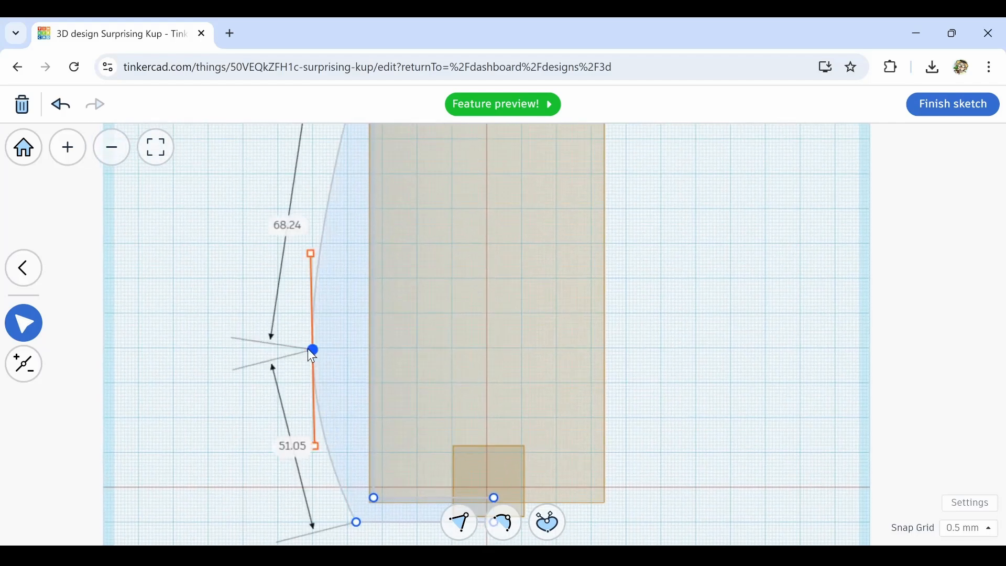
scroll(309, 350, "down", 2)
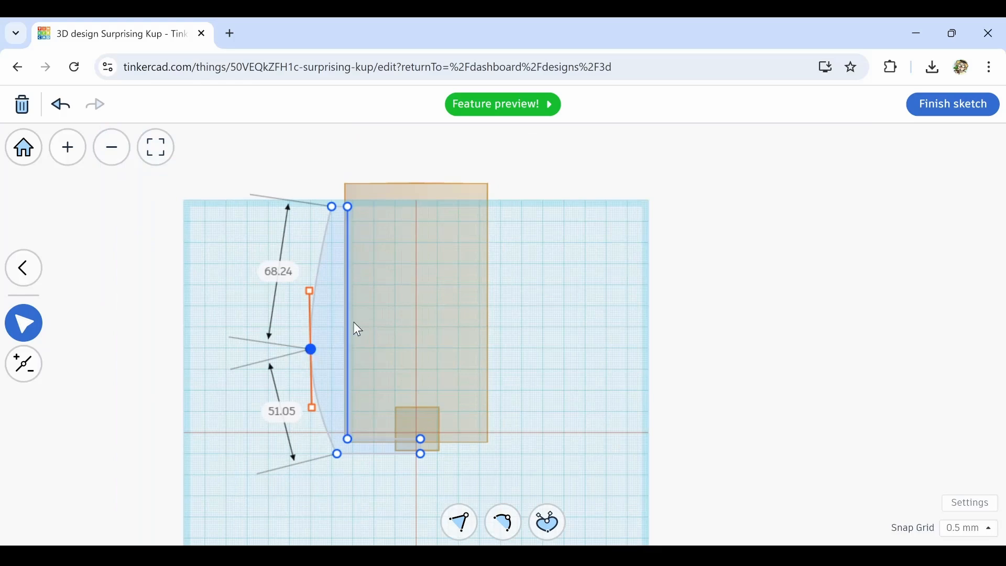
Move the inner wall's bottom corner 9 mm across and 8 mm up, and its top inner corner 5.5 mm inward
mouse_move(355, 328)
middle_mouse_down()
mouse_move(341, 420)
mouse_move(352, 297)
middle_mouse_up()
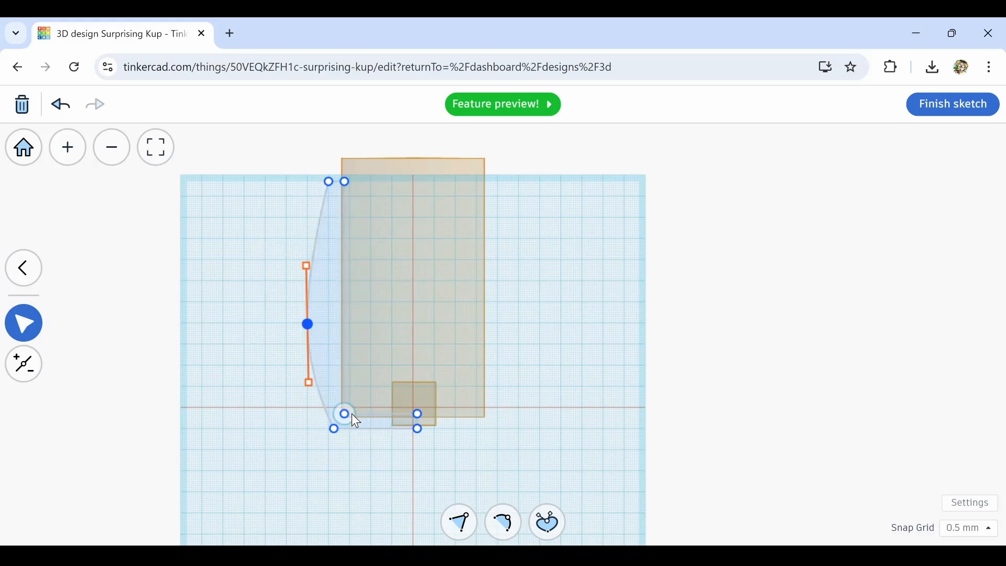
mouse_move(348, 412)
left_mouse_down()
mouse_move(370, 388)
mouse_move(364, 396)
left_mouse_up()
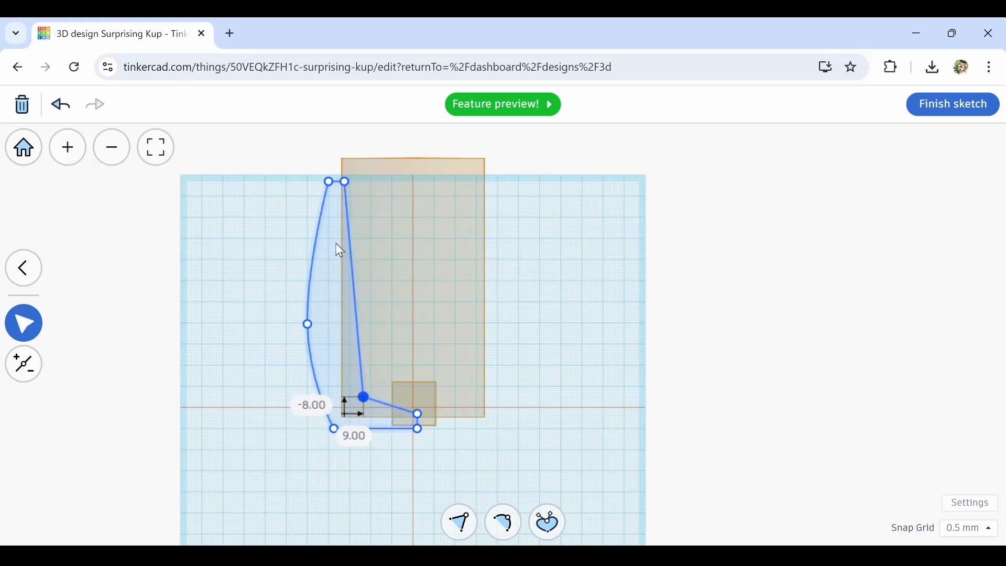
left_click_drag(344, 180, 357, 182)
Finish the sketch
scroll(390, 336, "down", 2)
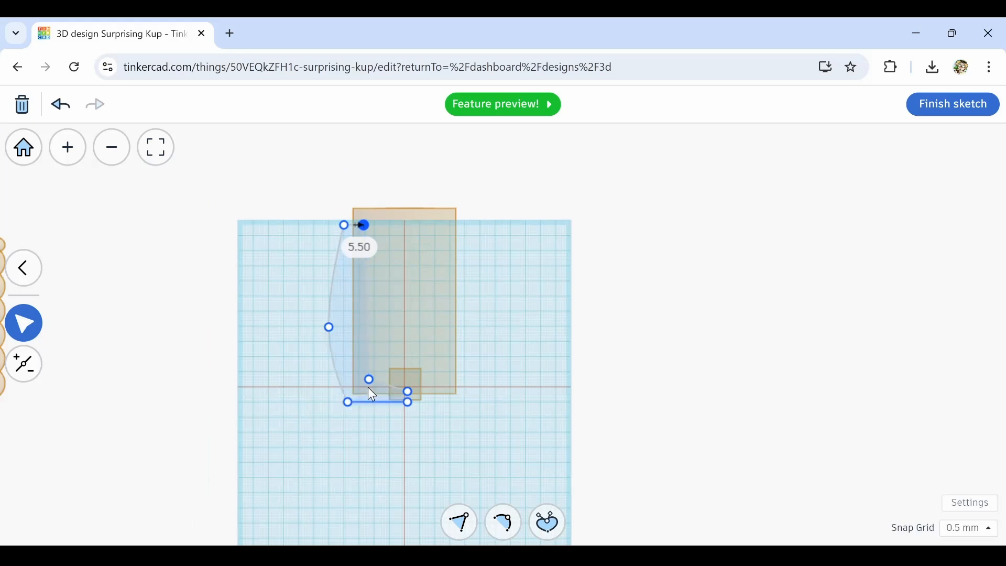
scroll(412, 403, "up", 3)
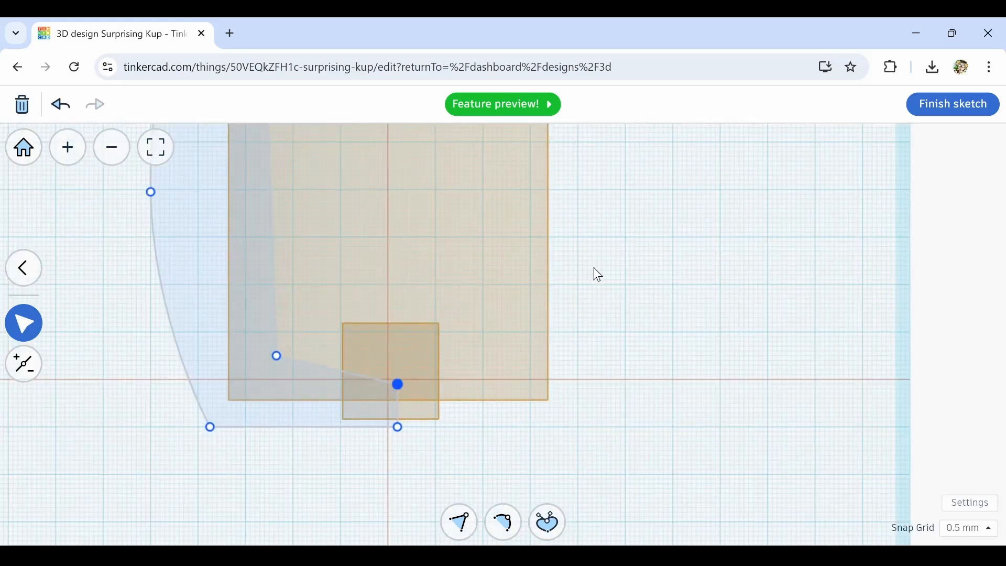
mouse_move(593, 268)
middle_mouse_down()
mouse_move(616, 372)
mouse_move(703, 500)
mouse_move(710, 538)
middle_mouse_up()
scroll(574, 387, "down", 3)
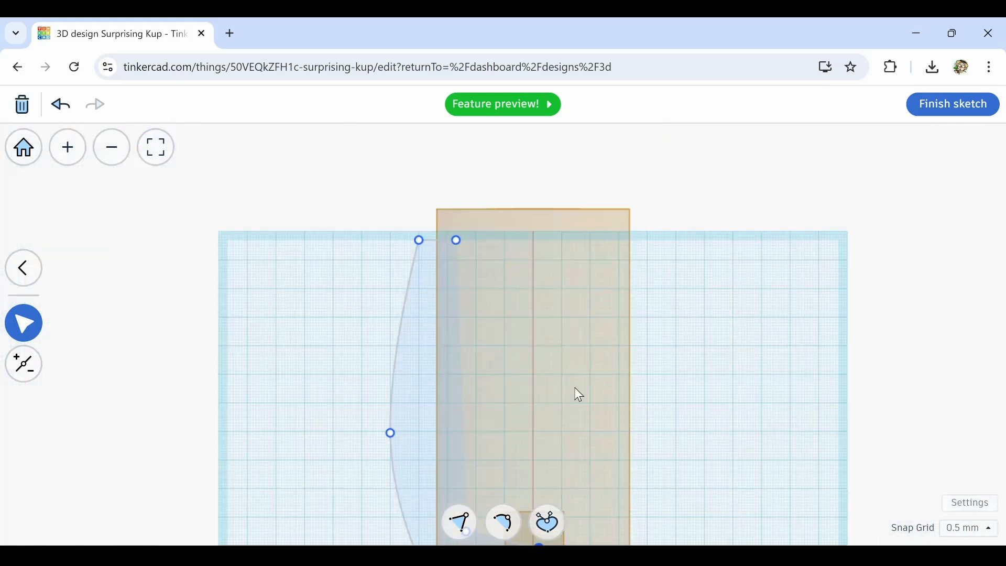
scroll(579, 395, "down", 1)
middle_click_drag(593, 420, 583, 306)
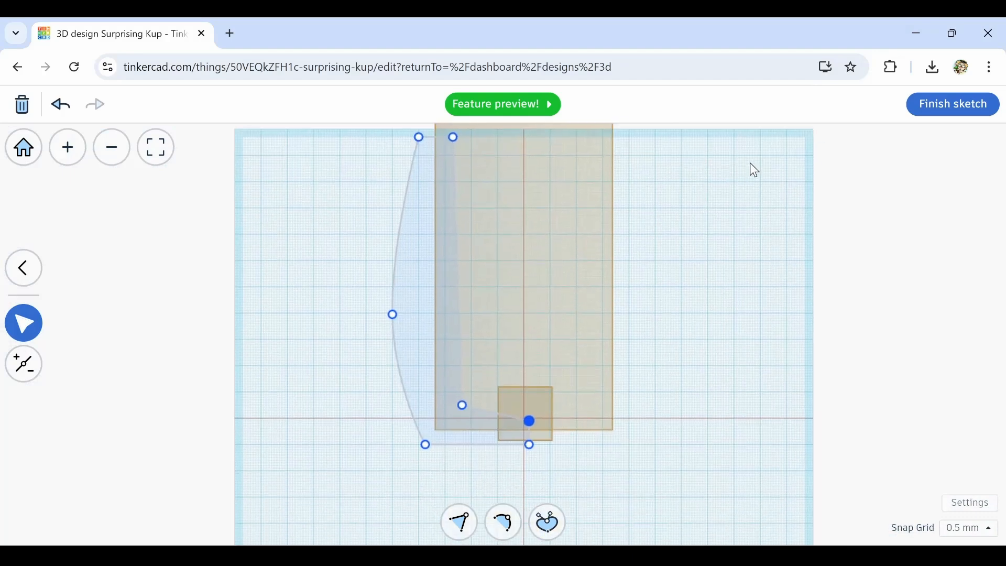
mouse_move(622, 257)
middle_mouse_down()
mouse_move(588, 334)
mouse_move(583, 326)
middle_mouse_up()
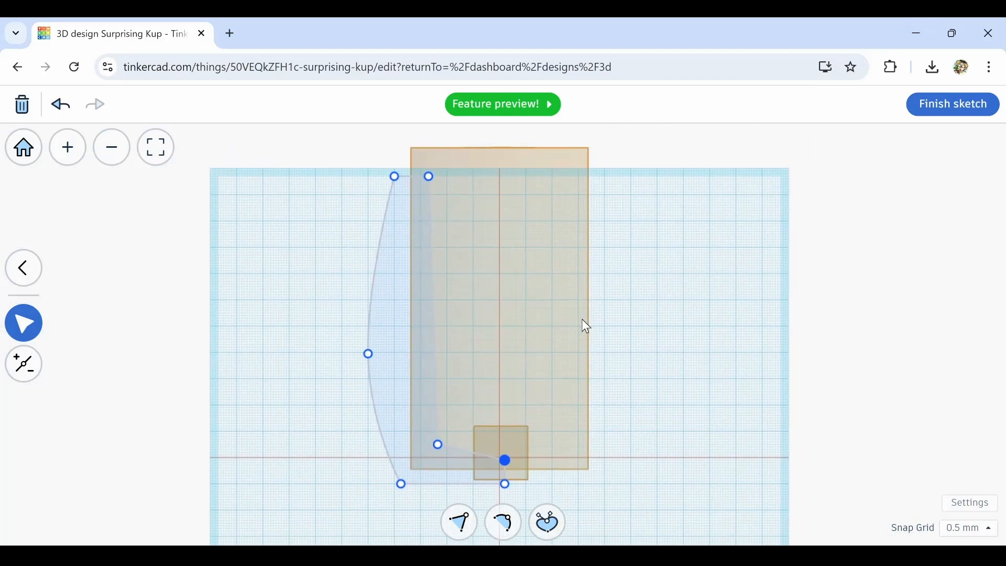
left_click(946, 114)
Color the sketched wall brown
scroll(465, 442, "up", 1)
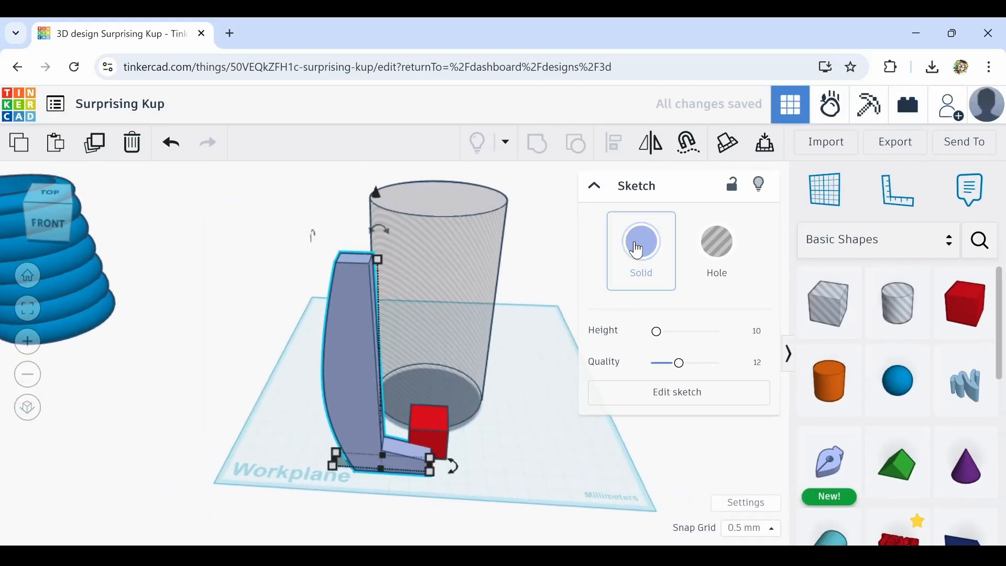
left_click(641, 242)
left_click(752, 408)
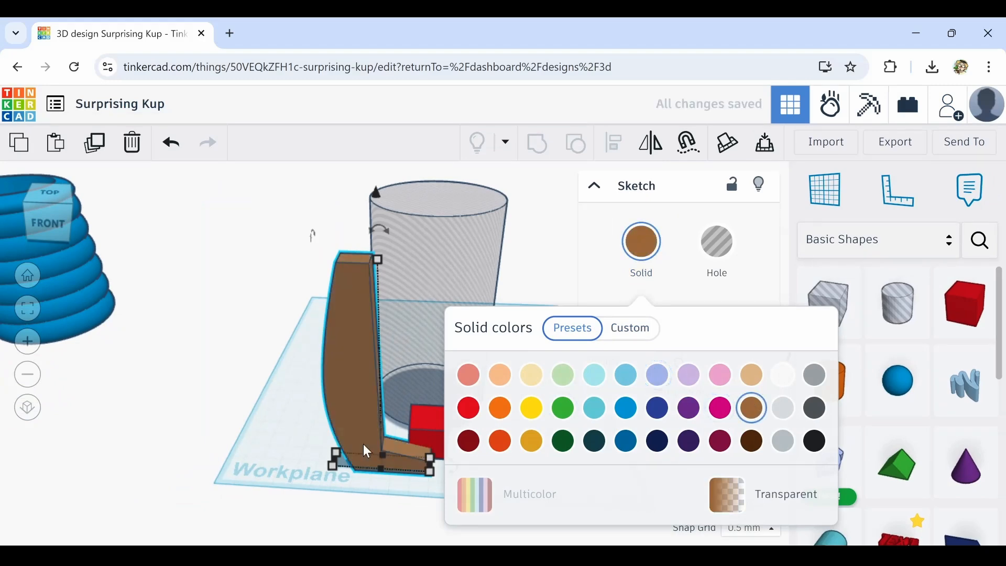
Duplicate the brown wall, shift the copy sideways and mirror it horizontally
middle_click_drag(400, 499, 403, 462)
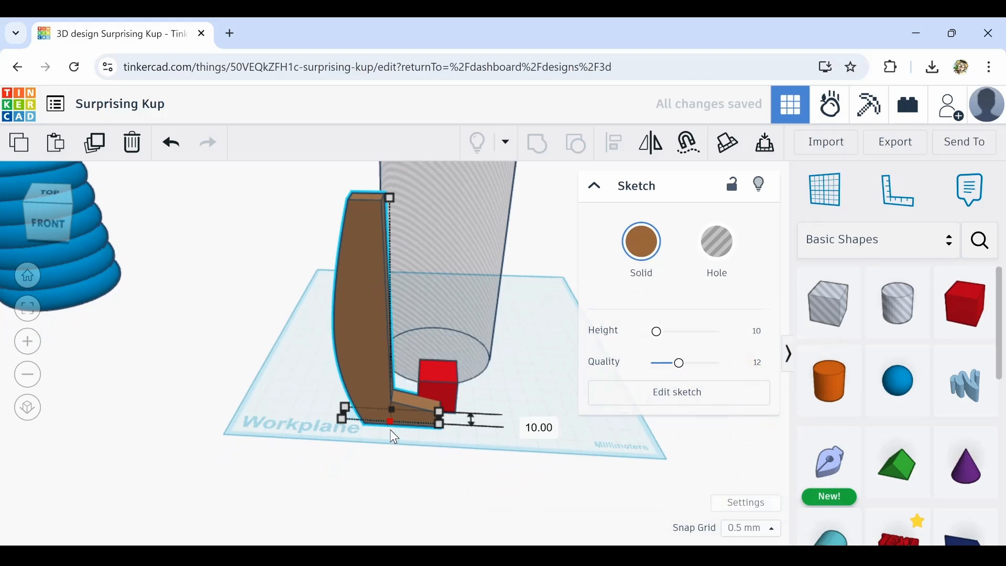
left_click_drag(391, 427, 393, 442)
mouse_move(366, 462)
right_mouse_down()
mouse_move(550, 467)
mouse_move(514, 462)
mouse_move(474, 490)
right_mouse_up()
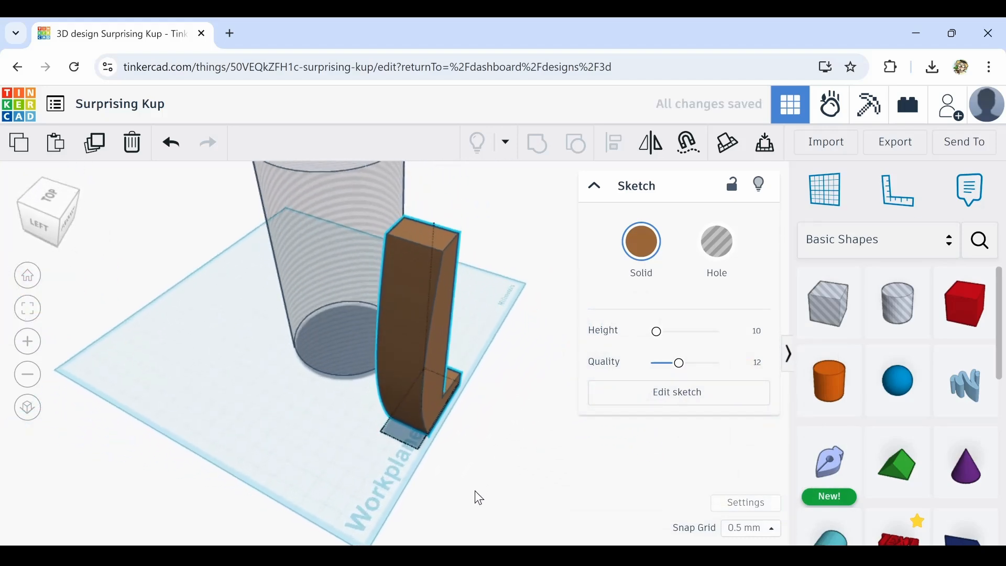
mouse_move(460, 422)
right_mouse_down()
mouse_move(344, 425)
mouse_move(306, 409)
right_mouse_up()
left_click(282, 301)
left_click(359, 343)
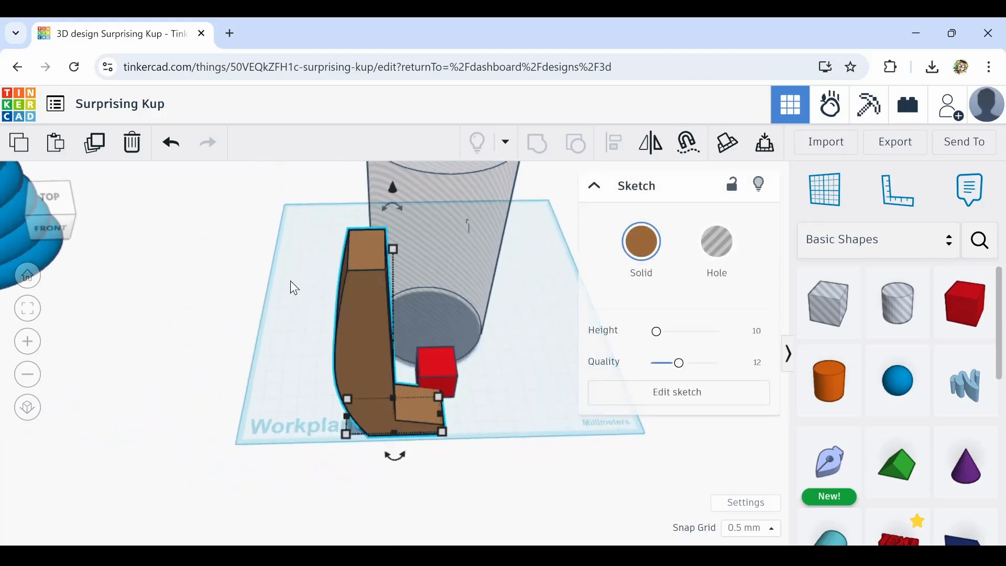
left_click(101, 152)
key("Right")
key("Right")
key("Right")
key("Right")
key("Right")
key("Right")
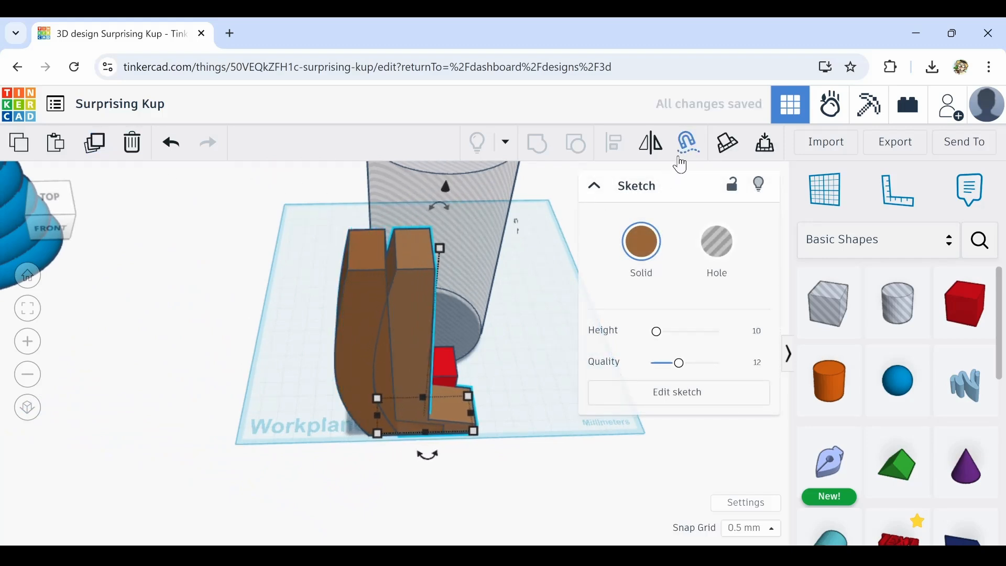
key("Right")
key("Right")
key("Right")
key("Right")
key("Right")
key("Right")
key("Right")
key("Right")
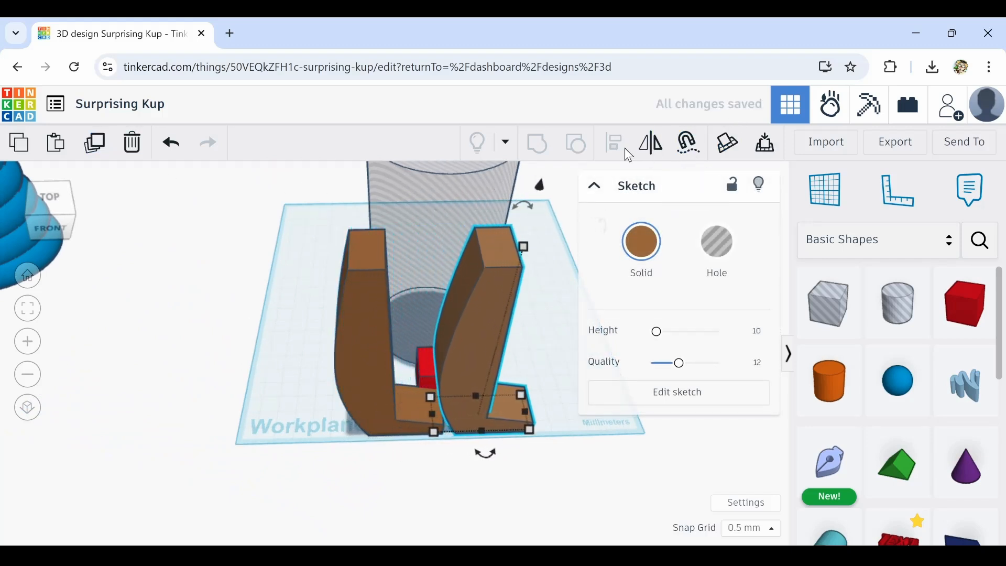
left_click(649, 152)
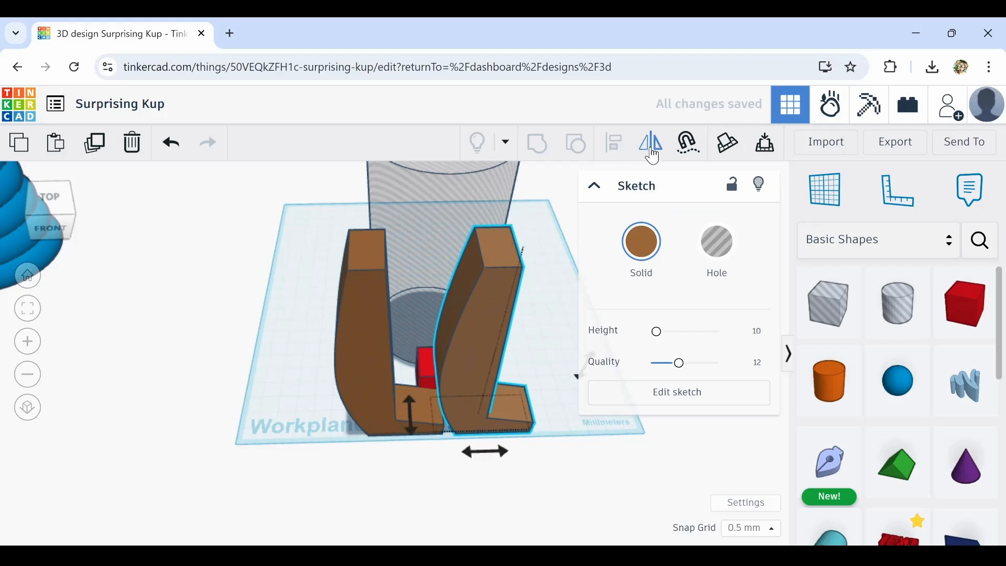
left_click(472, 453)
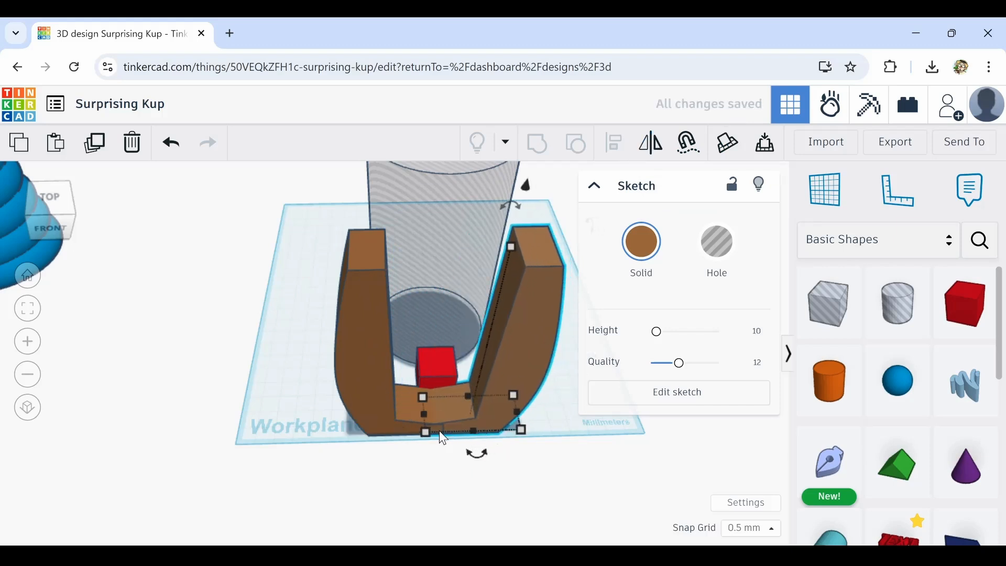
Select both walls with the hole cylinder and center-align them
left_click_drag(423, 418, 441, 334)
scroll(455, 352, "down", 3)
middle_click_drag(458, 353, 421, 406)
left_click_drag(340, 303, 502, 378)
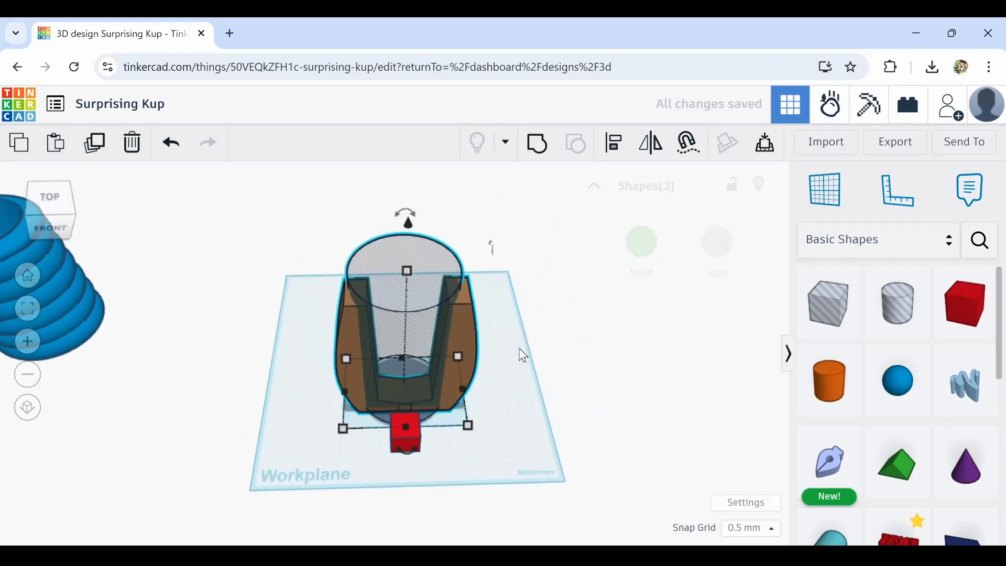
left_click(615, 145)
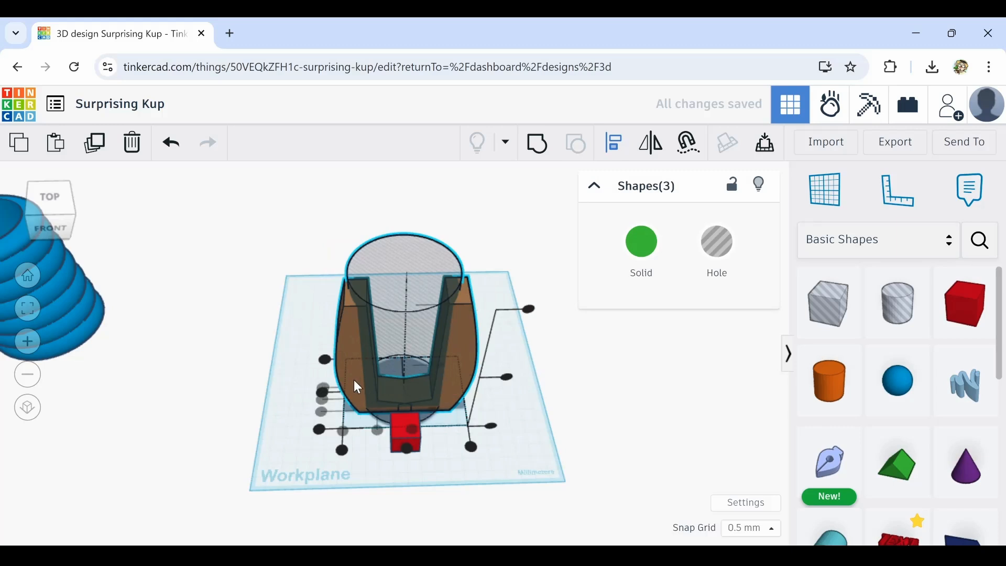
left_click(323, 391)
left_click(295, 378)
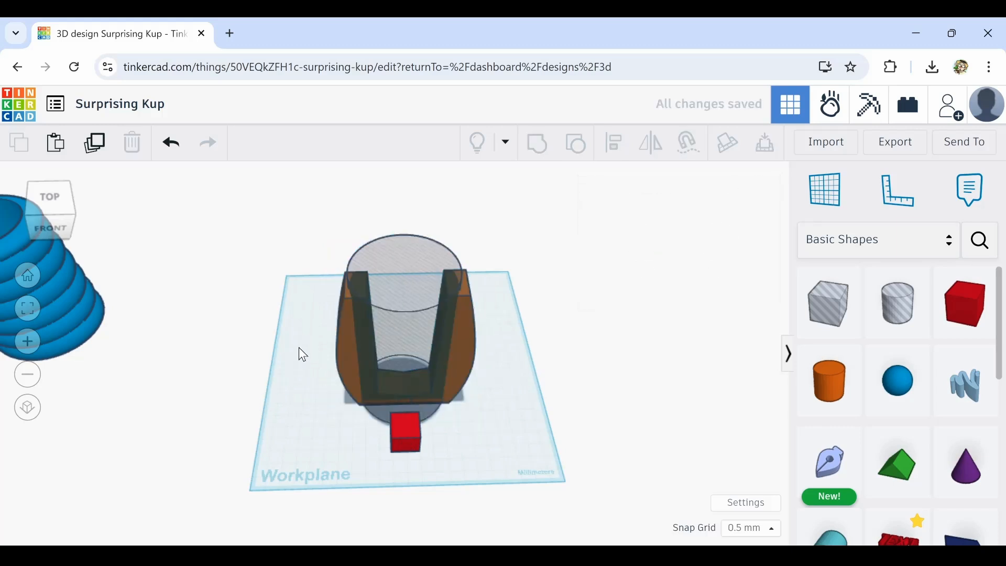
Group the two brown wall pieces into one shape
scroll(299, 348, "up", 2)
left_click(351, 336)
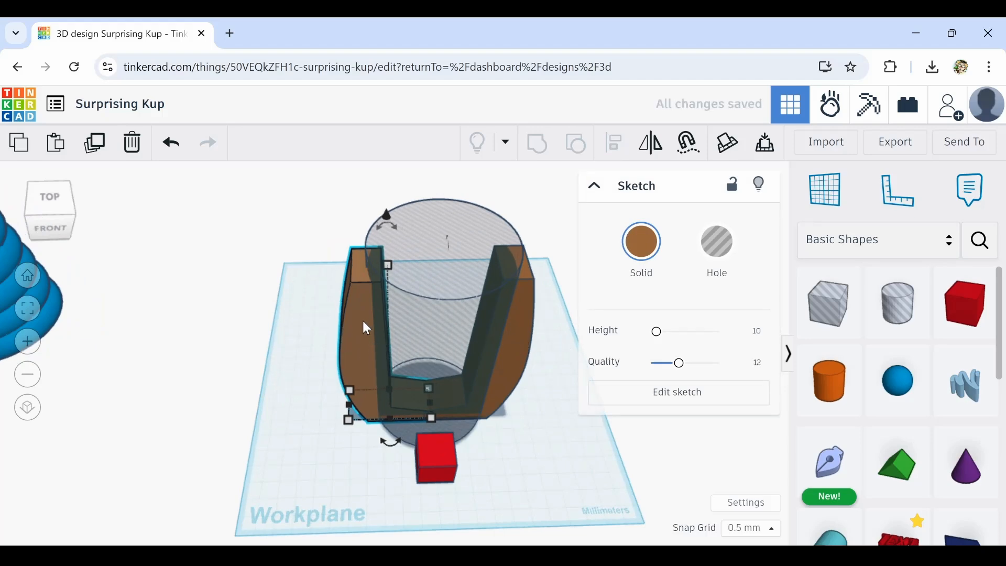
left_click(294, 298)
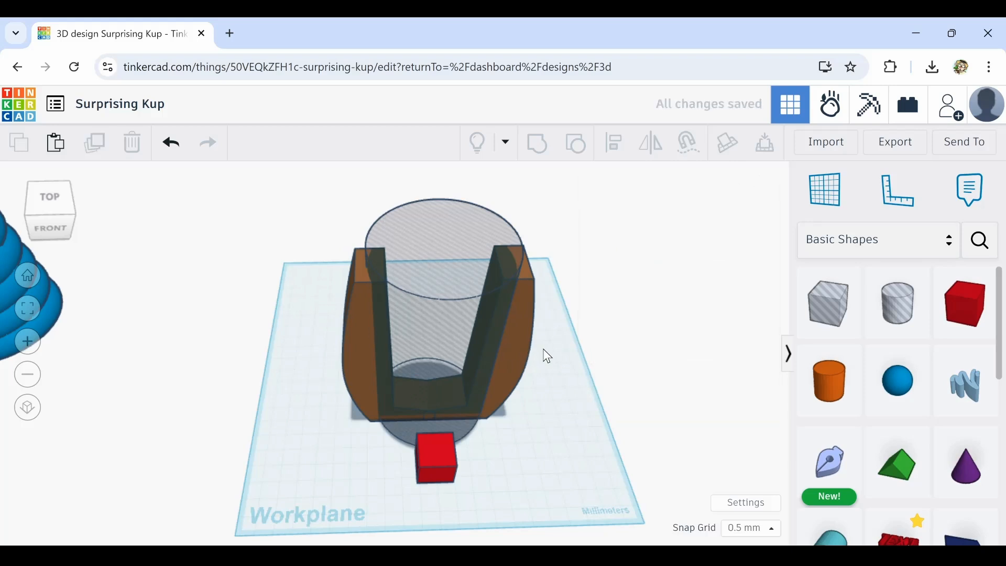
left_click_drag(416, 362, 390, 361)
left_click(429, 218, "shift")
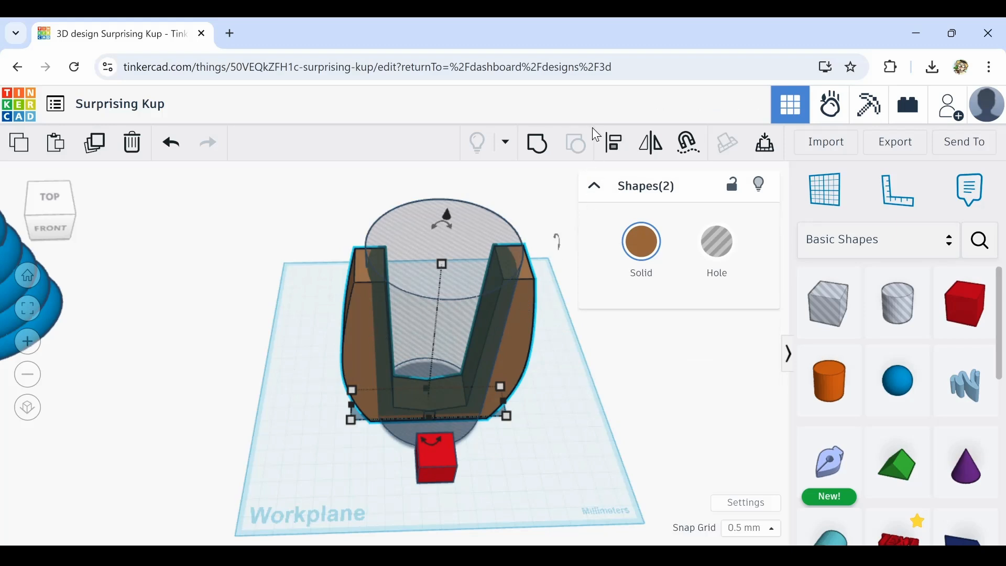
left_click(538, 144)
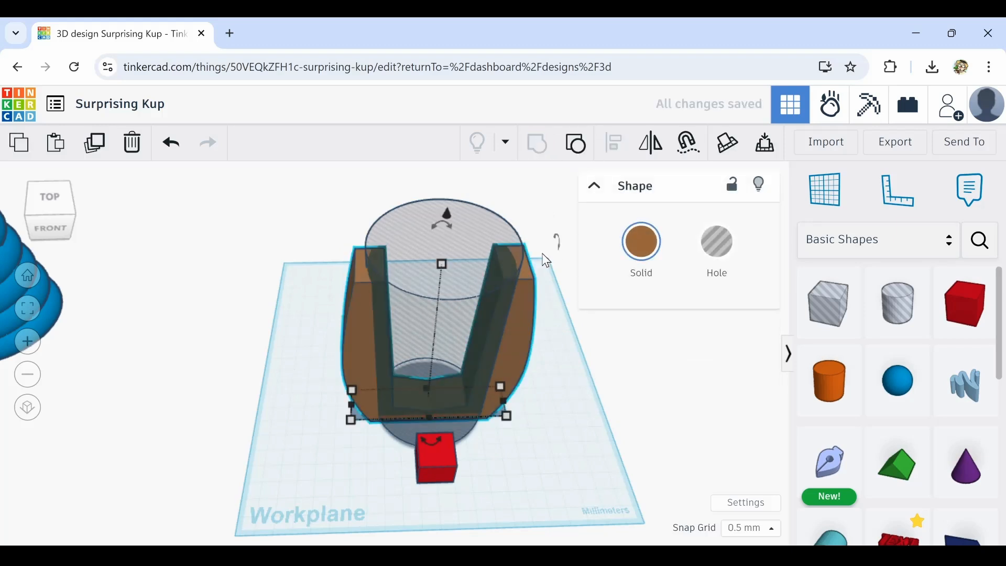
Delete the red box
scroll(581, 360, "down", 2)
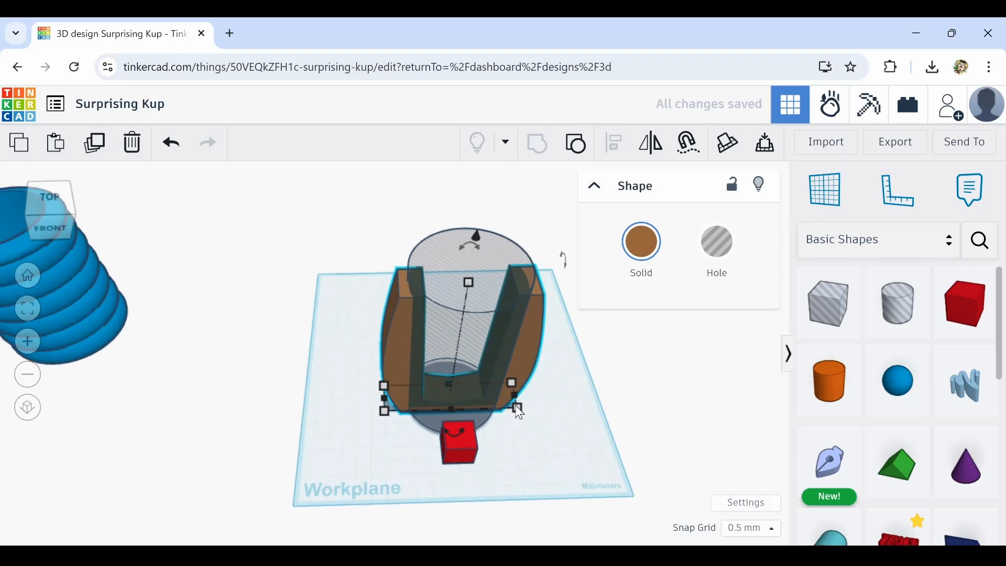
mouse_move(462, 440)
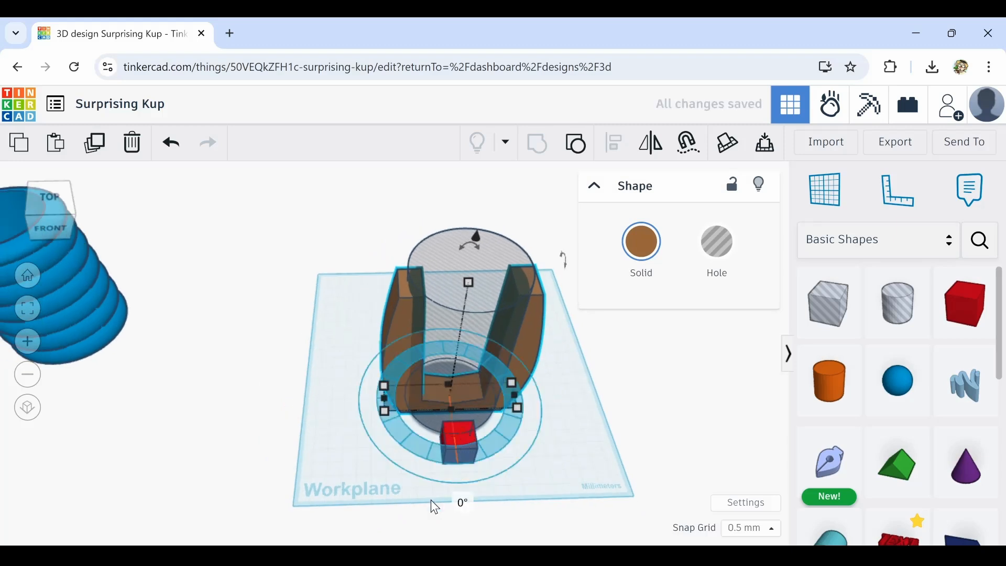
left_click(460, 445)
left_click(133, 149)
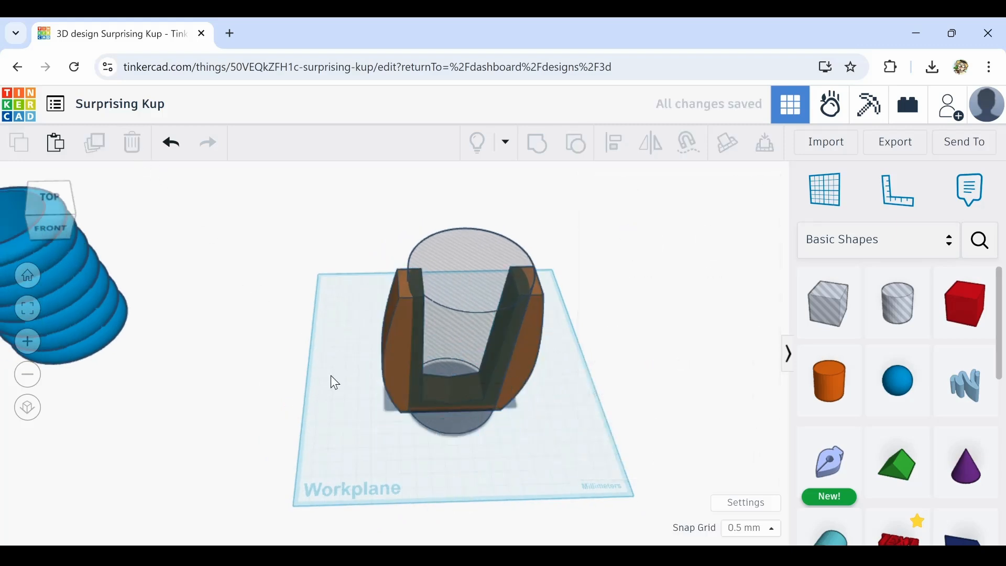
Select the grouped walls together with the hole cylinder and center-align them
left_click(395, 358)
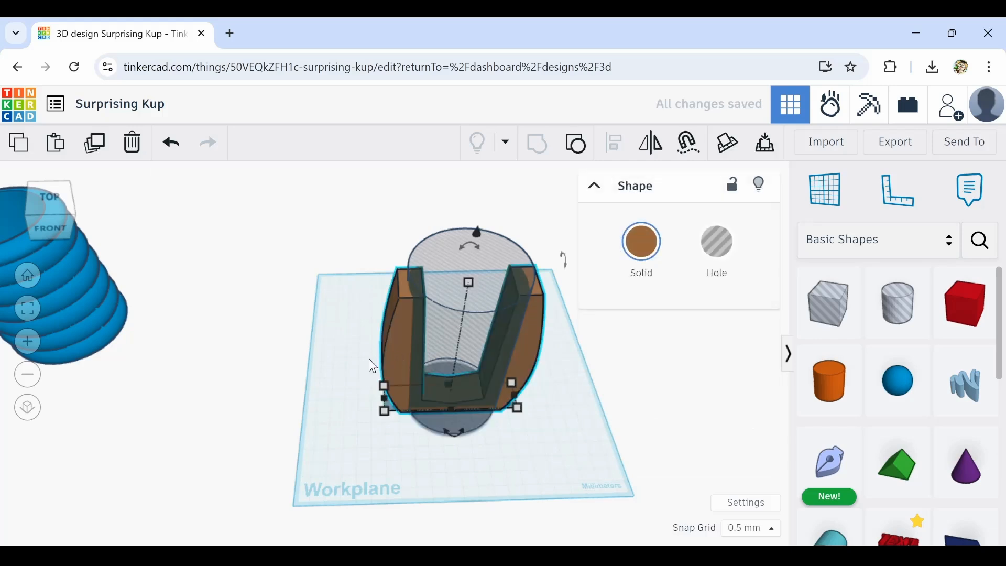
left_click(652, 147)
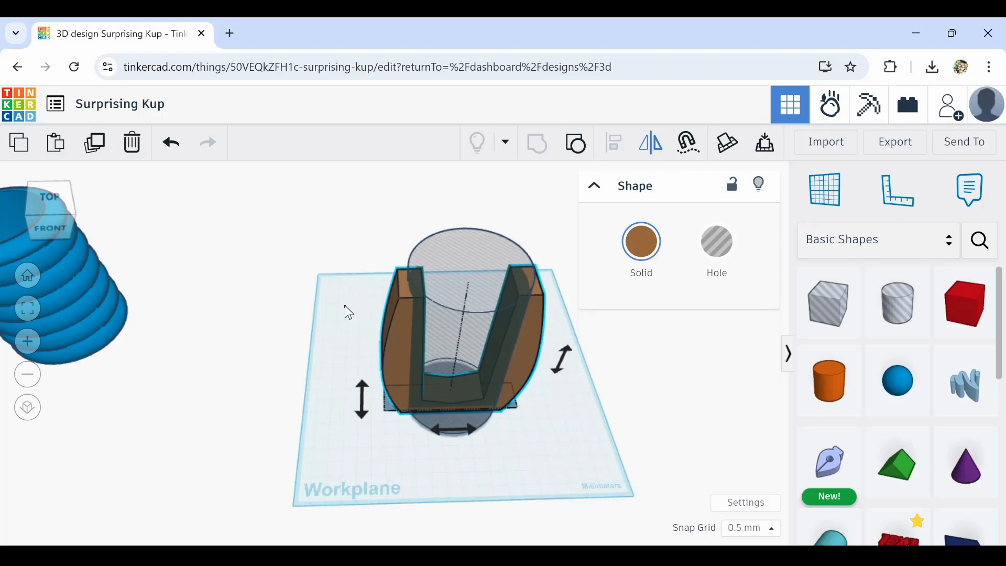
left_click_drag(374, 265, 483, 332)
left_click(616, 145)
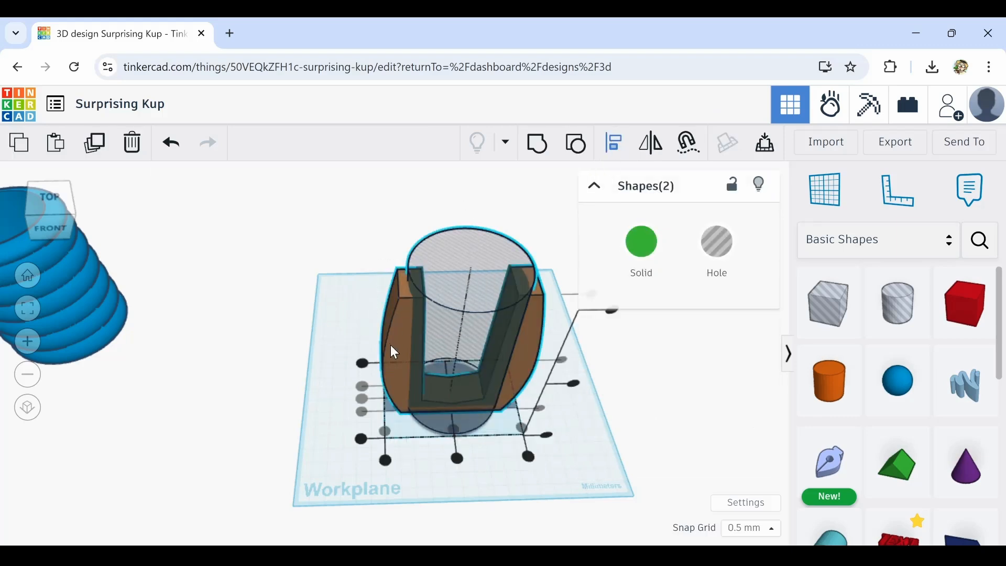
left_click(317, 373)
Duplicate the grouped walls and rotate the copy about 45° around the cylinder
right_click_drag(376, 347, 414, 341)
left_click(406, 328)
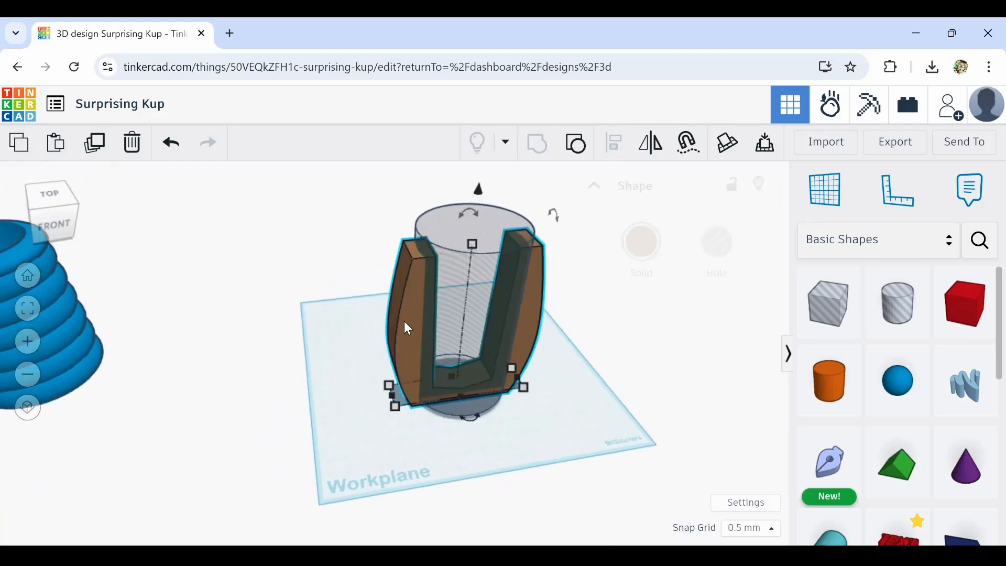
left_click(95, 143)
left_click_drag(476, 420, 431, 429)
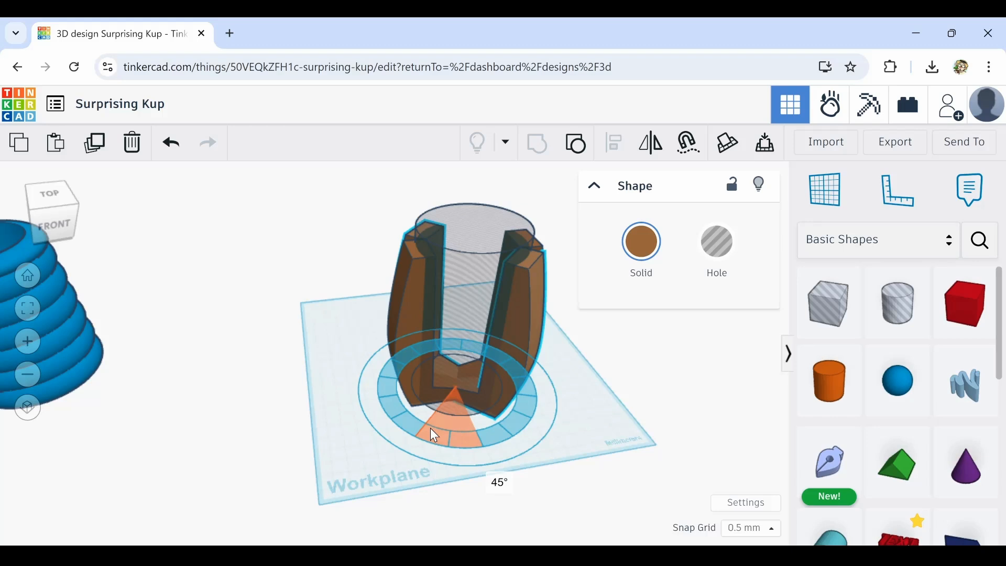
left_click_drag(431, 429, 448, 431)
Re-center the rotated wall copy on the hole cylinder by center-aligning the two
right_click_drag(643, 371, 199, 240)
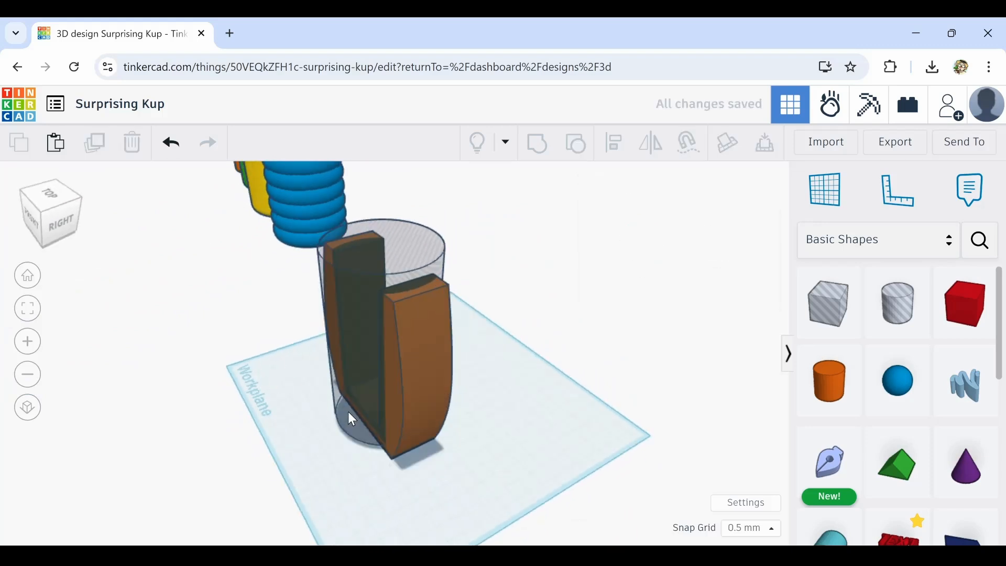
left_click(369, 417)
left_click_drag(363, 419, 386, 412)
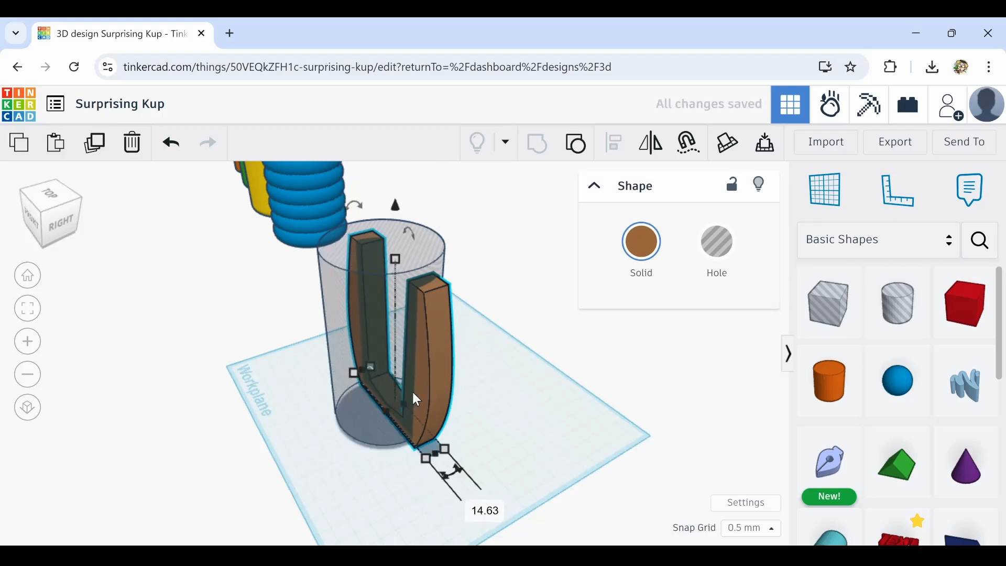
left_click(374, 436, "shift")
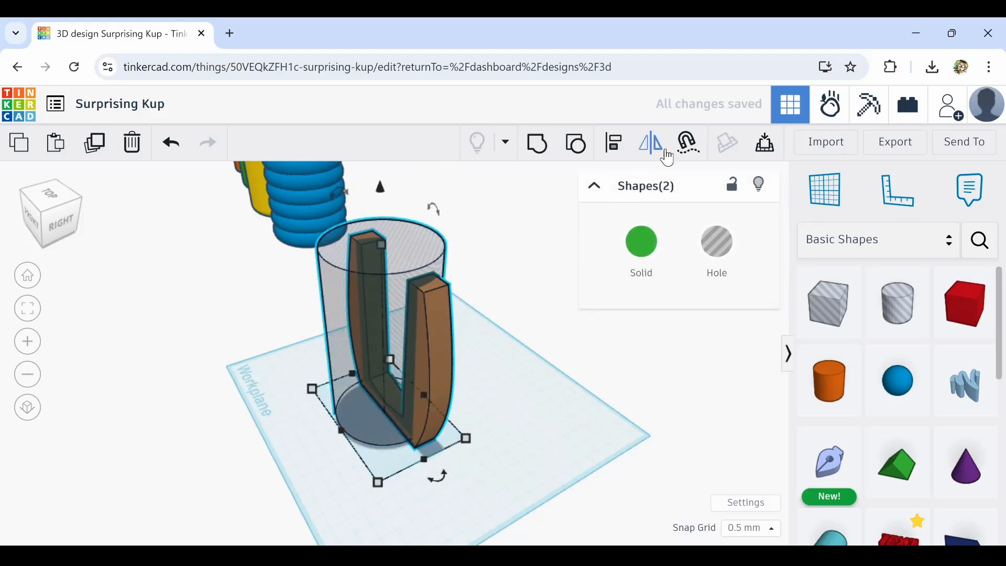
left_click(616, 147)
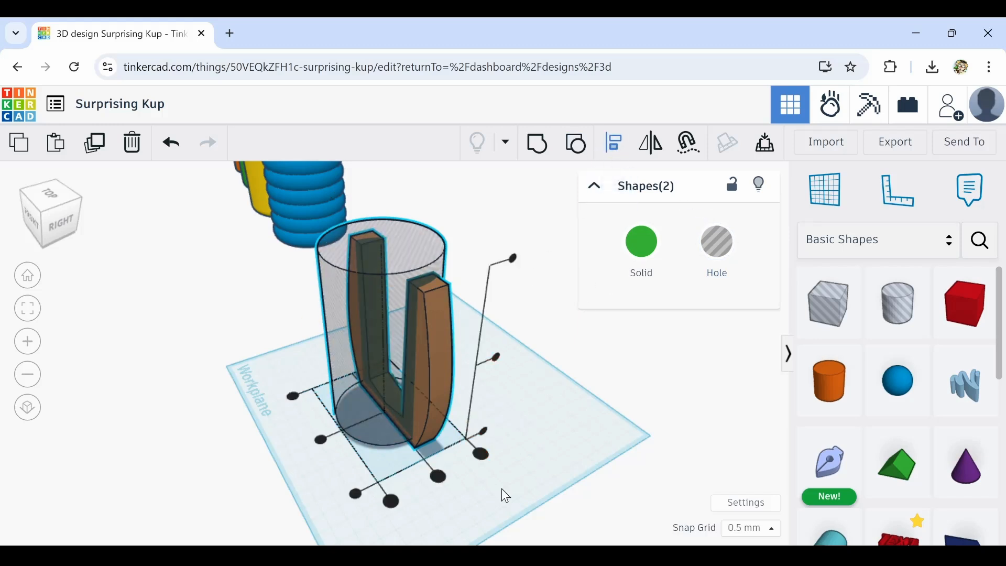
left_click(440, 479)
left_click(456, 482)
Duplicate and repeat the rotated wall group to fill the ring of staves around the cylinder
left_click(419, 405)
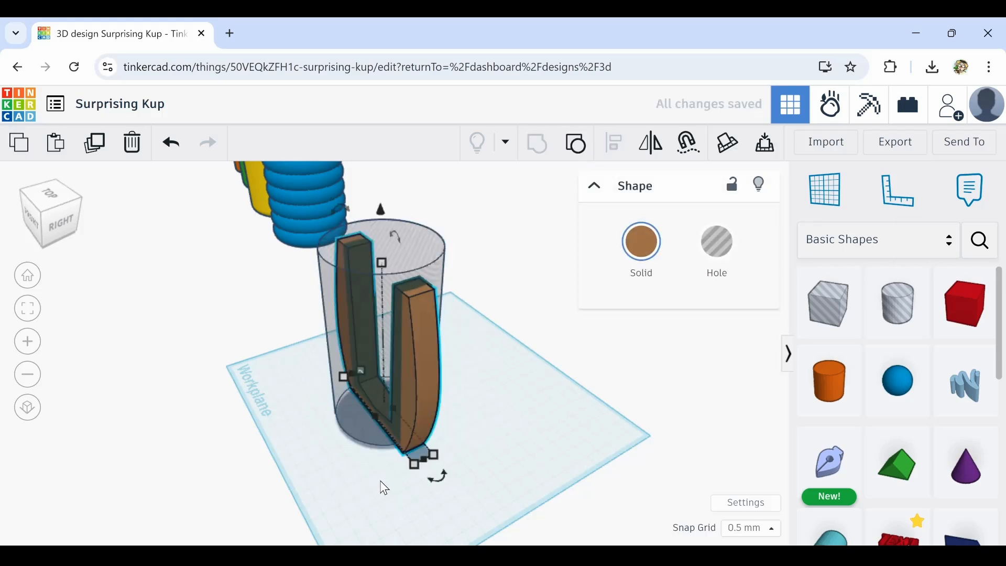
right_click_drag(381, 481, 461, 489)
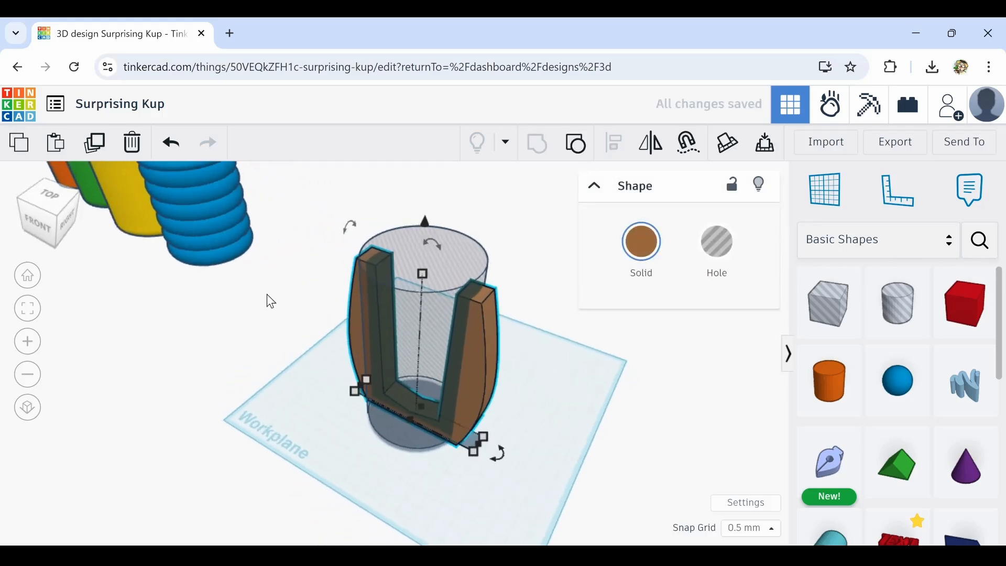
left_click(95, 142)
left_click_drag(497, 454, 476, 473)
right_click_drag(550, 437, 562, 380)
scroll(352, 336, "up", 2)
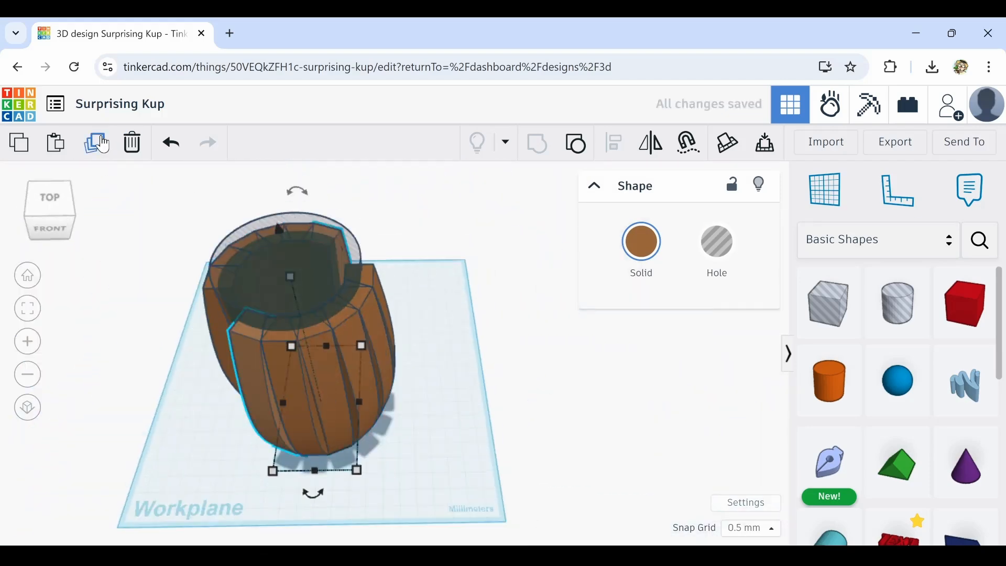
right_click_drag(527, 438, 297, 391)
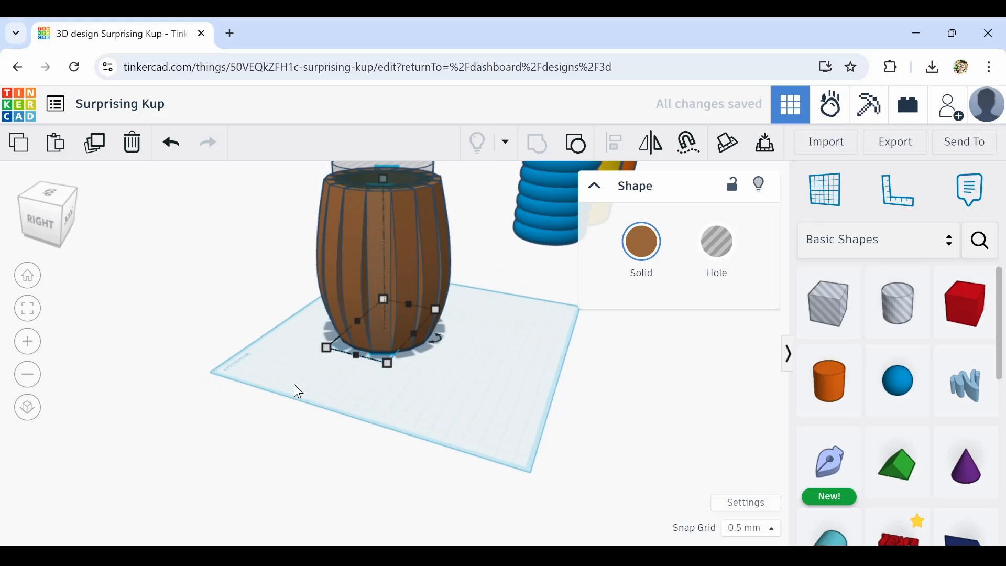
Orbit and zoom around the barrel to inspect the completed ring of staves
left_click(520, 299)
right_click_drag(536, 346, 740, 410)
scroll(453, 313, "up", 2)
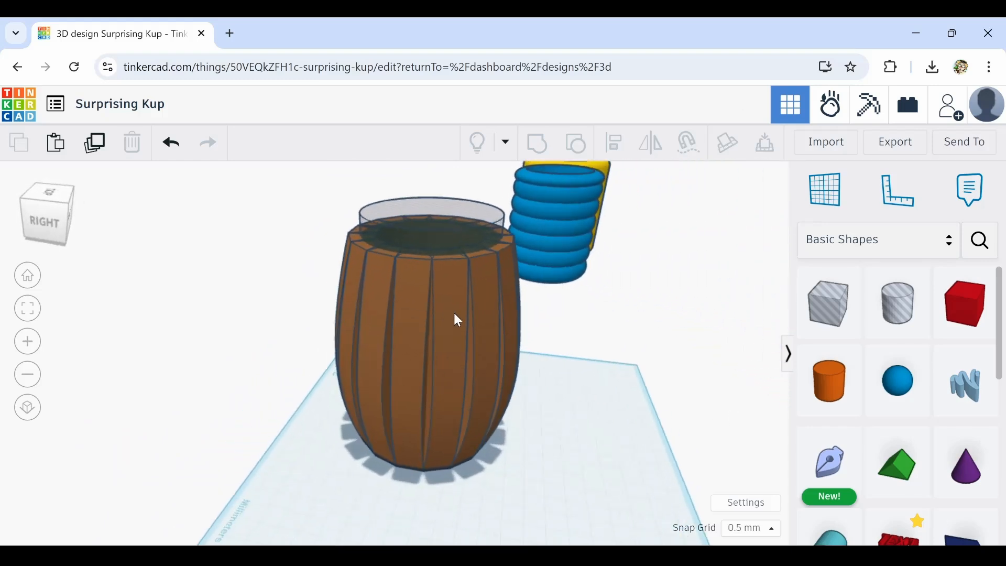
scroll(445, 318, "up", 3)
right_click_drag(415, 356, 582, 377)
scroll(419, 398, "down", 1)
scroll(419, 397, "up", 3)
scroll(419, 397, "down", 4)
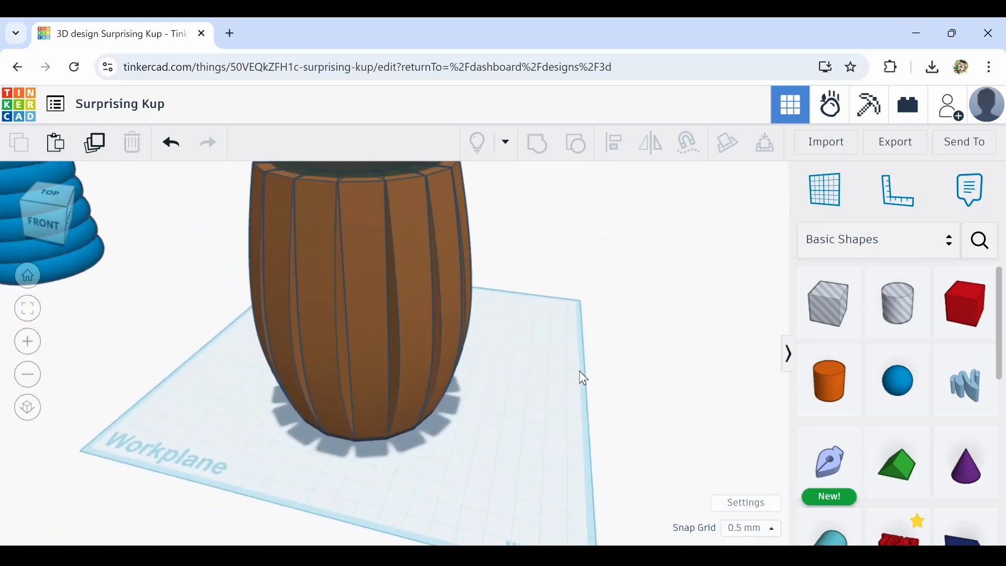
scroll(583, 377, "down", 3)
scroll(848, 450, "down", 10)
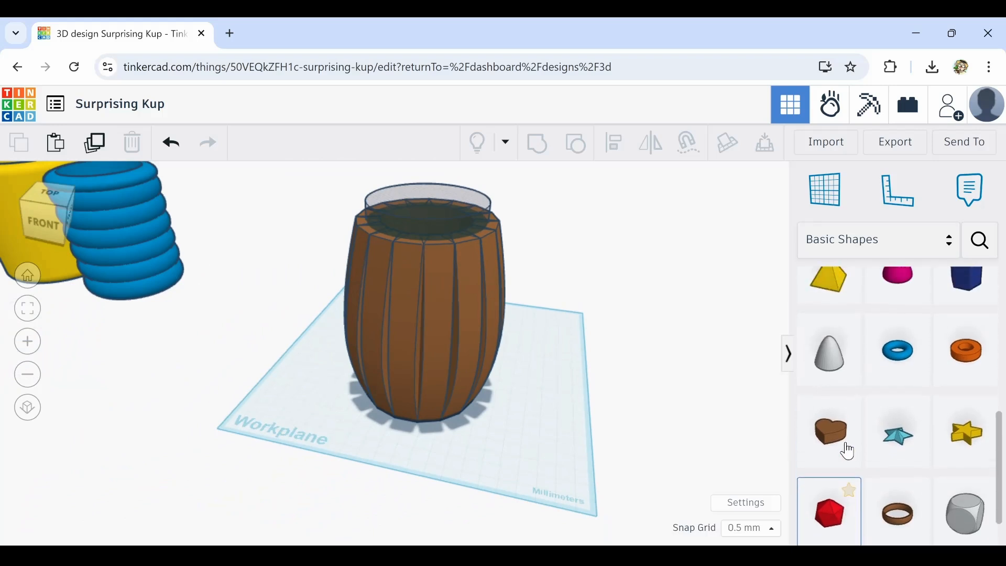
Add a Tube shape and move and resize it so it wraps around the barrel
scroll(848, 451, "up", 4)
left_click_drag(966, 526, 632, 533)
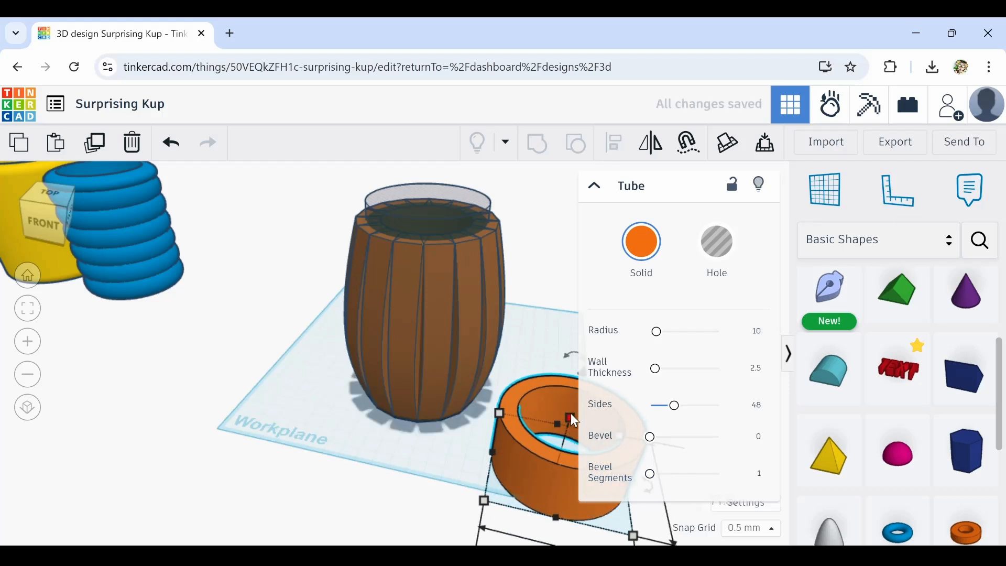
left_click_drag(572, 419, 563, 443)
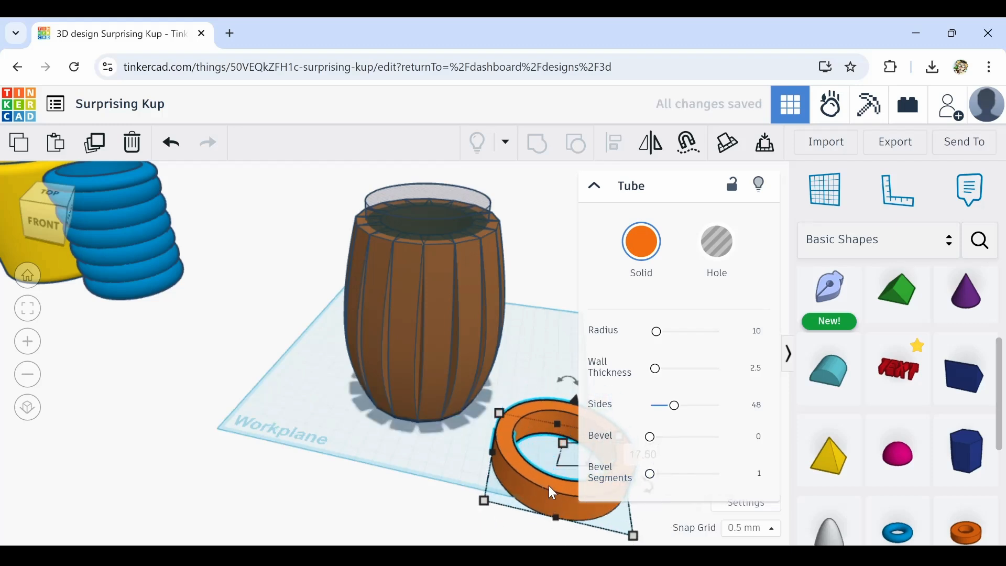
left_click_drag(553, 492, 400, 399)
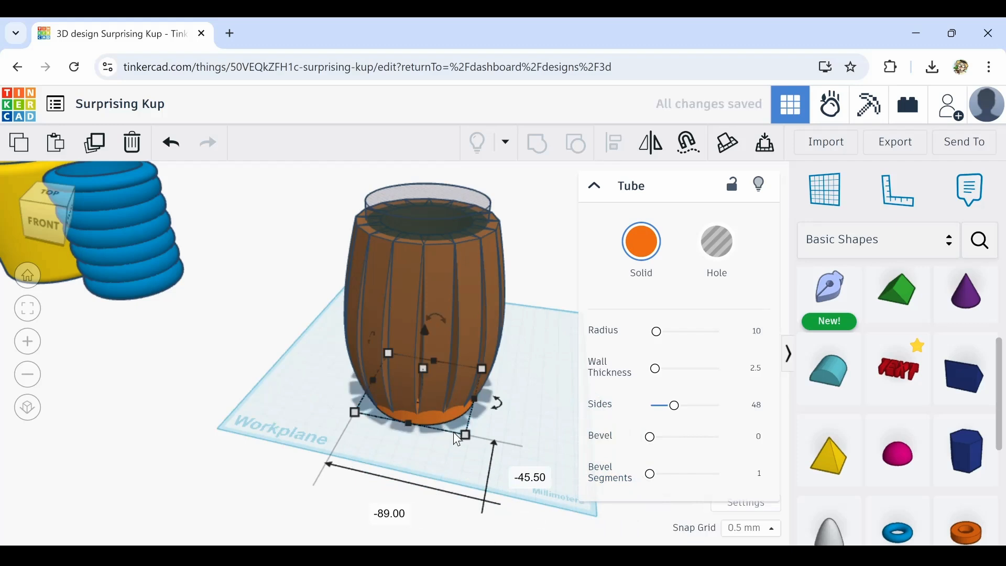
left_click_drag(464, 434, 496, 465)
left_click_drag(448, 429, 436, 400)
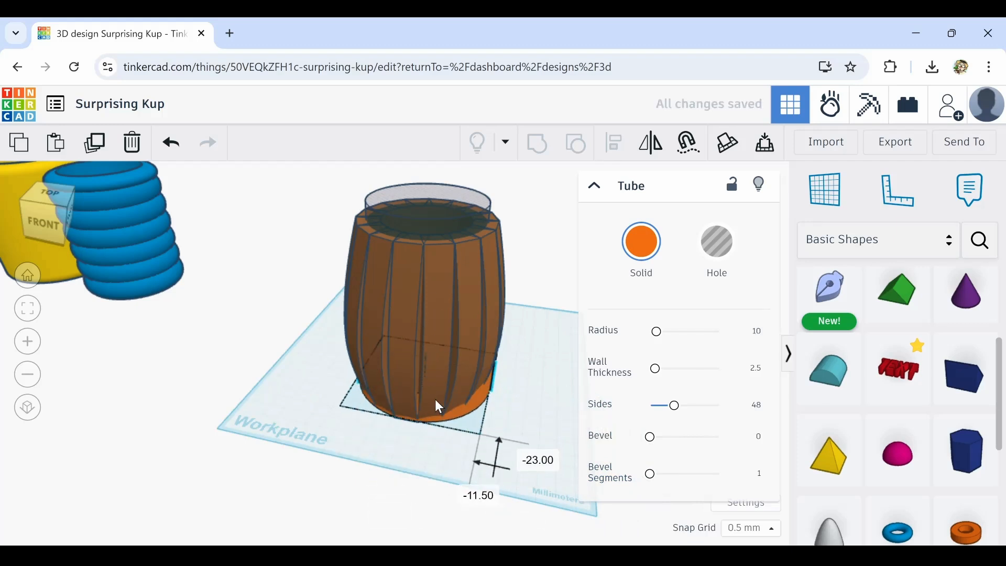
left_click_drag(425, 350, 425, 365)
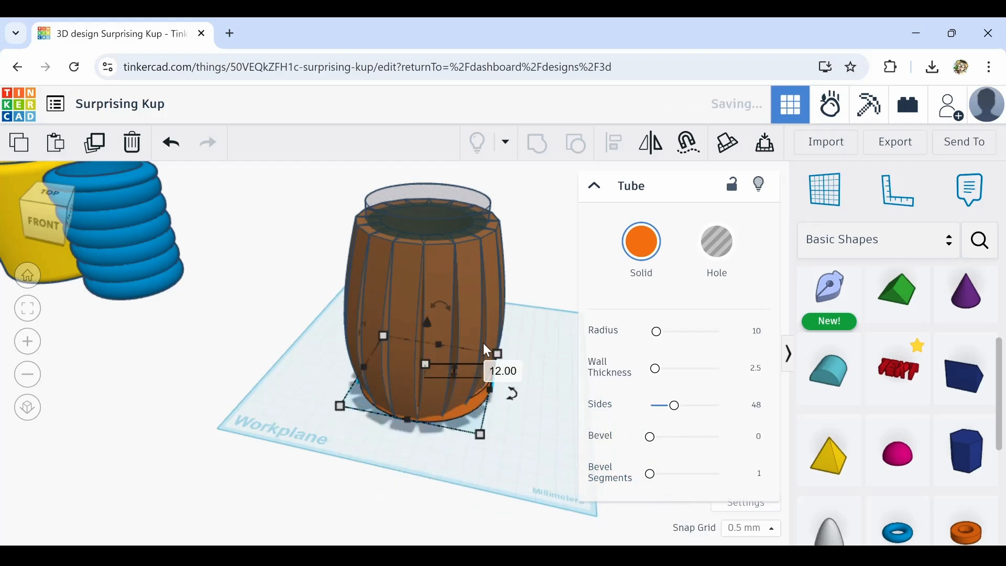
Color the tube light gray and raise it near the barrel's top rim as a hoop
left_click(644, 250)
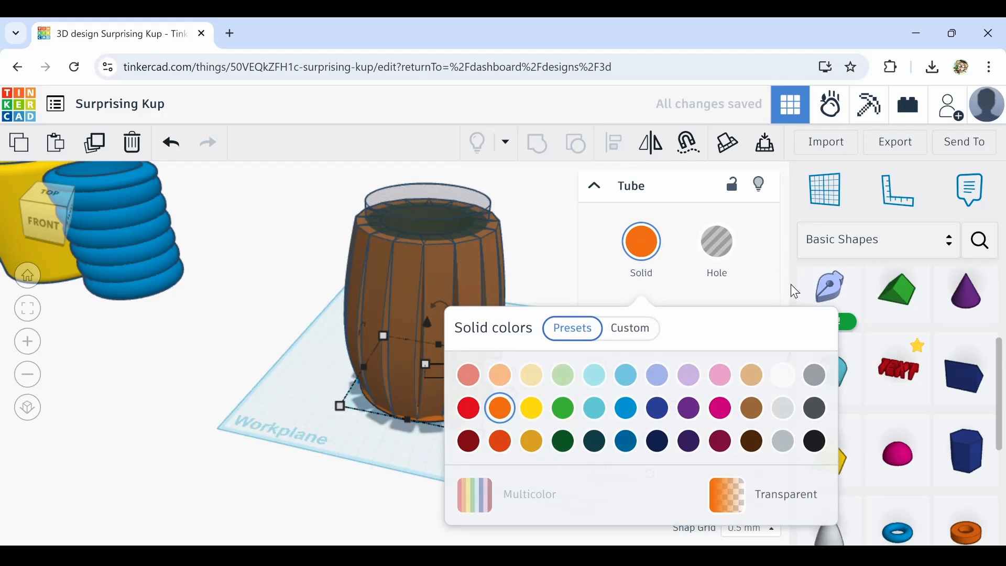
left_click(783, 440)
scroll(380, 449, "down", 3)
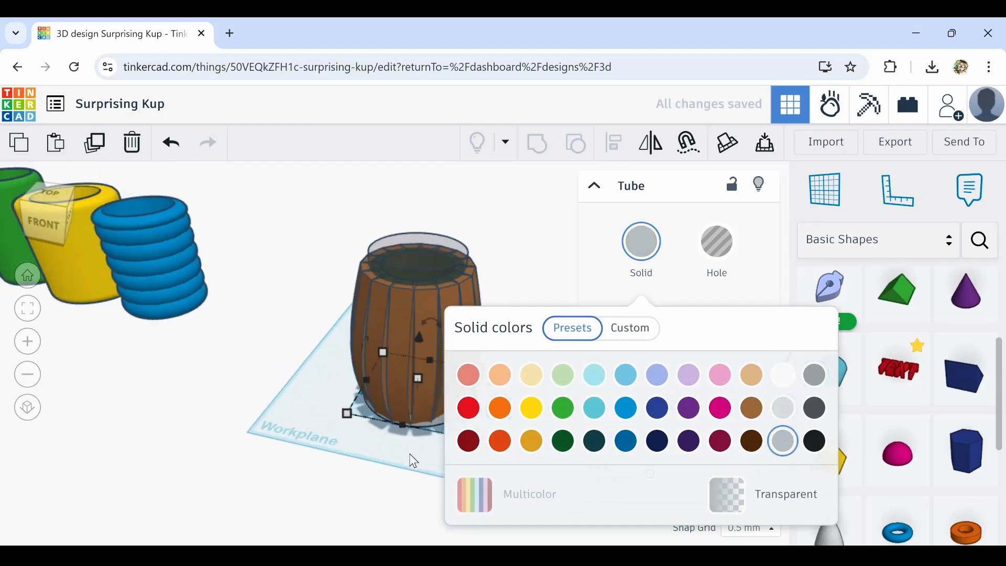
right_click_drag(414, 461, 338, 400)
left_click_drag(332, 347, 304, 243)
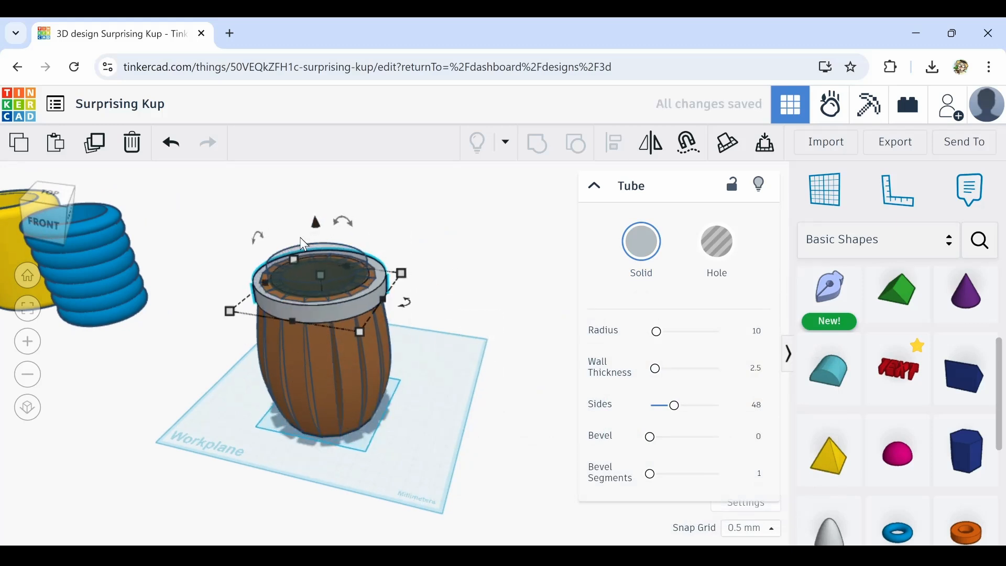
key("ctrl+Down")
key("ctrl+Down")
key("ctrl+Down")
key("ctrl+Down")
key("ctrl+Down")
key("ctrl+Down")
key("ctrl+Down")
key("ctrl+Down")
key("ctrl+Down")
key("ctrl+Down")
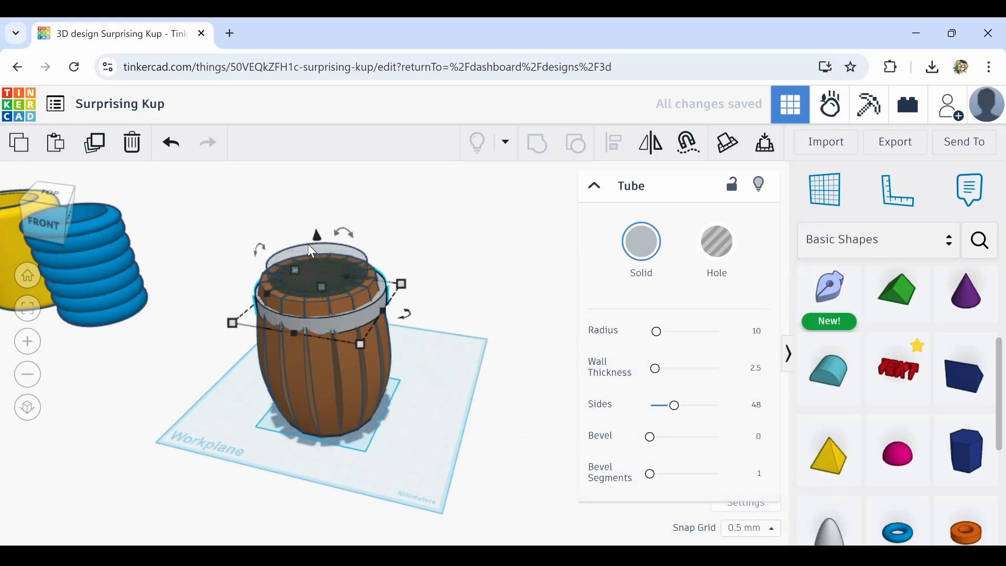
key("ctrl+Down")
key("ctrl+Down")
key("ctrl+Down")
key("ctrl+Down")
key("ctrl+Down")
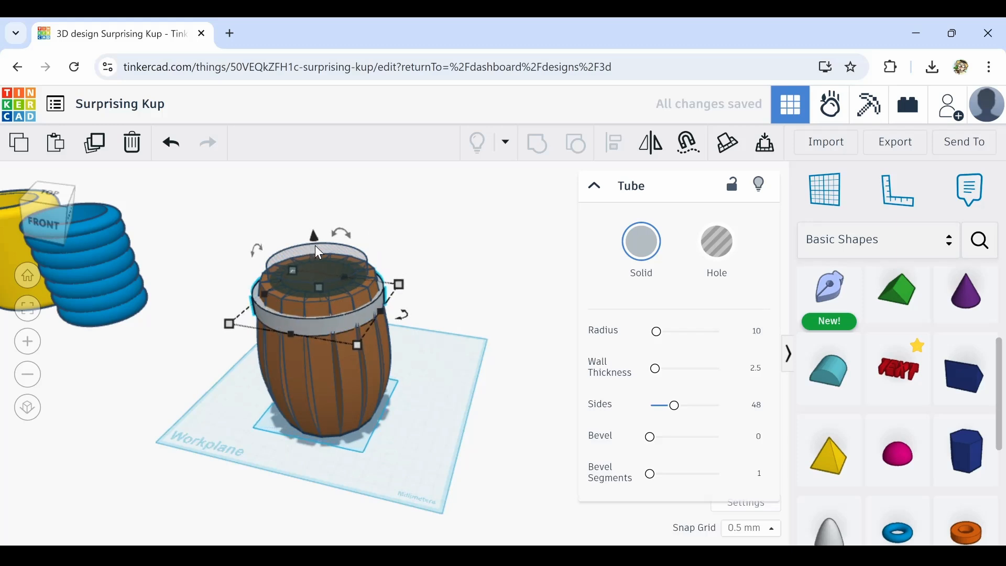
Select the gray hoop with the core cylinder and center-align them
right_click_drag(365, 347, 367, 399)
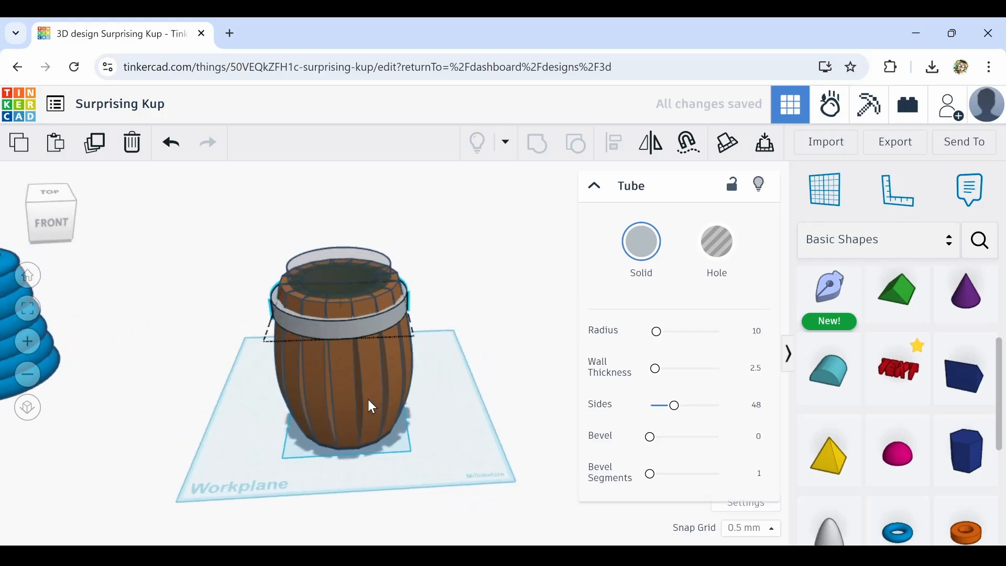
right_click_drag(331, 437, 333, 409)
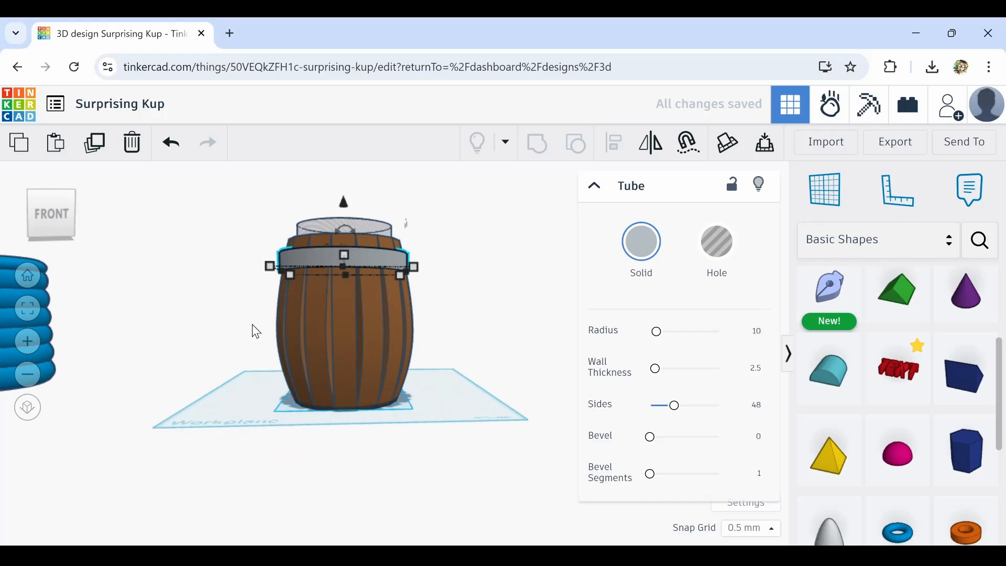
left_click_drag(365, 378, 453, 368)
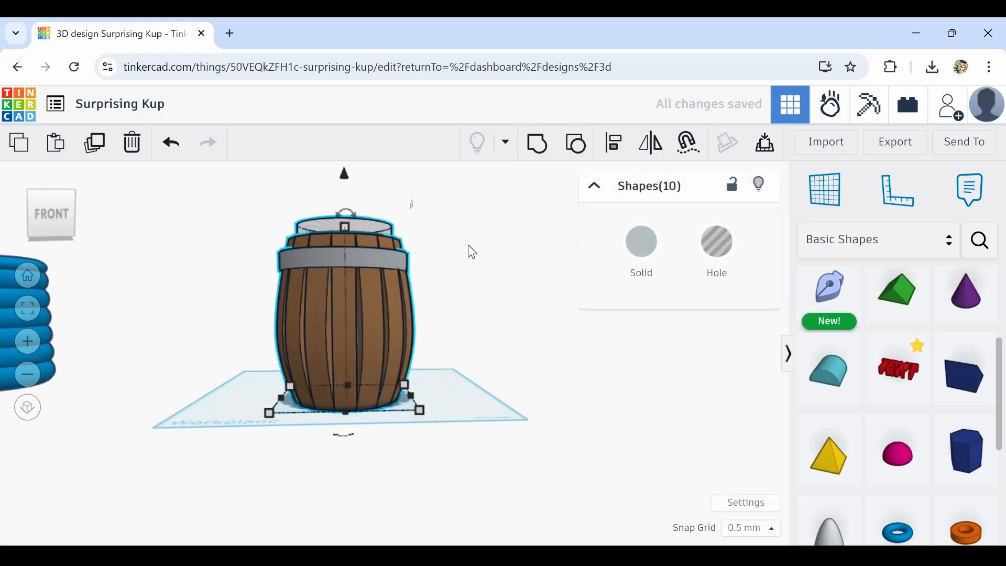
right_click_drag(469, 249, 438, 327)
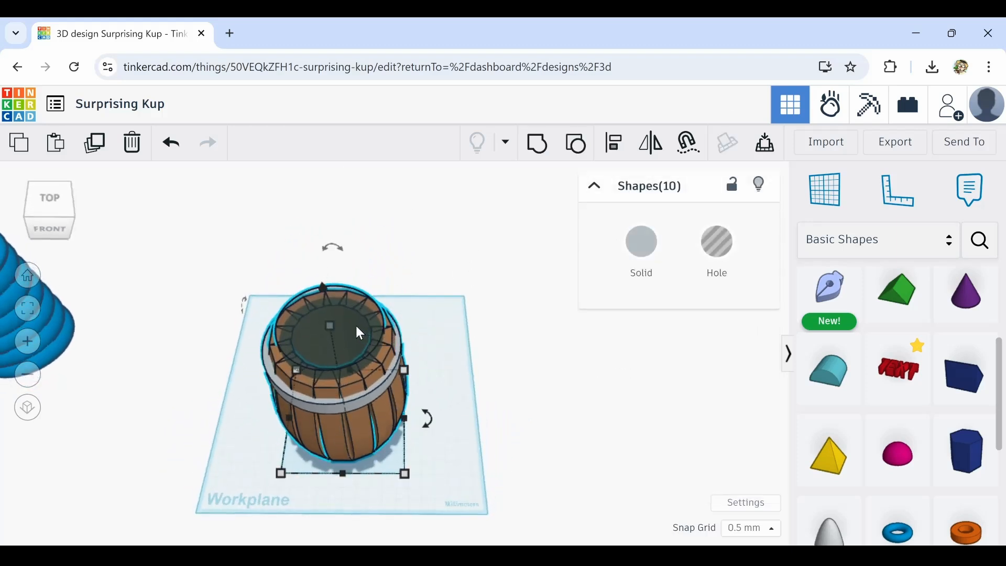
left_click(377, 388)
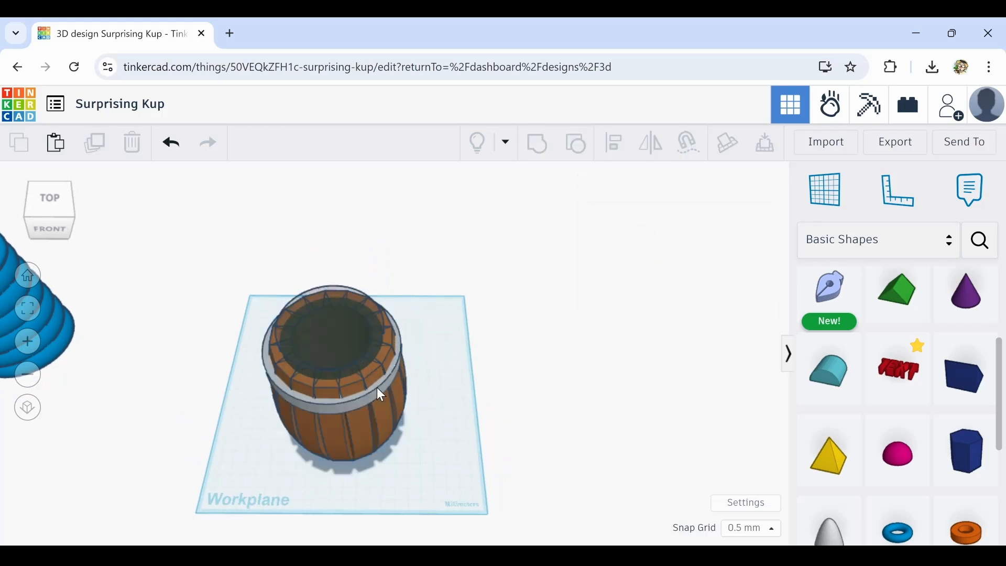
scroll(351, 338, "up", 2)
left_click(352, 335, "shift")
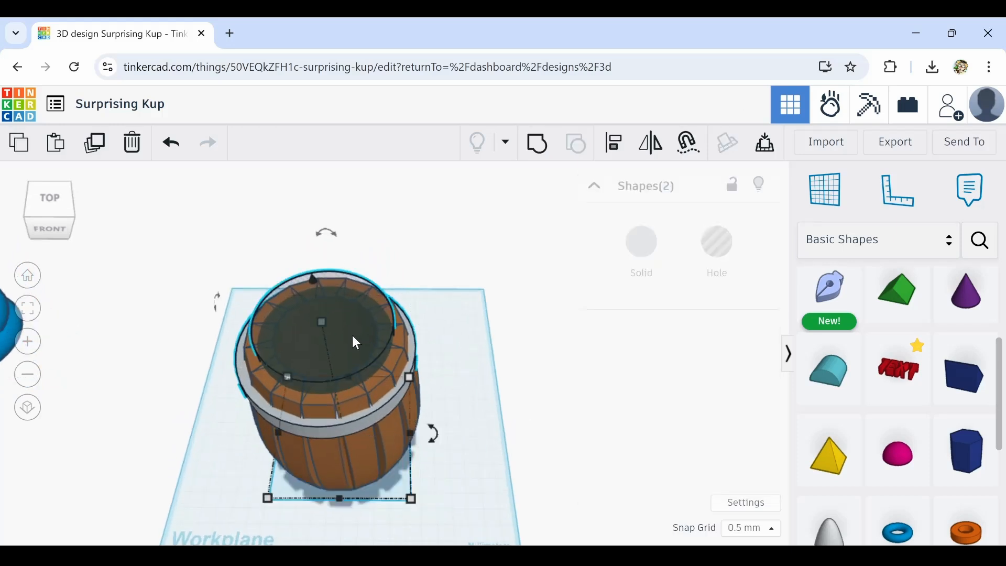
scroll(385, 407, "up", 1)
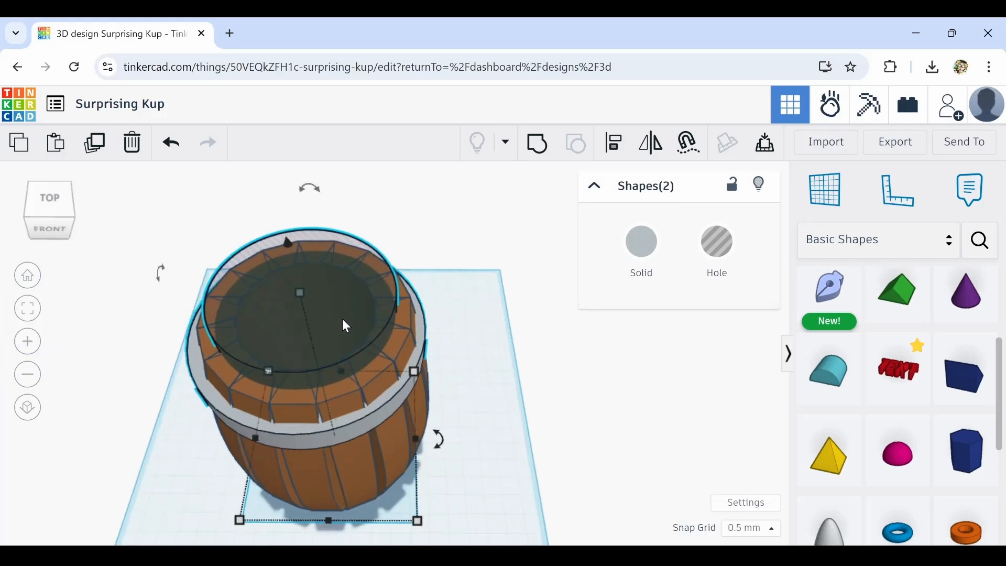
scroll(376, 419, "down", 2)
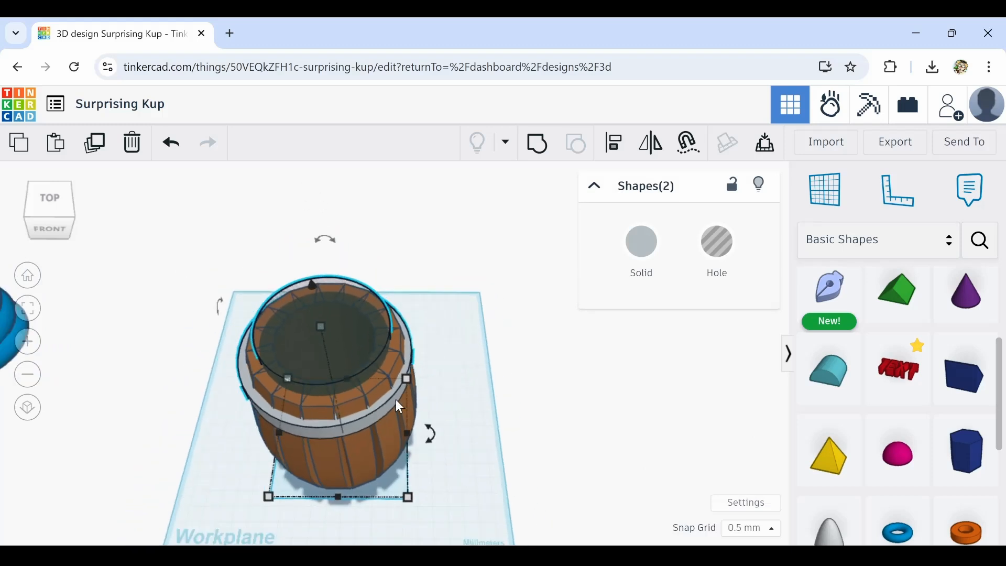
left_click(618, 152)
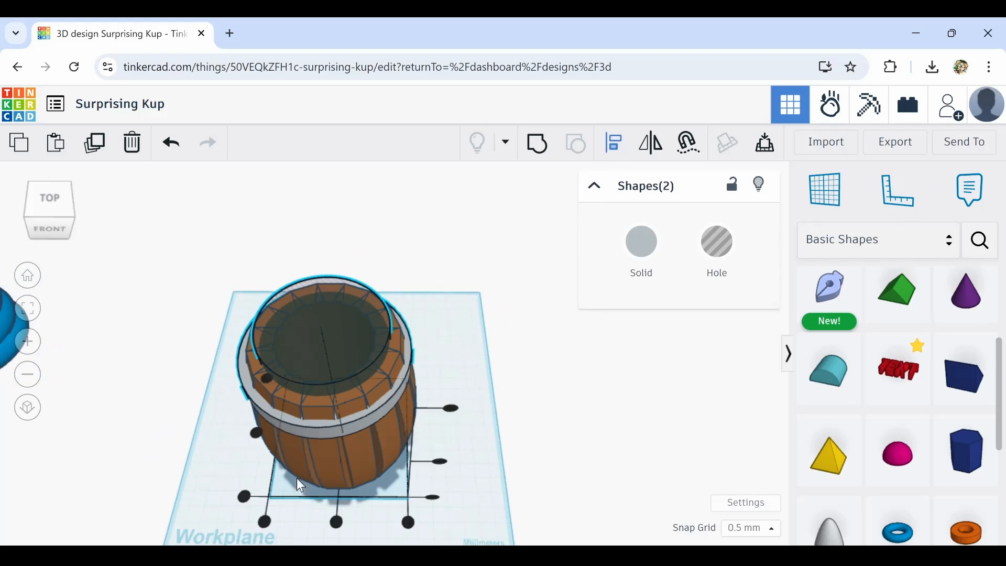
left_click(257, 435)
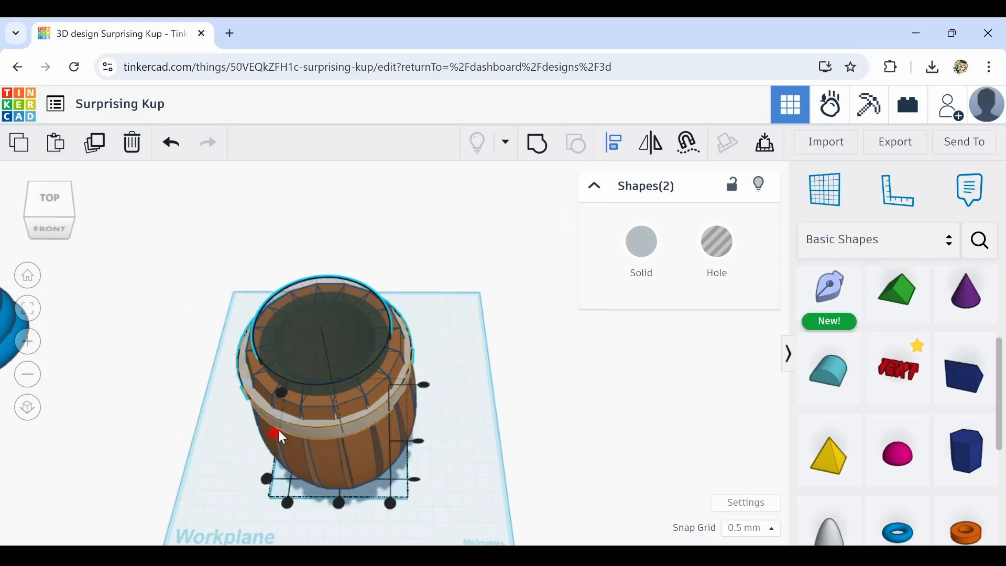
left_click(339, 504)
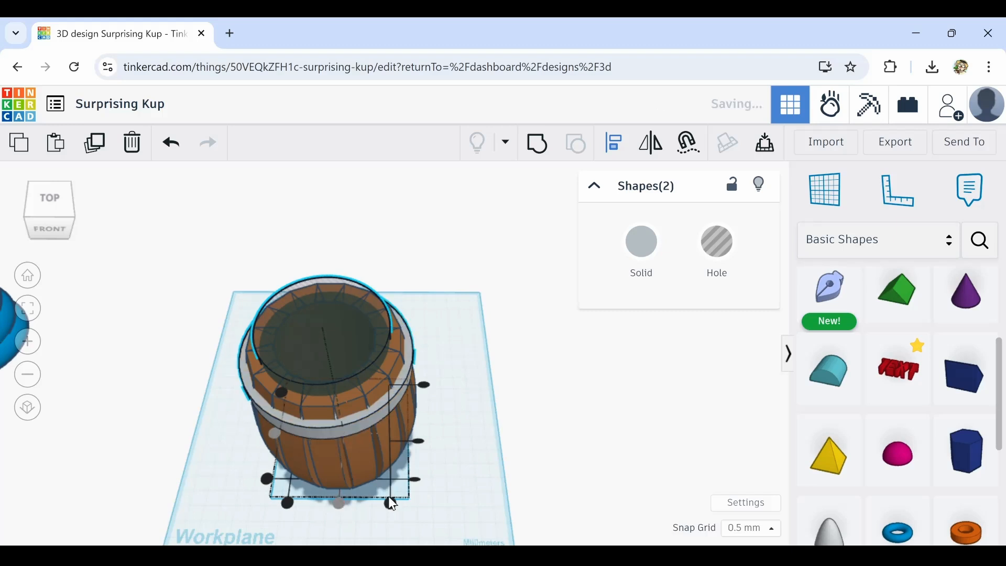
left_click(515, 448)
Orbit and zoom to inspect the hoop around the barrel's rim
right_click_drag(468, 474, 450, 405)
middle_click_drag(491, 498, 471, 413)
scroll(469, 413, "down", 3)
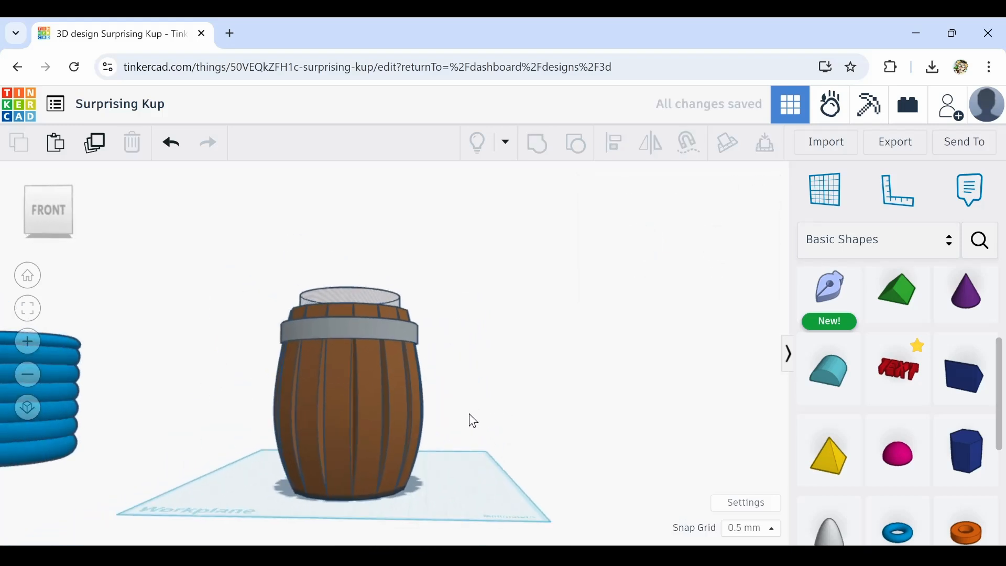
right_click_drag(469, 414, 487, 439)
scroll(396, 343, "up", 5)
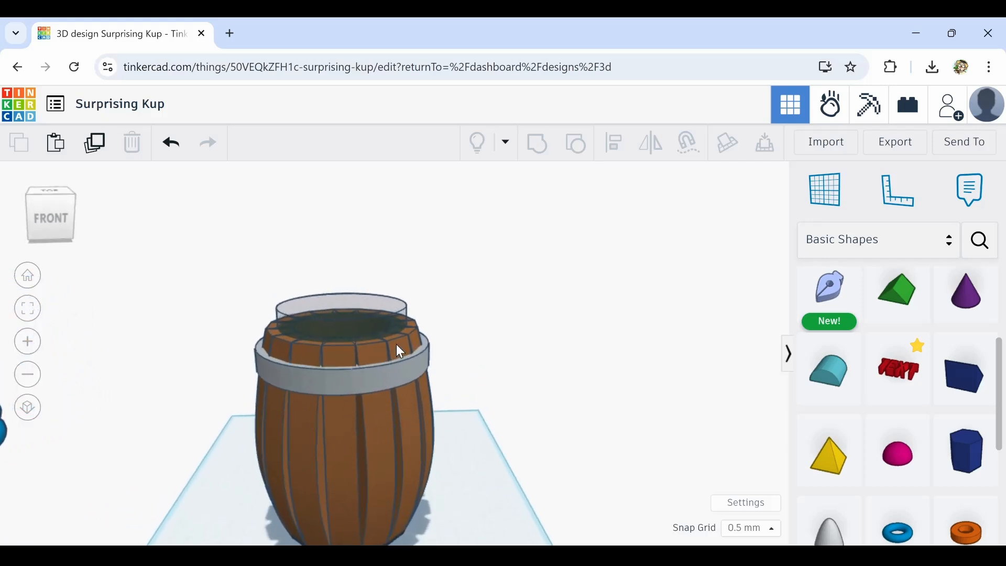
right_click_drag(396, 379, 285, 373)
scroll(290, 379, "down", 6)
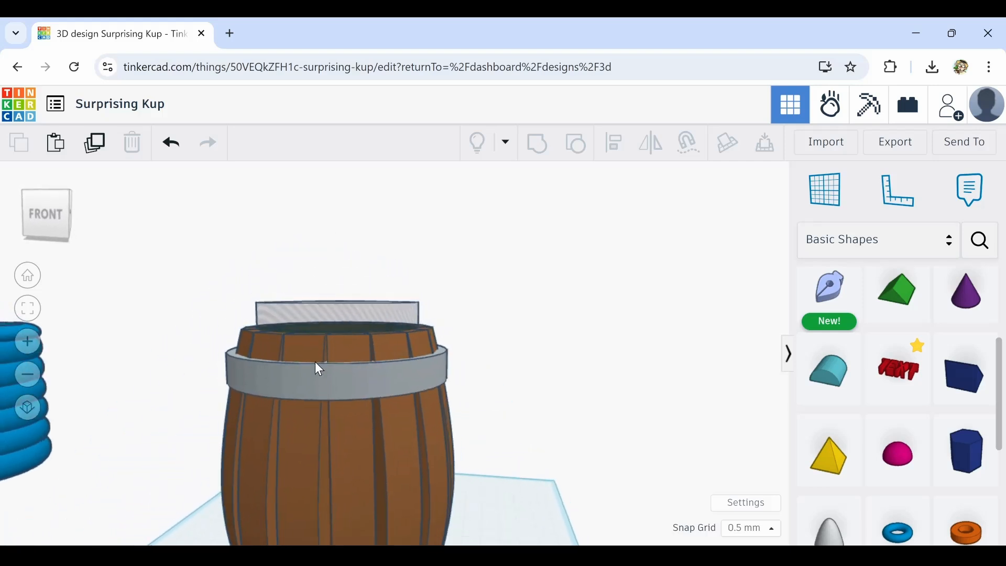
Orbit and zoom the view to examine the barrel and hoop from several angles
middle_click_drag(350, 454, 415, 397)
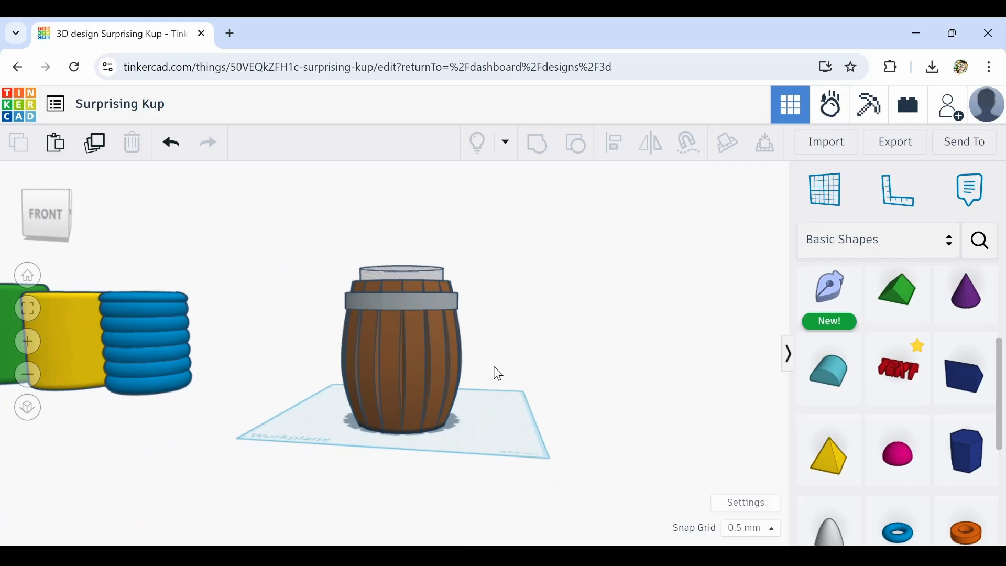
middle_click_drag(496, 373, 457, 457)
left_click(427, 444)
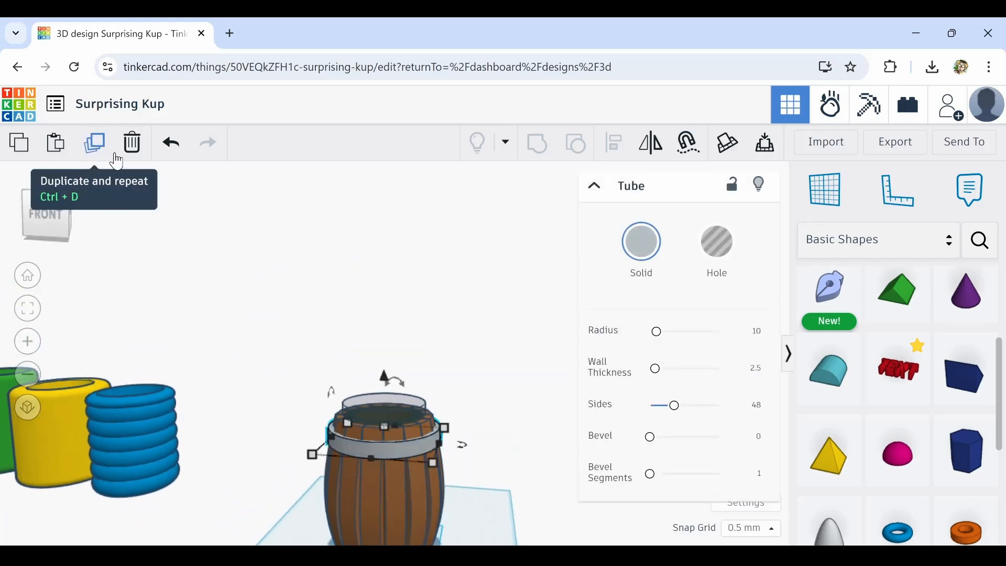
middle_click_drag(519, 500, 511, 360)
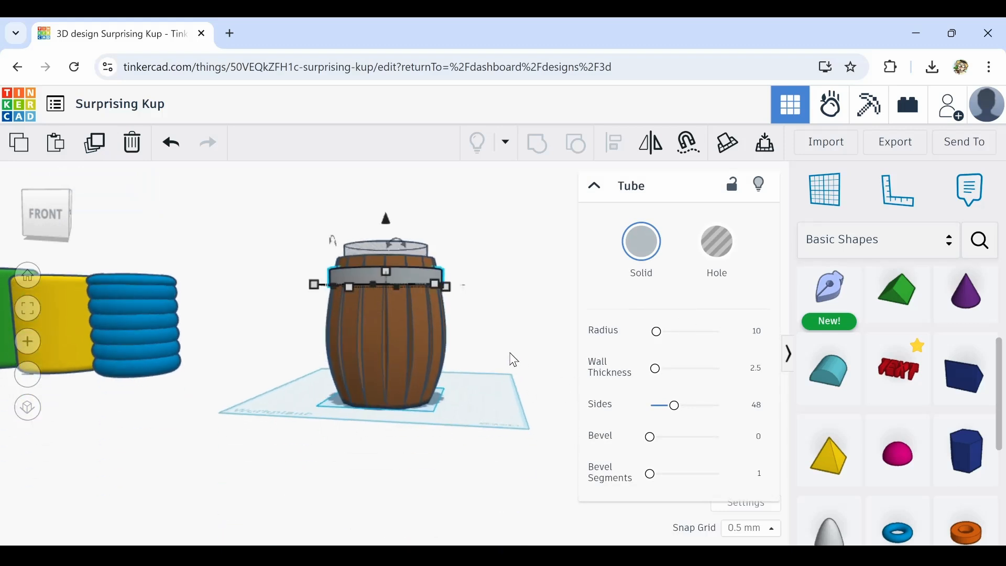
left_click(490, 390)
right_click_drag(476, 384, 491, 393)
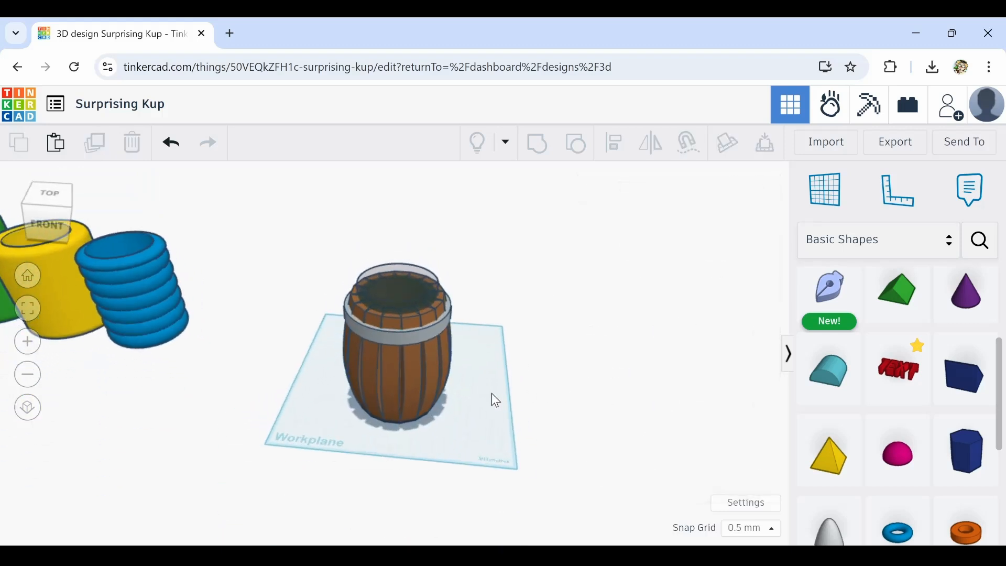
scroll(395, 354, "up", 5)
scroll(399, 319, "down", 3)
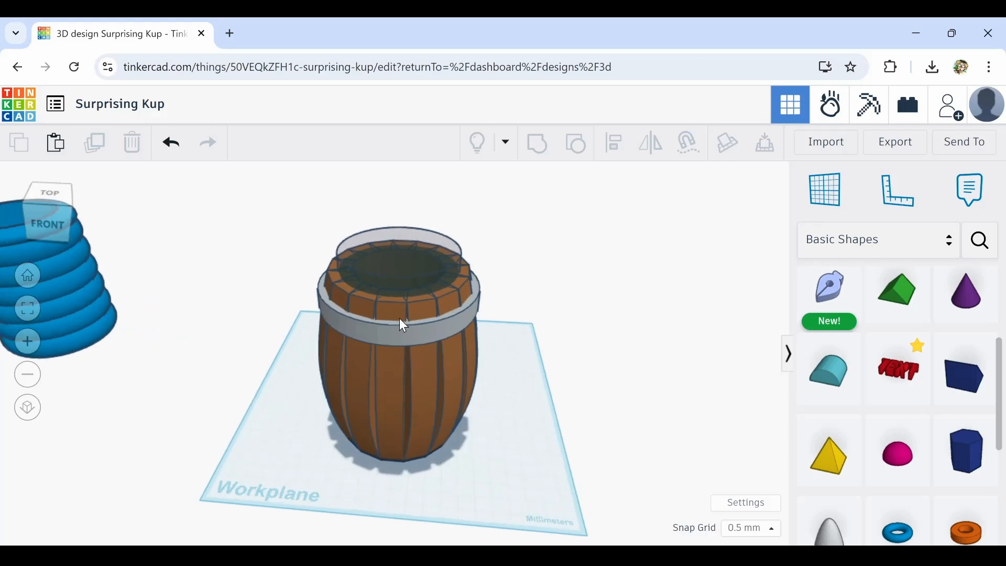
Place a Half Sphere on the barrel's front just below the hoop and scale it down to a small bead
left_click_drag(770, 431, 394, 332)
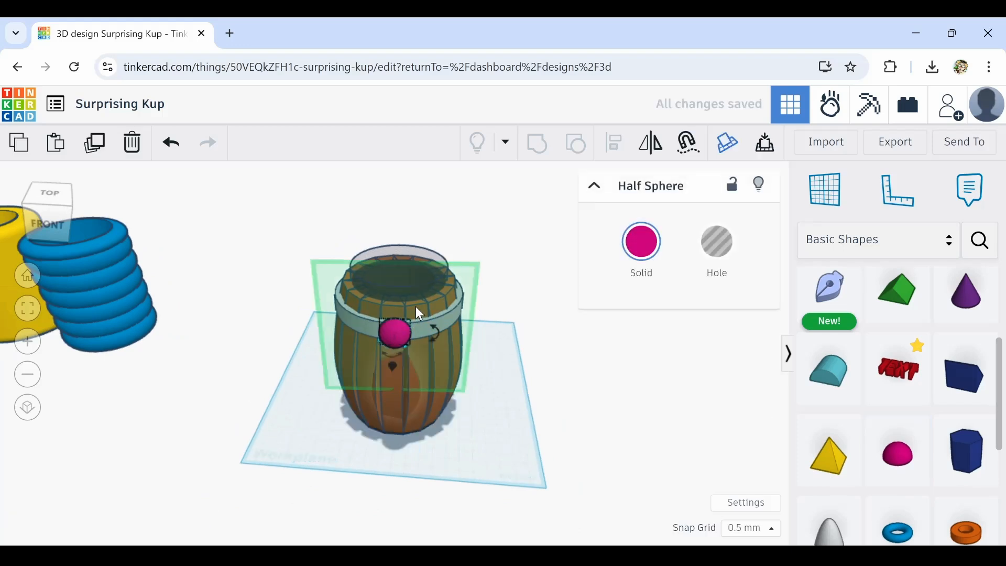
scroll(398, 296, "up", 4)
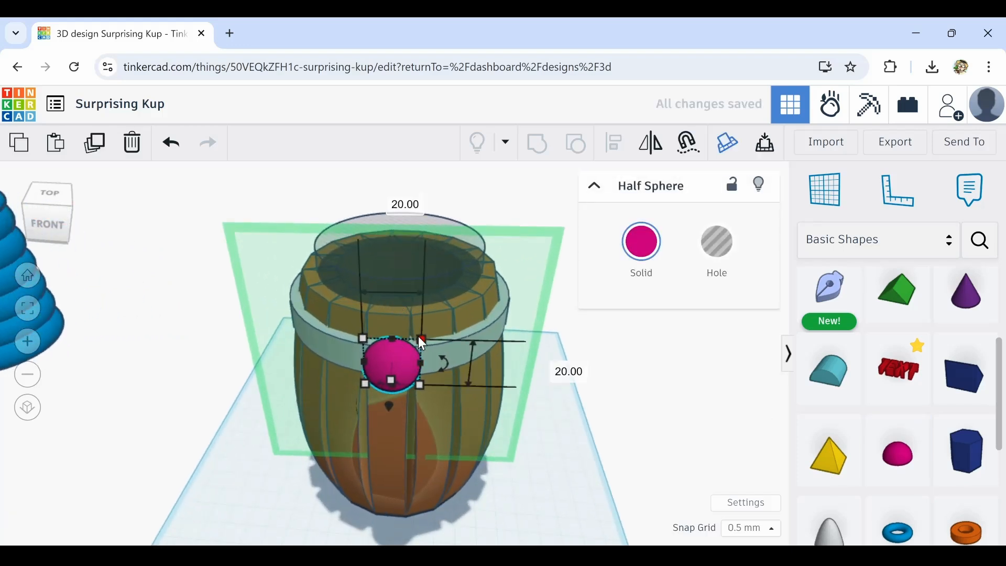
left_click_drag(419, 337, 384, 366)
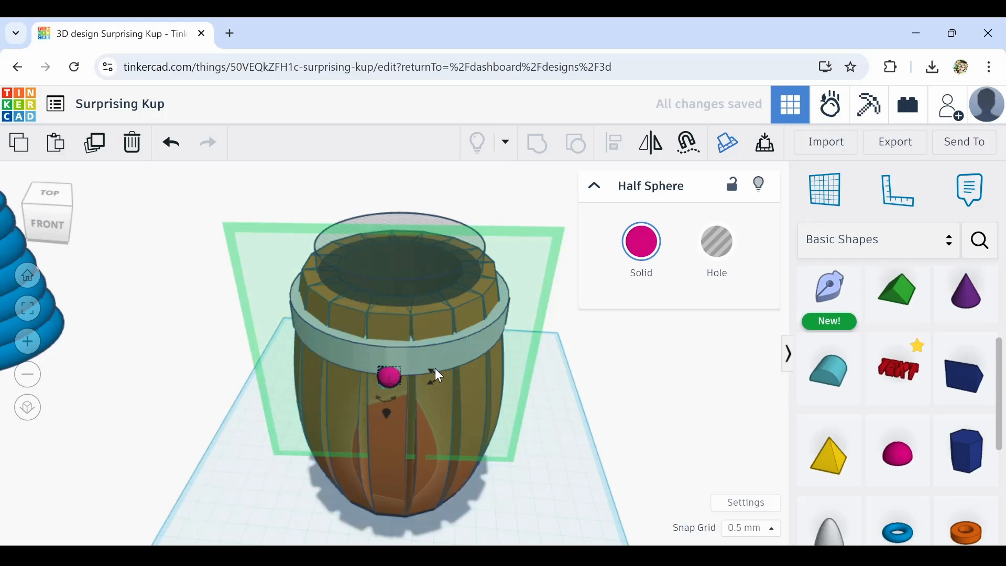
Nudge the small half sphere up onto the hoop's lower edge and color it light gray
key("Right")
key("Right")
key("Right")
key("Right")
key("Right")
key("Right")
key("Right")
key("Right")
key("Right")
key("Up")
key("Up")
key("Up")
key("Up")
key("Up")
key("Up")
key("Left")
key("Left")
key("Left")
key("Left")
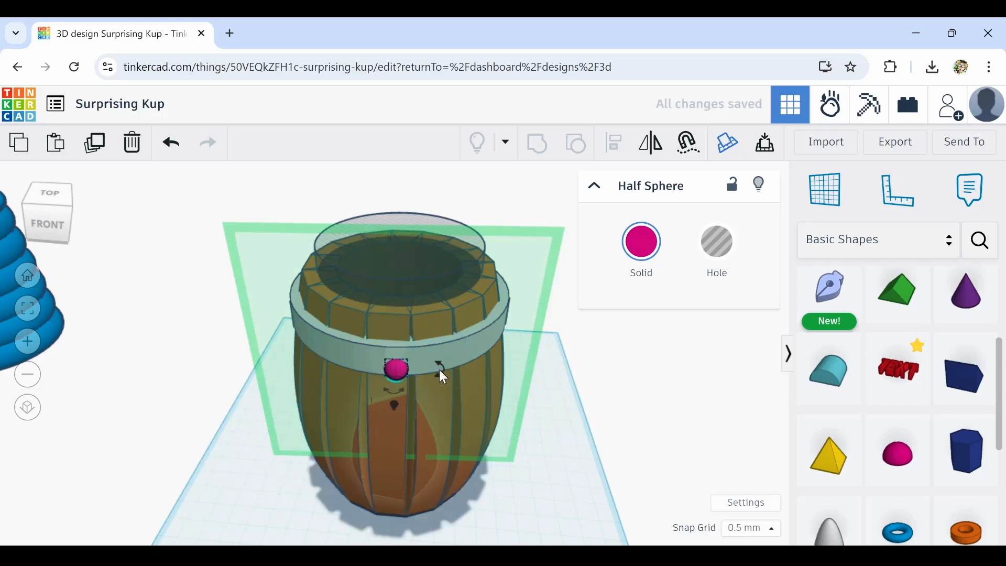
key("Up")
key("Up")
left_click(642, 244)
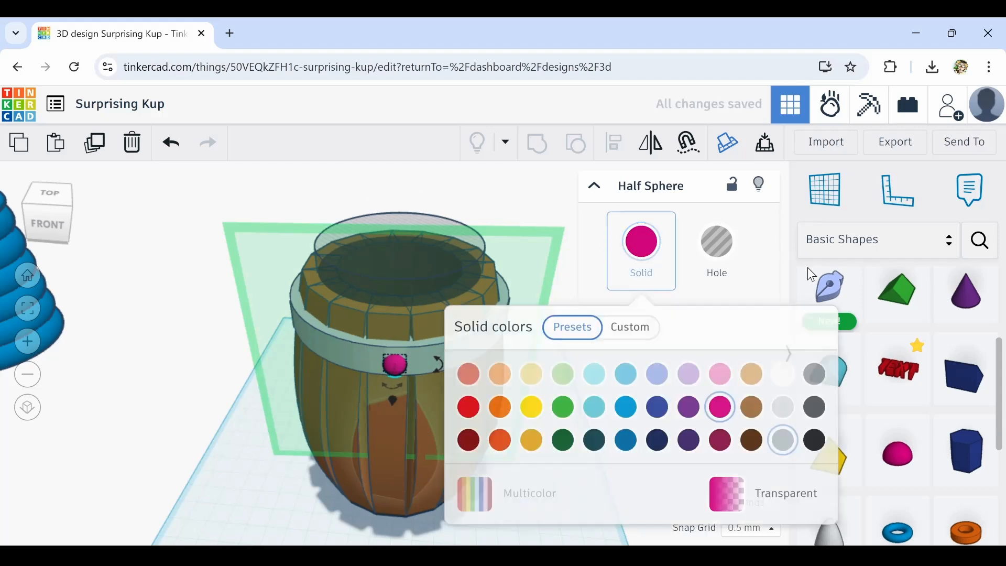
left_click(810, 384)
left_click(179, 422)
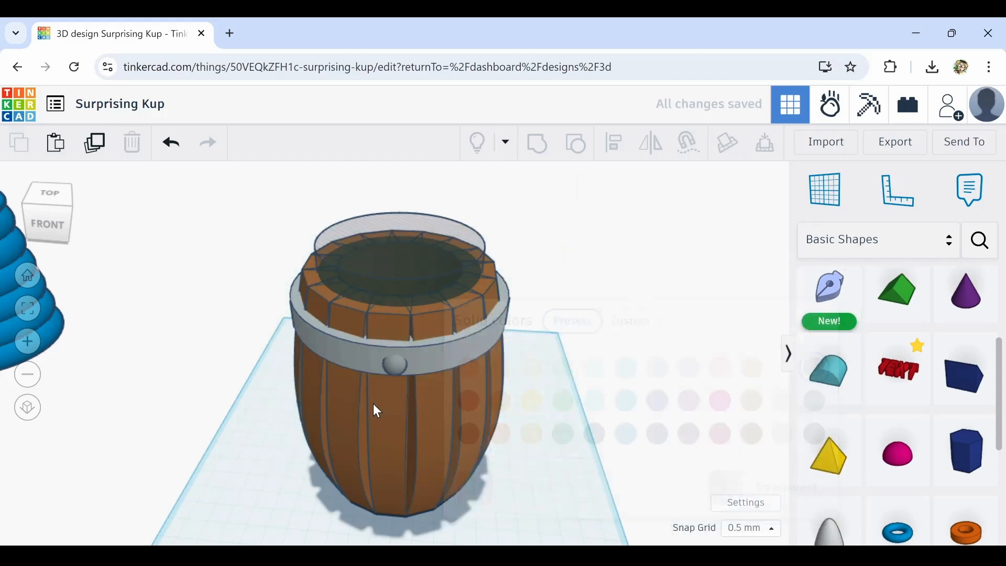
Zoom, orbit and select the bead with the hoop to inspect how they meet
scroll(389, 370, "up", 4)
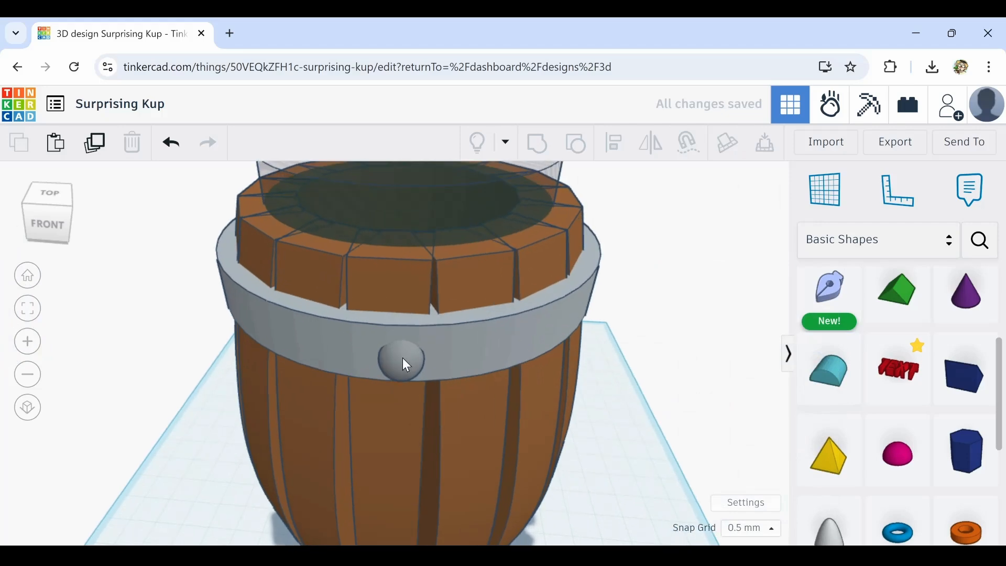
left_click(402, 357)
right_click_drag(439, 364, 454, 418)
left_click(418, 437)
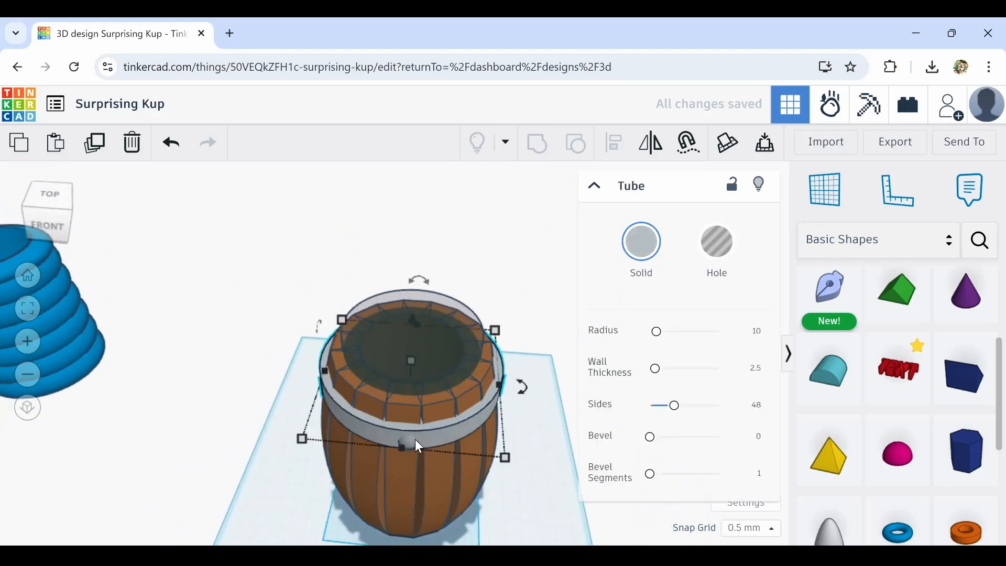
left_click(411, 439, "shift")
scroll(411, 439, "up", 5)
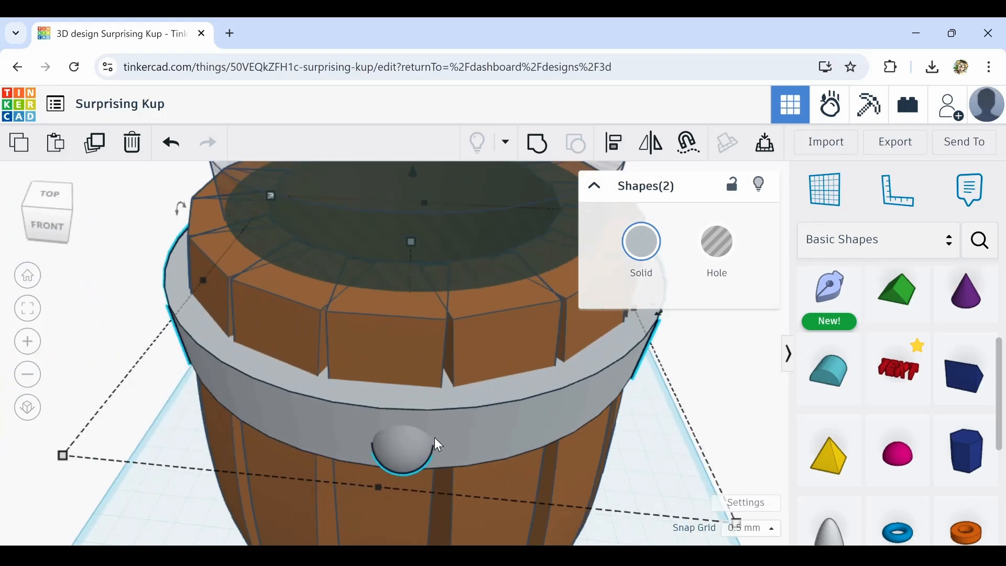
scroll(419, 447, "down", 3)
right_click_drag(406, 456, 248, 447)
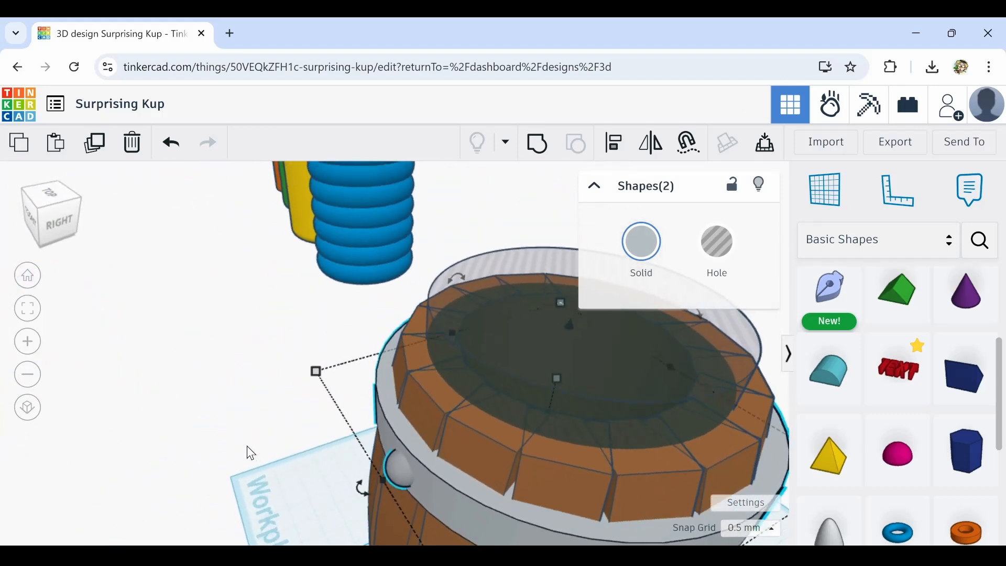
left_click(247, 447)
Shift the half sphere bead so it sits flush against the hoop's outer face
left_click(394, 479)
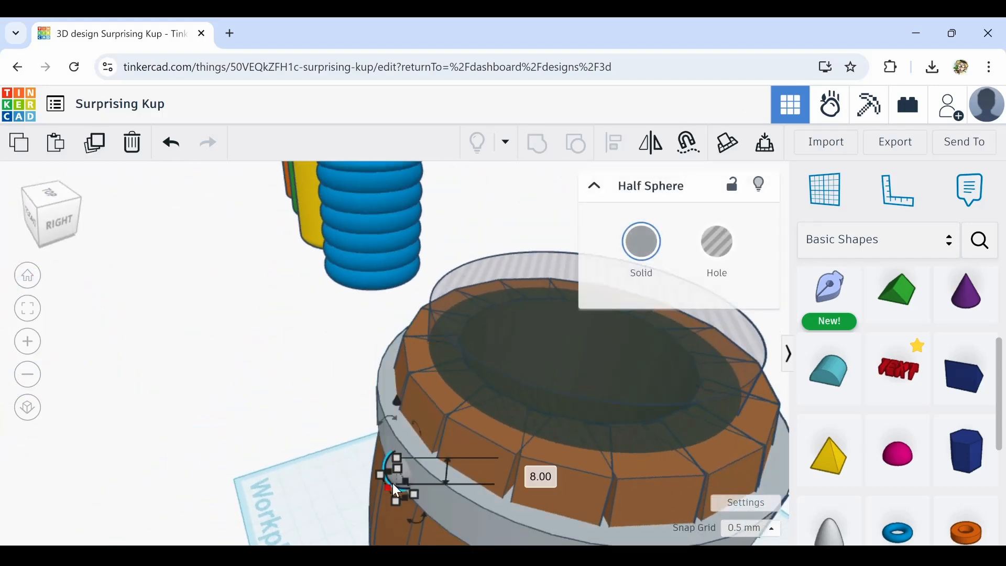
scroll(394, 483, "up", 2)
scroll(394, 483, "down", 3)
right_click_drag(394, 483, 356, 469)
Select the bead together with the hoop and start aligning them
right_click_drag(218, 419, 366, 414)
left_click(343, 424)
left_click(498, 343)
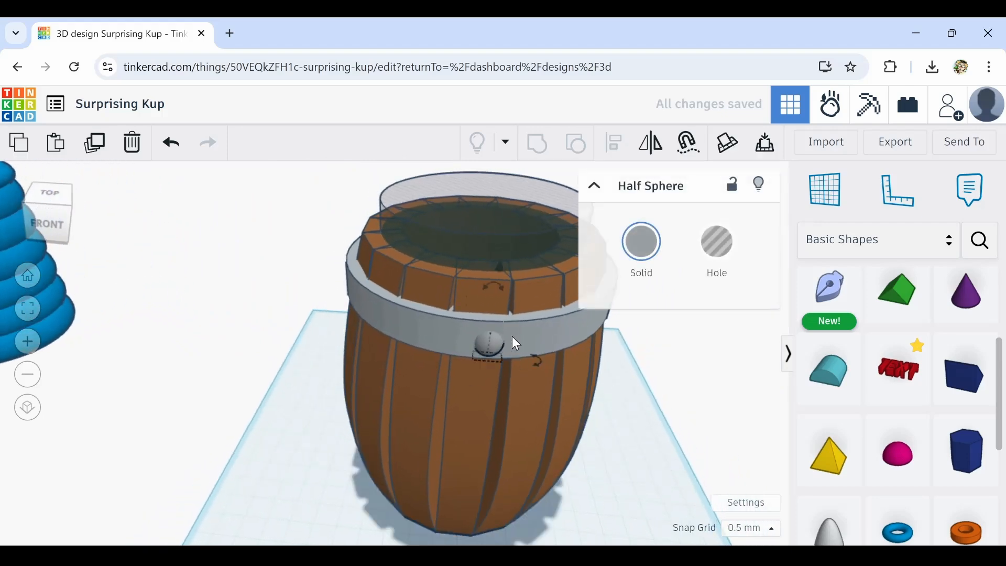
left_click(517, 339, "shift")
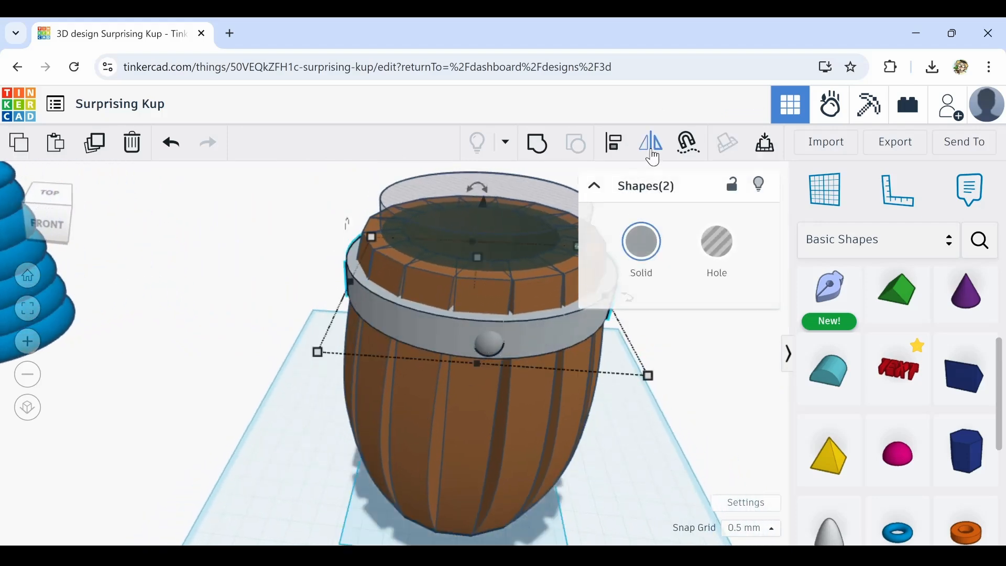
left_click(610, 153)
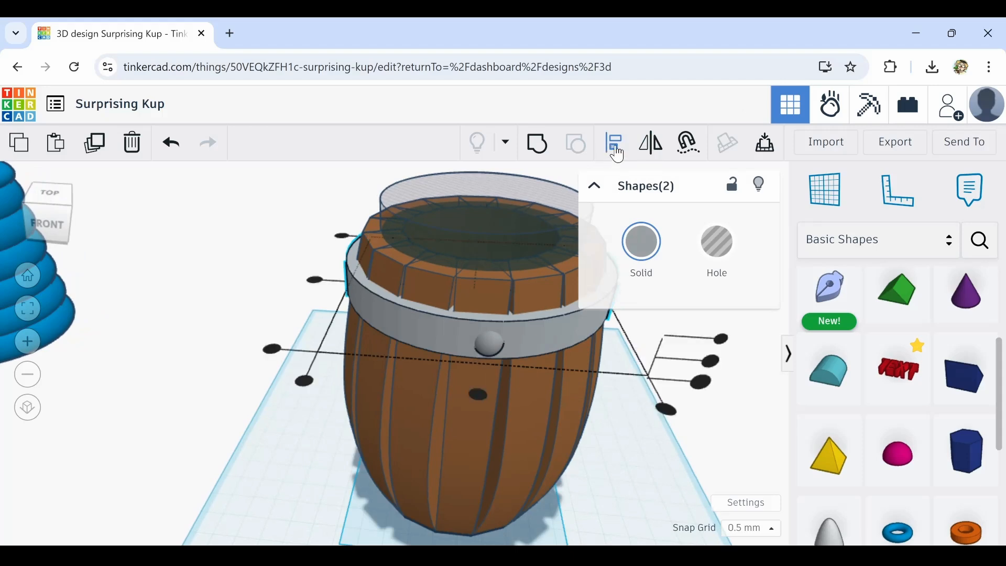
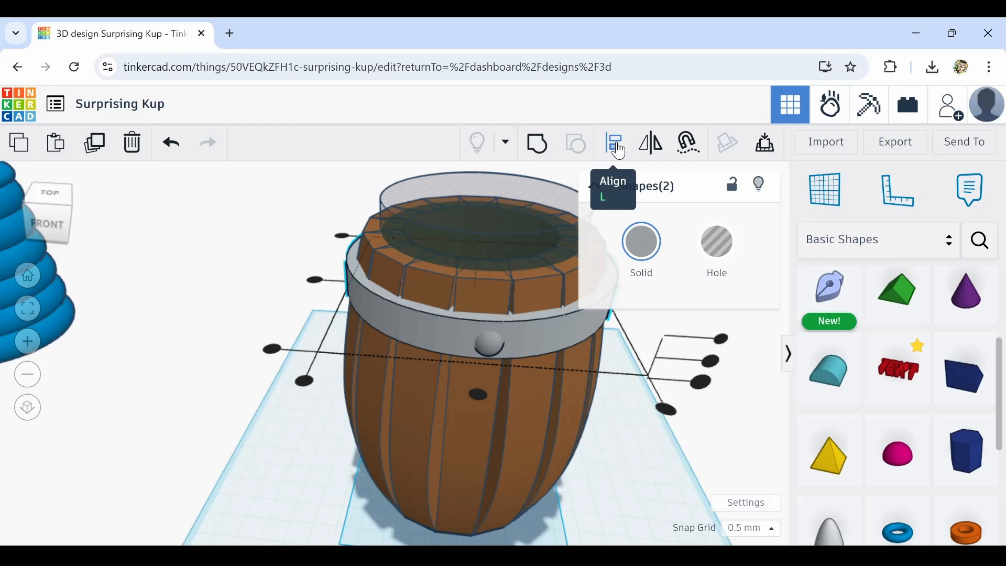
Align the half-sphere bead centered on the hoop using the alignment handles
left_click(450, 327)
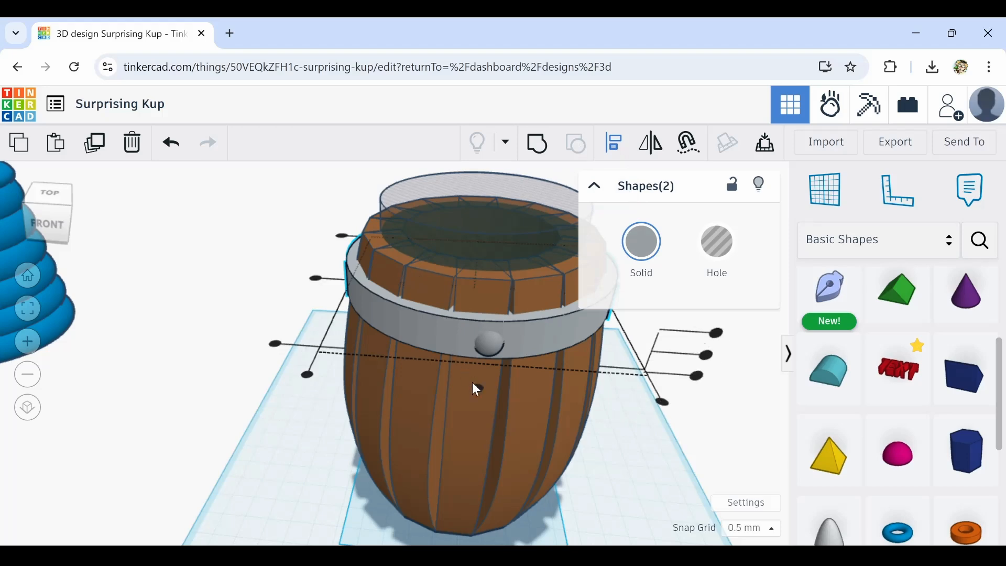
scroll(474, 387, "up", 3)
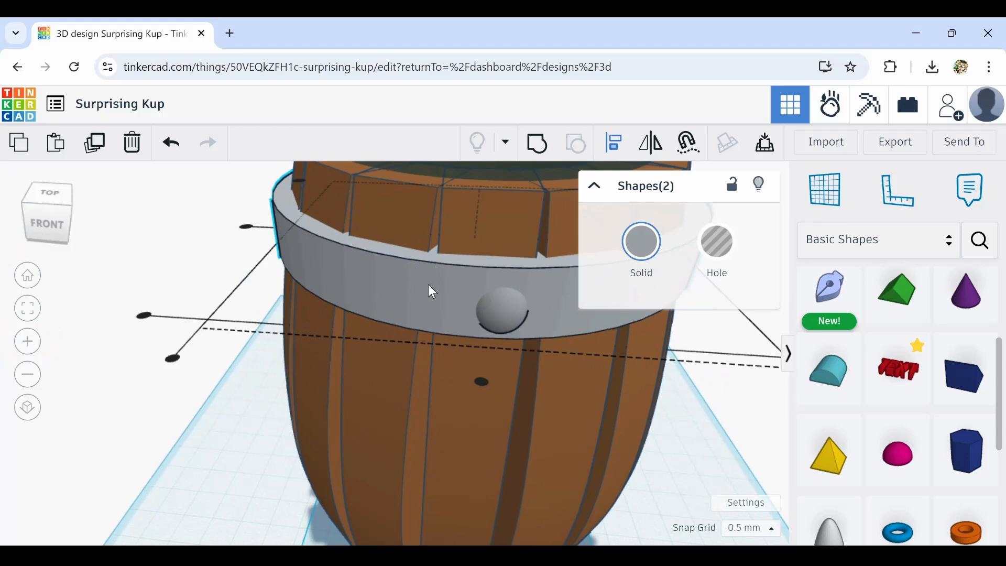
left_click(479, 381)
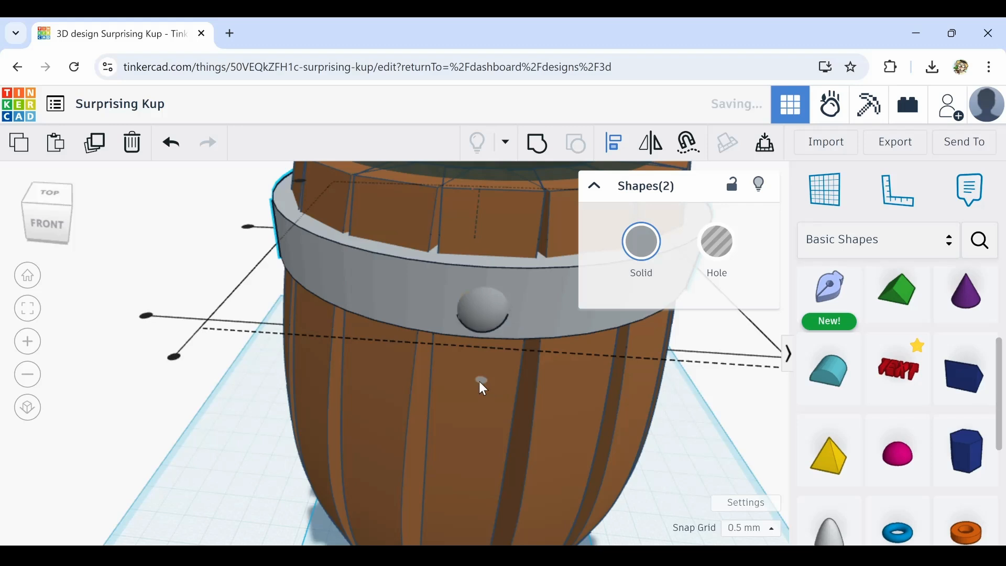
scroll(479, 381, "down", 4)
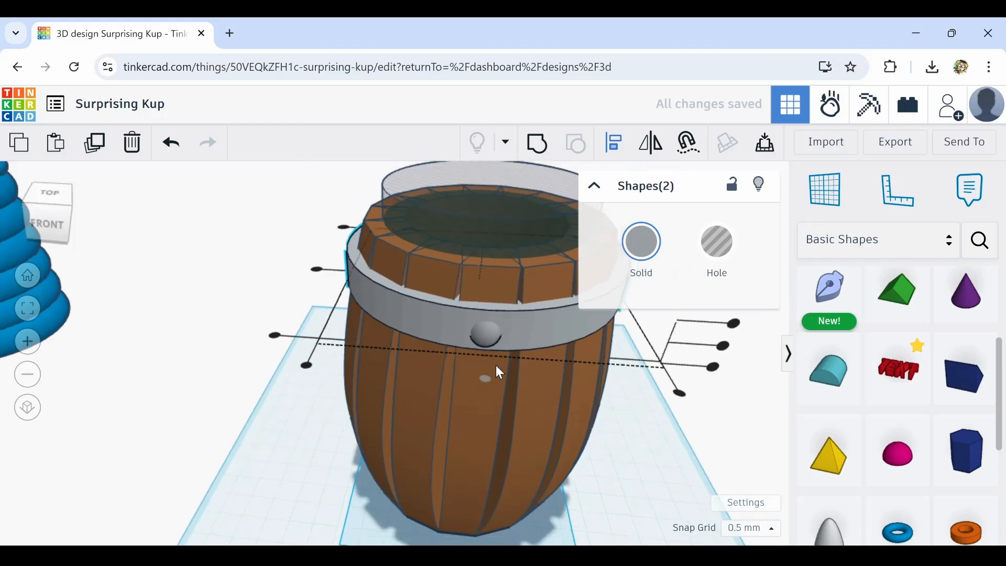
middle_click_drag(508, 372, 480, 397)
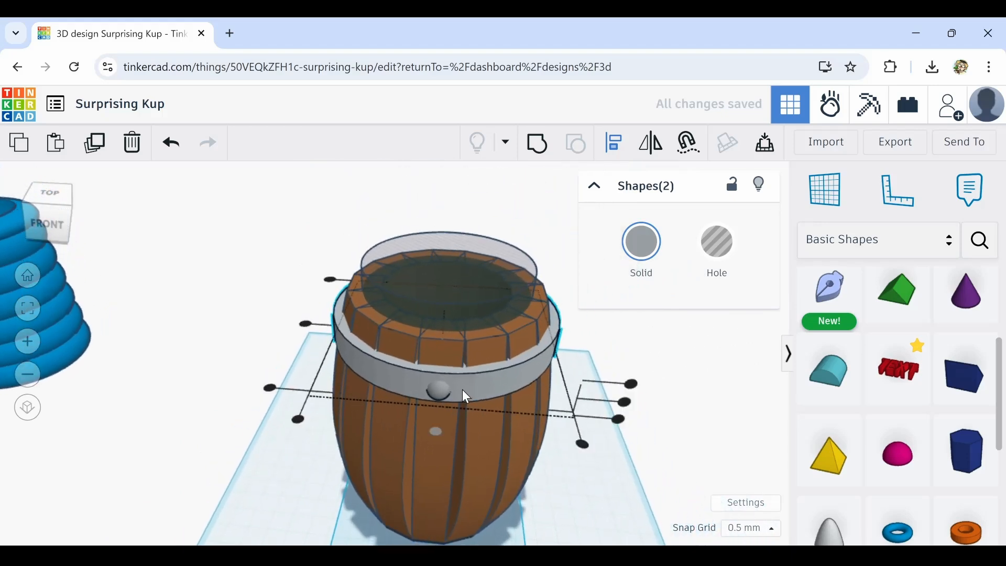
scroll(458, 405, "up", 2)
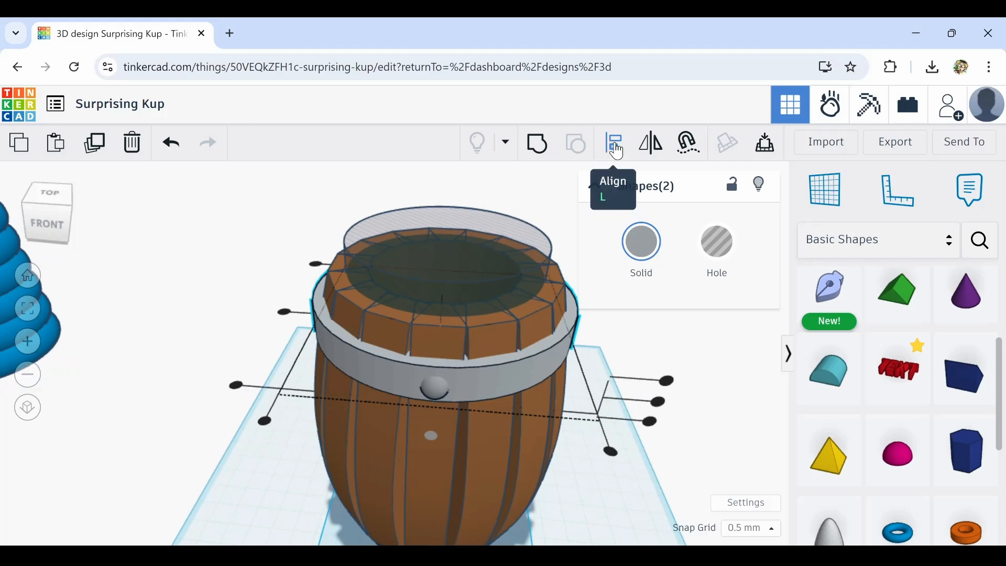
left_click(568, 481)
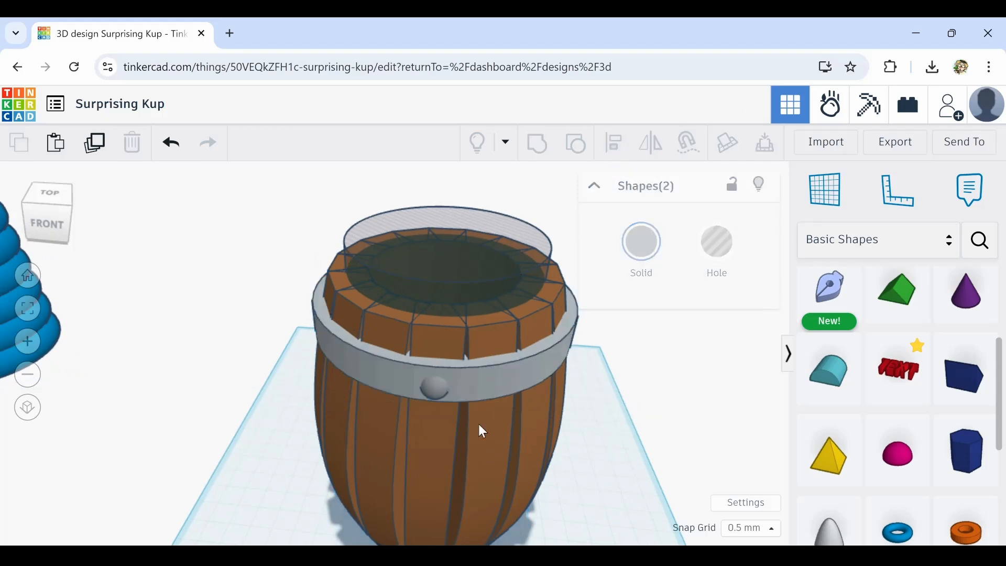
Duplicate the bead, mirror the copy and move it to the opposite side of the hoop
left_click(435, 390)
right_click_drag(533, 399, 431, 425)
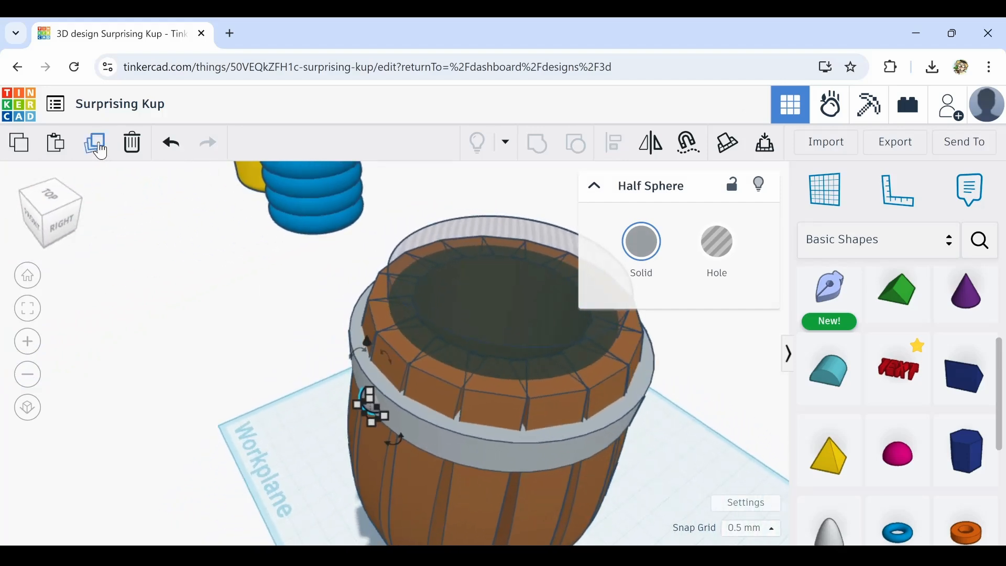
left_click(98, 149)
right_click_drag(358, 398, 338, 404)
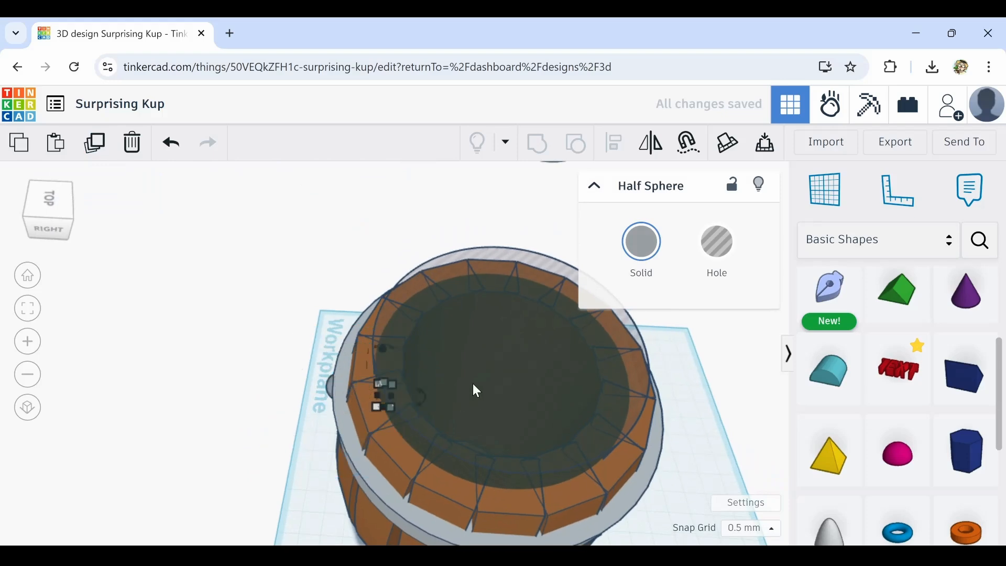
left_click_drag(477, 390, 655, 440)
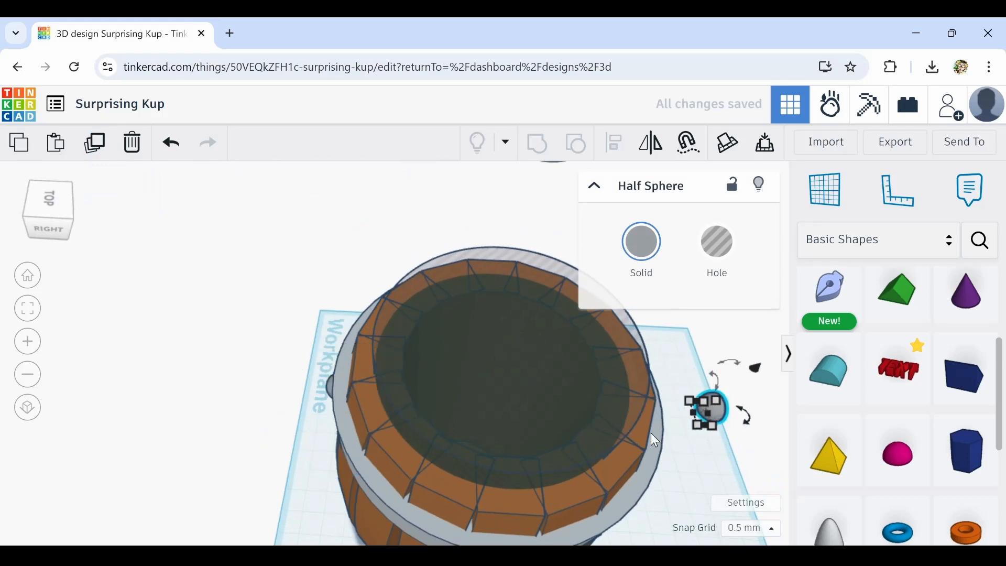
left_click(651, 142)
left_click(682, 372)
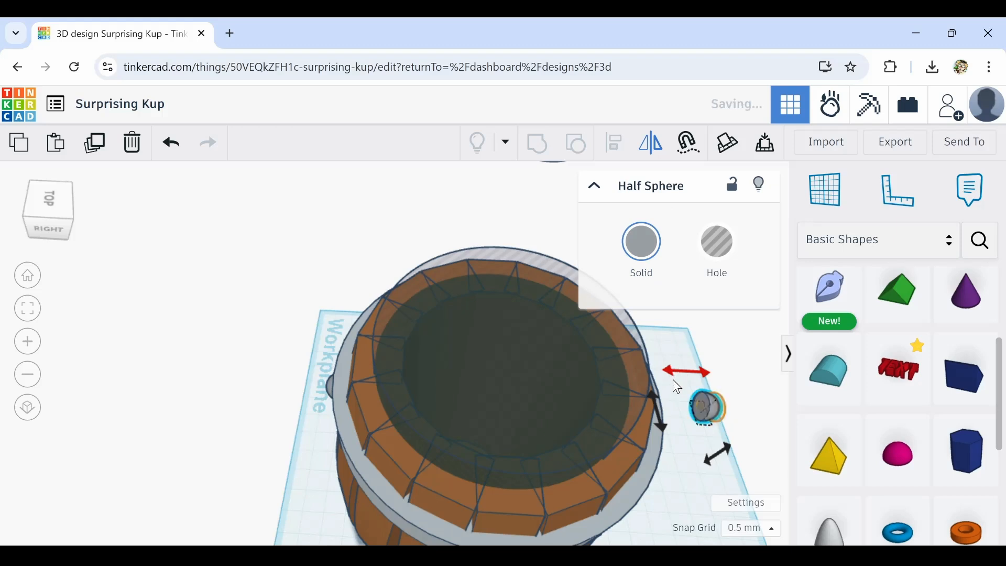
middle_click_drag(674, 442, 501, 446)
key("Left")
key("Left")
key("Left")
key("Left")
key("Left")
key("Left")
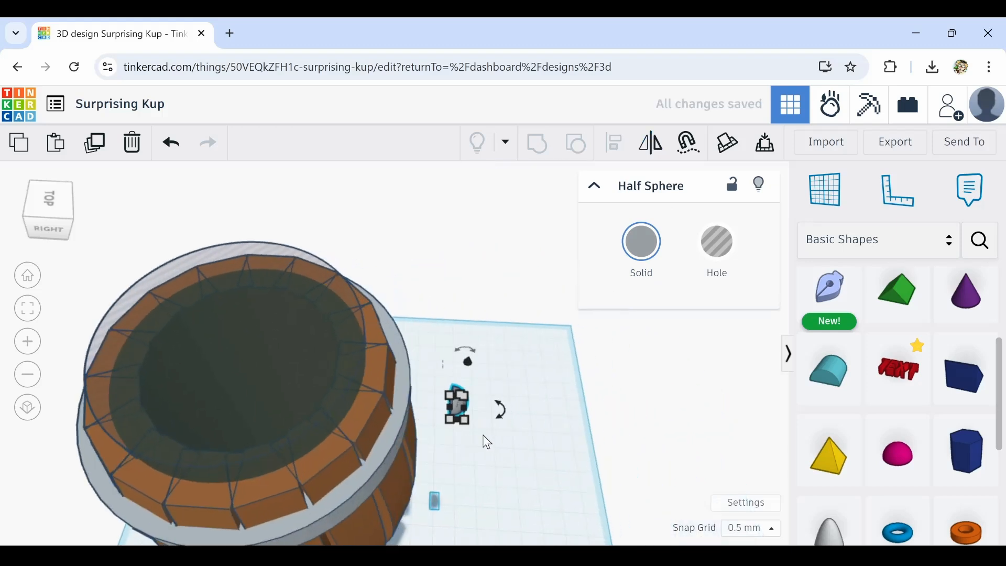
Orbit and zoom around the copied bead to check how it sits against the hoop
right_click_drag(453, 436, 308, 401)
scroll(344, 372, "up", 6)
right_click_drag(388, 365, 433, 382)
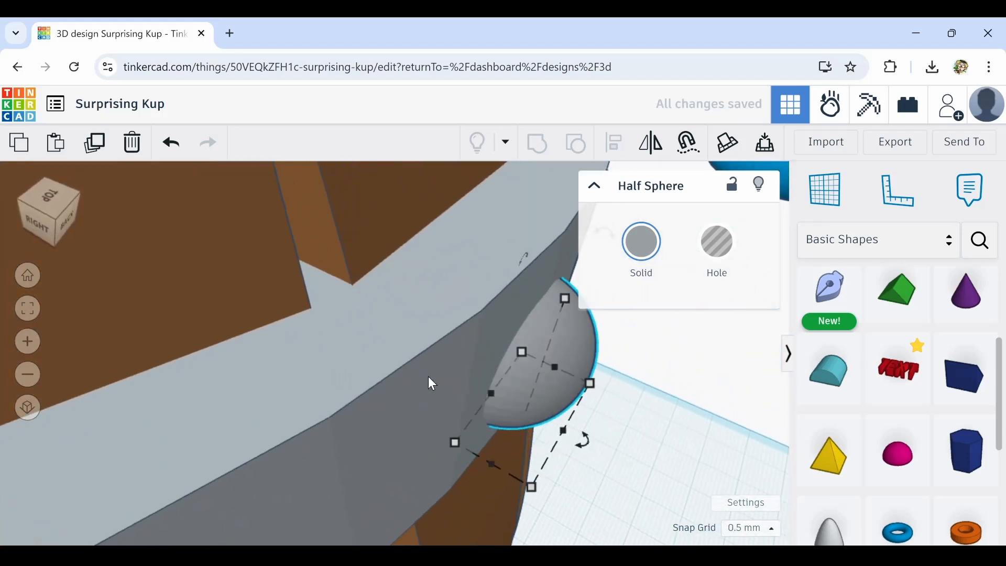
scroll(427, 376, "down", 6)
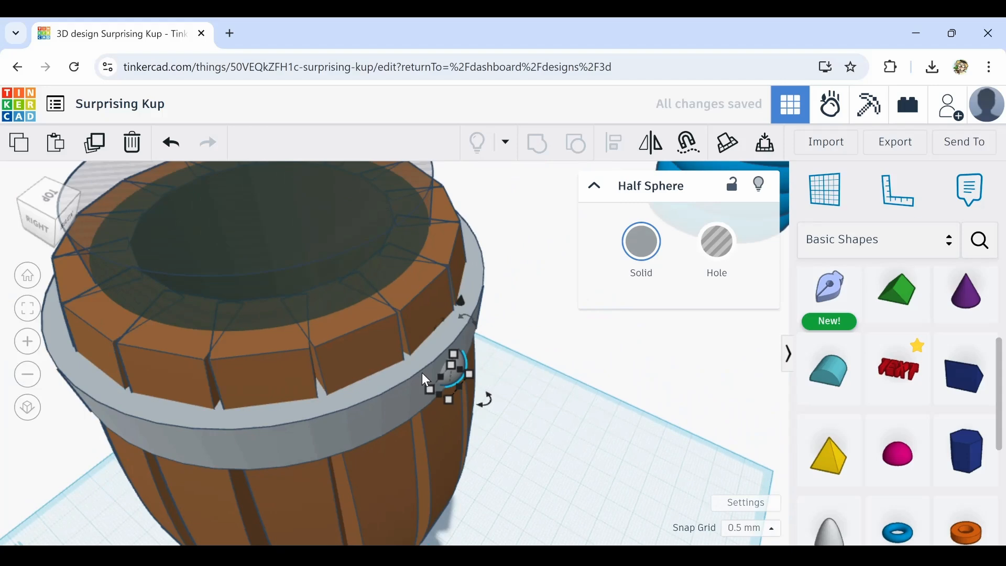
left_click(589, 412)
right_click_drag(589, 413, 677, 393)
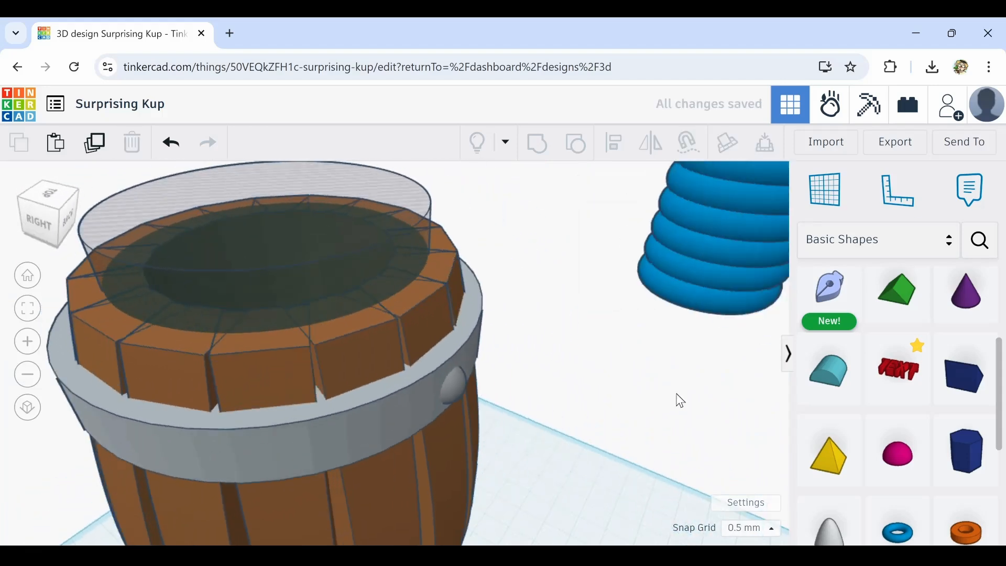
middle_click_drag(432, 463, 404, 451)
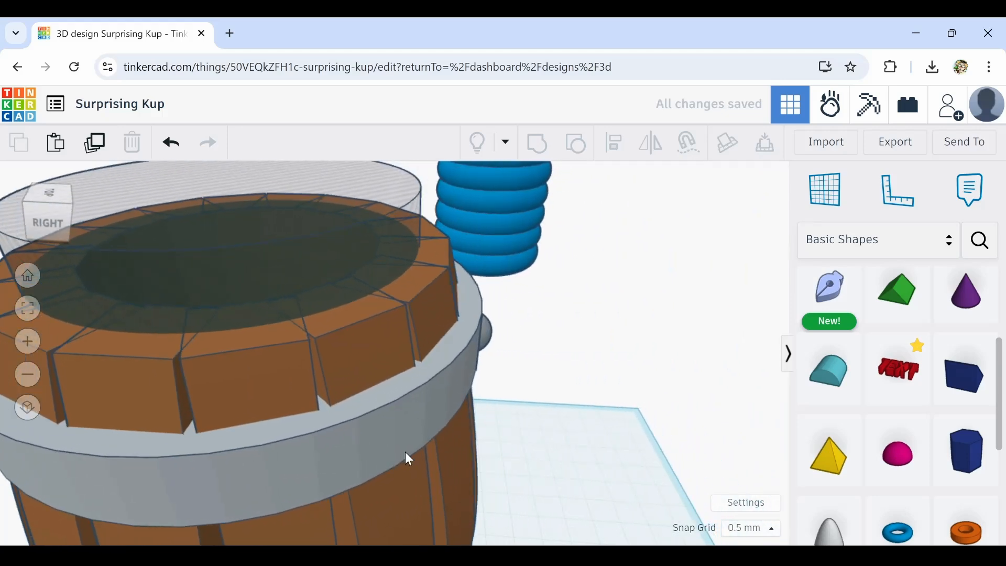
Select both opposite beads, duplicate them and rotate the copy -22.5° around the hoop
left_click(493, 340)
key("f")
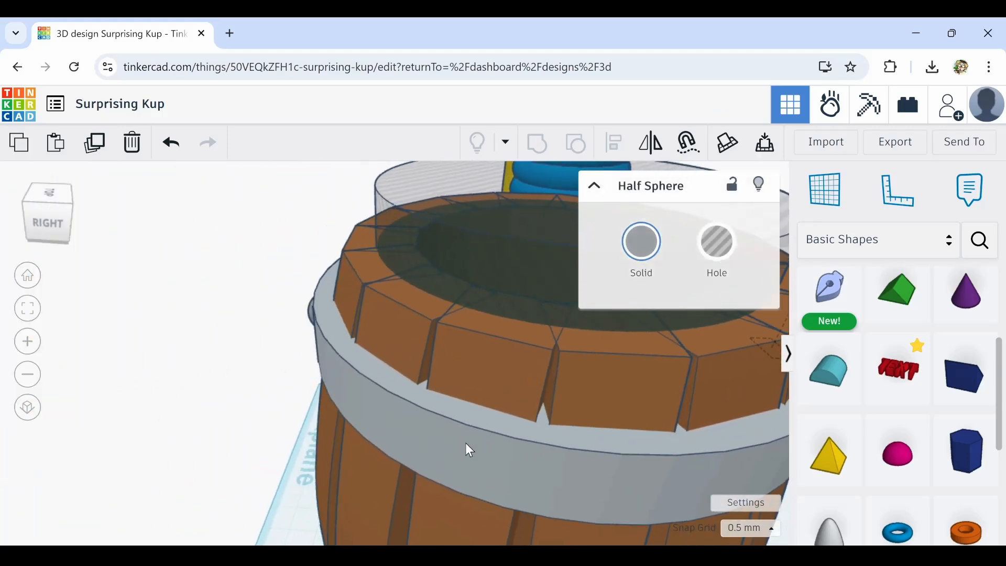
left_click(312, 312, "shift")
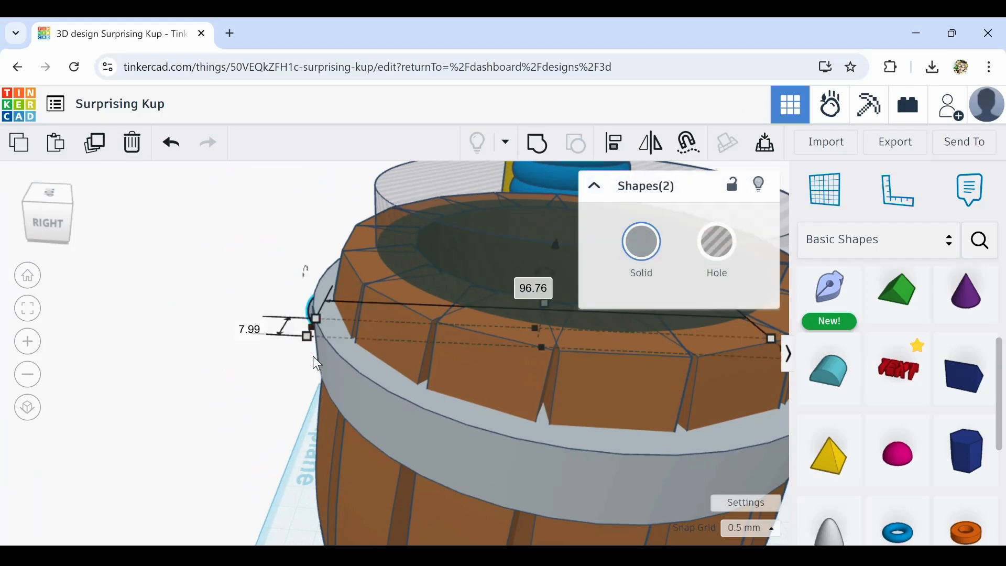
scroll(313, 385, "down", 3)
right_click_drag(356, 400, 518, 448)
left_click(95, 142)
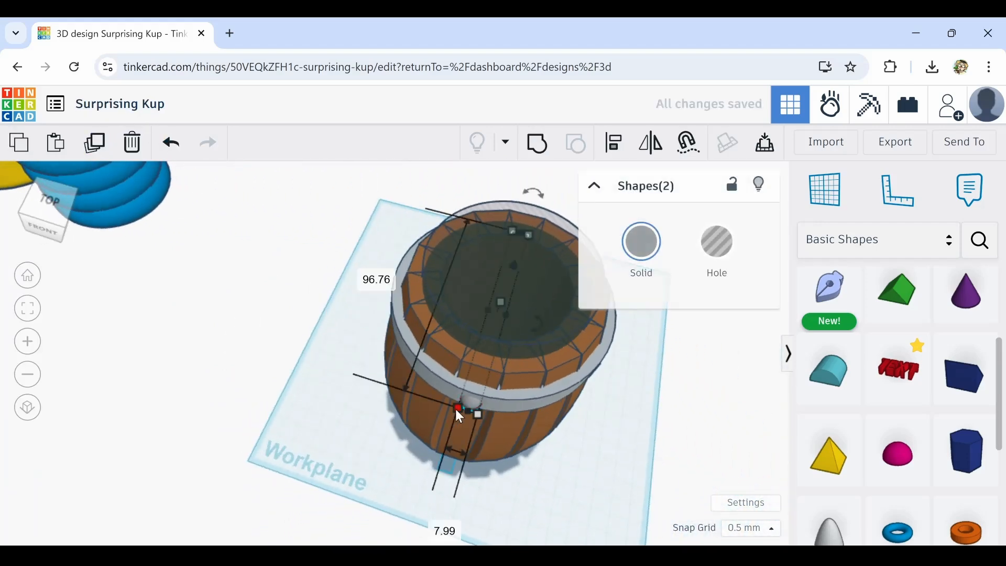
right_click_drag(541, 413, 443, 436)
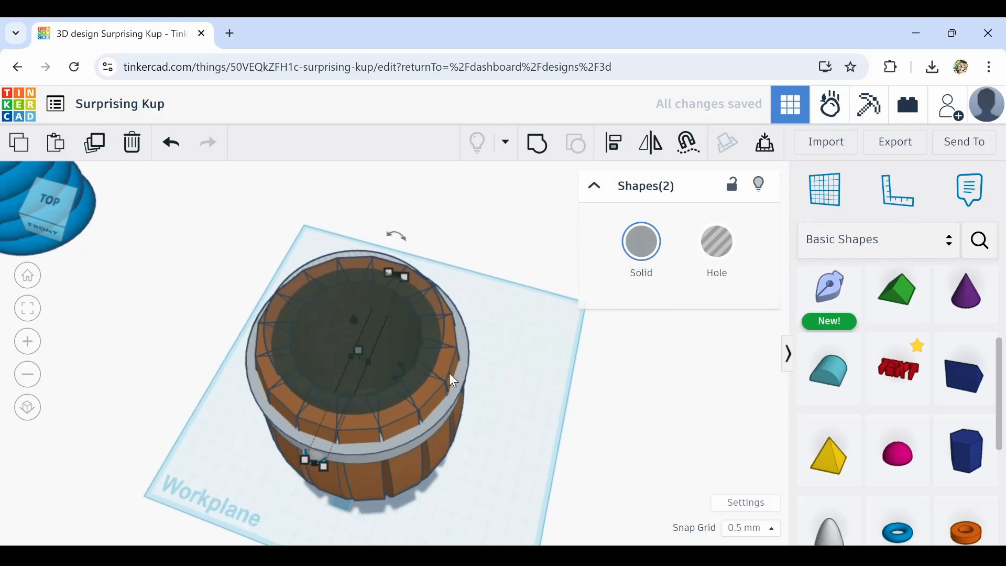
right_click_drag(449, 375, 429, 313)
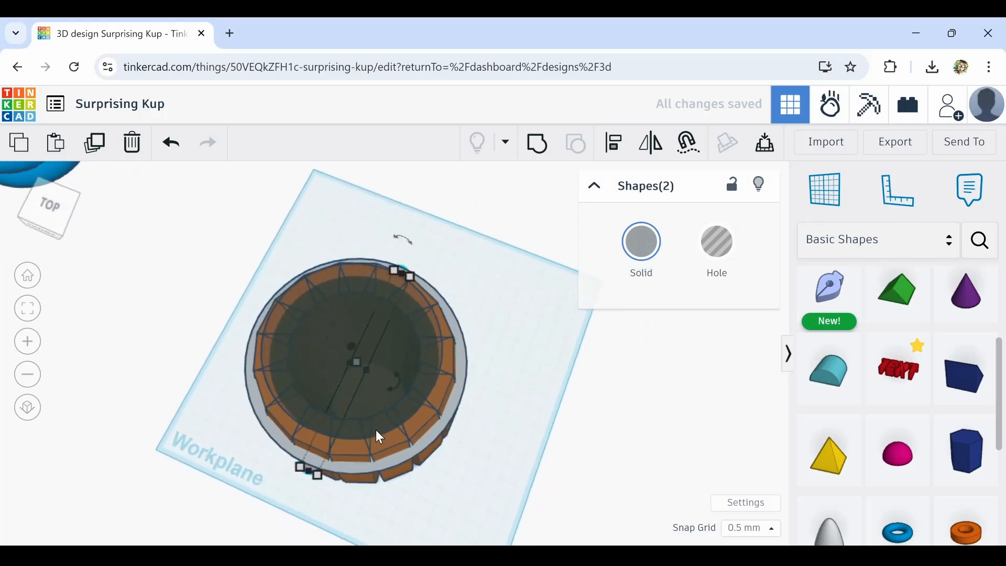
left_click_drag(391, 390, 391, 416)
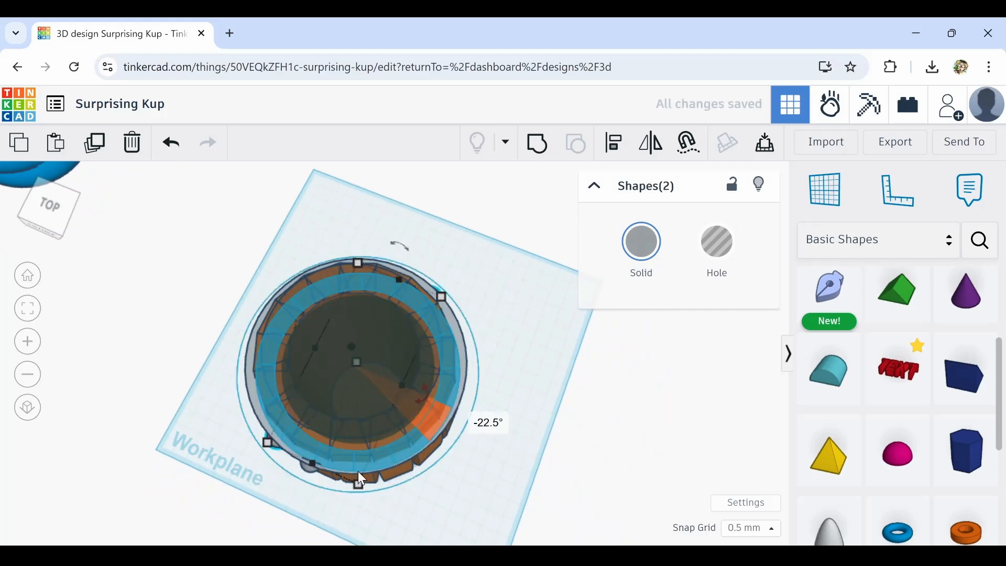
right_click_drag(362, 478, 393, 393)
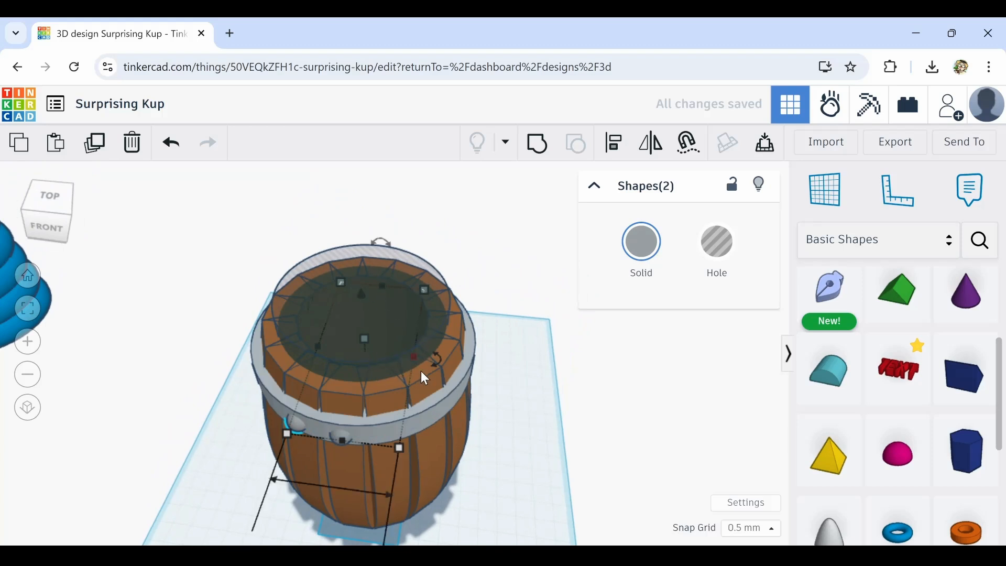
Repeat the rotated duplicate several times to ring the hoop with beads, then undo the copies
right_click_drag(368, 433, 473, 411)
scroll(354, 402, "up", 3)
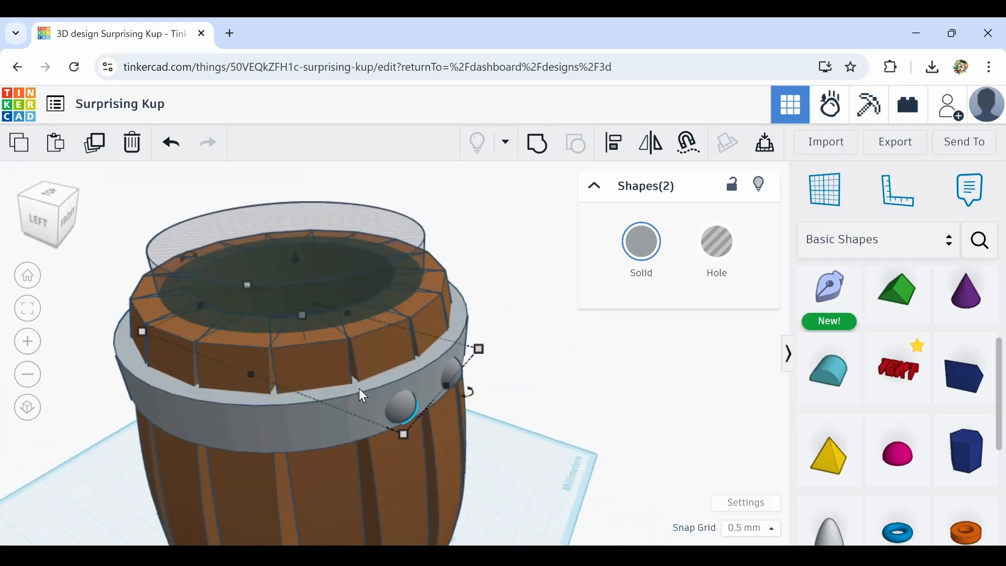
left_click(97, 143)
left_click(98, 144)
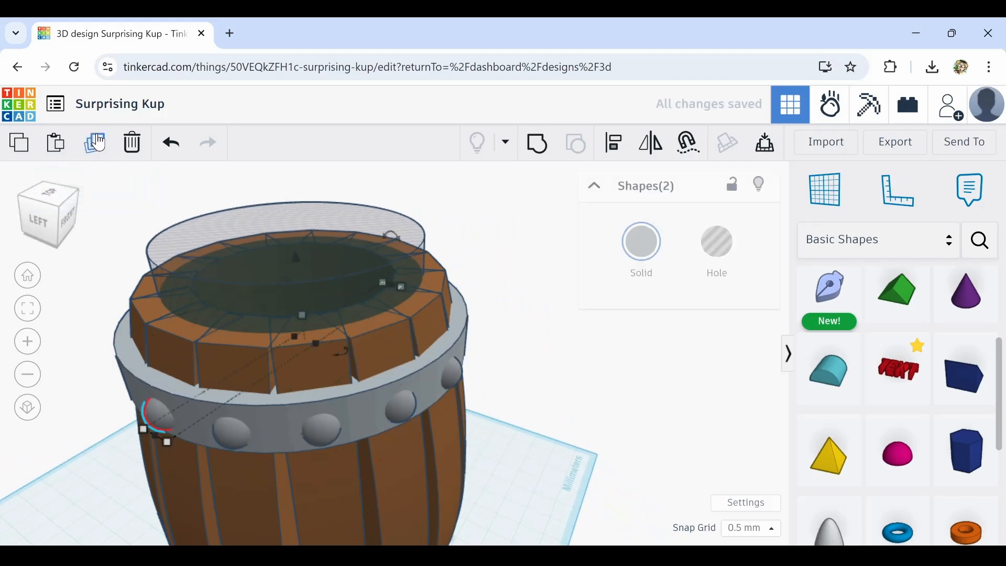
right_click_drag(278, 435, 230, 239)
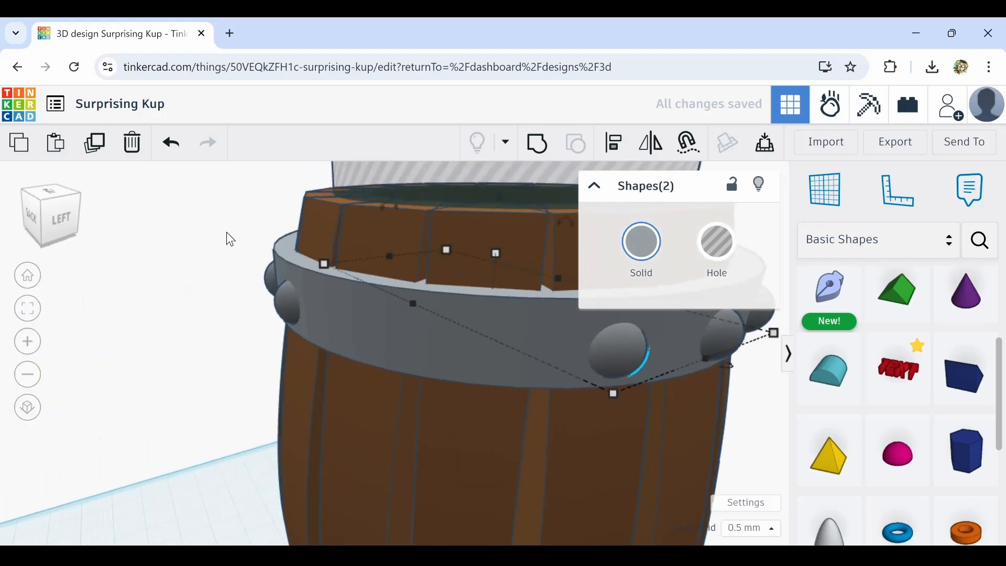
left_click(96, 142)
left_click(96, 143)
right_click_drag(275, 343, 473, 399)
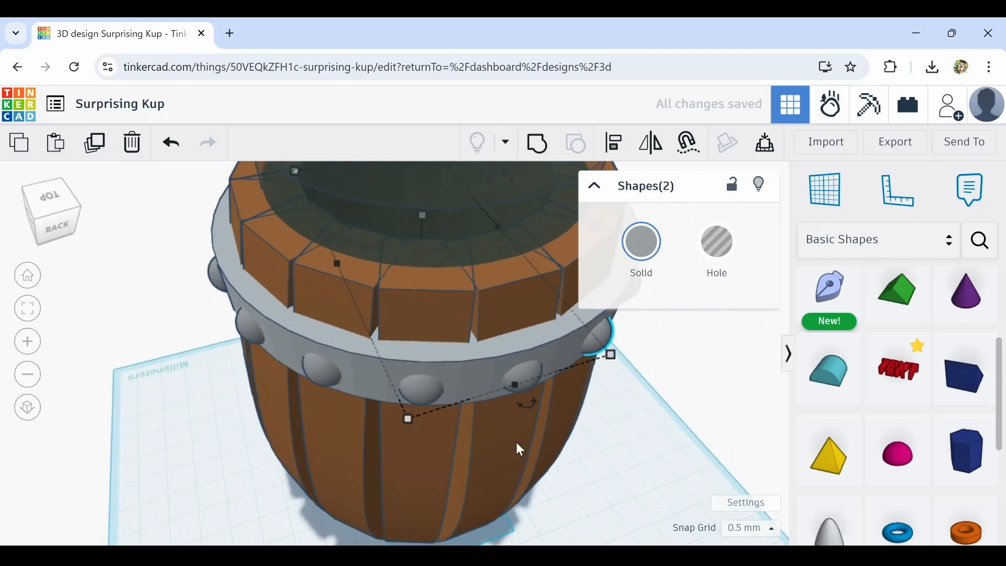
scroll(517, 432, "down", 5)
right_click_drag(583, 458, 354, 439)
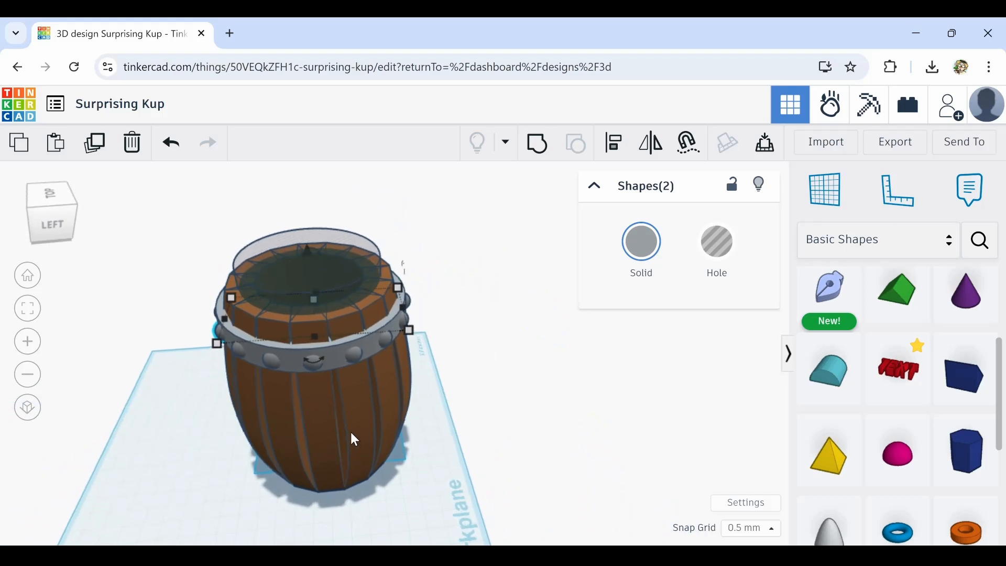
left_click(170, 147)
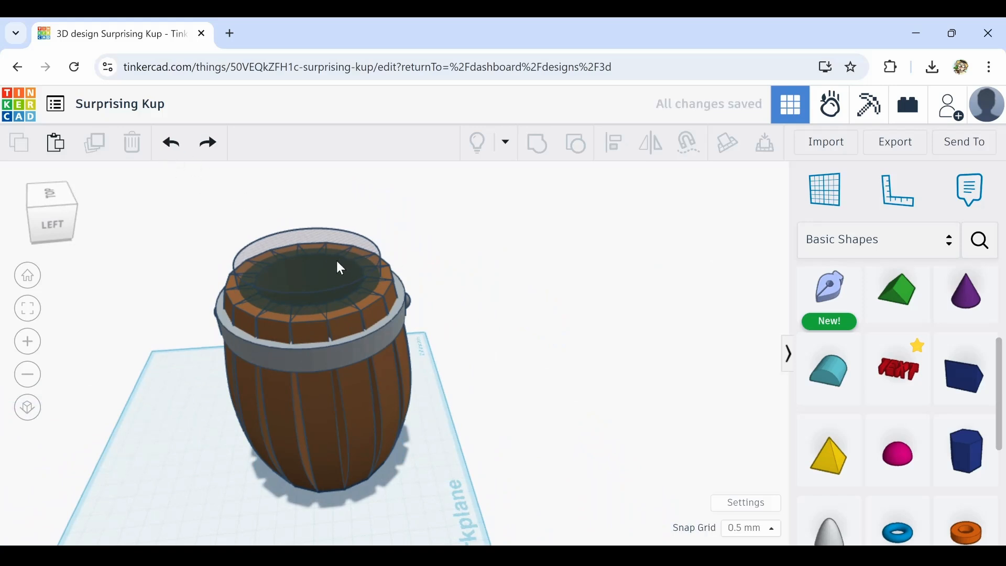
Select both opposite beads, duplicate them rotated -45° around the hoop, and repeat the duplicate once more
scroll(220, 318, "up", 5)
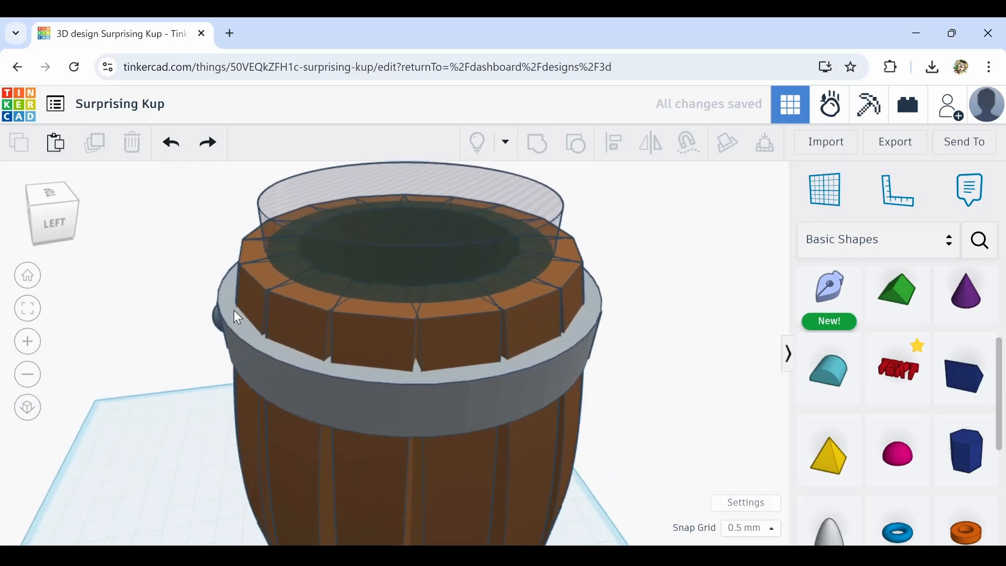
left_click(219, 323)
right_click_drag(222, 326, 382, 341)
left_click(374, 334, "shift")
scroll(274, 340, "down", 4)
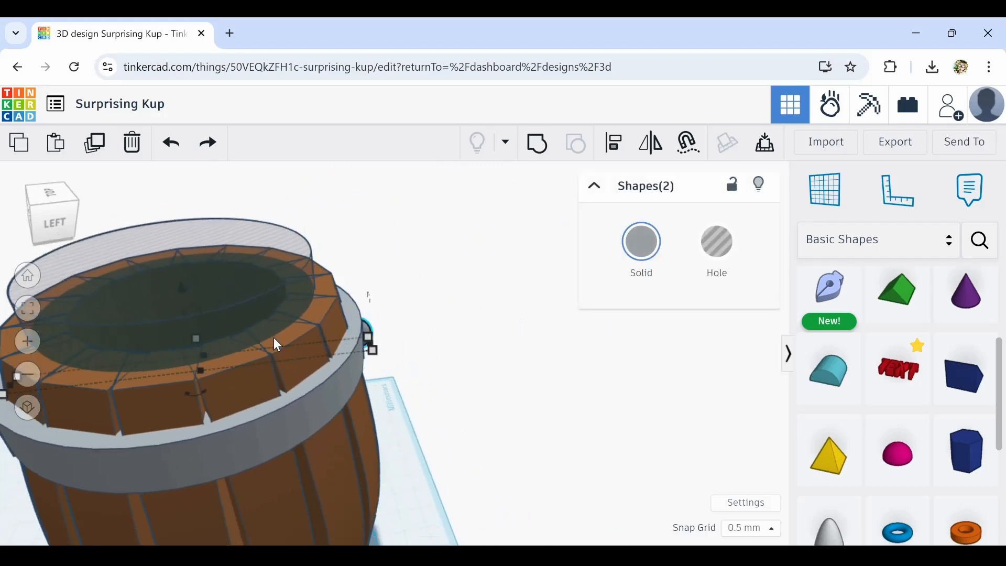
left_click(99, 150)
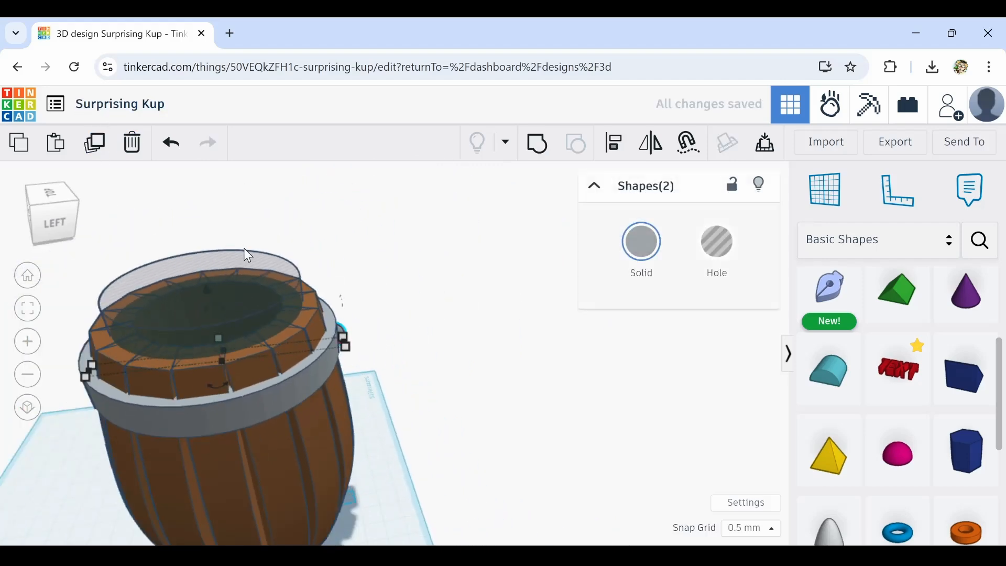
right_click_drag(244, 248, 234, 332)
left_click_drag(230, 315, 203, 315)
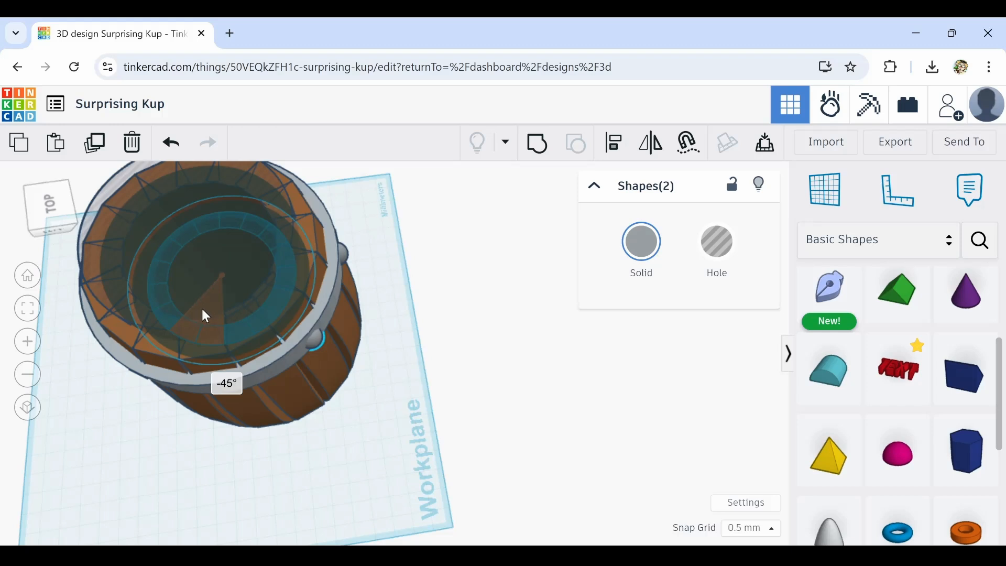
left_click_drag(202, 309, 202, 309)
right_click_drag(244, 388, 240, 347)
left_click(95, 145)
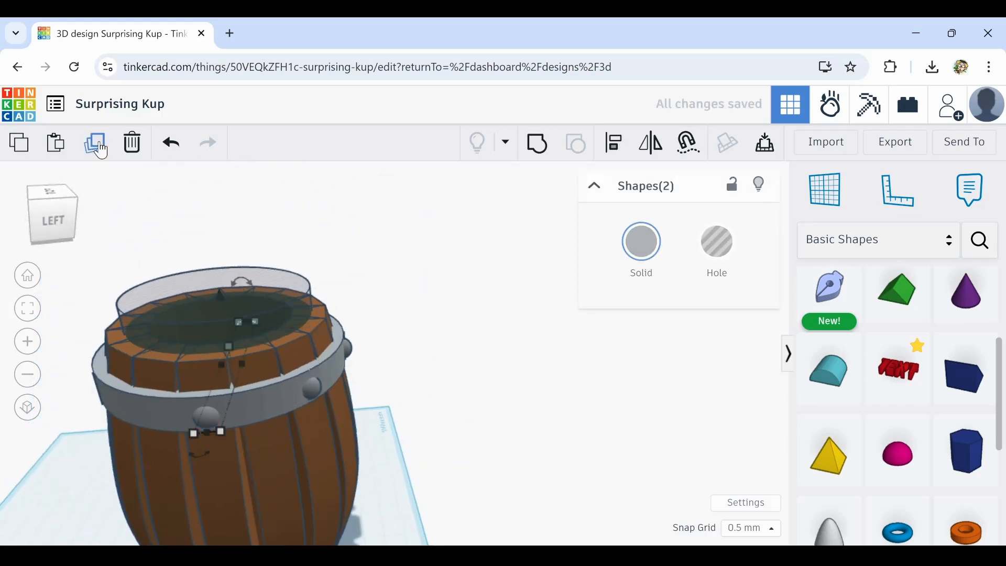
right_click_drag(155, 422, 293, 397)
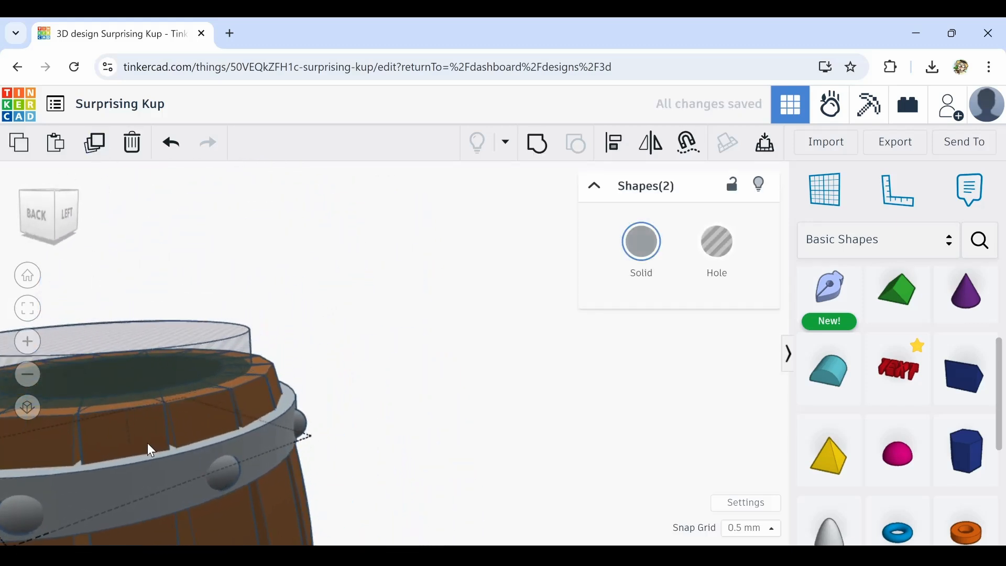
Select the eight wall staves of the barrel and try to group them
middle_click_drag(147, 442, 401, 385)
scroll(393, 380, "down", 5)
left_click(542, 441)
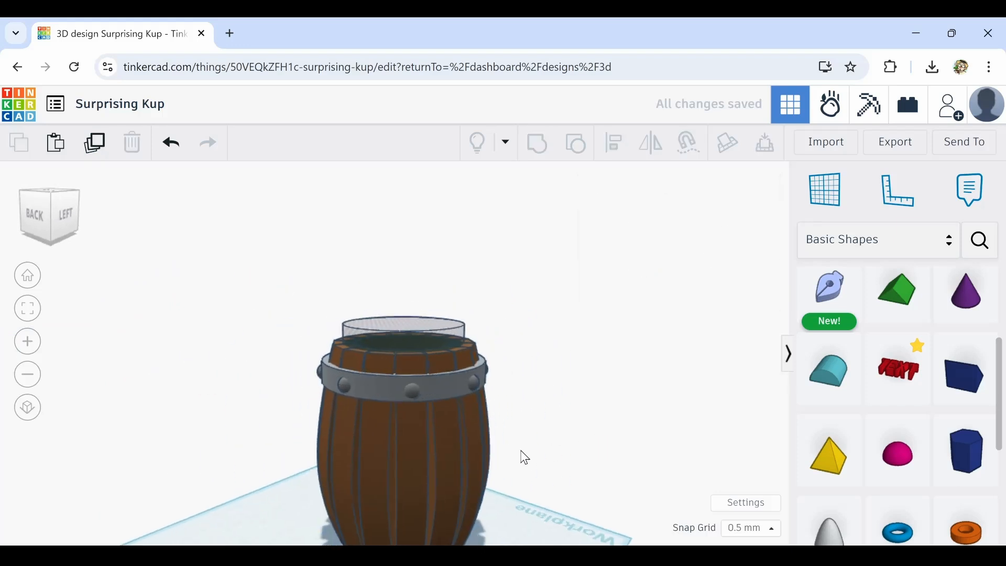
right_click_drag(521, 456, 467, 436)
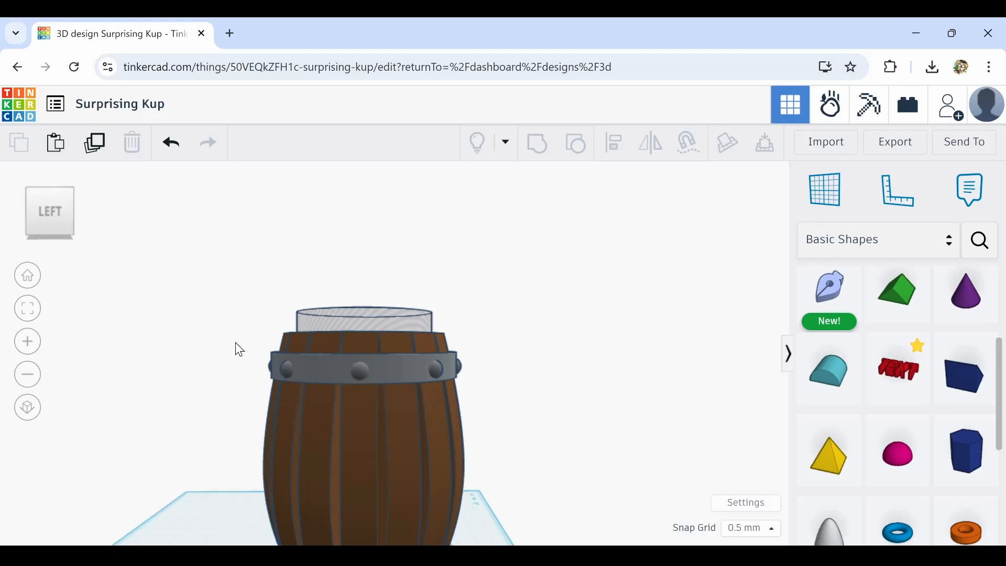
left_click_drag(233, 331, 466, 406)
right_click_drag(237, 421, 229, 457)
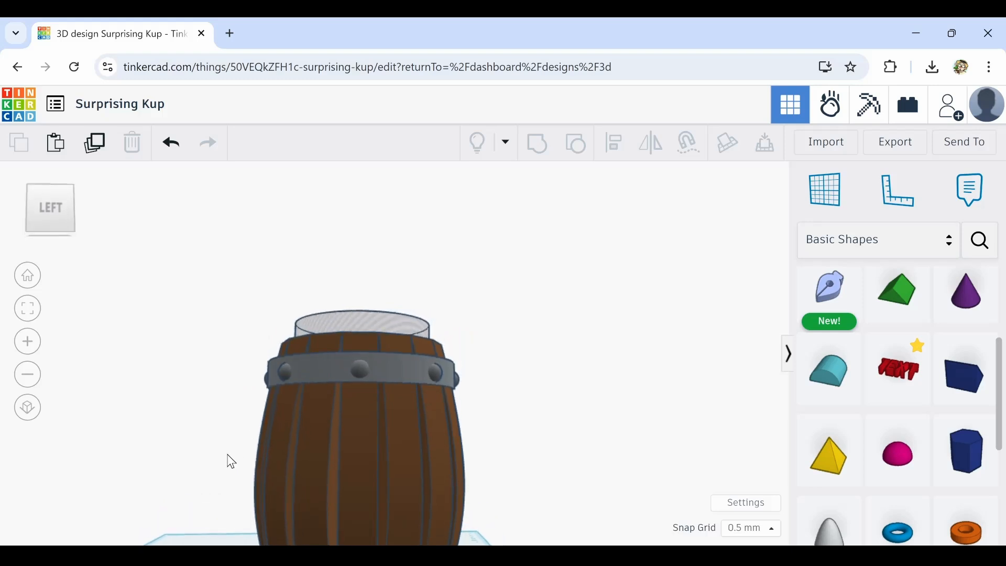
left_click_drag(216, 428, 523, 472)
left_click(409, 322, "shift")
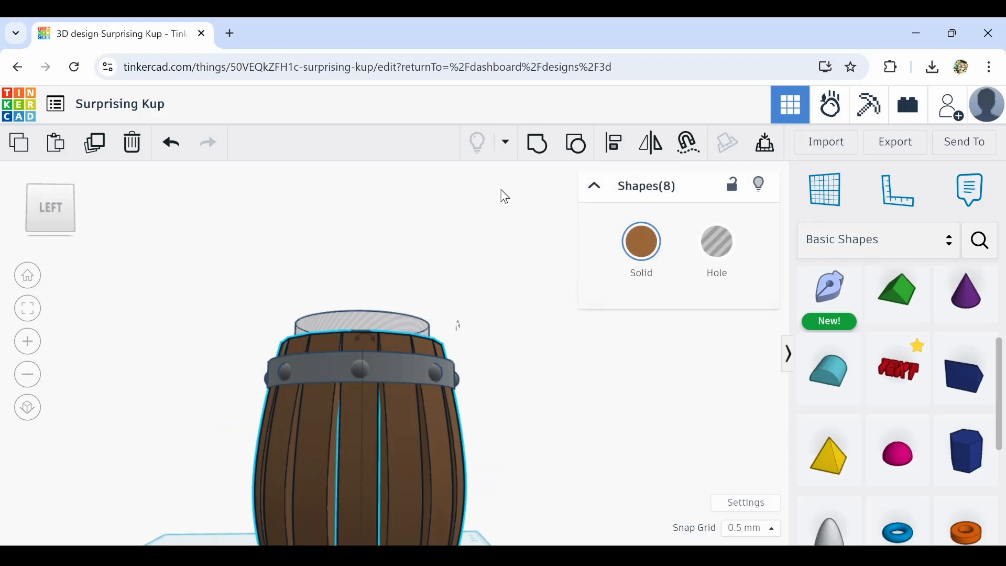
left_click(537, 150)
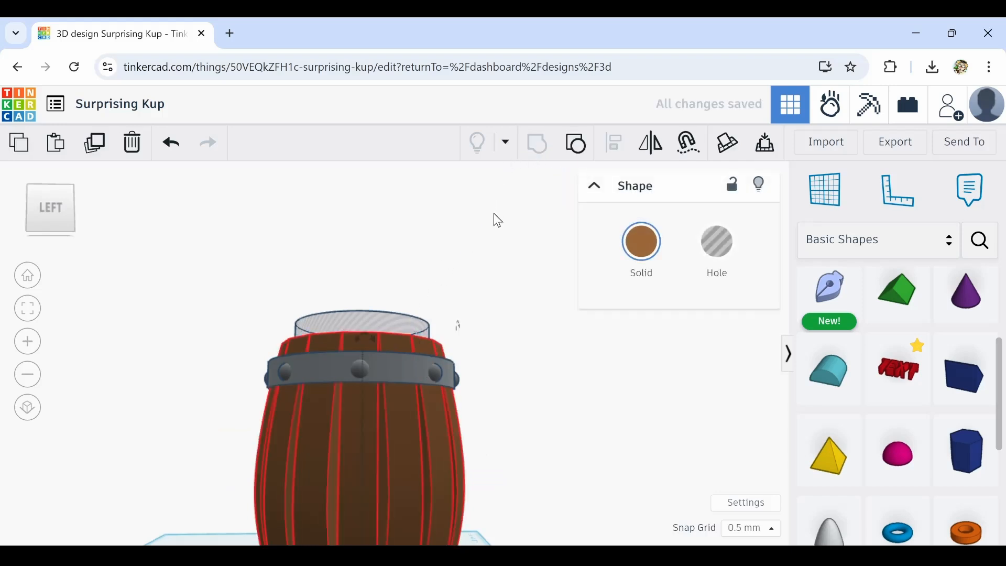
right_click_drag(497, 224, 495, 279)
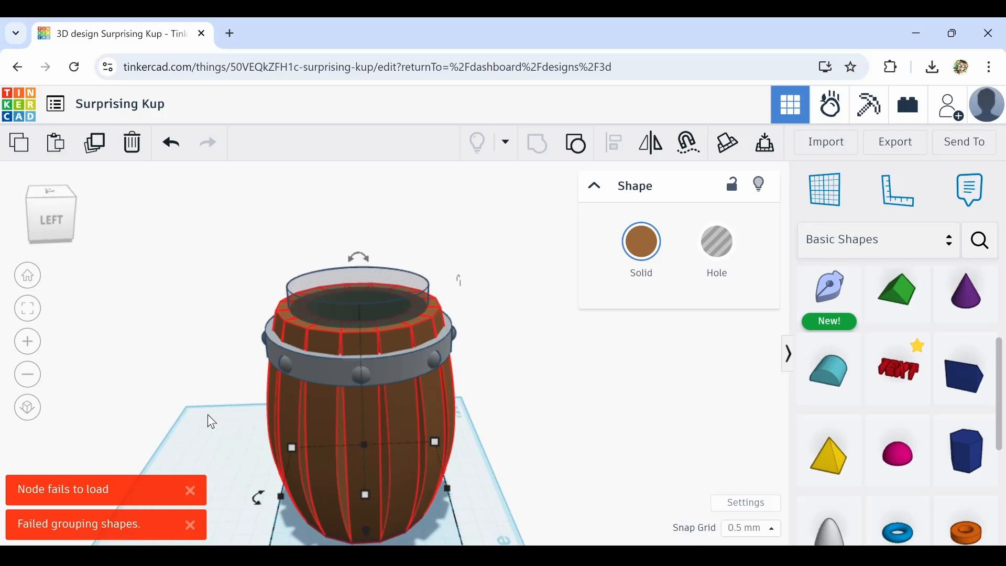
Reload the design page and undo an accidental shift of the barrel
left_click(74, 67)
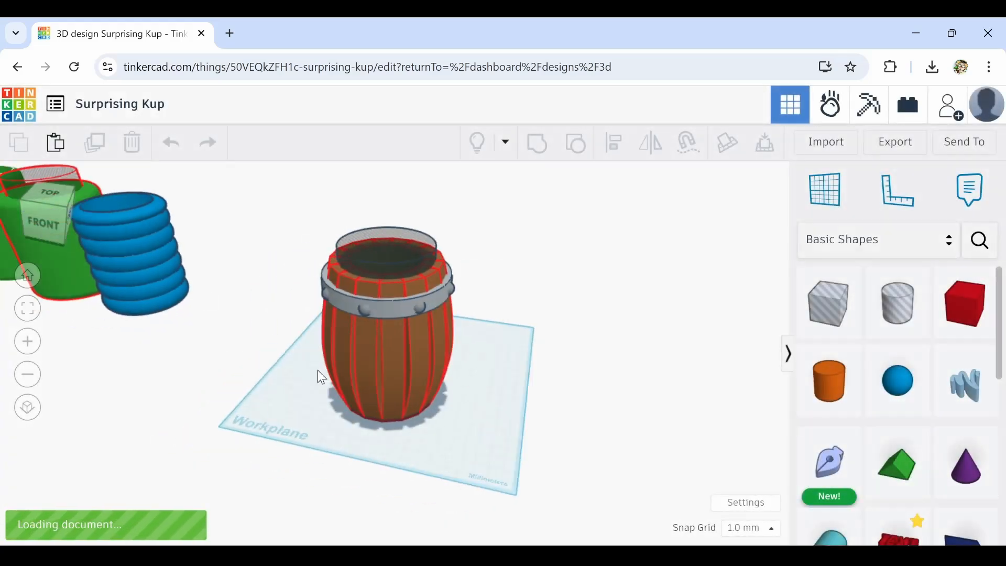
left_click(386, 326)
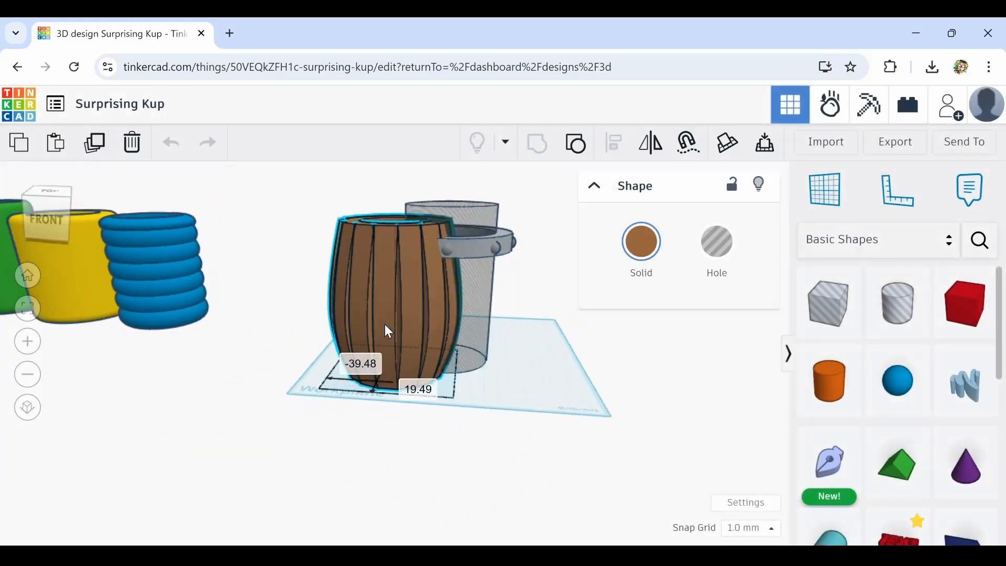
left_click(170, 144)
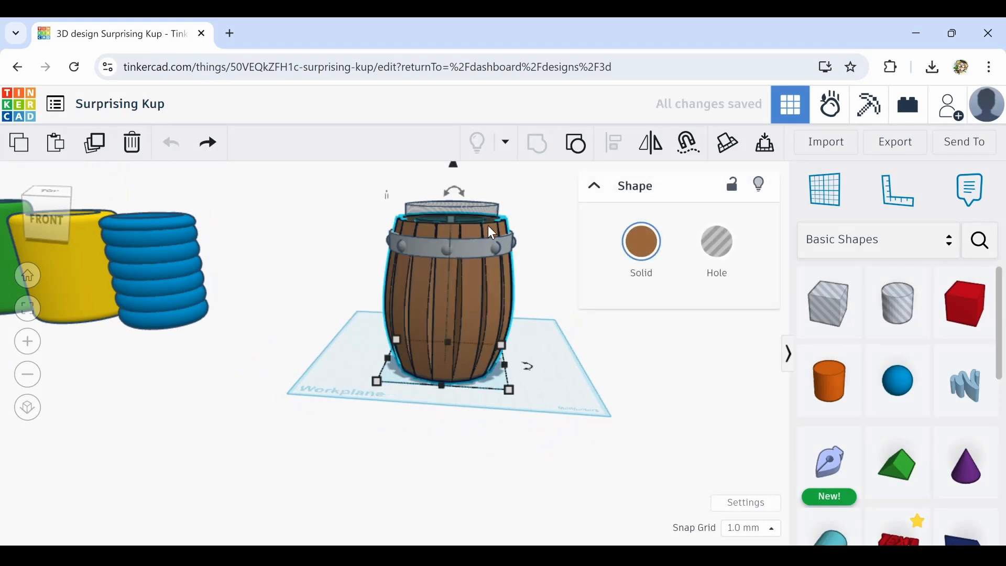
Select the hoop together with its rivets and group them into one shape
scroll(292, 231, "up", 2)
left_click(341, 239)
right_click_drag(342, 210, 341, 193)
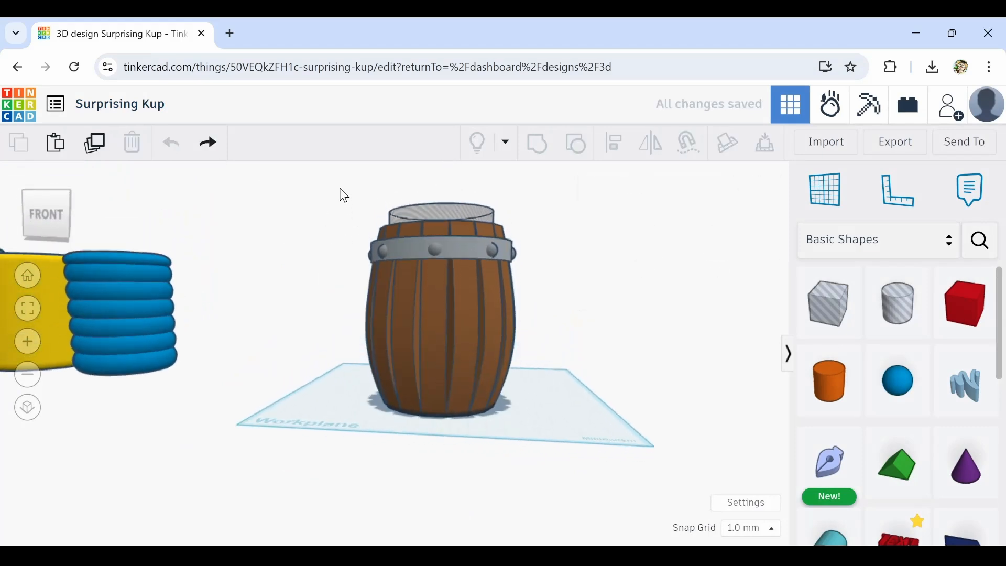
scroll(348, 240, "up", 2)
left_click_drag(330, 190, 602, 310)
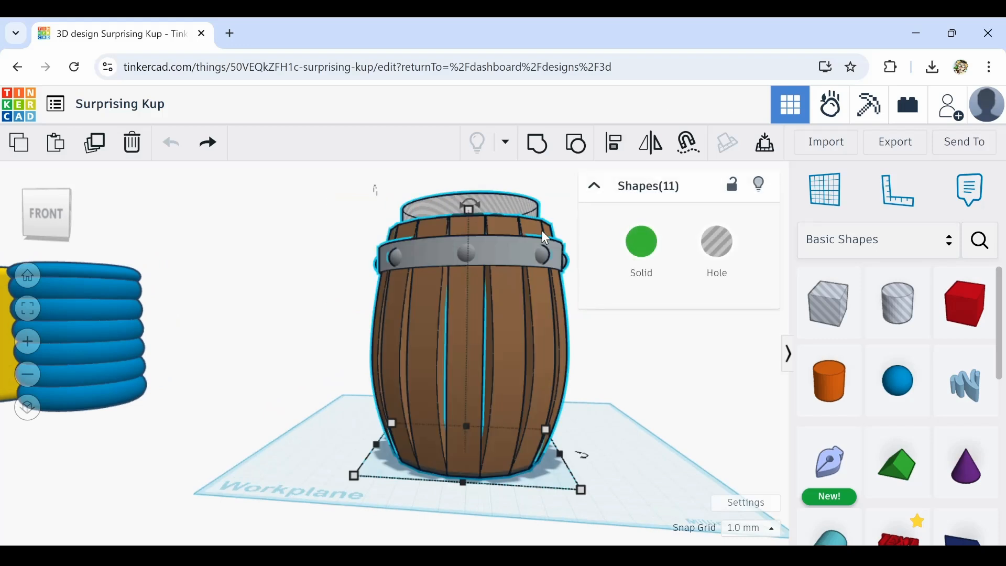
left_click(516, 212, "shift")
left_click(500, 219, "shift")
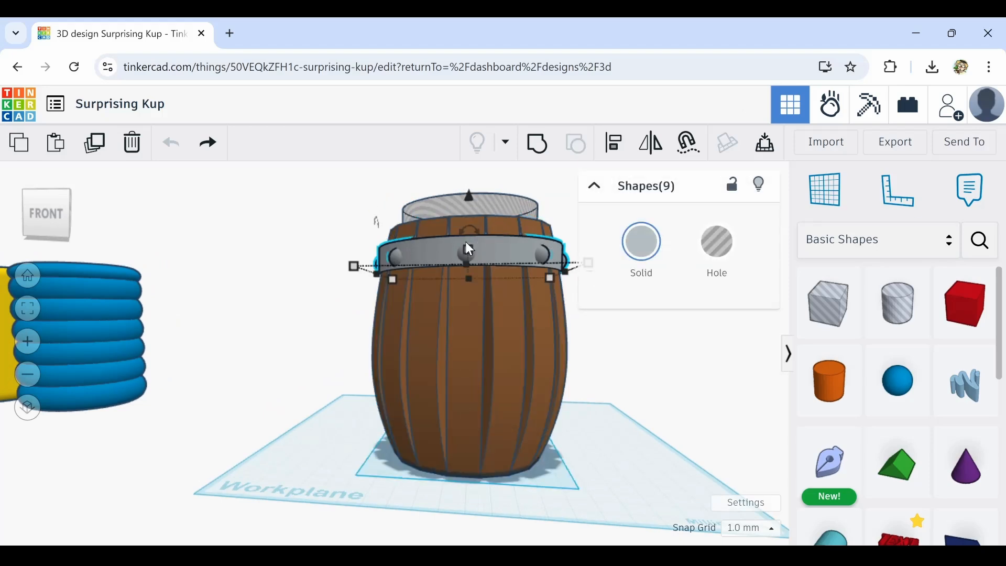
scroll(470, 249, "up", 3)
right_click_drag(469, 251, 354, 245)
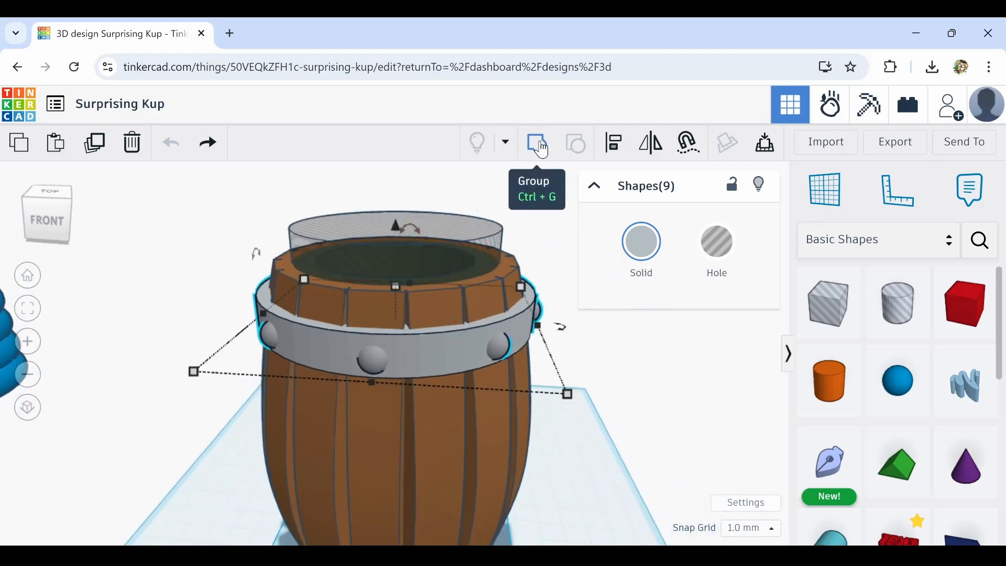
left_click(539, 146)
scroll(477, 313, "down", 2)
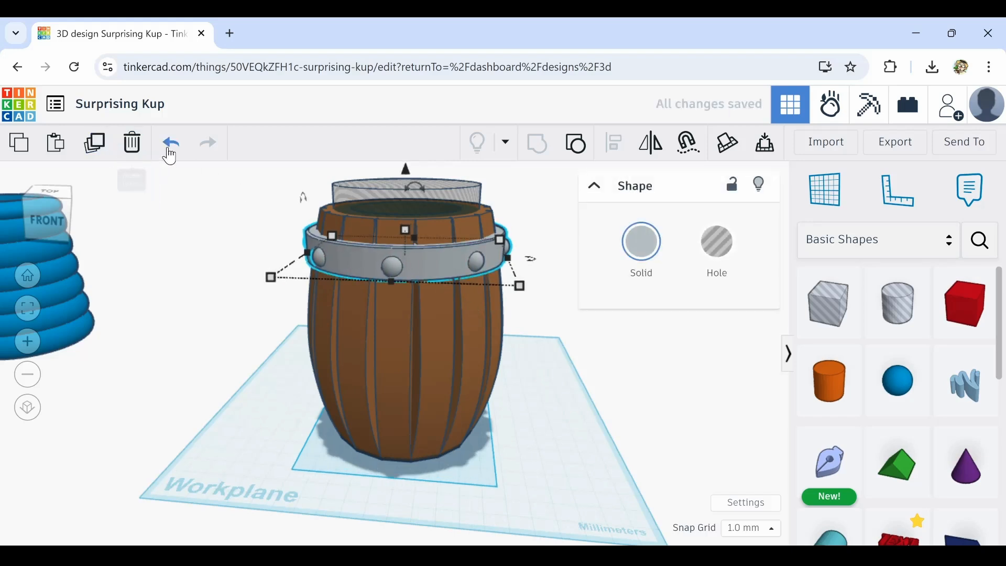
Lower a duplicate of the riveted hoop down to the base of the barrel
left_click(170, 150)
left_click(170, 150)
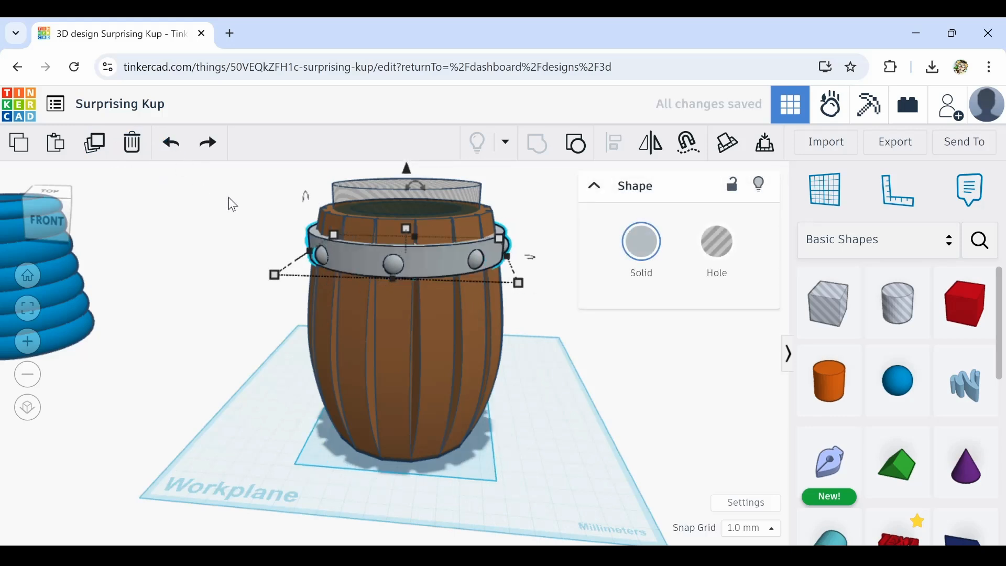
key("ctrl+Down")
key("ctrl+Down")
key("ctrl+Down")
key("ctrl+Down")
key("ctrl+Down")
key("ctrl+Down")
key("ctrl+Down")
key("ctrl+Down")
key("ctrl+Down")
key("ctrl+Down")
key("ctrl+Down")
key("ctrl+Down")
key("ctrl+Down")
key("ctrl+Down")
key("ctrl+Down")
key("ctrl+Down")
key("ctrl+Down")
key("ctrl+Down")
key("ctrl+Down")
key("ctrl+Down")
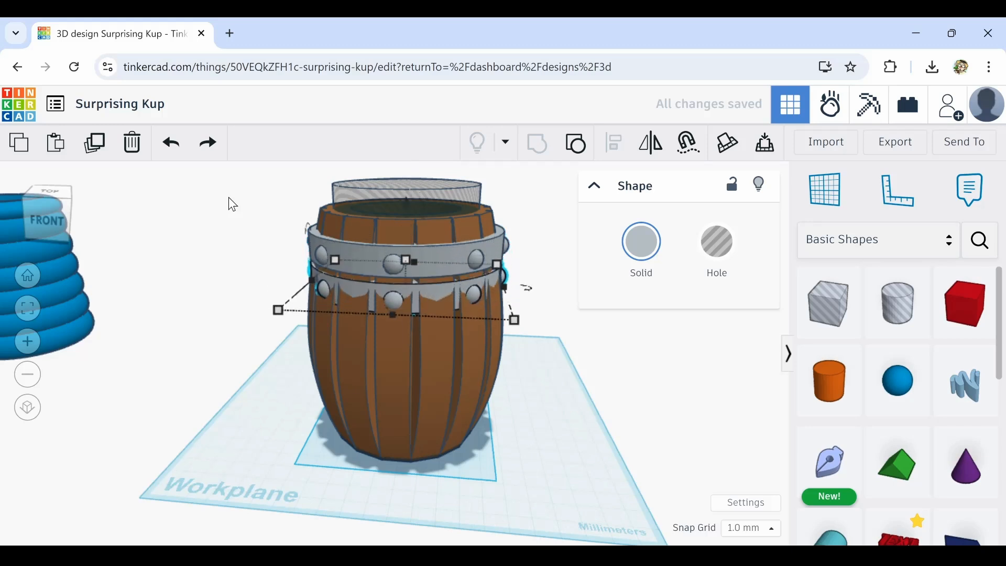
key("ctrl+Down")
key("ctrl+Down")
key("ctrl+Down")
key("ctrl+Down")
key("ctrl+Down")
key("ctrl+Down")
key("ctrl+Down")
key("ctrl+Down")
key("ctrl+Down")
key("ctrl+Down")
key("ctrl+Down")
key("ctrl+Down")
key("ctrl+Down")
key("ctrl+Down")
key("ctrl+Down")
key("ctrl+Down")
key("ctrl+Down")
key("ctrl+Down")
key("ctrl+Down")
key("ctrl+Down")
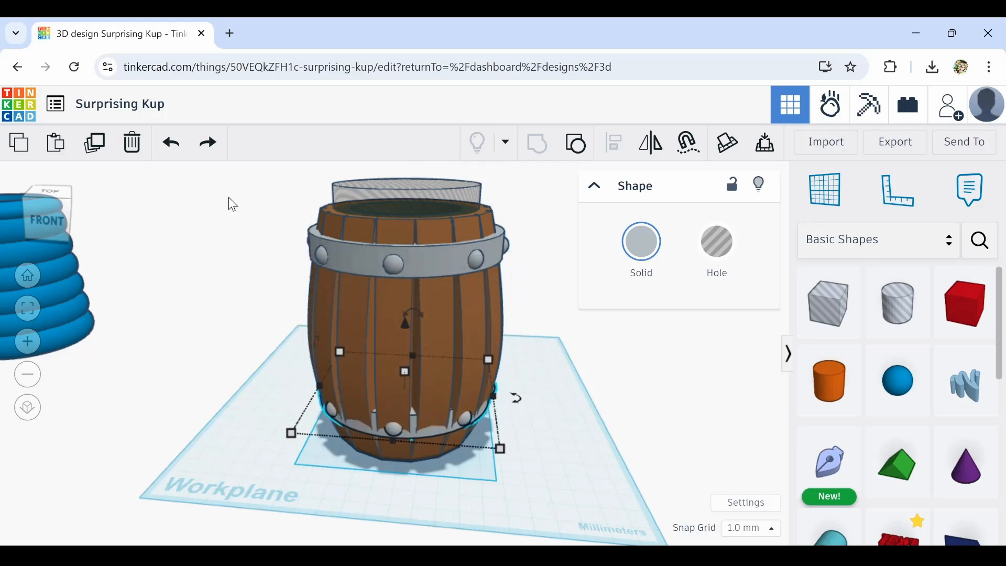
key("ctrl+Down")
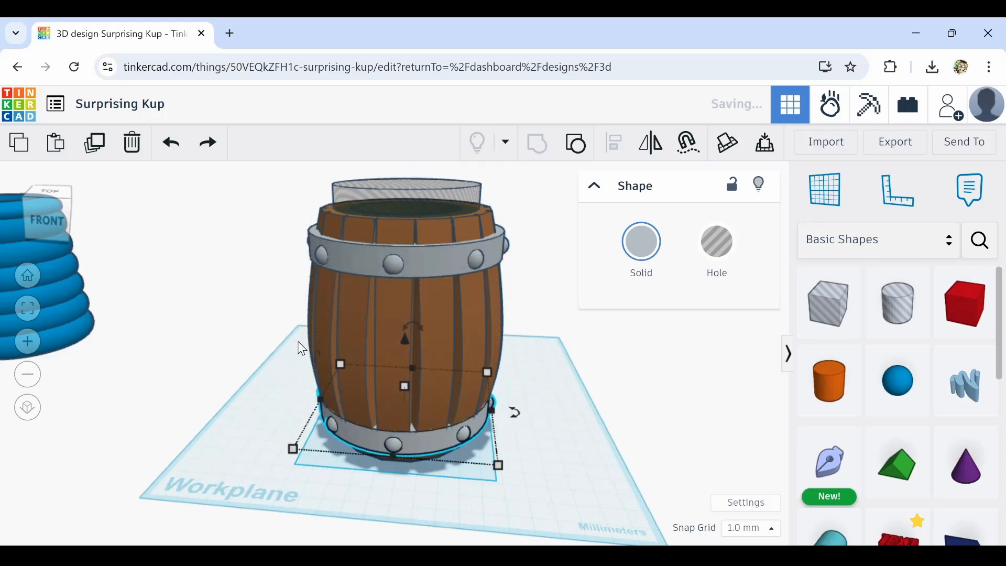
right_click_drag(366, 417, 428, 420)
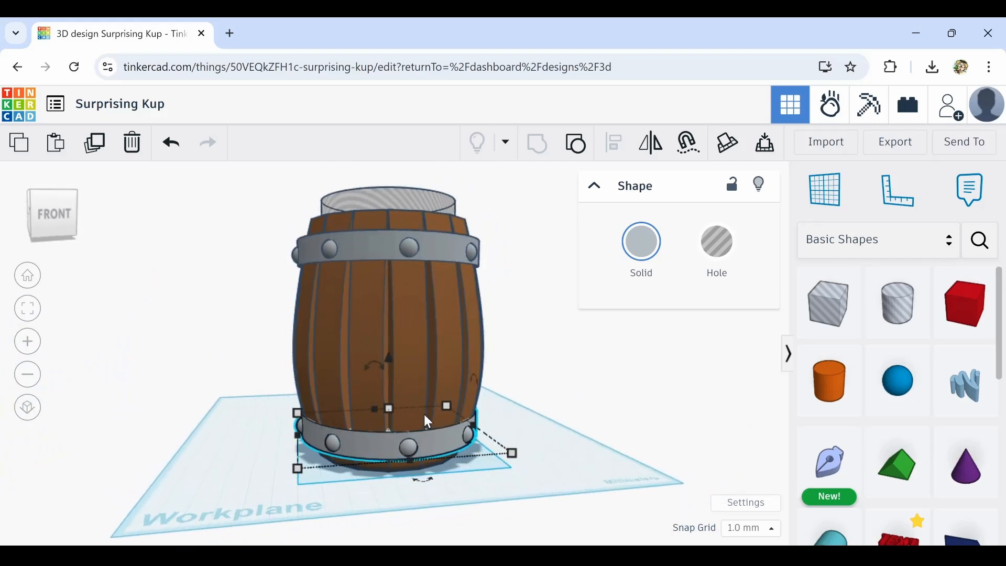
Drop a cylinder onto the workplane beside the barrel
left_click(589, 421)
right_click_drag(589, 421, 519, 430)
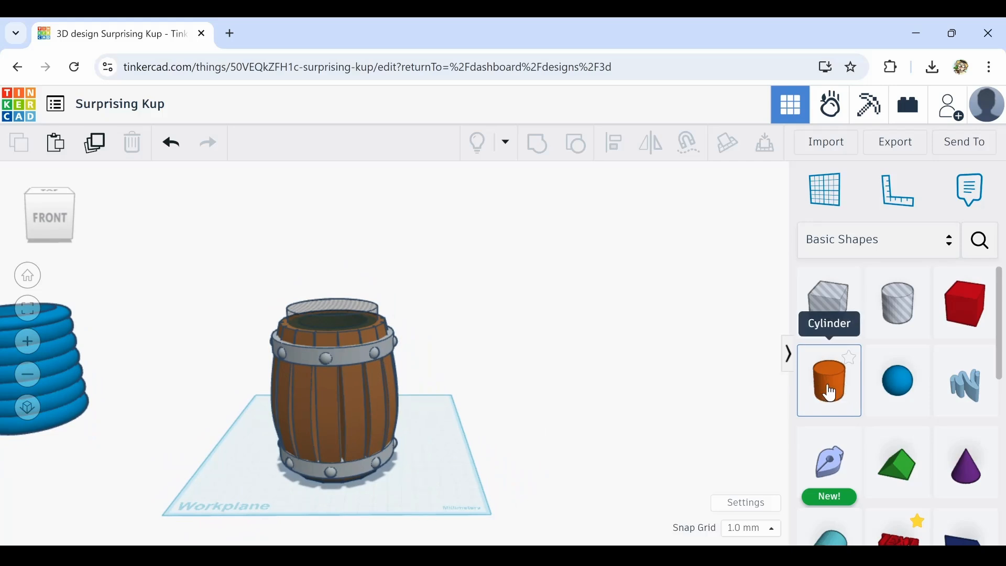
scroll(890, 474, "down", 4)
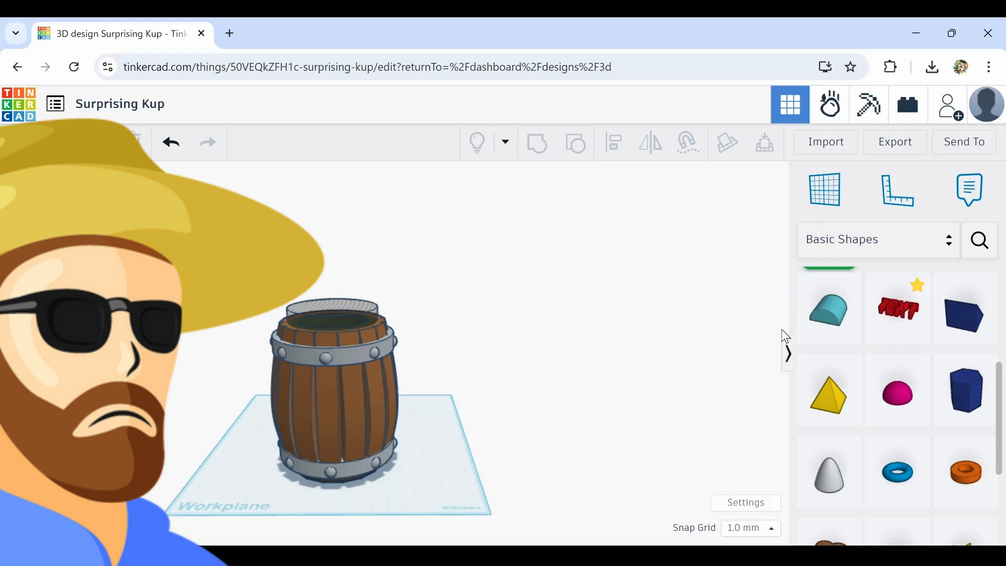
scroll(895, 419, "up", 5)
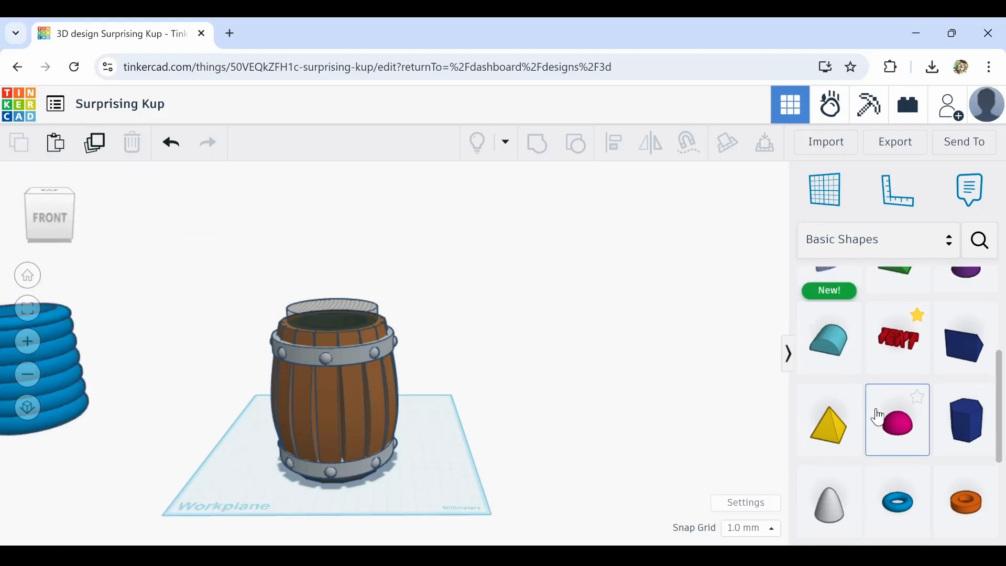
scroll(878, 416, "down", 1)
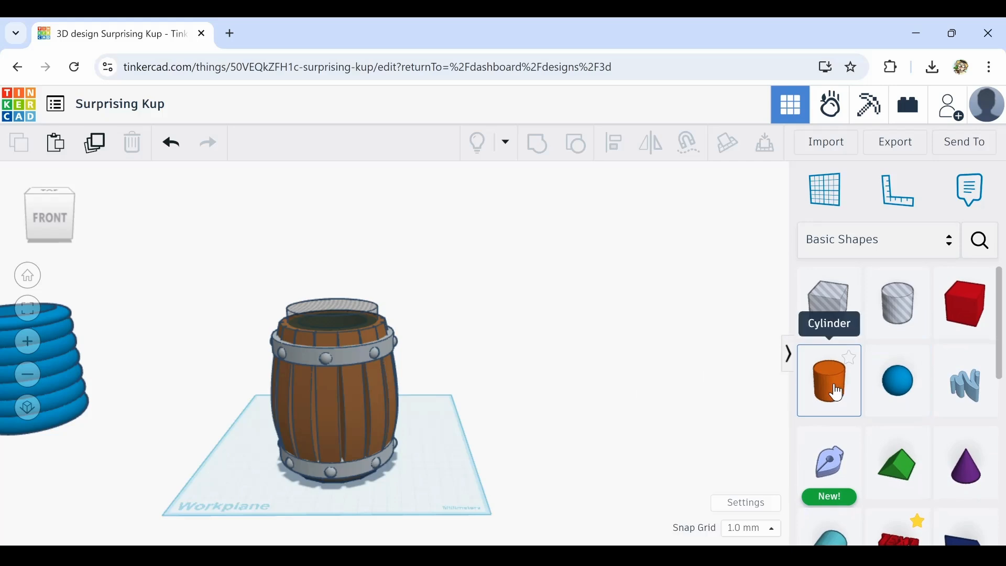
left_click_drag(837, 393, 483, 471)
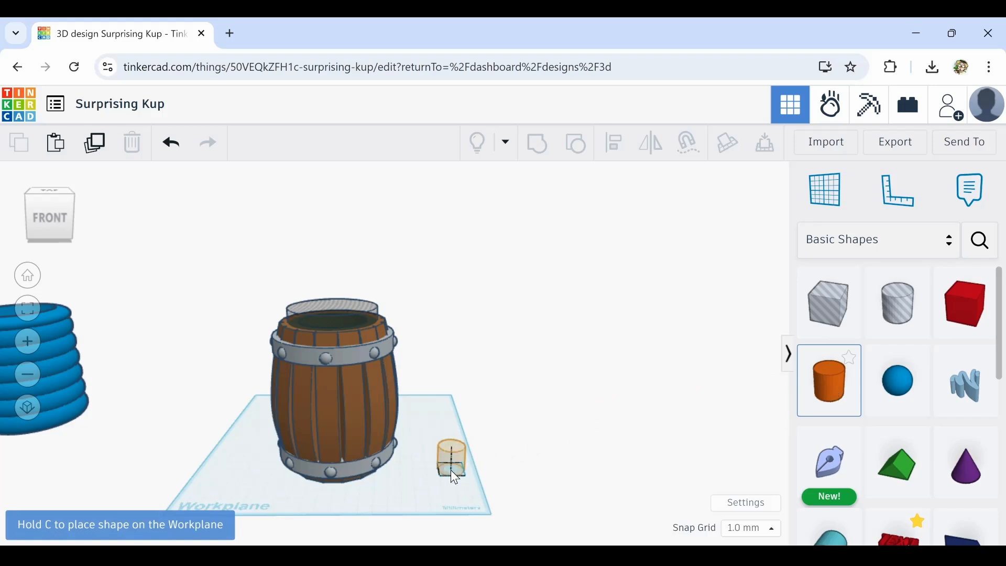
mouse_move(451, 470)
left_mouse_down()
mouse_move(442, 464)
mouse_move(451, 471)
left_mouse_up()
left_click_drag(450, 469, 489, 464)
scroll(458, 455, "up", 6)
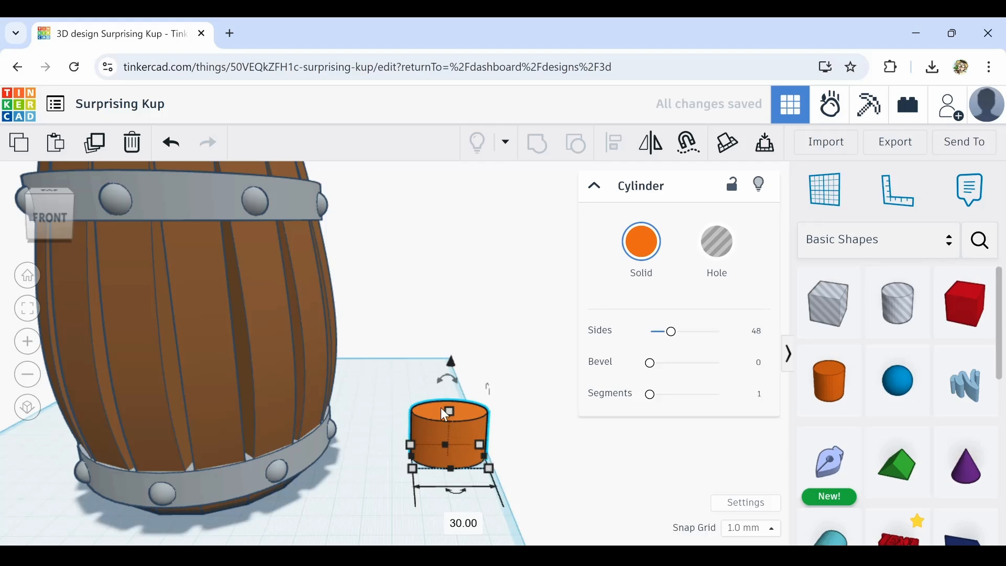
Stretch the cylinder into a tall post and cap both of its ends with spheres
left_click_drag(451, 411, 449, 322)
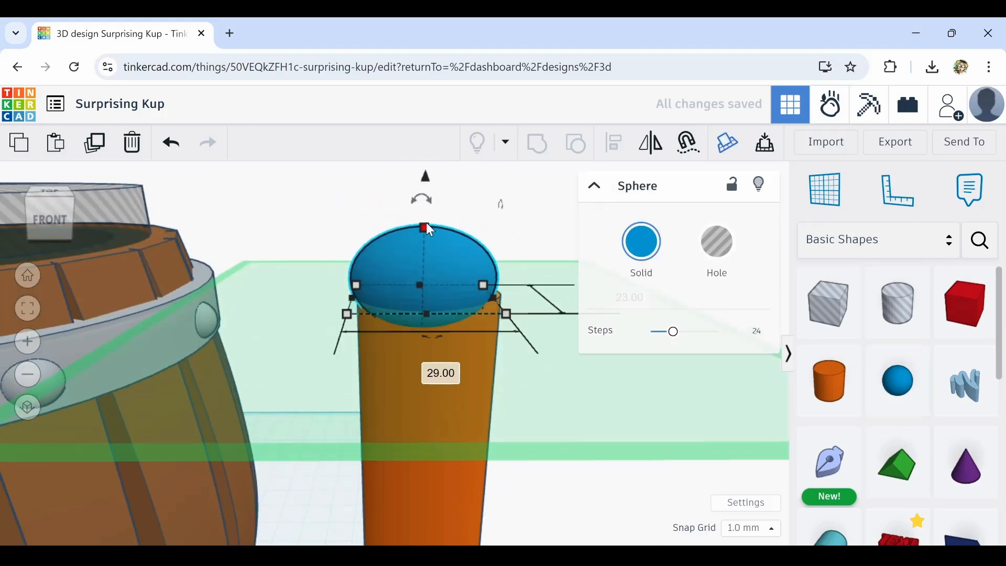
right_click_drag(426, 222, 397, 242)
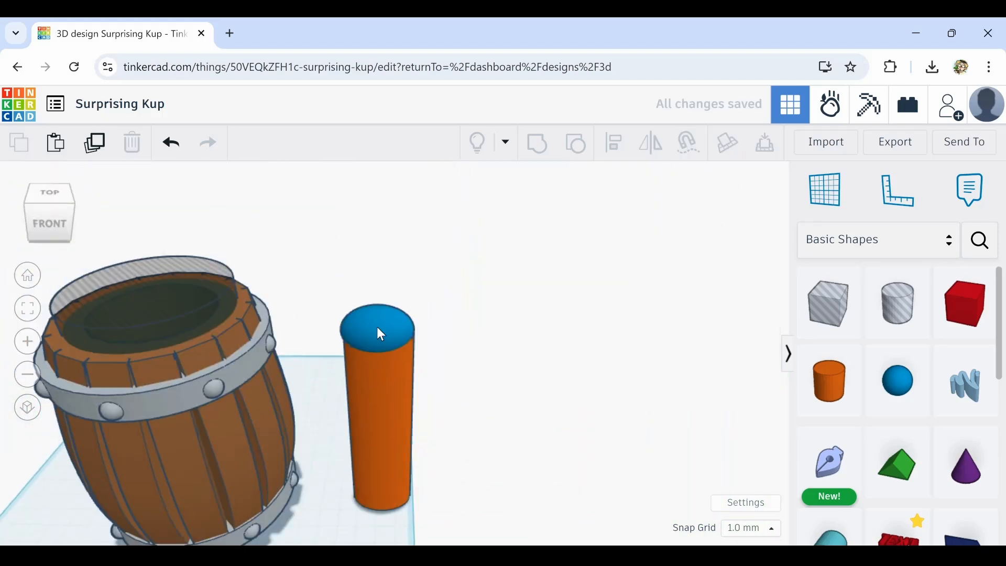
left_click(377, 332, "shift")
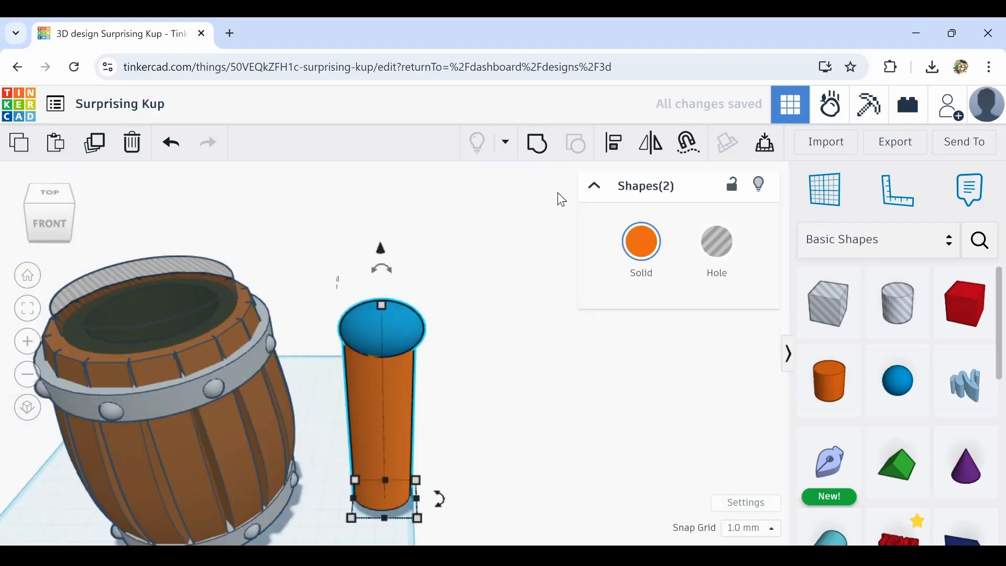
left_click(479, 418)
left_click(376, 307)
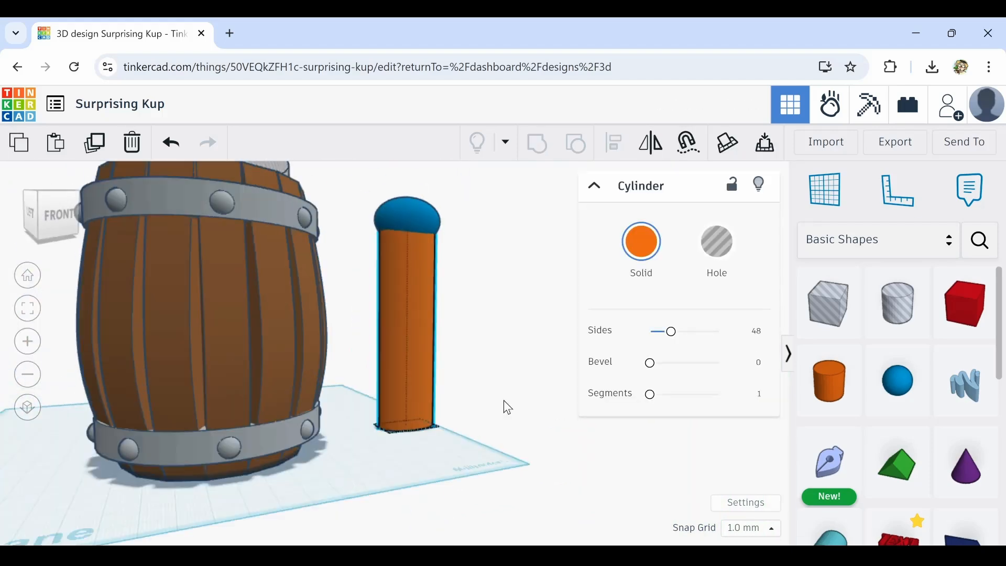
left_click(361, 249, "shift")
left_click(361, 249)
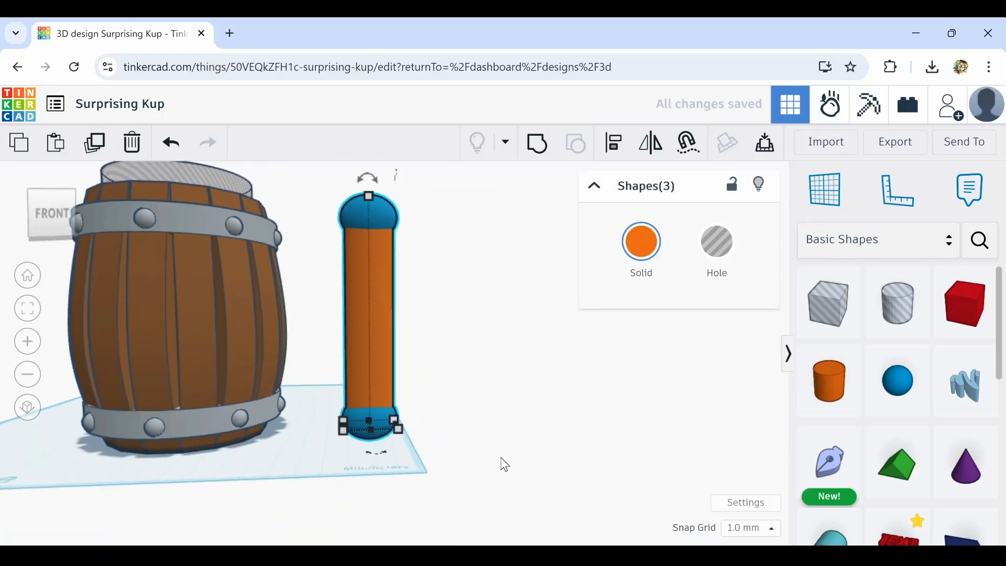
Add a torus and stretch it upright next to the post to form the handle loop
left_click_drag(898, 315, 359, 489)
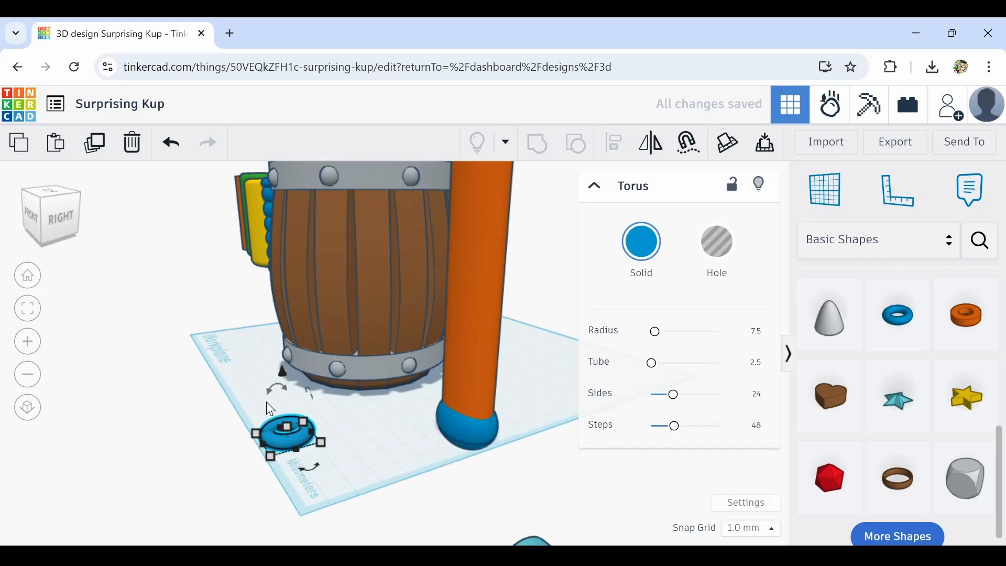
left_click_drag(292, 449, 287, 427)
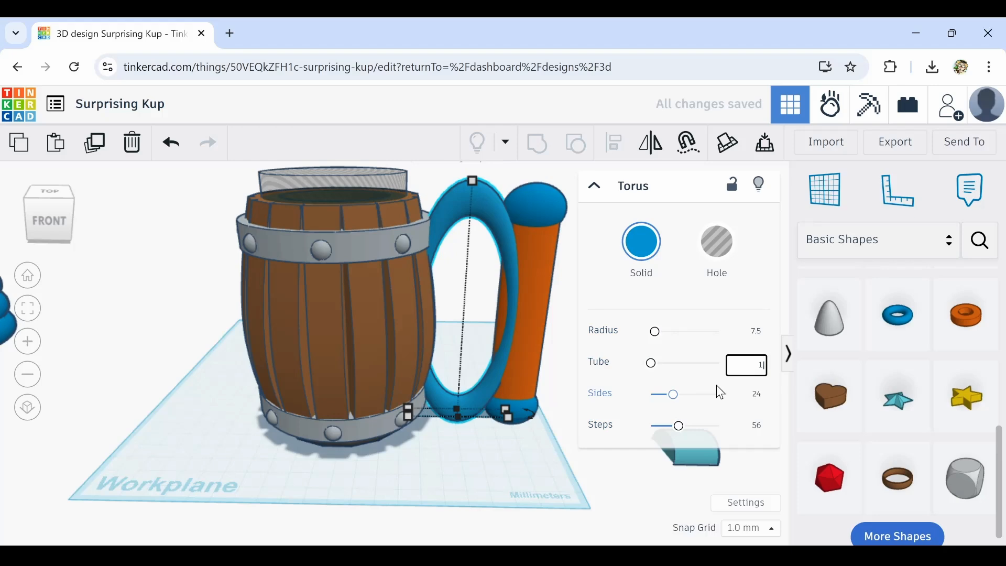
type(".8")
left_click(574, 315)
right_click_drag(576, 315, 570, 299)
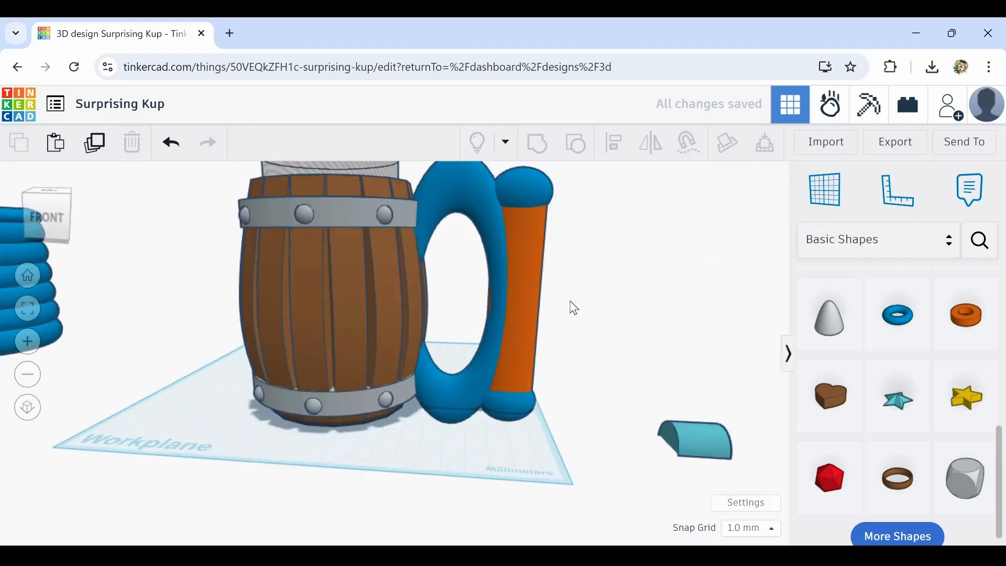
Lower the torus and shift it into place between the barrel and the post
left_click(459, 392)
key("ctrl+Down")
key("ctrl+Down")
key("ctrl+Down")
key("ctrl+Down")
key("ctrl+Down")
key("ctrl+Down")
left_click_drag(566, 175, 524, 449)
key("Left")
key("Left")
key("Left")
key("Left")
key("Left")
key("Left")
key("Left")
key("Left")
key("Left")
key("Left")
right_click_drag(525, 450, 478, 354)
left_click(539, 386)
Fine-tune the torus and post positions so the handle joins the barrel
left_click(411, 191)
left_click_drag(410, 226, 442, 276)
left_click(170, 142)
right_click_drag(503, 325, 487, 341)
left_click(406, 335)
left_click(406, 396)
left_click_drag(407, 358, 409, 347, "alt+shift")
scroll(897, 335, "up", 10)
Cut the lower end of the torus with a hole cylinder and group them
left_click_drag(897, 307, 431, 407)
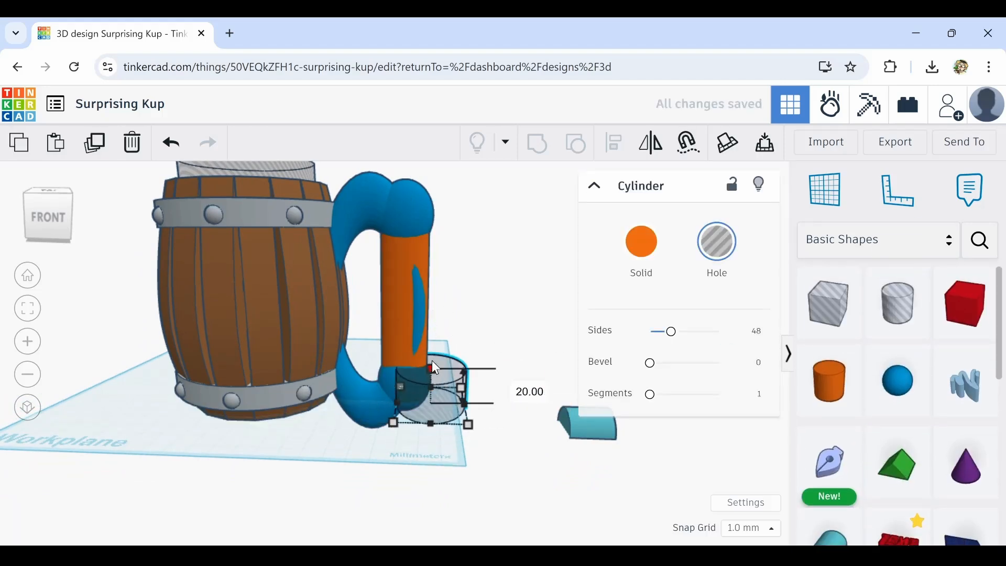
left_click_drag(432, 360, 432, 285)
left_click_drag(430, 346, 410, 306)
left_click_drag(444, 370, 473, 380)
right_click_drag(450, 309, 419, 293)
left_click(318, 238, "shift")
left_click(538, 143)
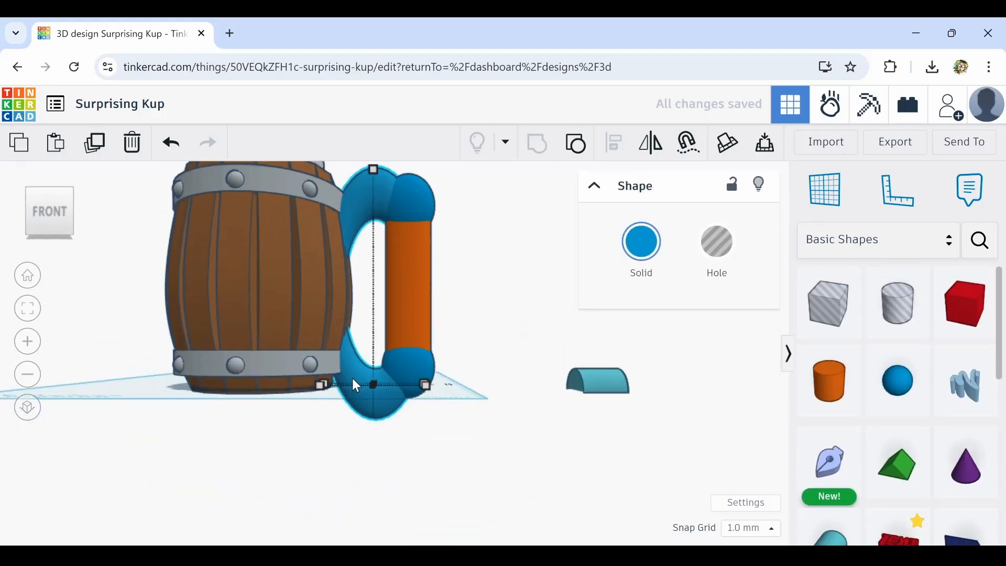
Add a box hole beneath the handle's lower end and size it to cover the bottom of the torus and post
right_click_drag(351, 378, 340, 419)
left_click_drag(310, 406, 320, 405)
scroll(367, 367, "down", 3)
left_click_drag(828, 304, 325, 527)
left_click_drag(419, 445, 430, 425)
right_click_drag(515, 321, 498, 388)
left_click(423, 330)
left_click(495, 265)
right_click_drag(495, 265, 484, 209)
left_click(425, 320, "shift")
left_click(389, 253, "shift")
left_click(554, 348)
right_click_drag(502, 336, 523, 377)
left_click(429, 432, "shift")
left_click(458, 450, "shift")
left_click(540, 335)
left_click(20, 375)
scroll(467, 385, "up", 3)
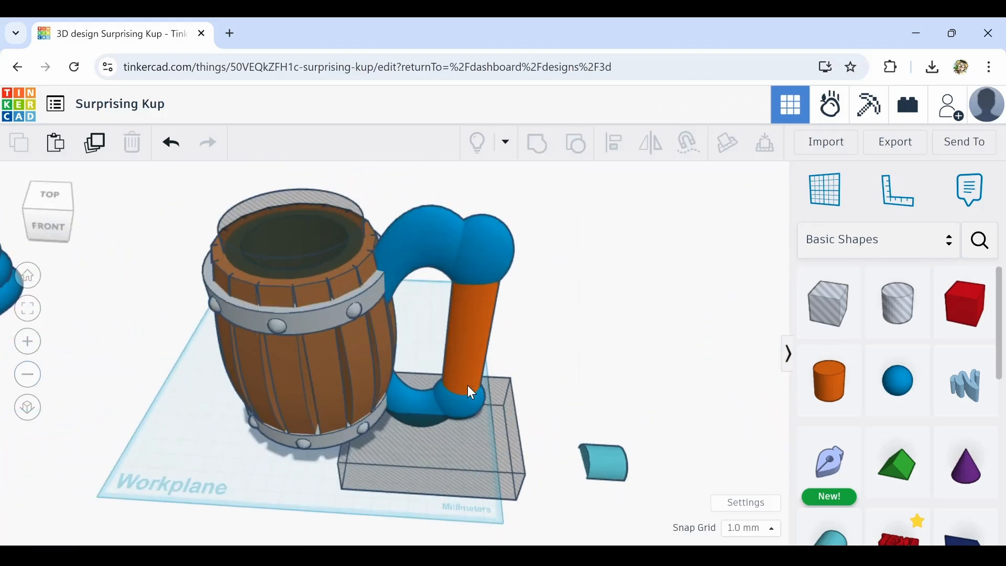
Color the torus and post of the handle grey
left_click(467, 385)
left_click(482, 248, "shift")
left_click_drag(479, 407, 502, 406)
left_click(465, 496)
left_click(451, 288)
left_click(408, 400, "shift")
left_click(640, 241)
left_click(734, 448)
left_click(337, 454)
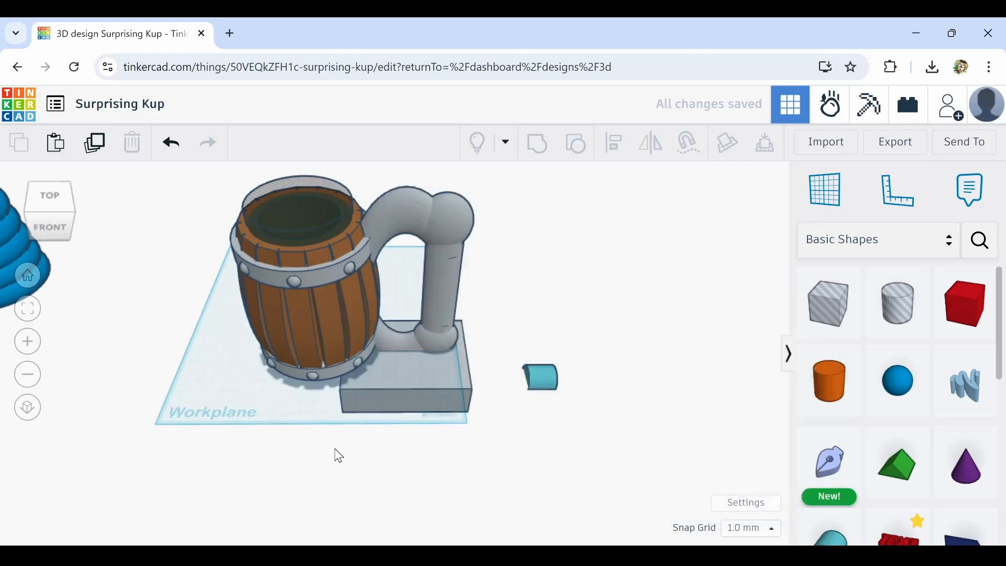
Turn the box beneath the handle into a hole and select it together with the handle parts
right_click_drag(337, 454, 366, 409)
left_click(450, 343)
left_click(714, 240)
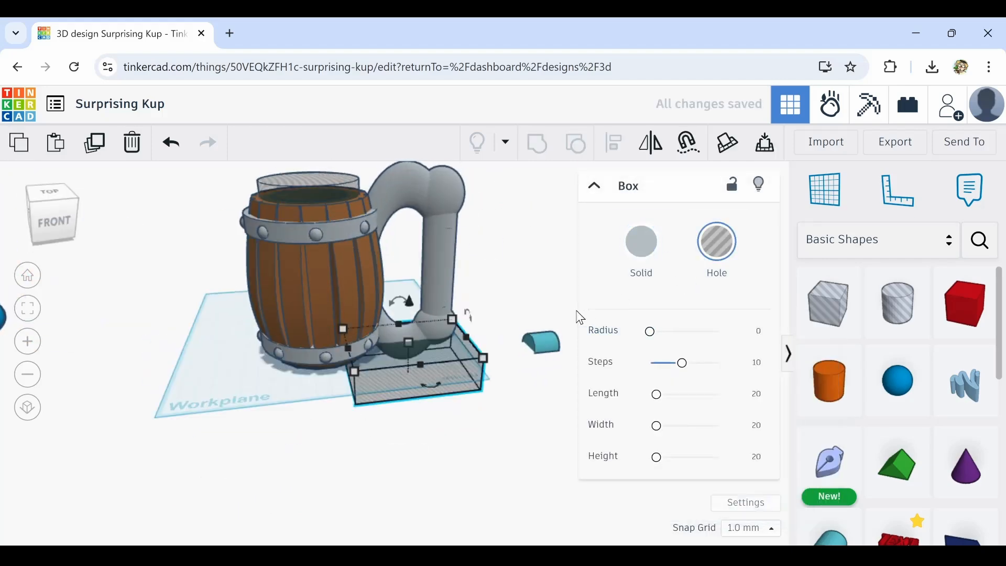
mouse_move(544, 336)
right_mouse_down()
mouse_move(503, 366)
mouse_move(483, 331)
right_mouse_up()
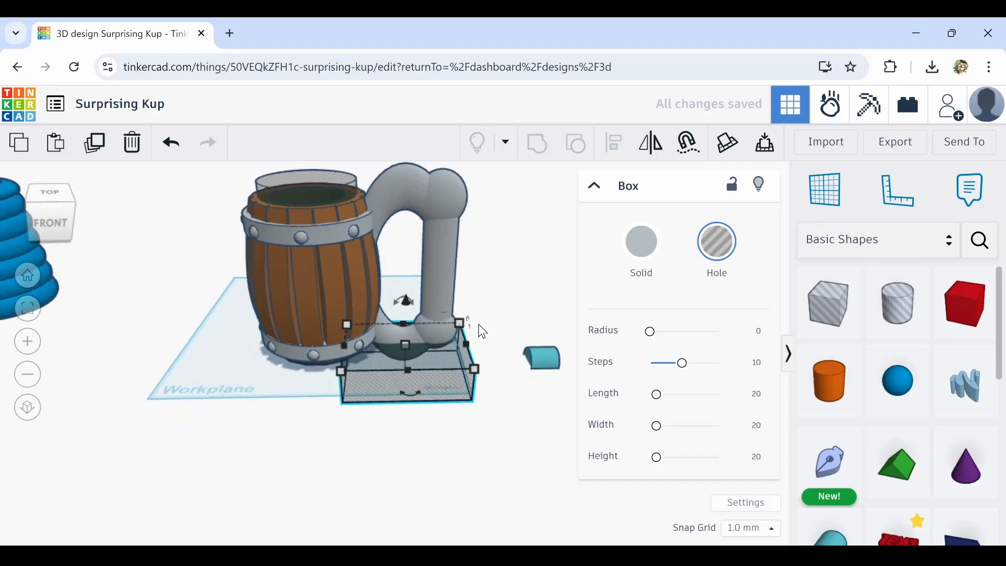
right_click_drag(490, 237, 505, 273)
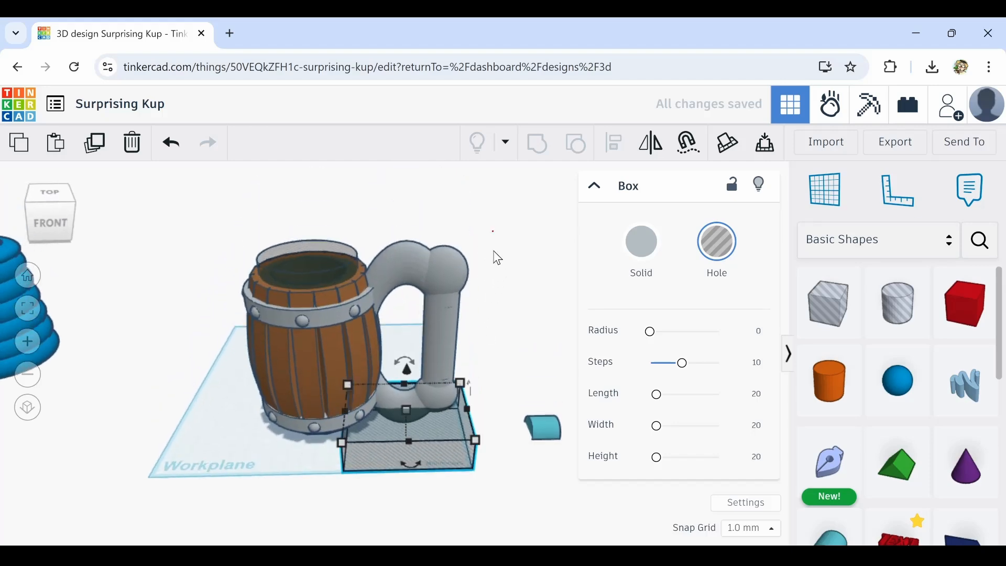
left_click_drag(422, 469, 403, 484)
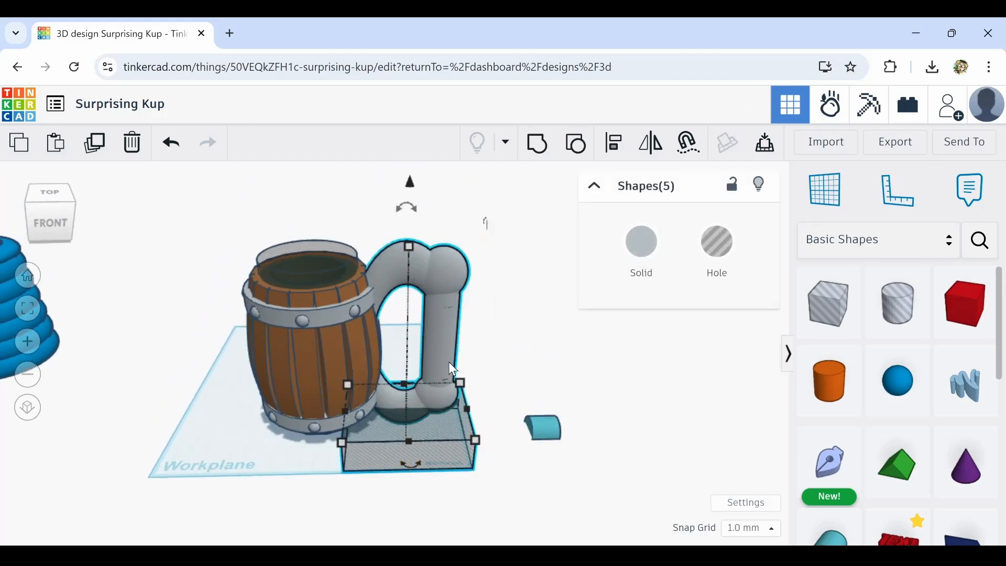
Raise the handle parts three nudges above the hole box
scroll(397, 350, "up", 1)
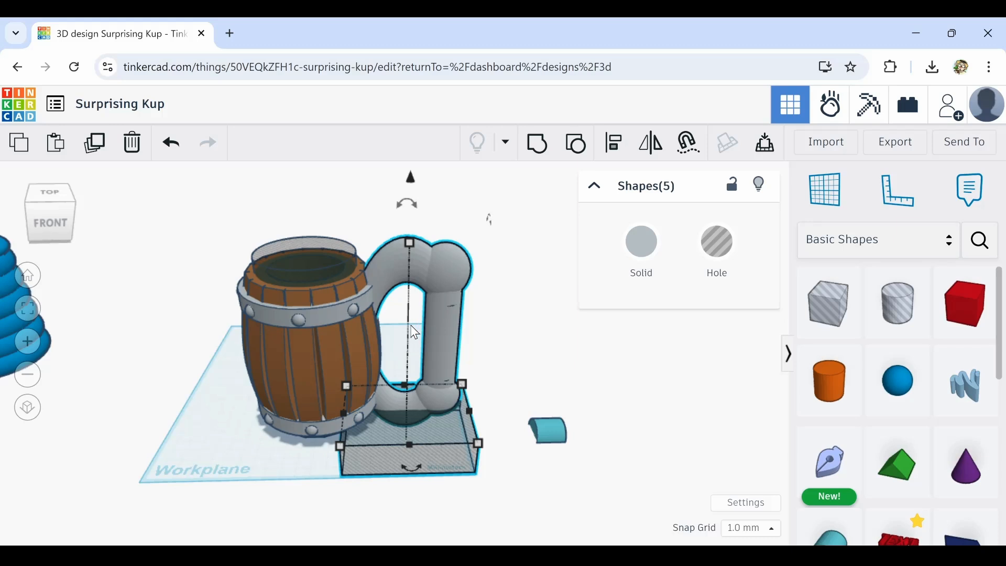
scroll(407, 336, "up", 3)
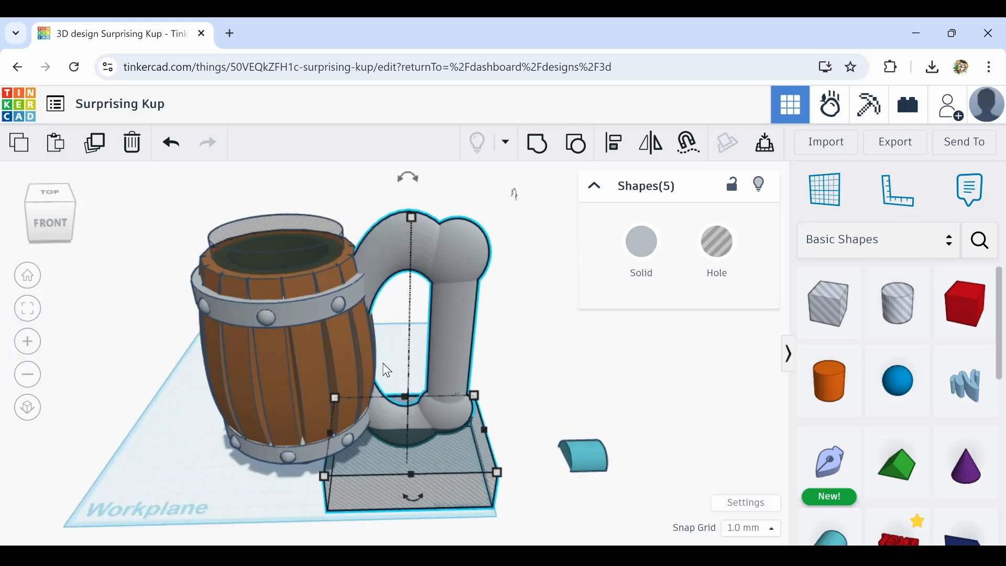
right_click_drag(387, 370, 418, 255)
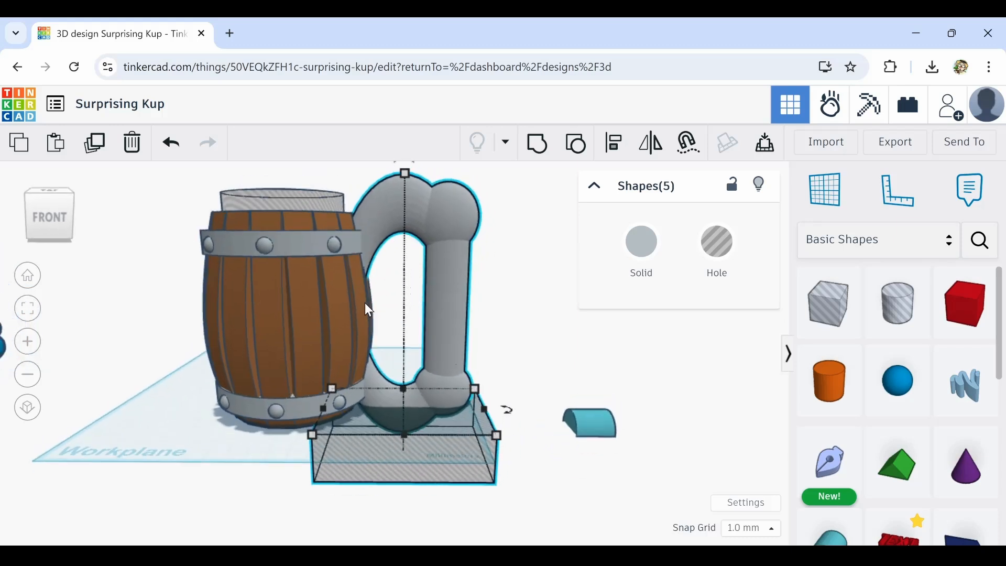
right_click_drag(428, 370, 431, 364)
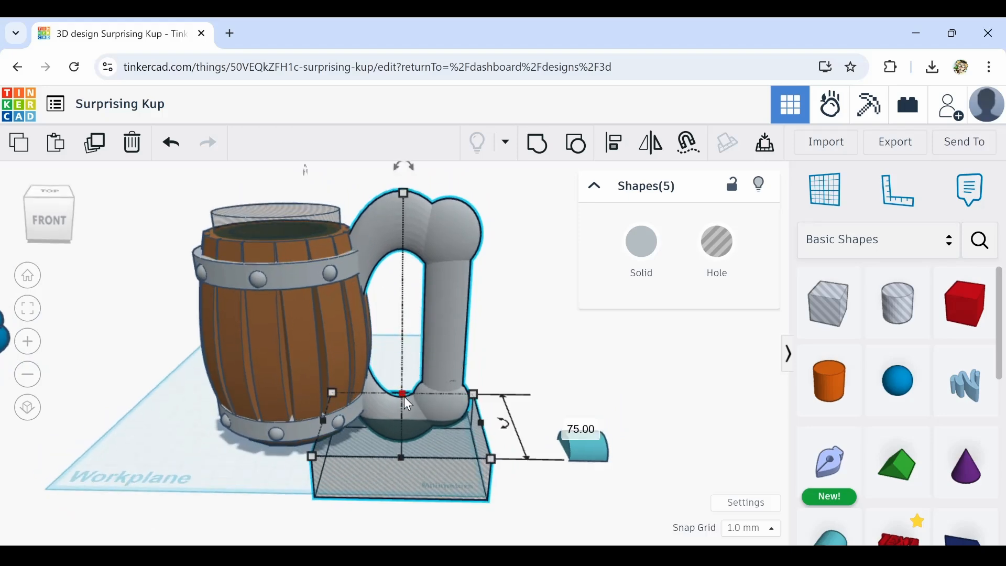
scroll(409, 419, "up", 6)
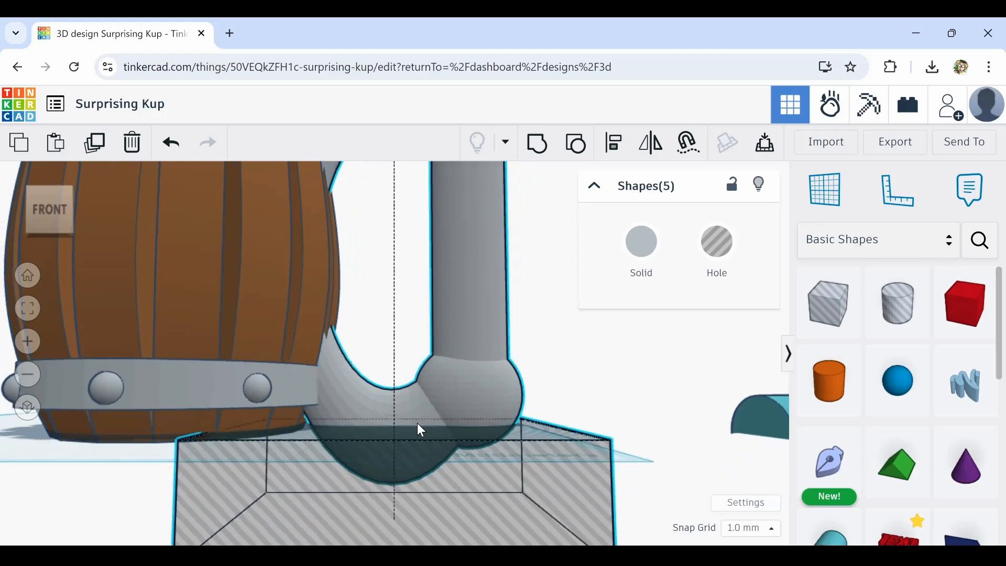
mouse_move(417, 427)
right_mouse_down()
mouse_move(429, 411)
mouse_move(431, 425)
mouse_move(427, 414)
right_mouse_up()
left_click(530, 343)
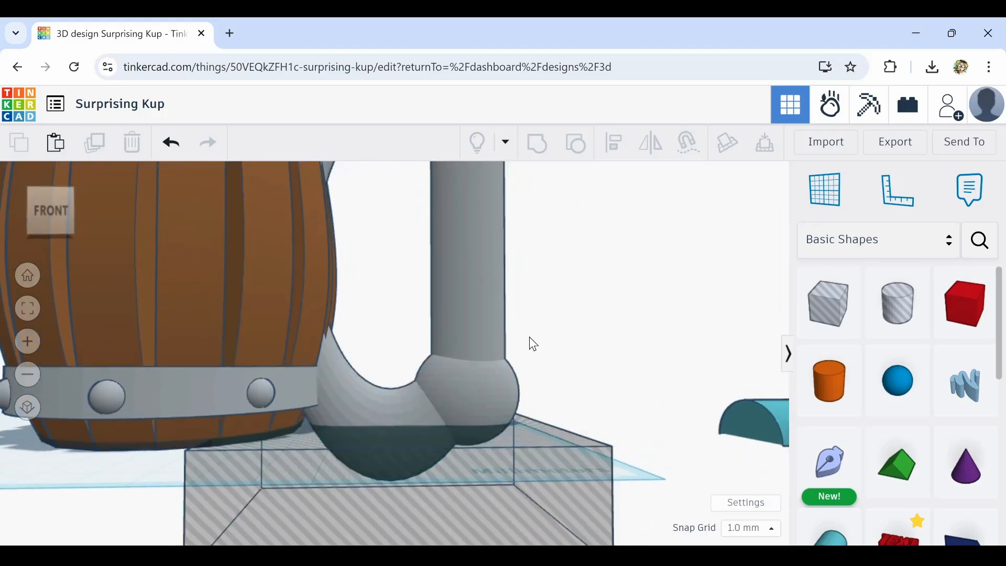
left_click_drag(395, 405, 392, 401)
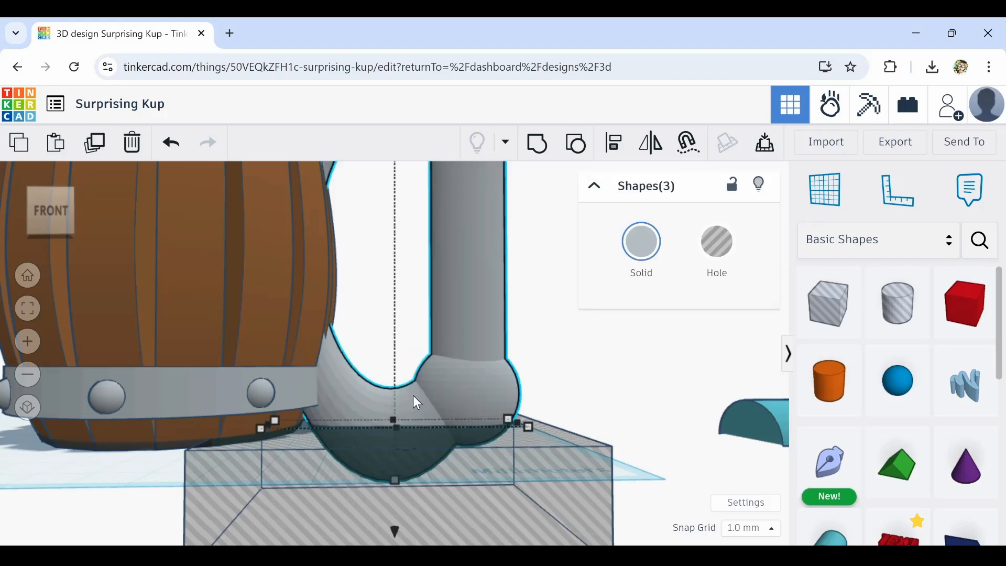
key("ctrl+Up")
key("ctrl+Up")
key("ctrl+Up")
key("ctrl+Up")
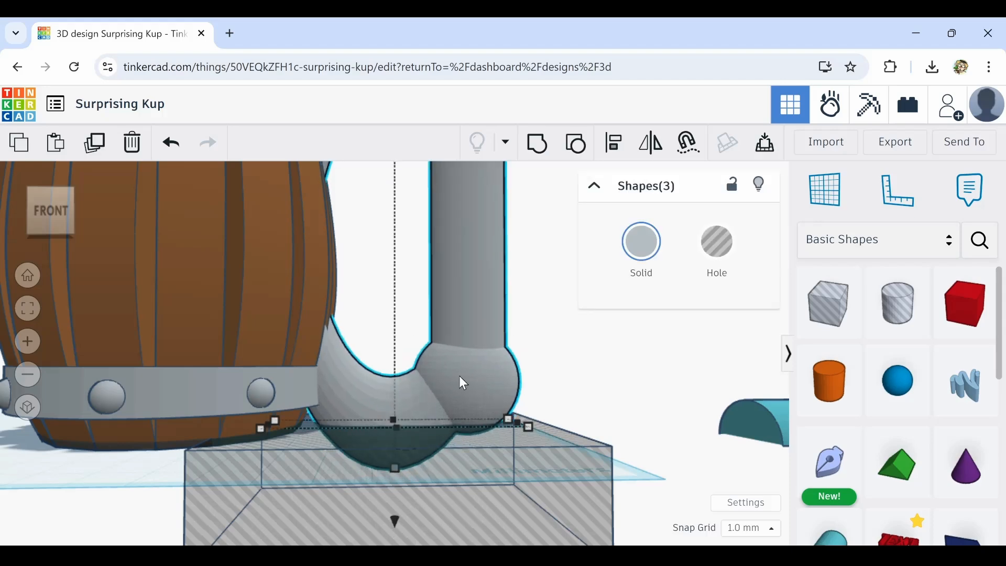
Group the handle parts with the hole box to flatten the handle's bottom
scroll(511, 358, "down", 5)
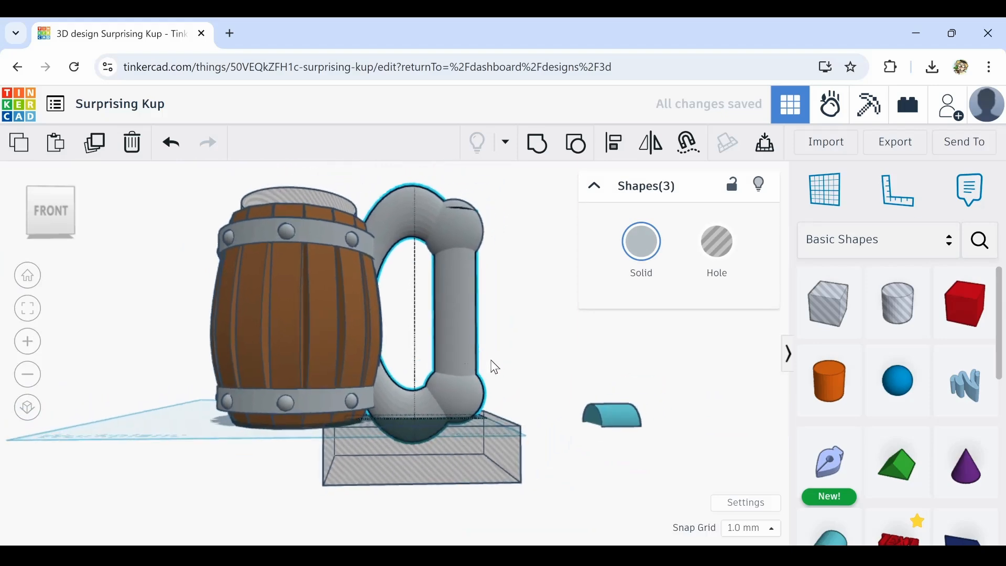
right_click_drag(491, 368, 481, 387)
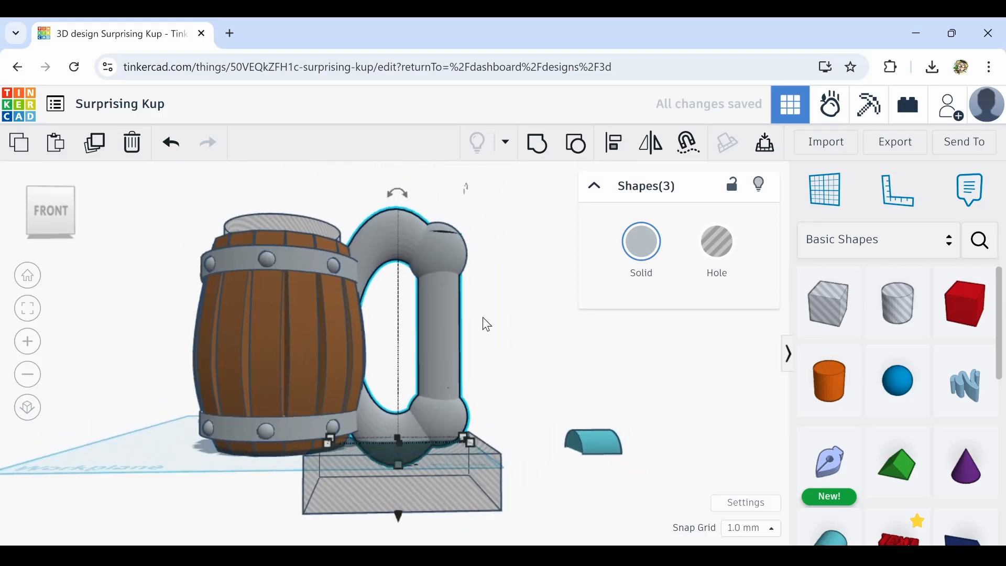
left_click(408, 518, "shift")
right_click_drag(480, 309, 447, 341)
scroll(446, 341, "up", 5)
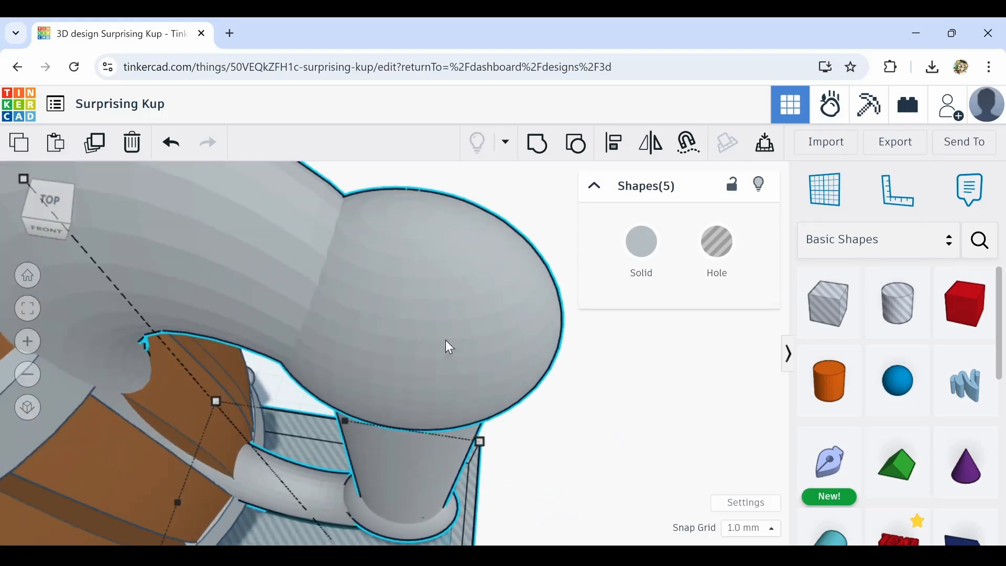
scroll(445, 339, "down", 5)
right_click_drag(492, 385, 486, 301)
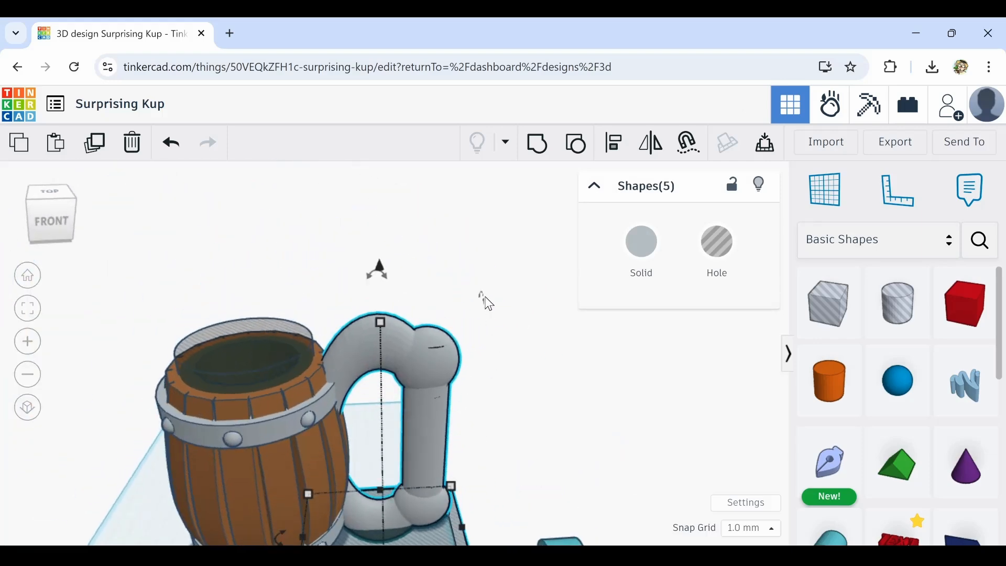
left_click(535, 146)
Raise the barrel parts one nudge, leaving the handle out of the selection
right_click_drag(525, 383, 477, 356)
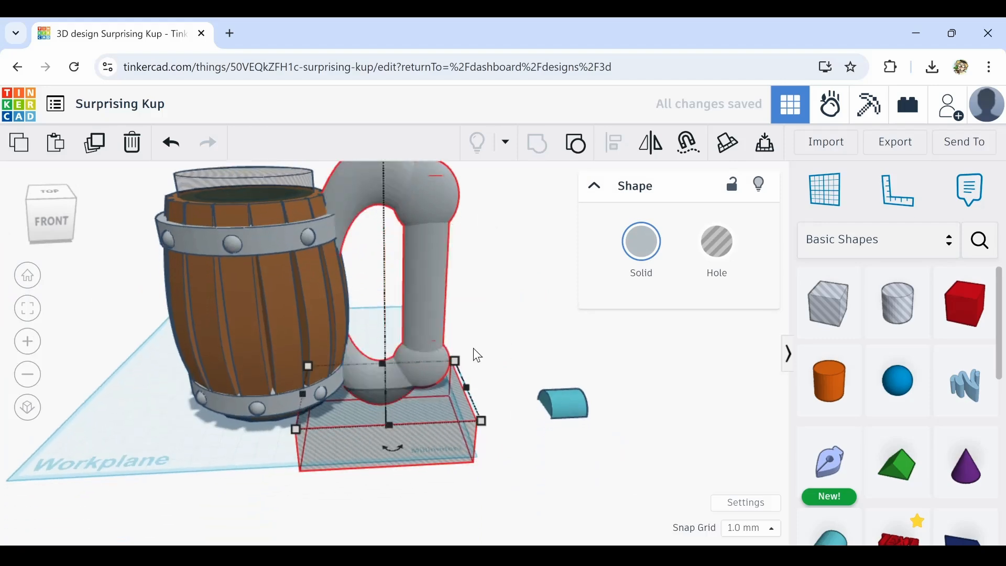
scroll(366, 407, "up", 5)
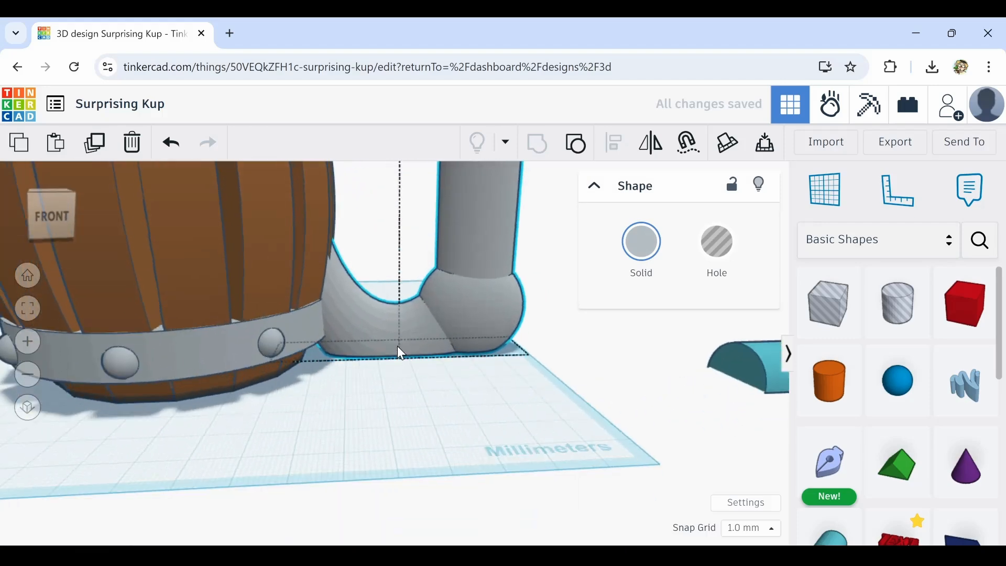
right_click_drag(403, 347, 362, 374)
scroll(247, 351, "up", 3)
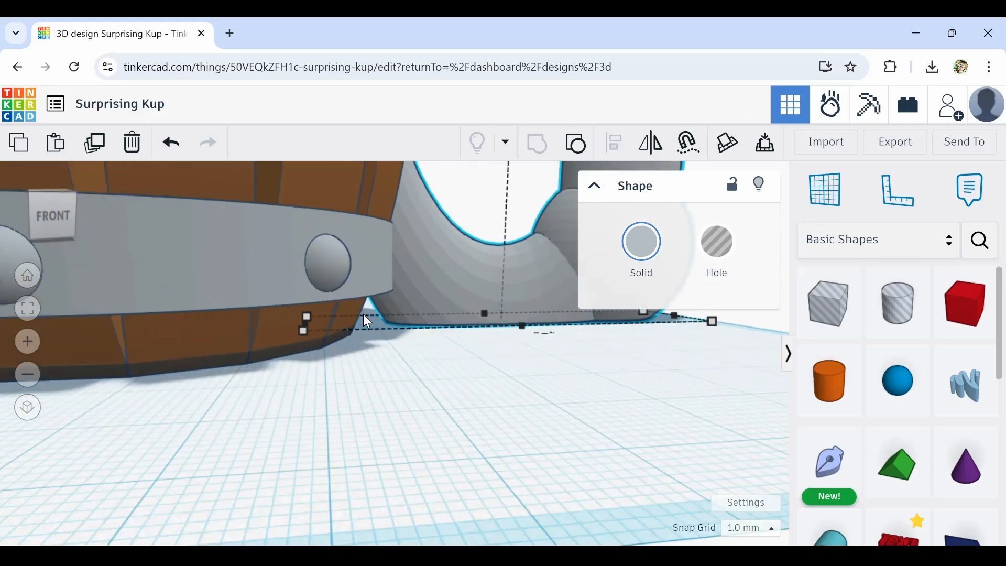
left_click_drag(255, 362, 256, 361)
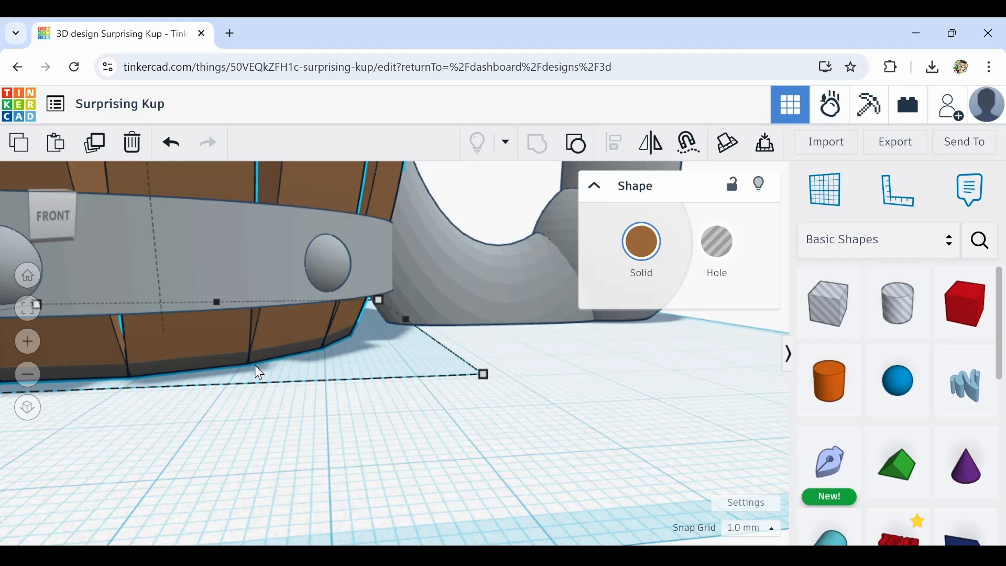
scroll(258, 371, "down", 5)
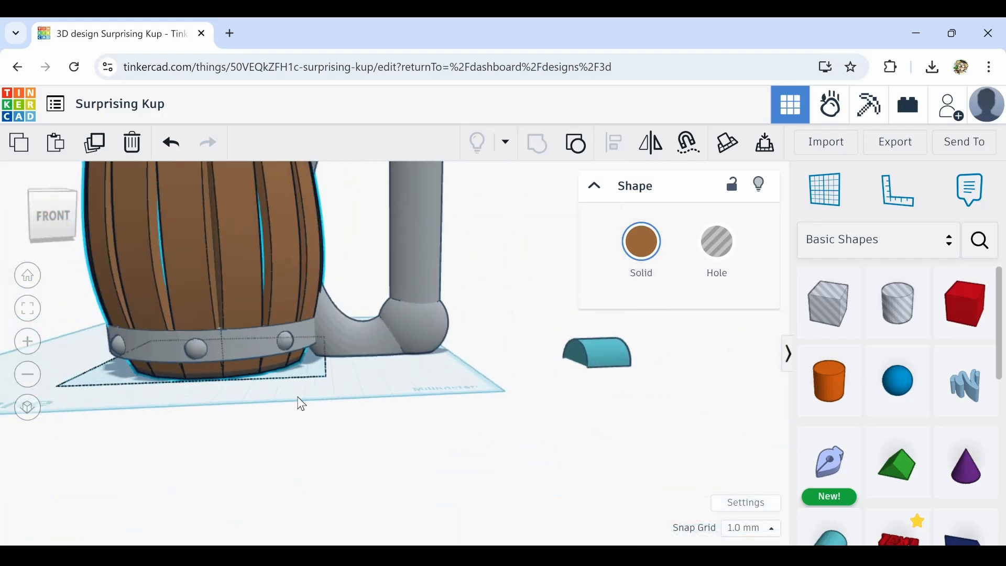
scroll(301, 403, "down", 4)
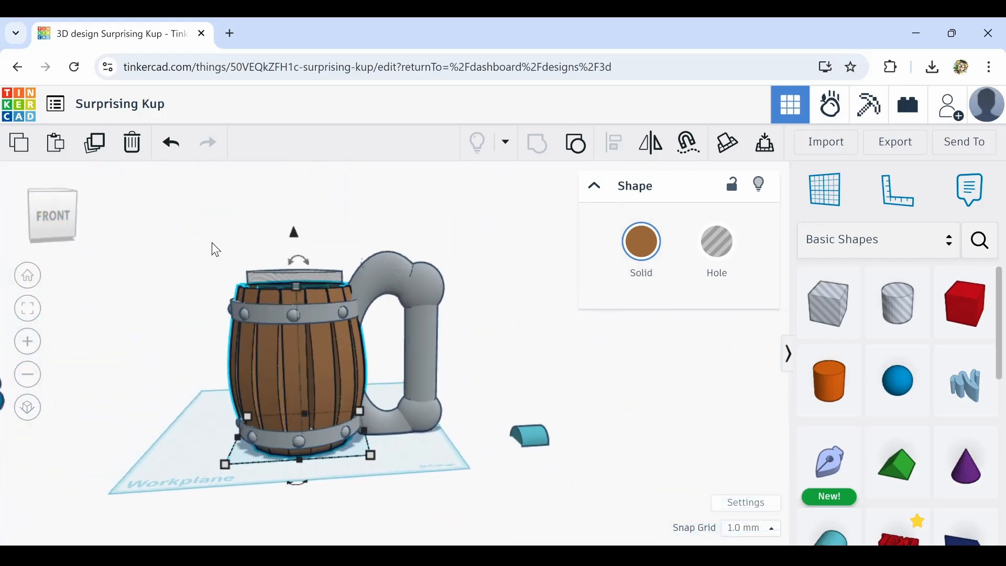
left_click_drag(340, 473, 340, 474)
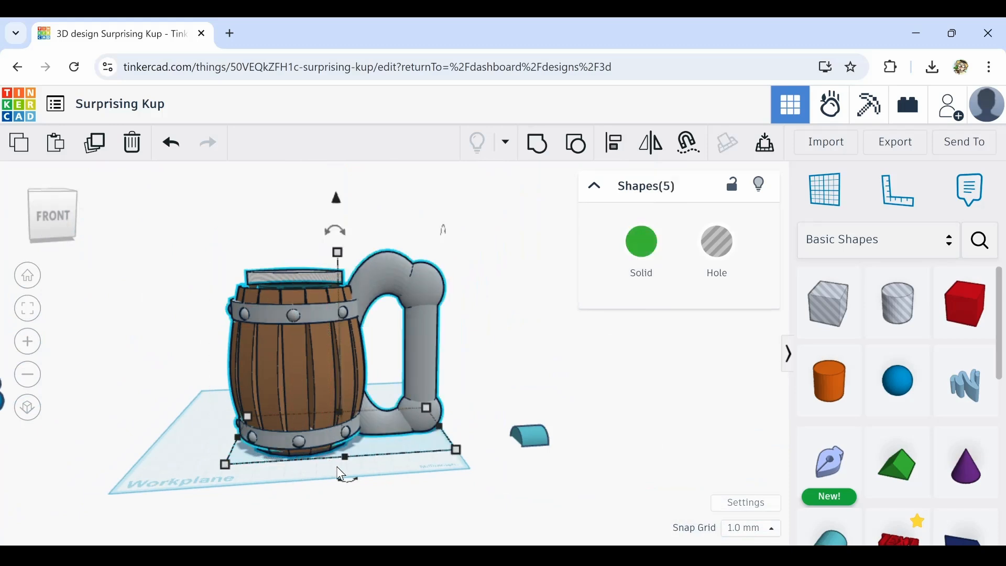
left_click(434, 325, "shift")
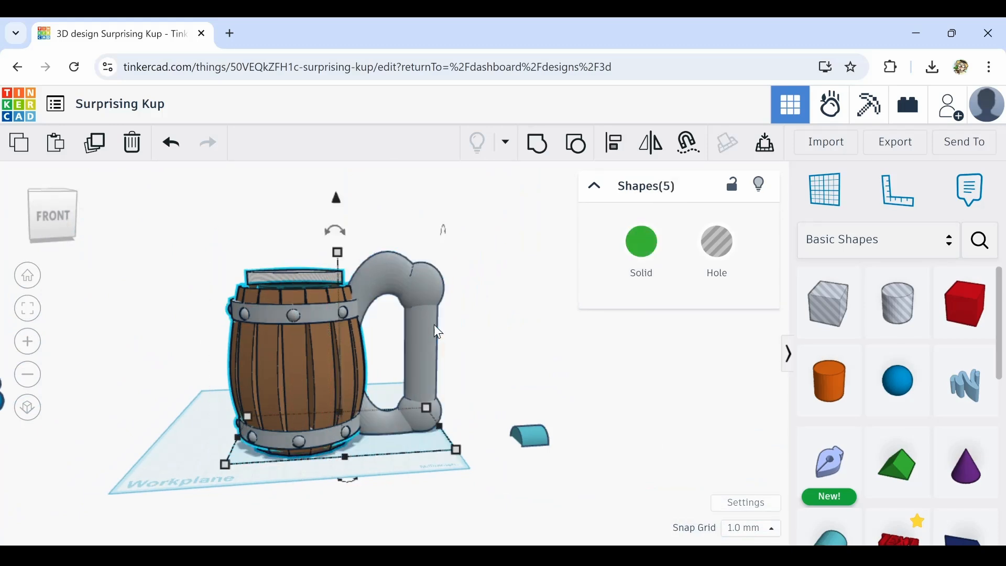
key("ctrl+Up")
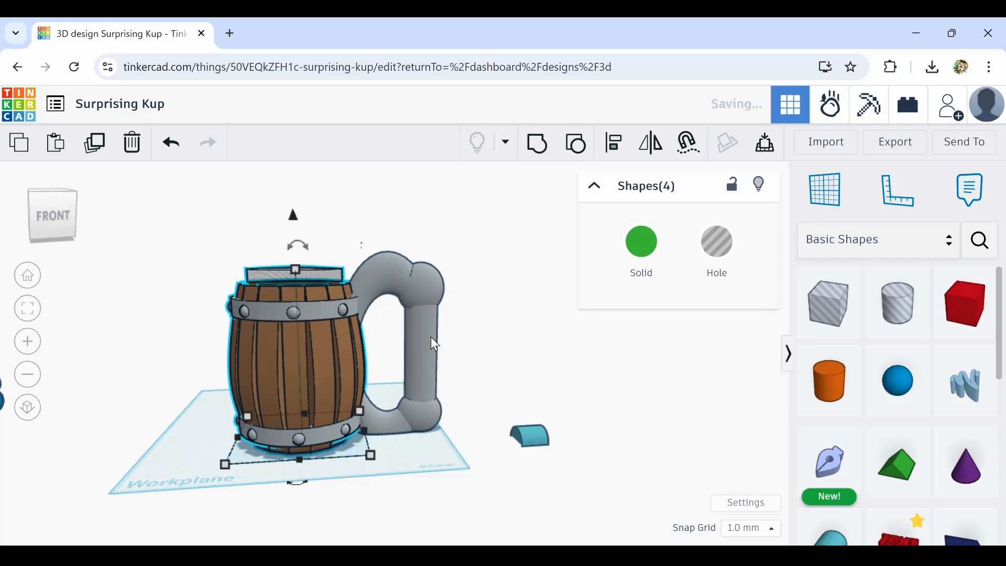
Nudge the handle slightly from the top view to line it up with the barrel
left_click(407, 473)
scroll(350, 456, "up", 5)
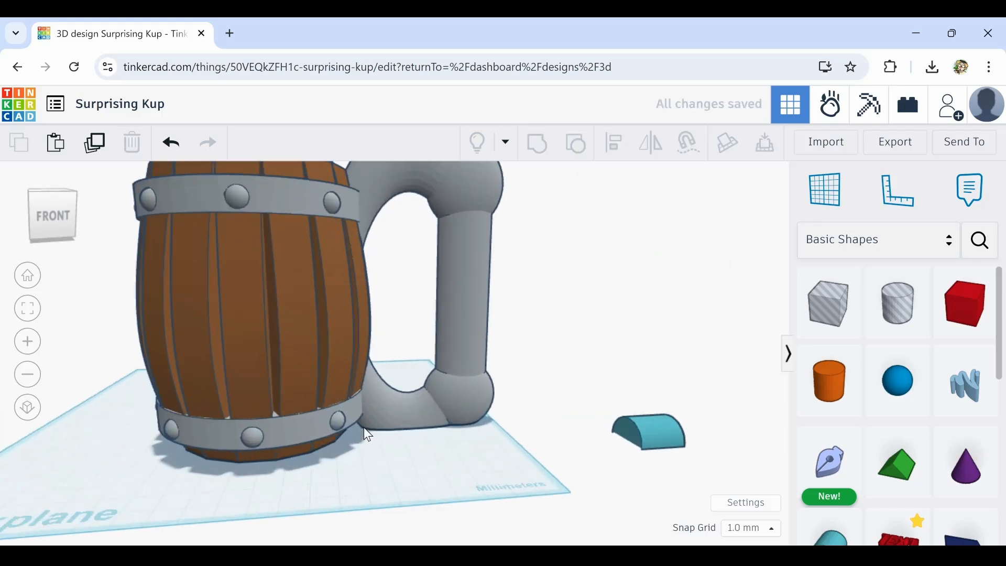
right_click_drag(353, 471, 362, 399)
scroll(328, 382, "down", 5)
middle_click_drag(336, 417, 359, 381)
right_click_drag(450, 387, 417, 402)
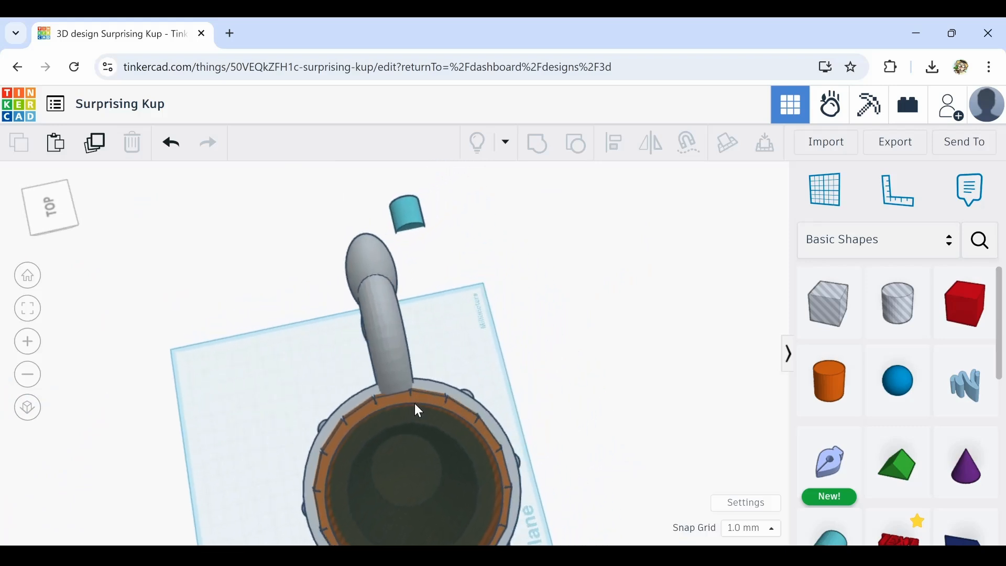
left_click(393, 346)
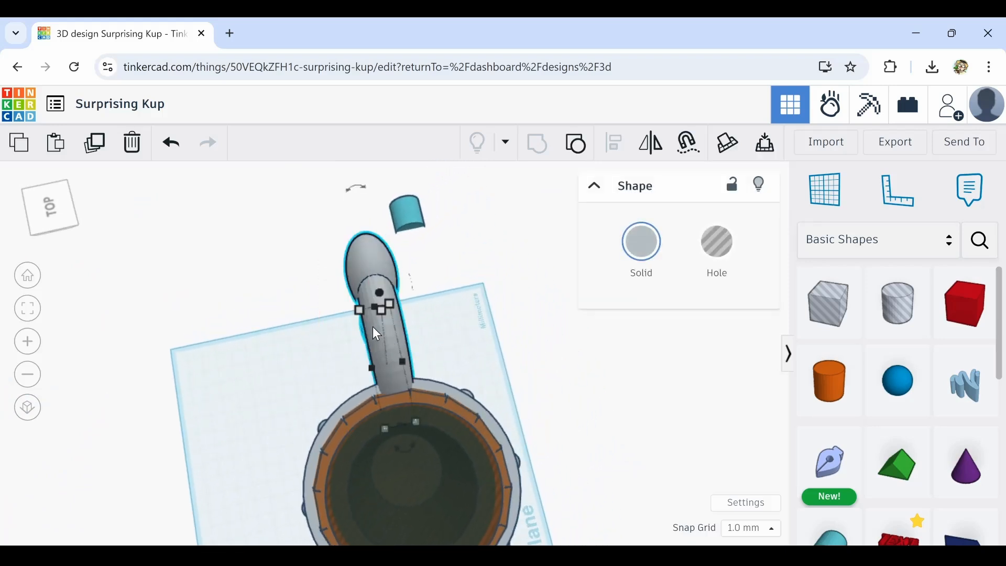
left_click_drag(373, 369, 370, 367)
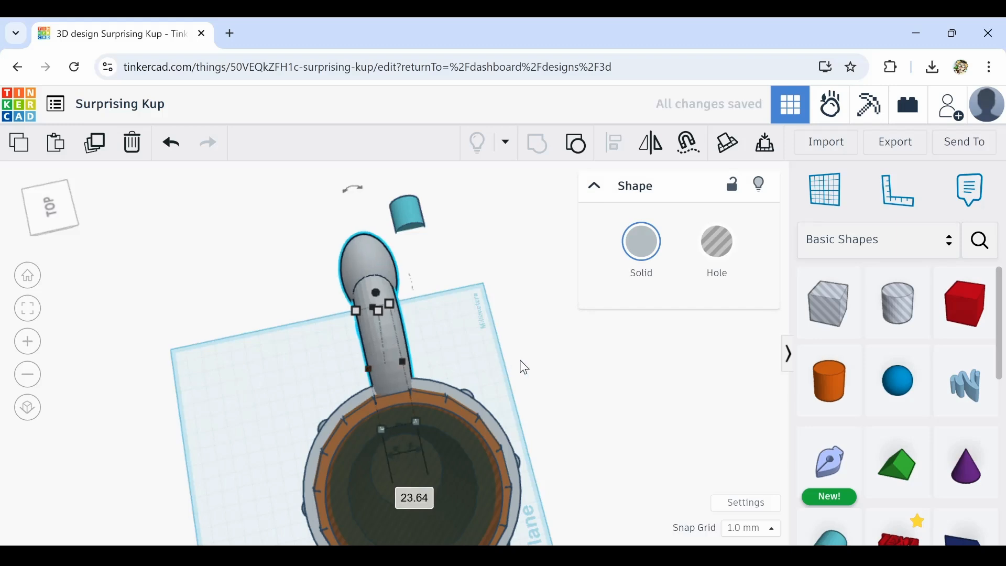
Select the barrel and handle and align the handle to the barrel's center
right_click_drag(524, 367, 275, 334)
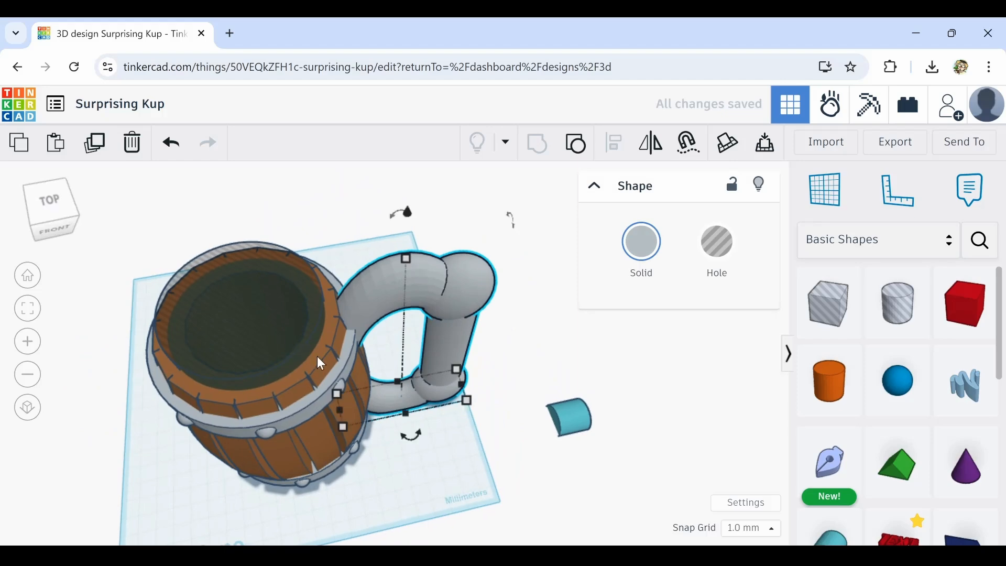
left_click(281, 308, "shift")
left_click(614, 157)
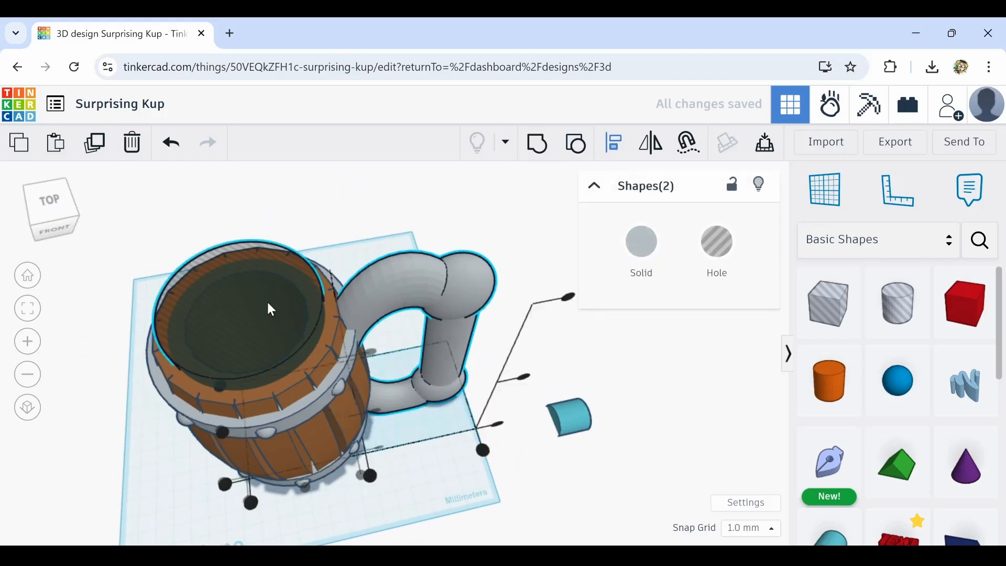
left_click(222, 427)
left_click(454, 469)
right_click_drag(452, 470, 418, 419)
Select all mug parts and group them into one object
left_click_drag(525, 223, 152, 529)
middle_click_drag(262, 532, 306, 460)
scroll(285, 384, "down", 5)
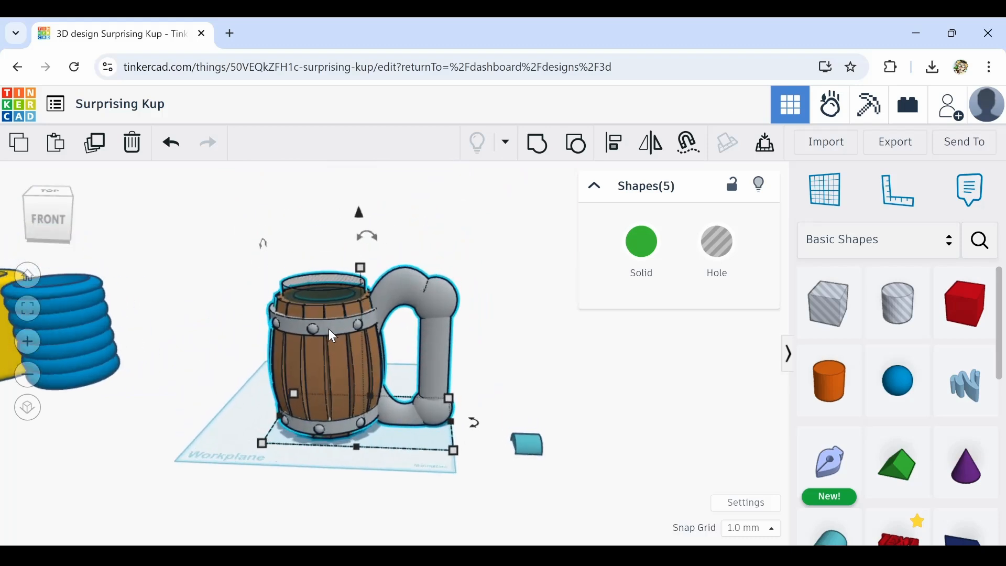
left_click(537, 147)
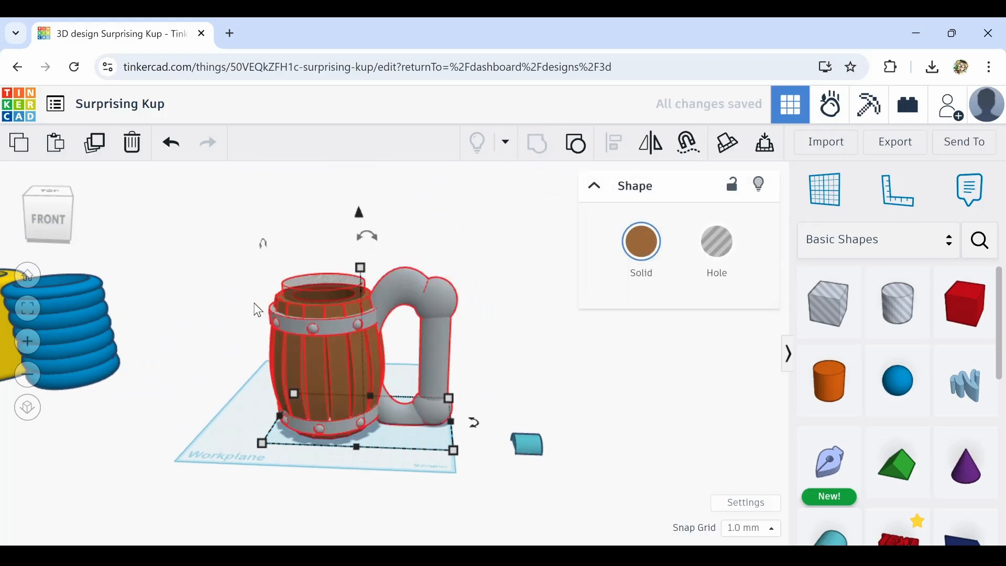
Delete the stray small round roof shape lying beside the mug
right_click_drag(180, 338, 568, 400)
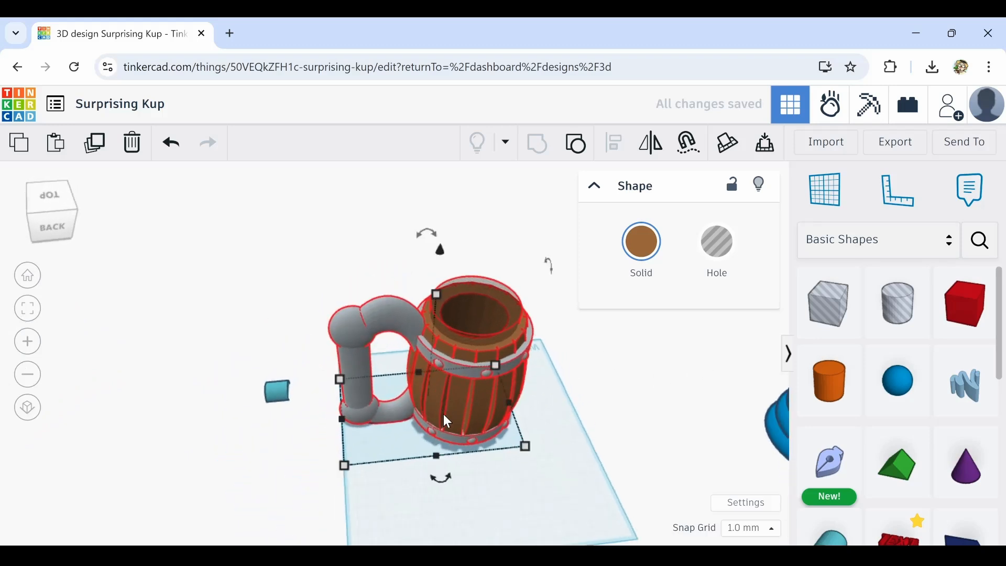
left_click(274, 394)
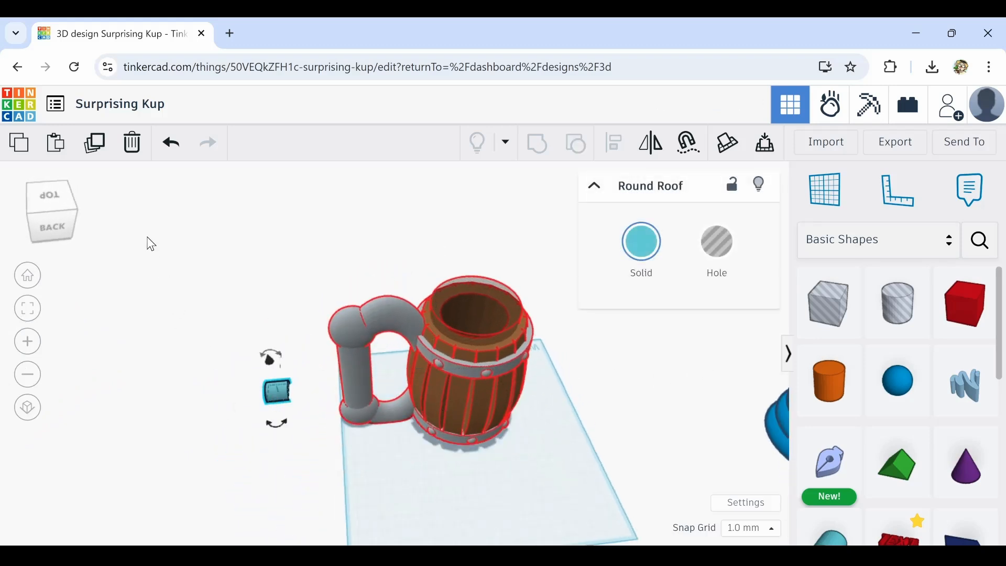
left_click(122, 167)
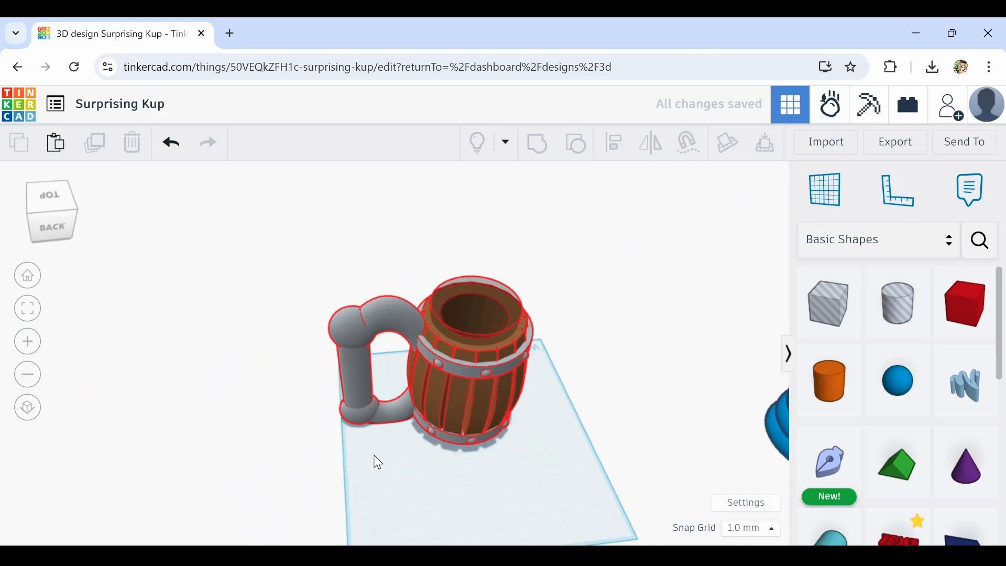
Set the grouped mug's colour to Multicolor so each part keeps its original colour
right_click_drag(438, 432, 654, 397)
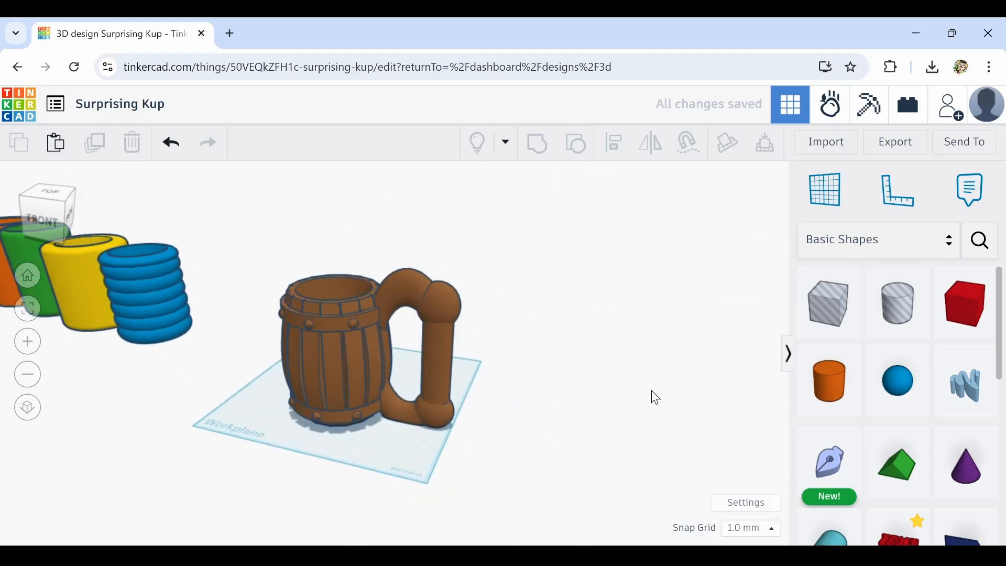
left_click(363, 347)
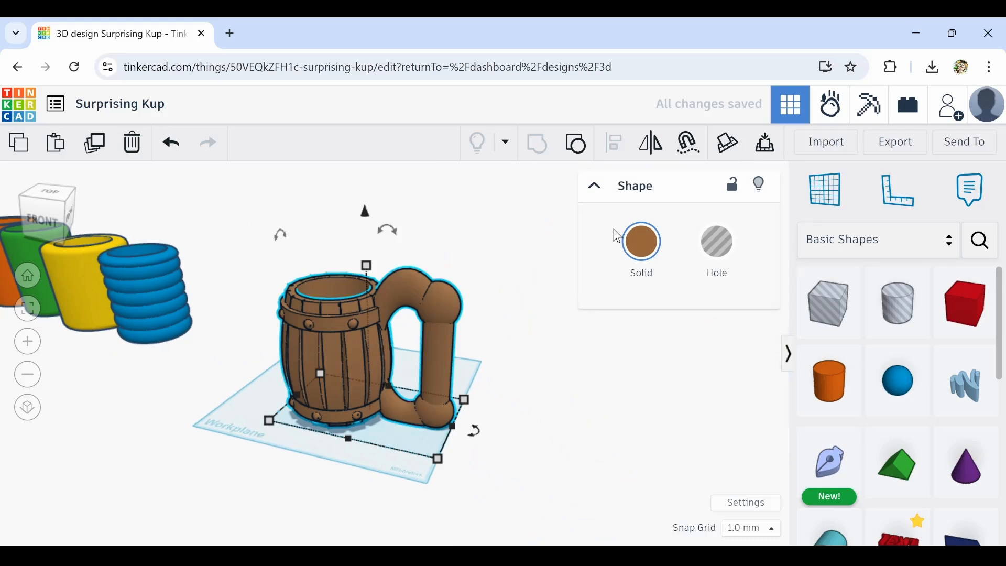
left_click(641, 244)
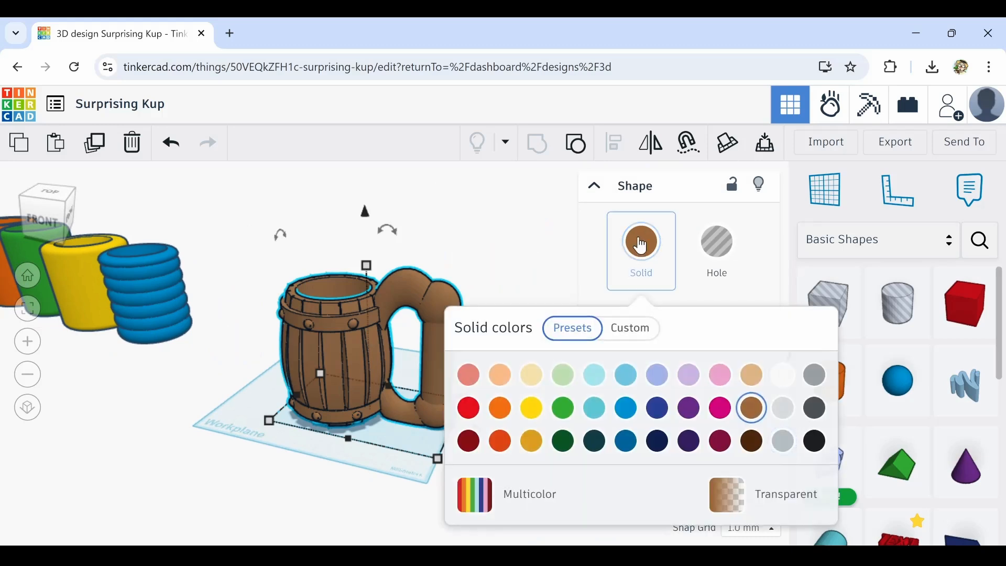
left_click(489, 502)
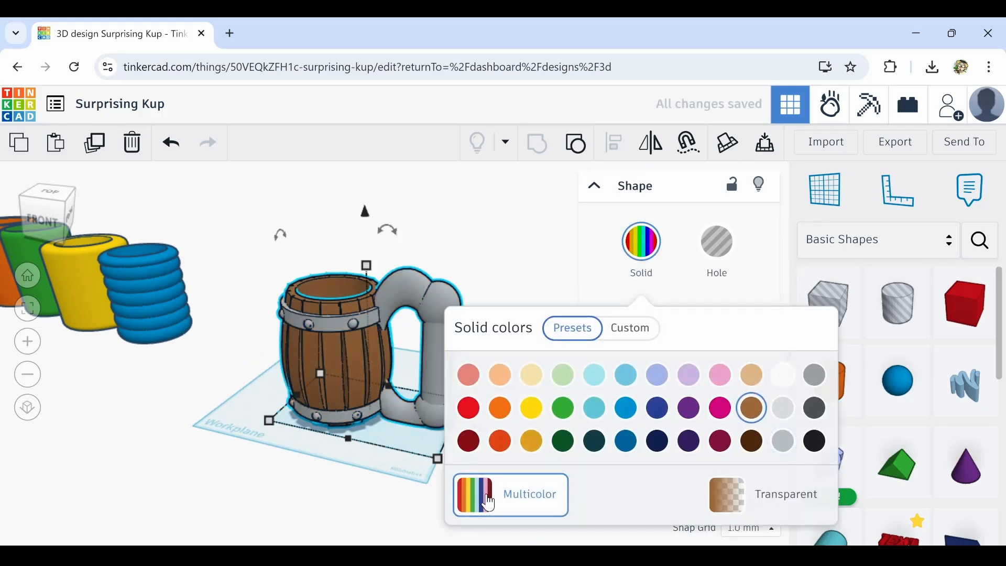
left_click(259, 487)
Orbit and zoom around the finished mug to inspect it from several angles, including its interior
right_click_drag(278, 496, 414, 539)
scroll(319, 369, "up", 5)
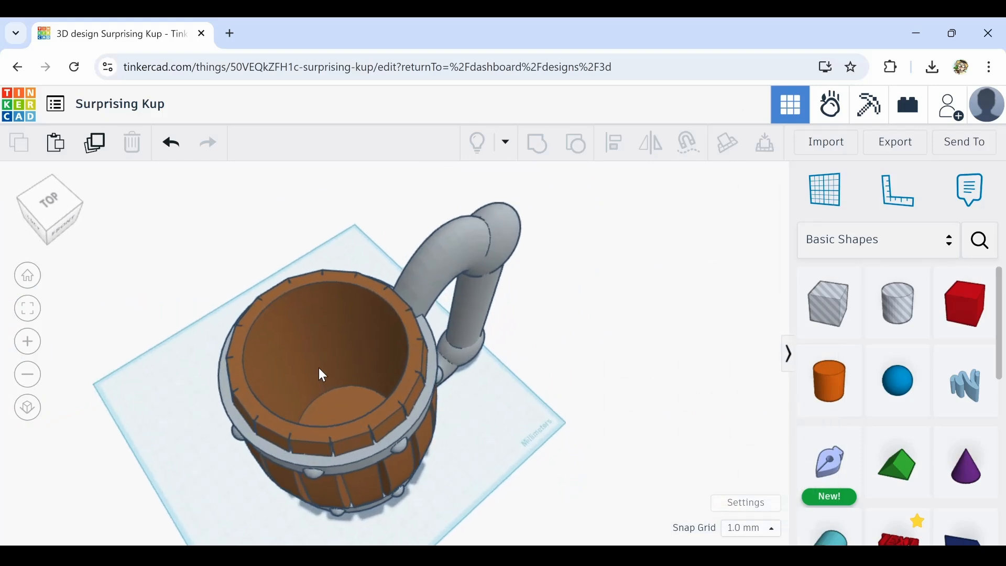
mouse_move(421, 377)
right_mouse_down()
mouse_move(442, 375)
mouse_move(413, 427)
mouse_move(418, 328)
mouse_move(426, 386)
mouse_move(424, 308)
mouse_move(445, 339)
mouse_move(367, 336)
mouse_move(438, 409)
mouse_move(361, 396)
mouse_move(369, 445)
mouse_move(360, 455)
mouse_move(332, 395)
mouse_move(222, 312)
mouse_move(466, 416)
mouse_move(318, 436)
mouse_move(575, 449)
mouse_move(395, 489)
mouse_move(413, 530)
mouse_move(398, 431)
mouse_move(417, 392)
right_mouse_up()
scroll(395, 489, "down", 5)
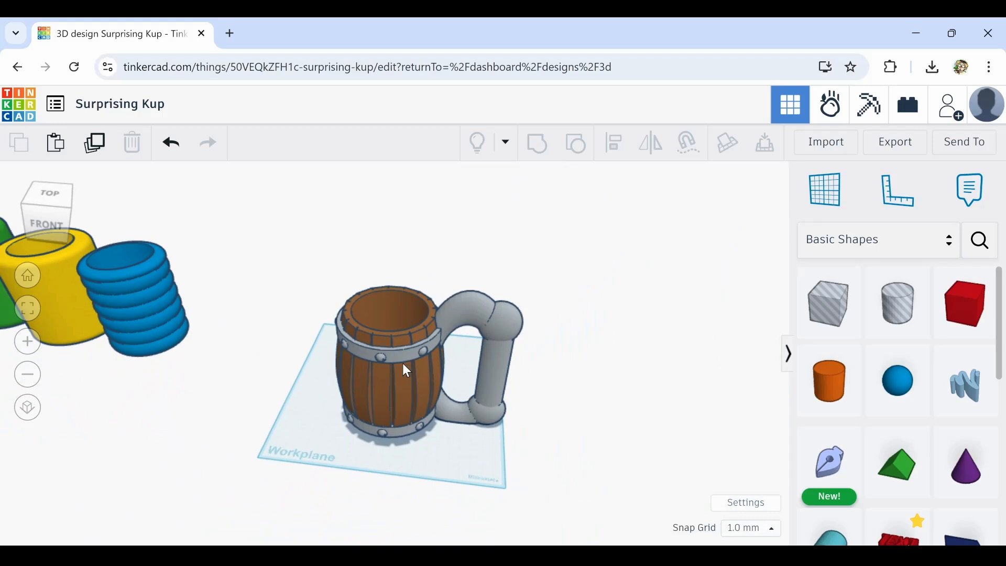
middle_click_drag(362, 413, 571, 430)
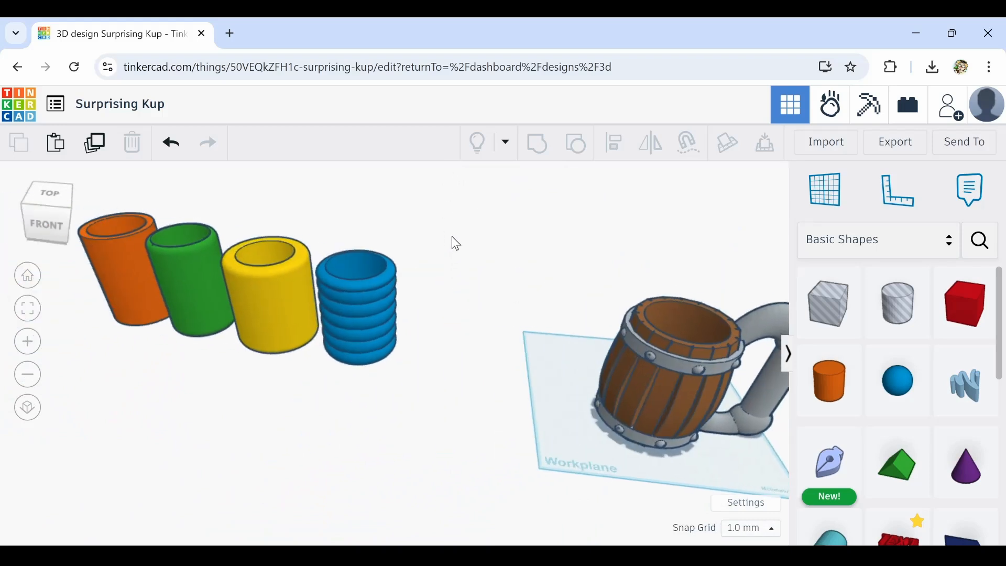
left_click_drag(455, 242, 122, 356)
left_click_drag(247, 309, 606, 318)
middle_click_drag(604, 488, 399, 478)
left_click(415, 490)
right_click_drag(418, 494, 372, 430)
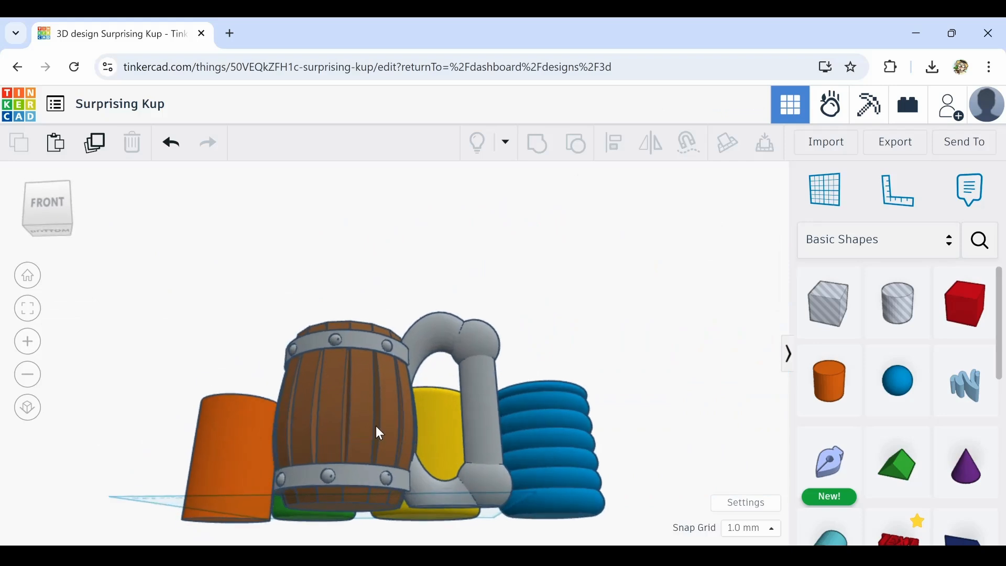
right_click_drag(363, 417, 361, 489)
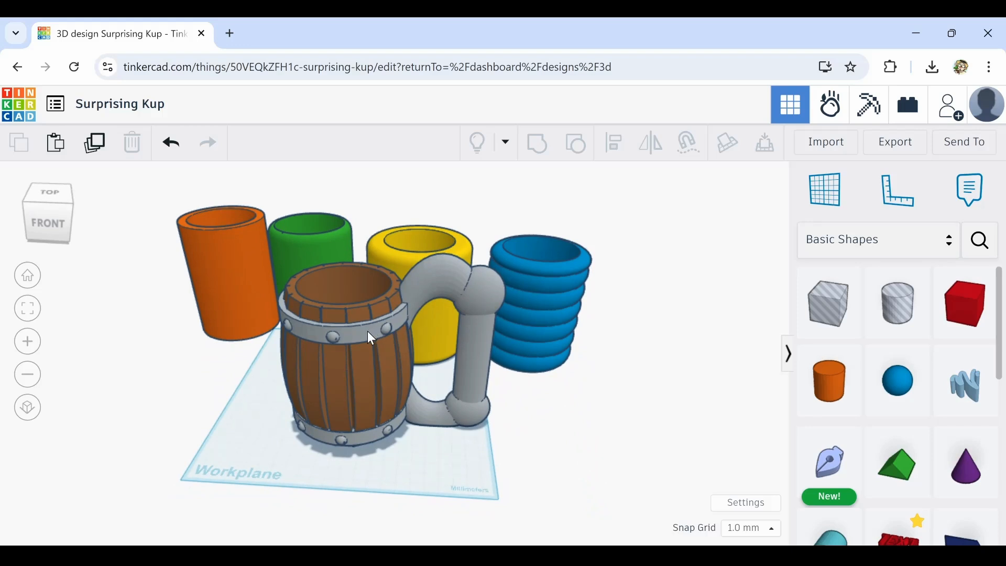
right_click_drag(371, 335, 359, 362)
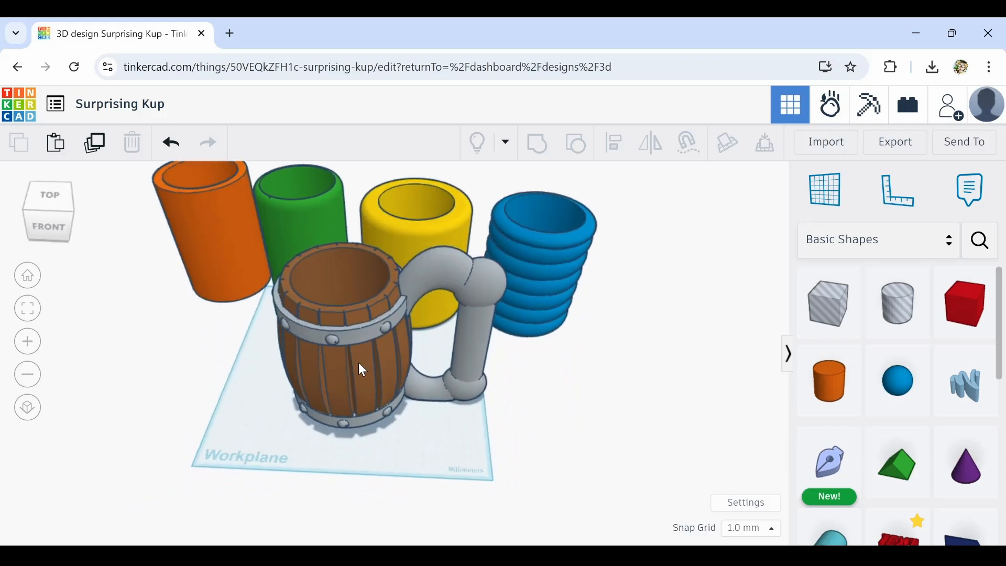
middle_click_drag(532, 439, 450, 413)
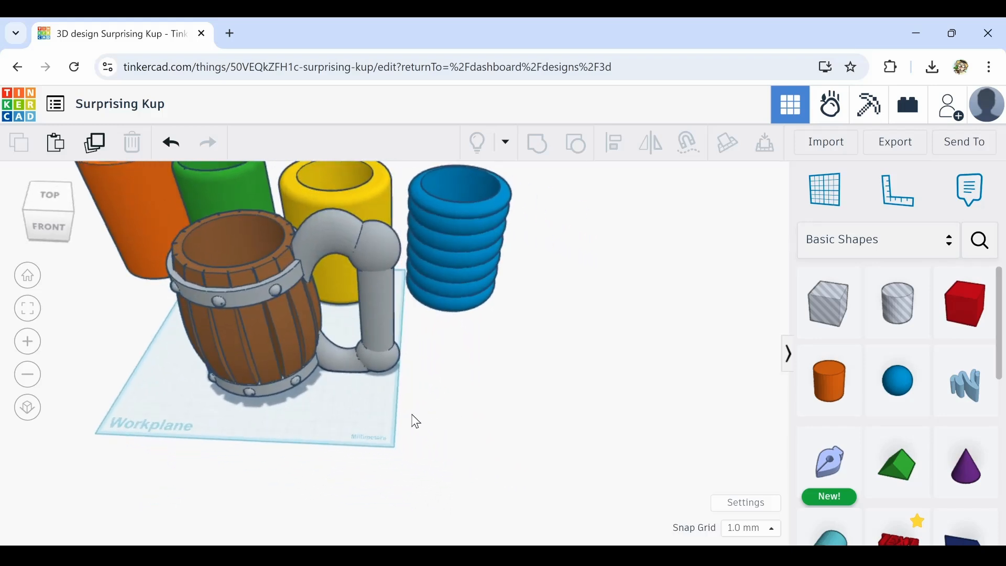
middle_click_drag(326, 406, 413, 450)
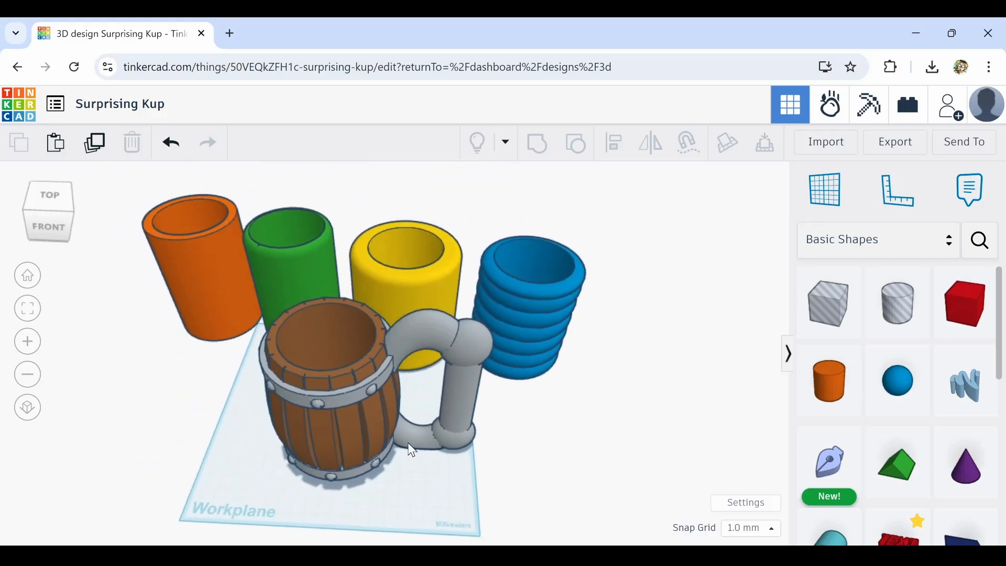
middle_click_drag(355, 419, 398, 488)
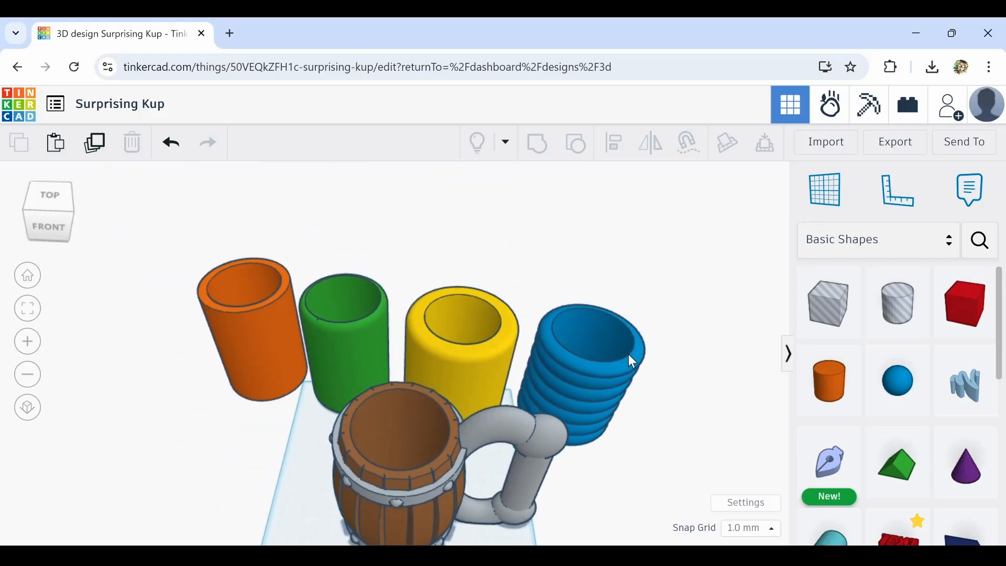
right_click_drag(298, 270, 344, 327)
scroll(363, 296, "up", 4)
scroll(363, 297, "down", 6)
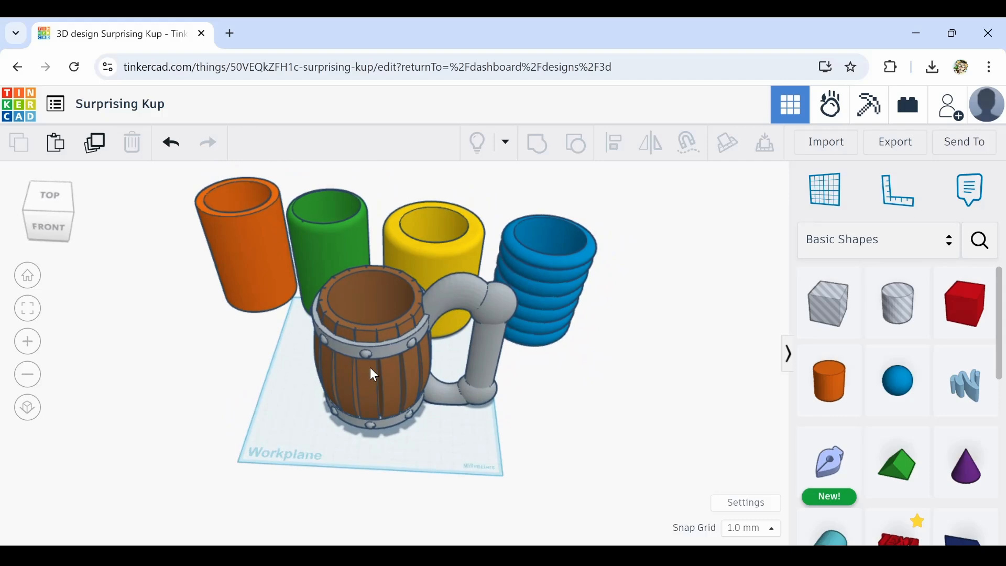
scroll(362, 290, "up", 8)
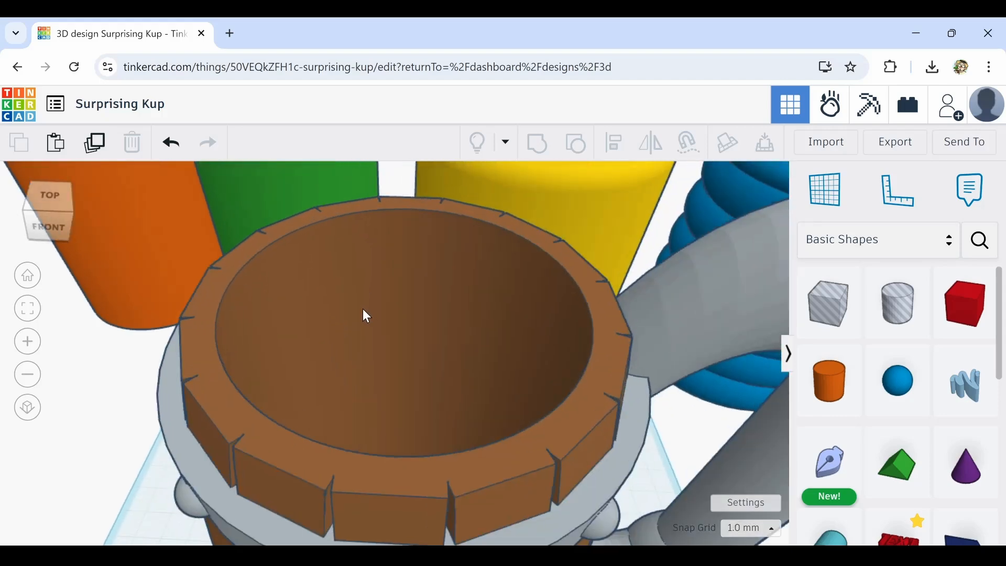
right_click_drag(362, 310, 387, 371)
scroll(424, 431, "up", 10)
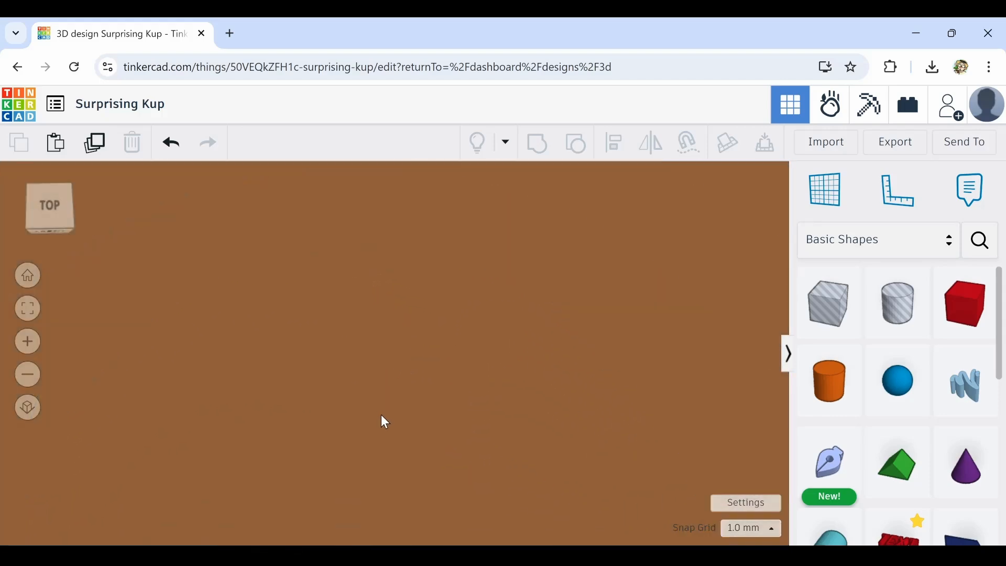